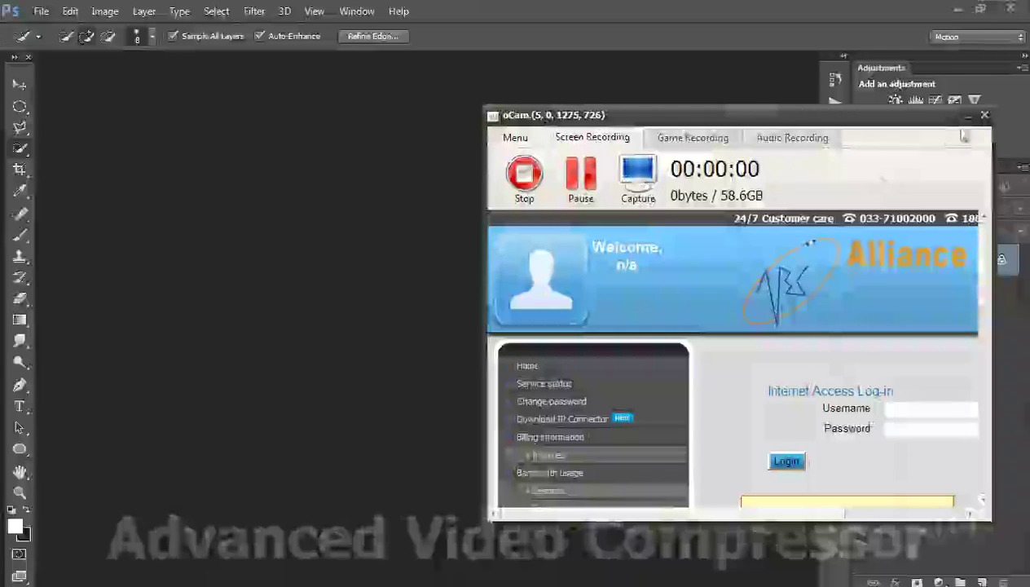
Minimize oCam and Photoshop, then open the SEP 19 A notes from the desktop
{"action": "left_click", "coordinate": [967, 116]}
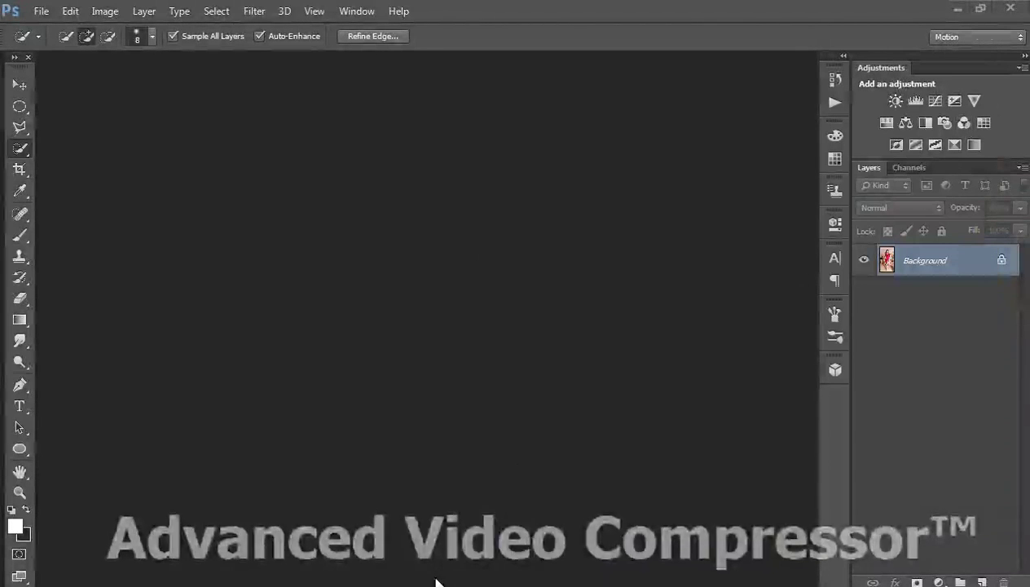
{"action": "left_click", "coordinate": [957, 9]}
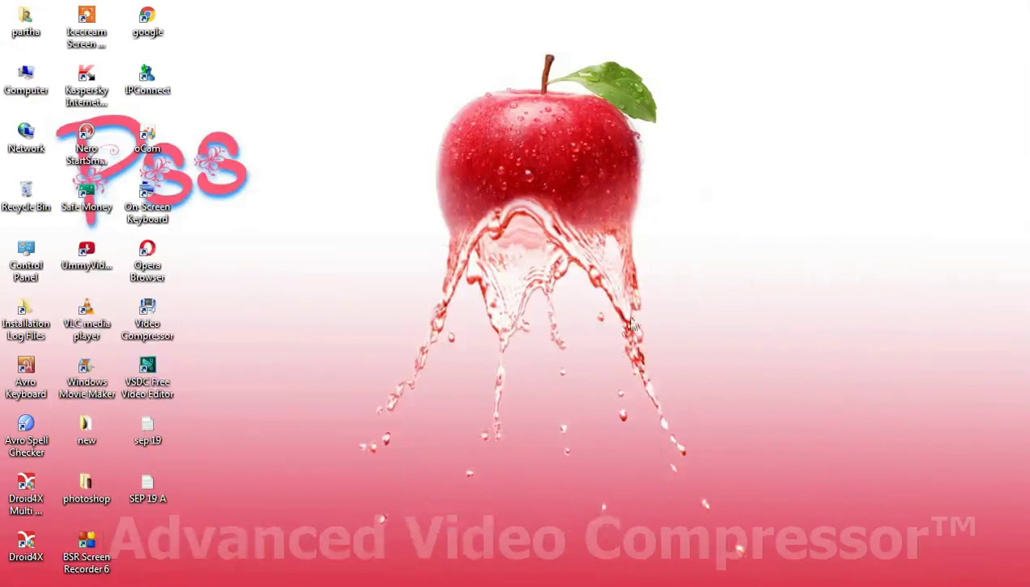
{"action": "double_click", "coordinate": [167, 489]}
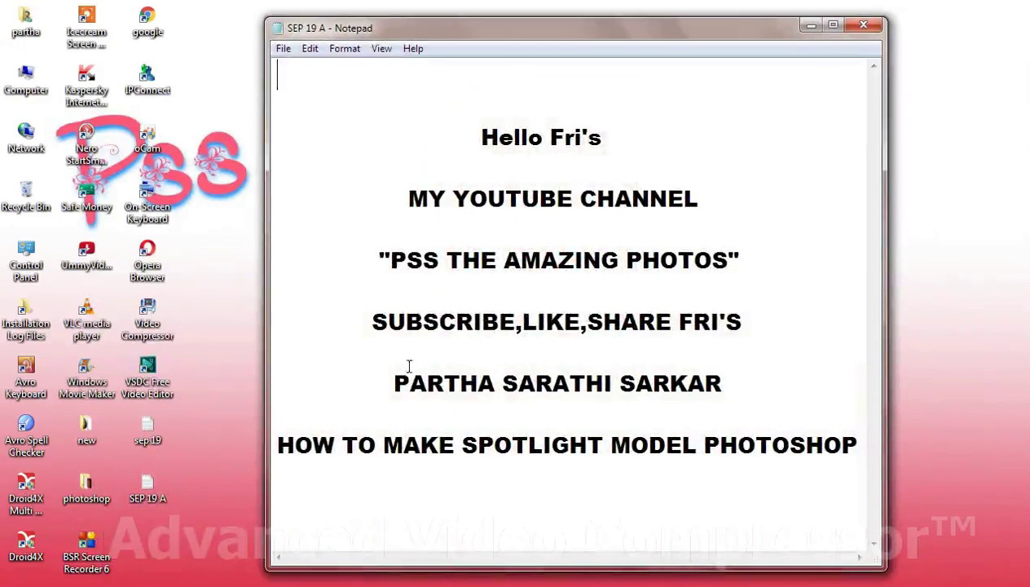
Highlight the channel name and the tutorial title line, then minimize Notepad
{"action": "left_click_drag", "start_coordinate": [391, 261], "coordinate": [724, 276]}
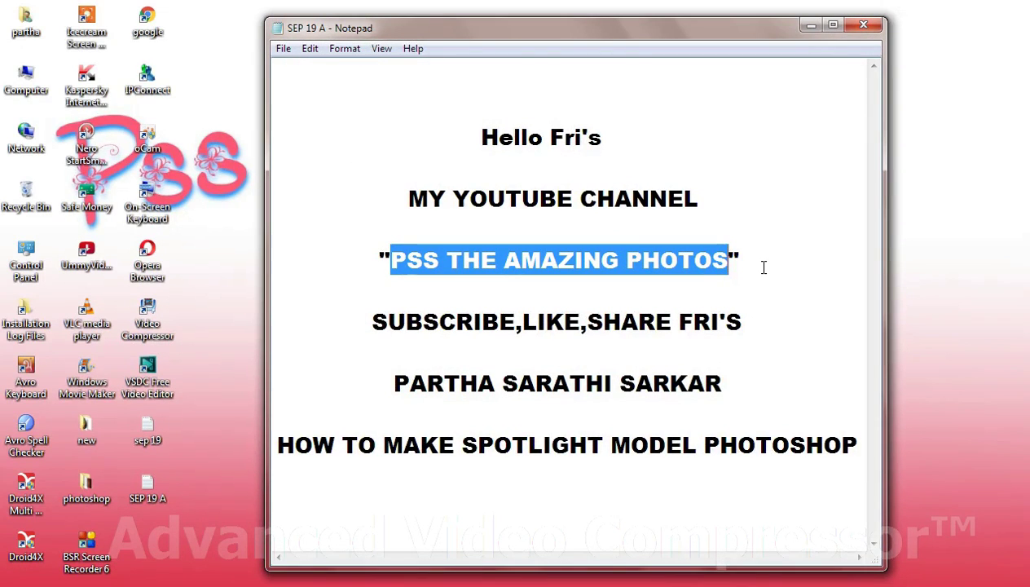
{"action": "key", "text": "Right"}
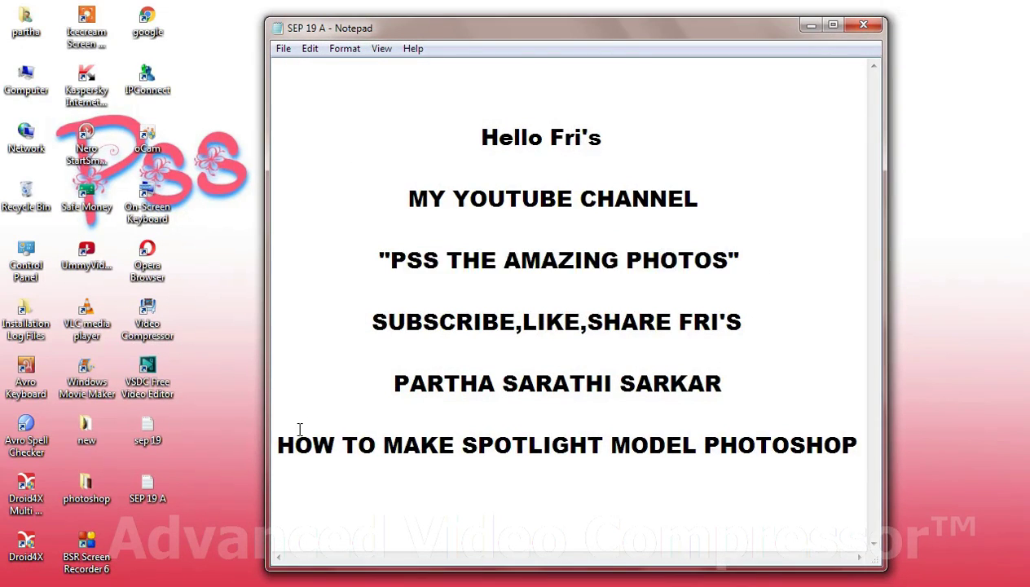
{"action": "left_click_drag", "start_coordinate": [279, 449], "coordinate": [859, 454]}
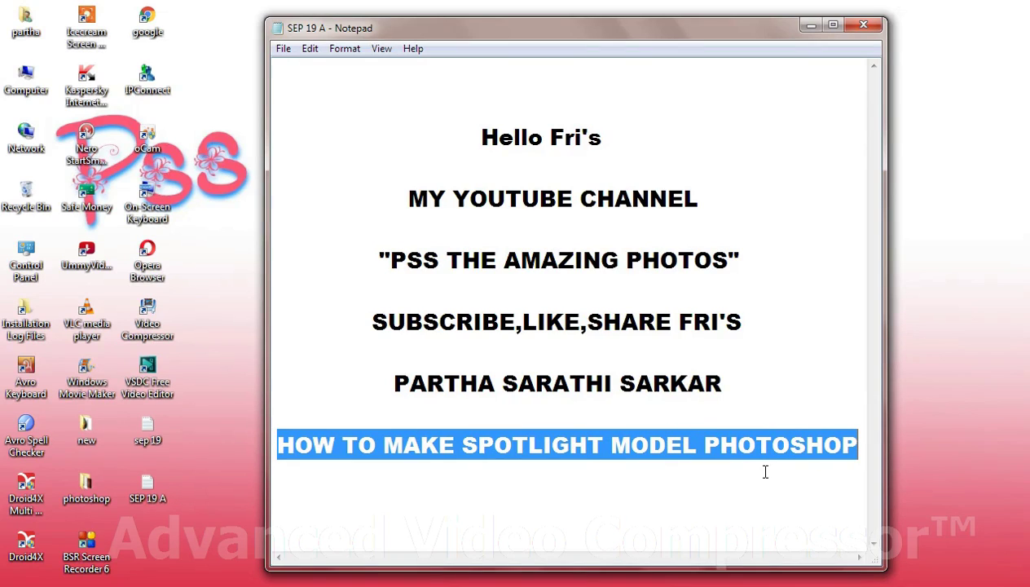
{"action": "left_click", "coordinate": [812, 29]}
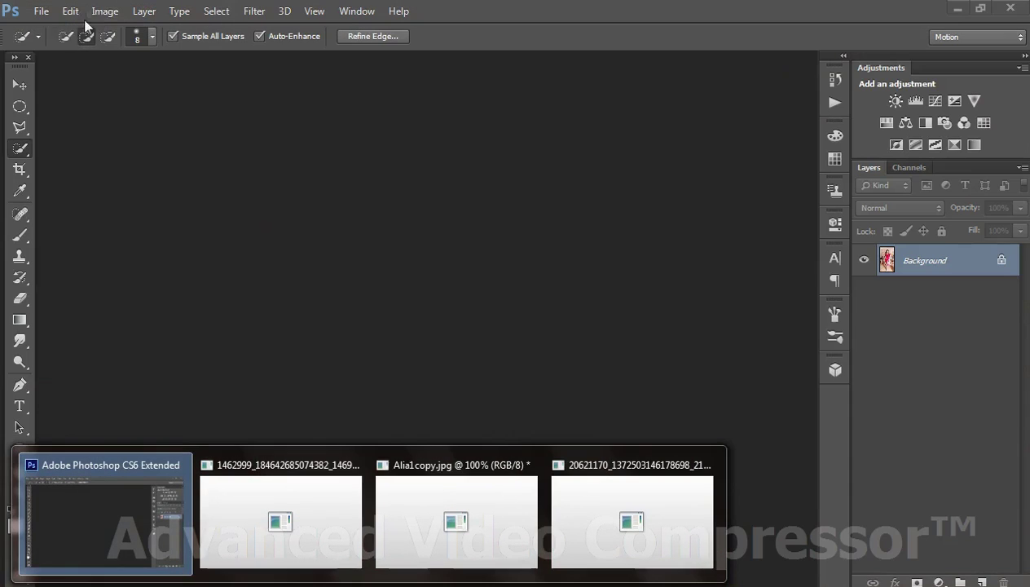
Create a new 22.222 × 13.722 in, 72 ppi document floating in the workspace centre
{"action": "left_click", "coordinate": [42, 12]}
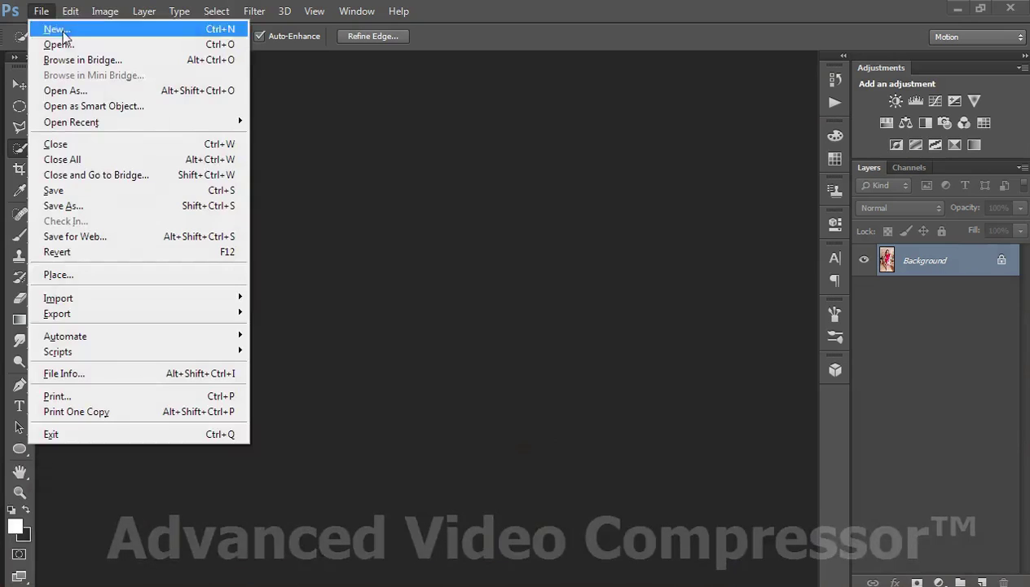
{"action": "left_click", "coordinate": [57, 29]}
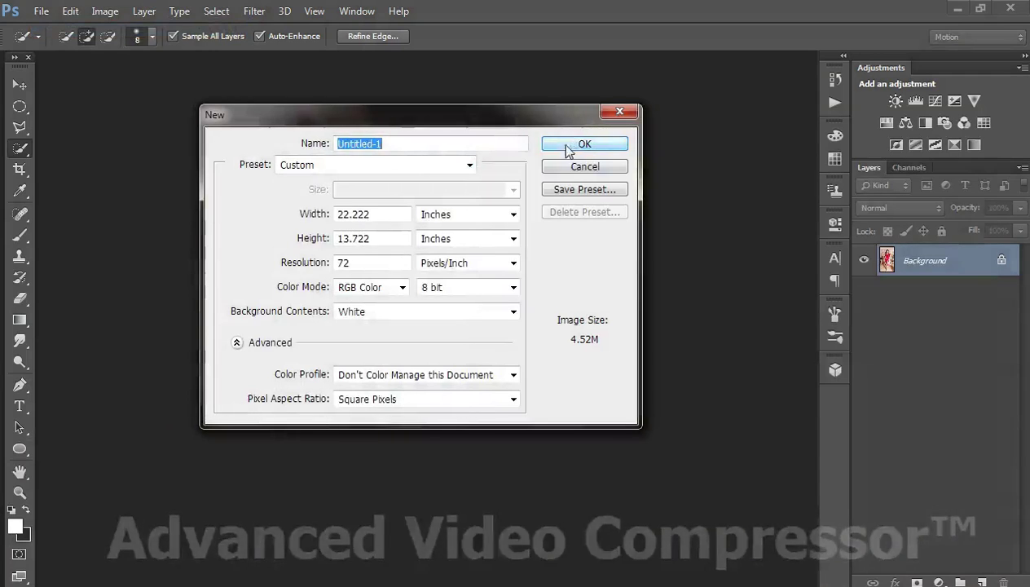
{"action": "left_click", "coordinate": [568, 152]}
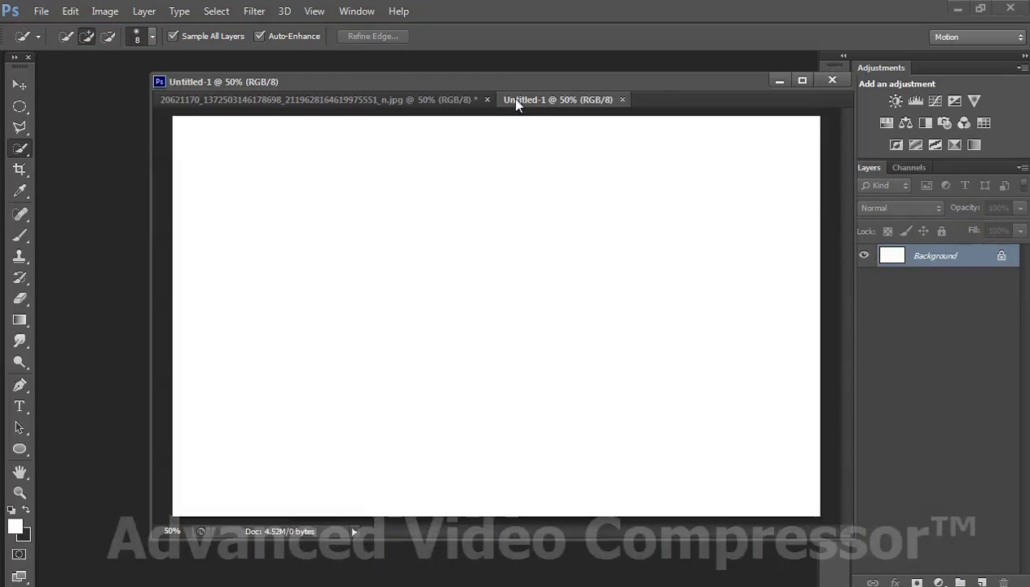
{"action": "left_click_drag", "start_coordinate": [508, 97], "coordinate": [611, 140]}
{"action": "left_click", "coordinate": [779, 83]}
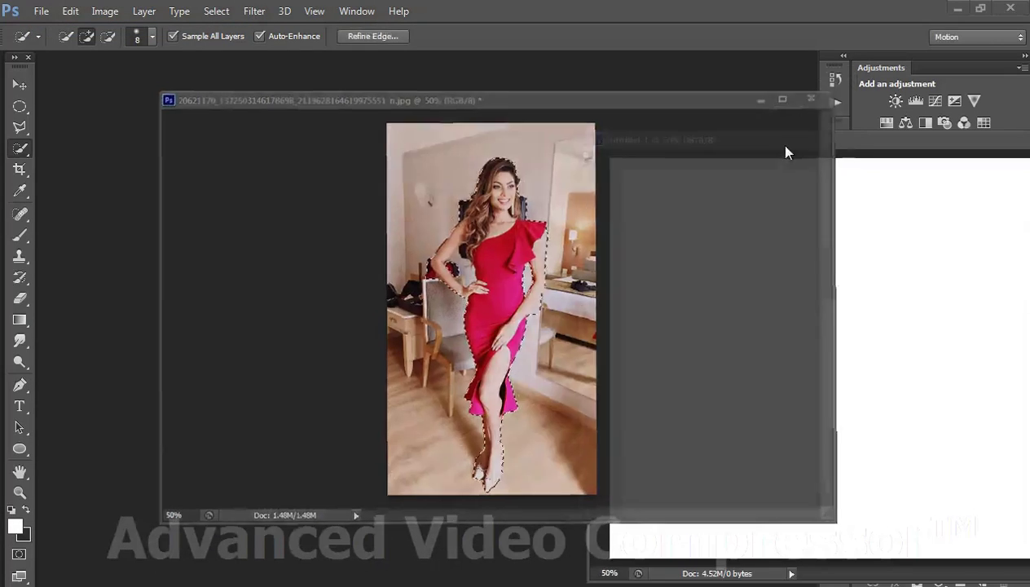
{"action": "mouse_move", "coordinate": [830, 150]}
{"action": "left_mouse_down"}
{"action": "mouse_move", "coordinate": [303, 114]}
{"action": "mouse_move", "coordinate": [325, 109]}
{"action": "left_mouse_up"}
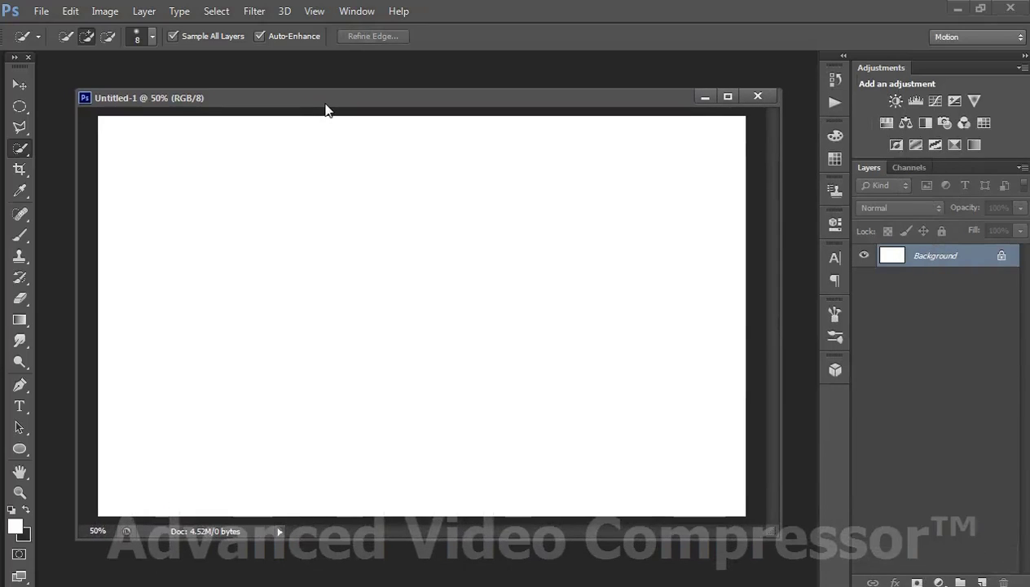
Fill the Background with a bottom-to-top gradient and add an empty Layer 1
{"action": "left_click", "coordinate": [20, 319]}
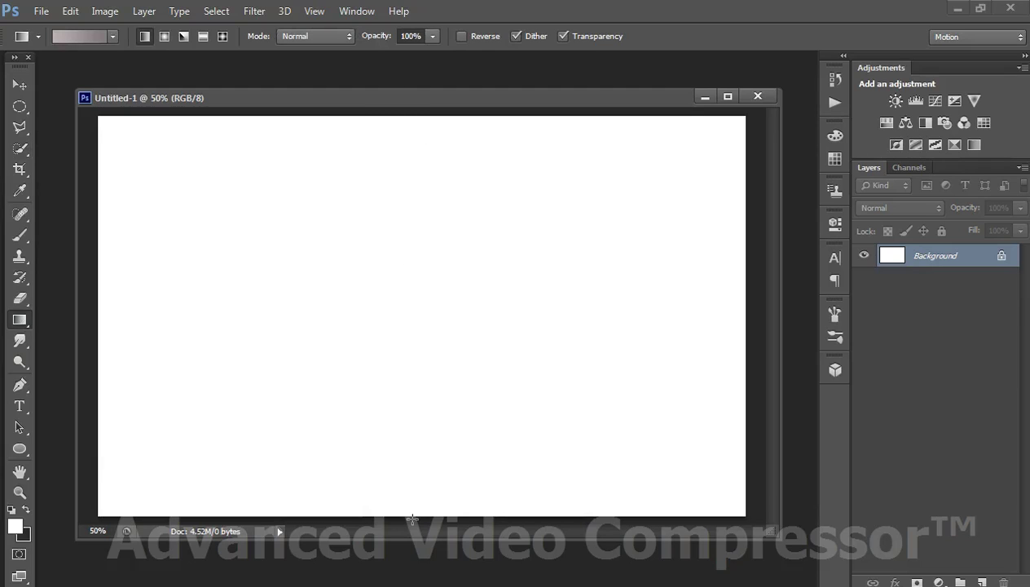
{"action": "left_click_drag", "start_coordinate": [412, 519], "coordinate": [415, 109]}
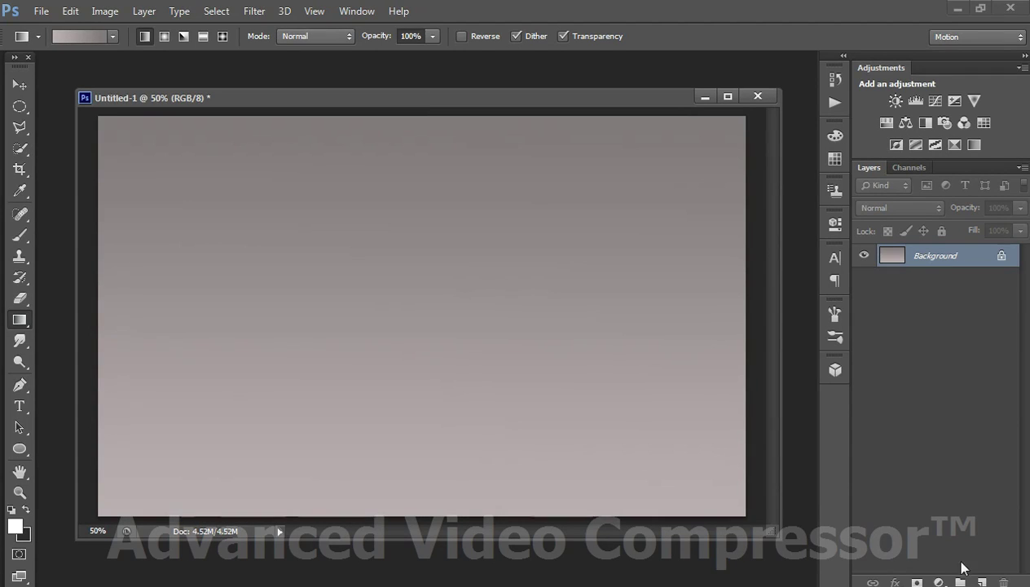
{"action": "left_click", "coordinate": [981, 581]}
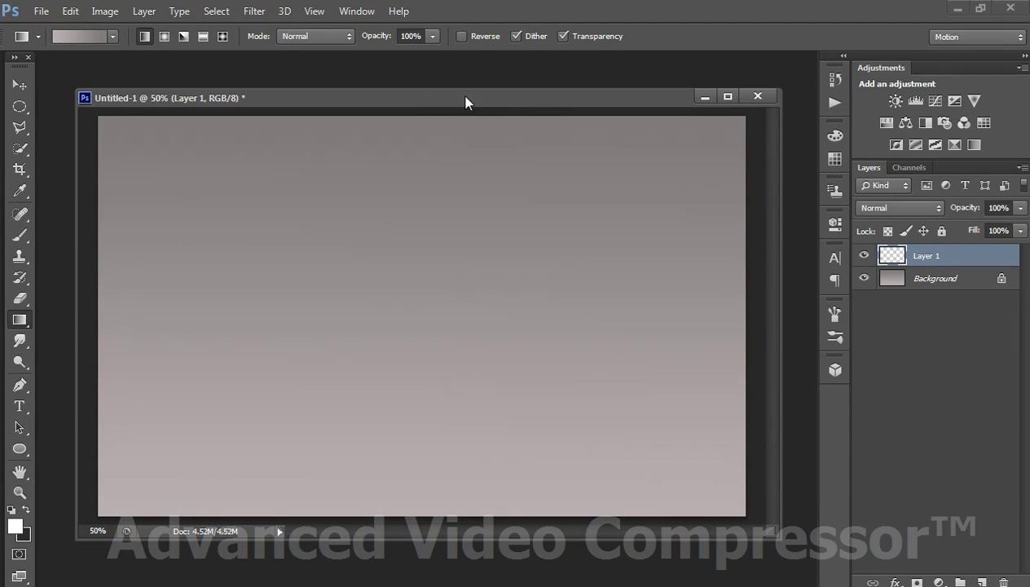
Draw a wide, flat elliptical selection near the canvas bottom and bring the Notepad notes back
{"action": "left_click_drag", "start_coordinate": [466, 99], "coordinate": [456, 93]}
{"action": "left_click", "coordinate": [19, 106]}
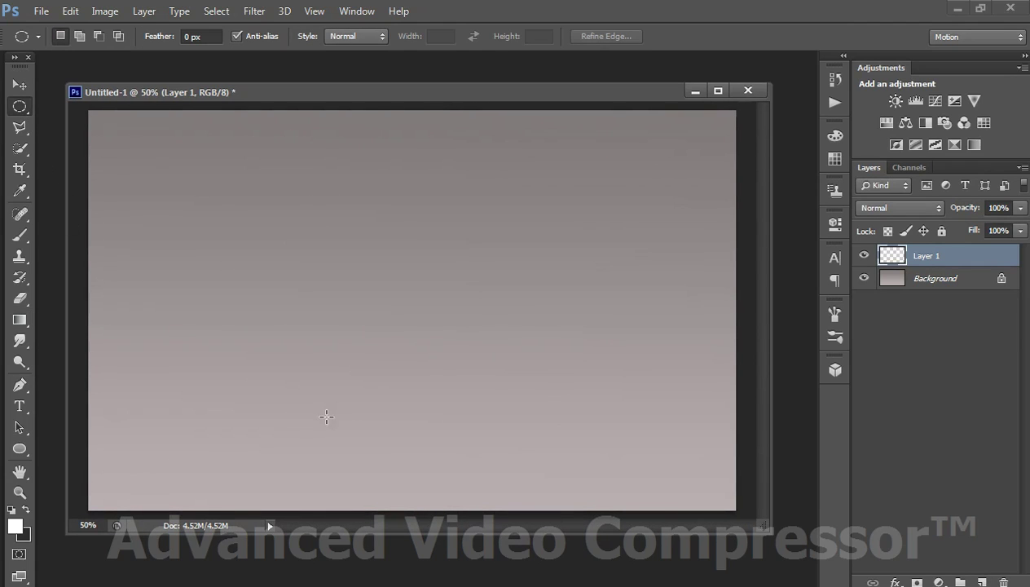
{"action": "left_click_drag", "start_coordinate": [327, 423], "coordinate": [529, 473]}
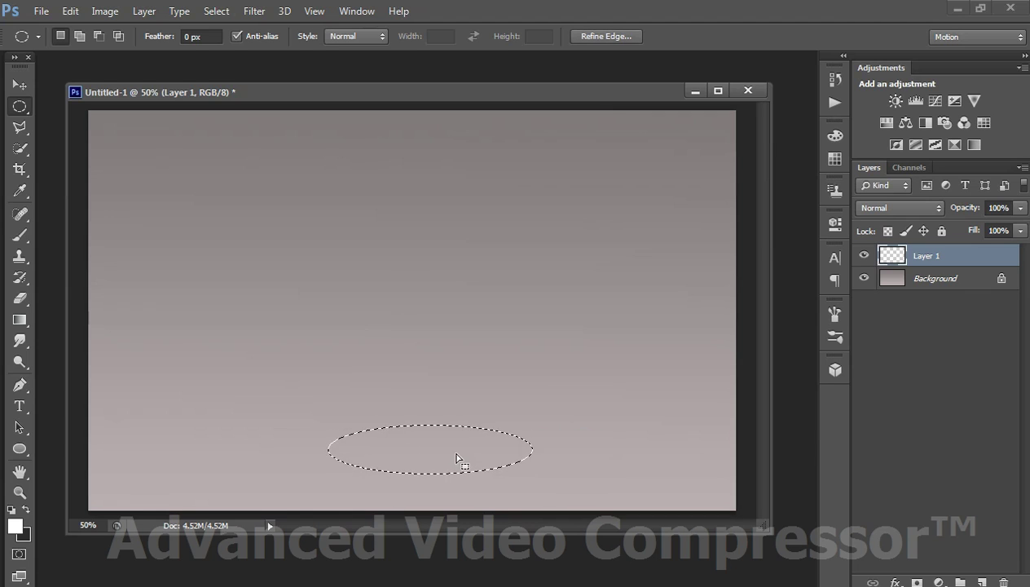
{"action": "left_click_drag", "start_coordinate": [456, 458], "coordinate": [427, 461]}
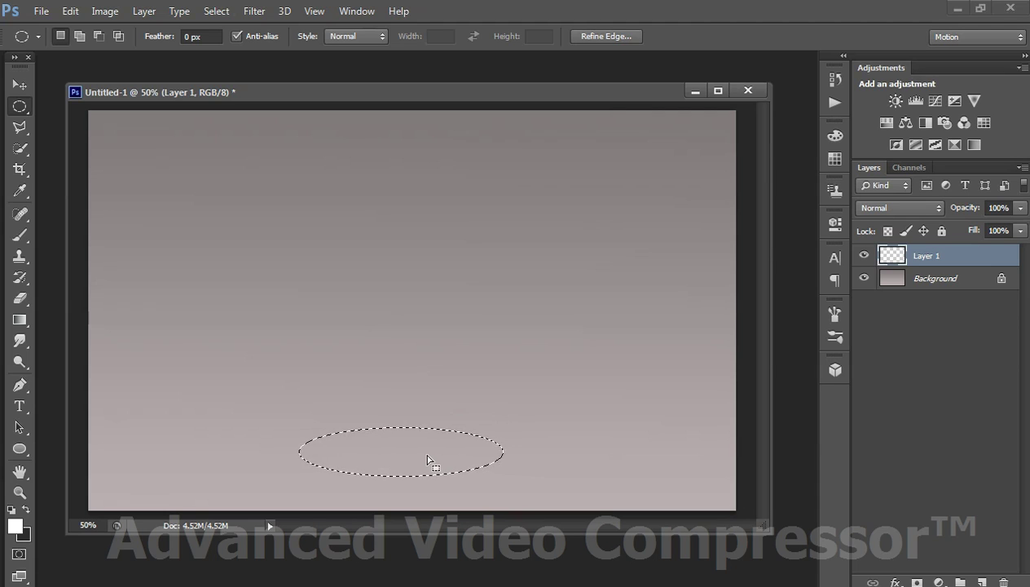
{"action": "left_click", "coordinate": [469, 575]}
{"action": "left_click", "coordinate": [477, 550]}
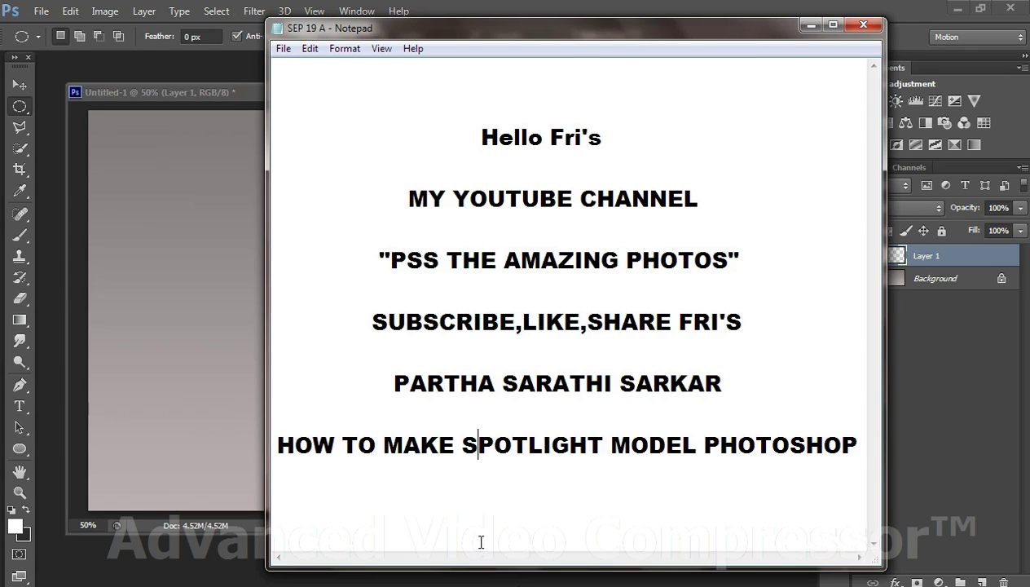
Add an 'ALT+DELETE' line below the tutorial title in the notes, then minimize Notepad
{"action": "left_click", "coordinate": [858, 445]}
{"action": "key", "text": "Return"}
{"action": "type", "text": "ALT"}
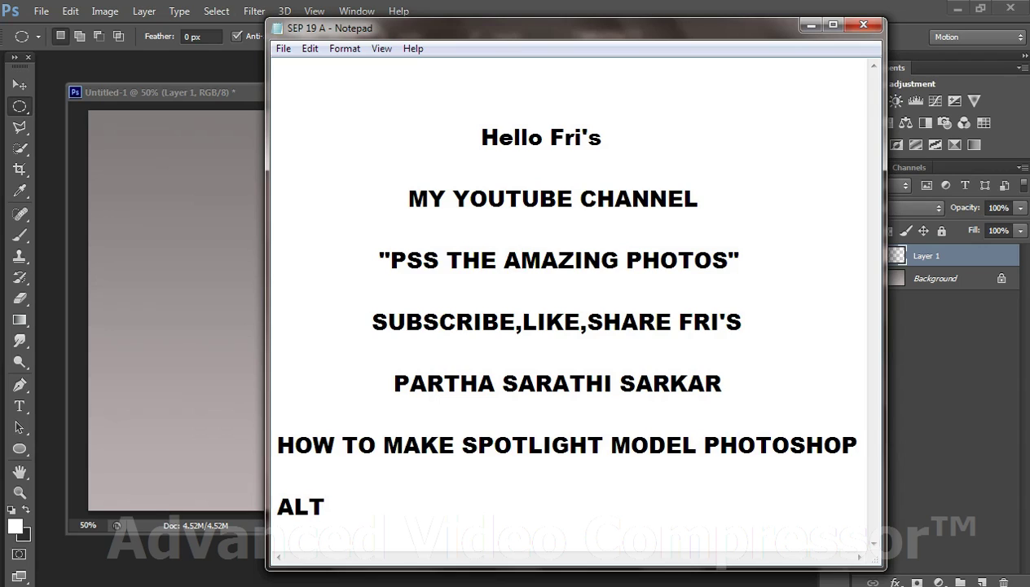
{"action": "type", "text": "+"}
{"action": "type", "text": "D"}
{"action": "key", "text": "BackSpace"}
{"action": "type", "text": "DEL"}
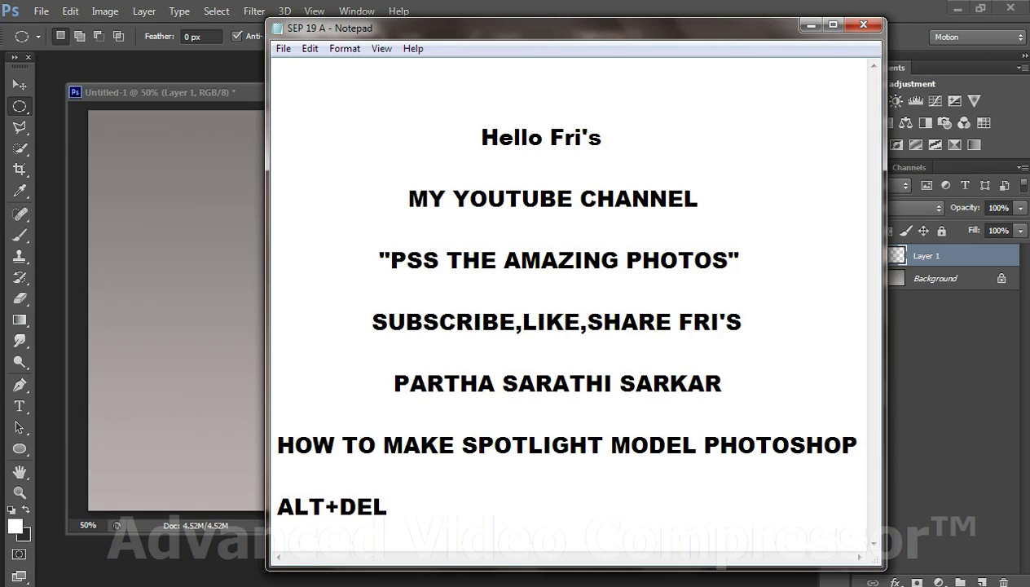
{"action": "type", "text": "ETE"}
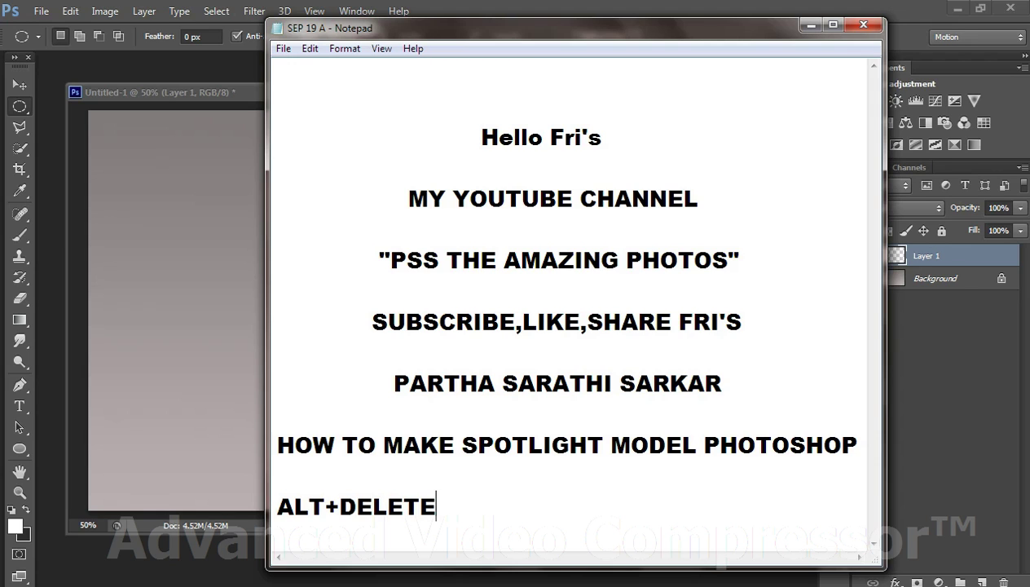
{"action": "left_click", "coordinate": [811, 25]}
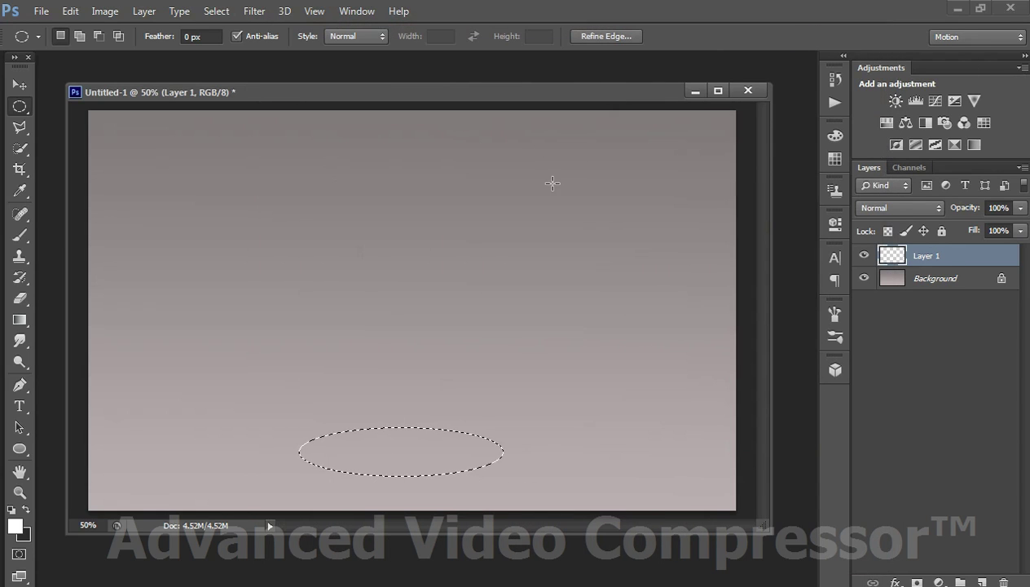
Fill the oval selection with white and soften it with a 40.1-pixel Gaussian Blur
{"action": "key", "text": "alt+Delete"}
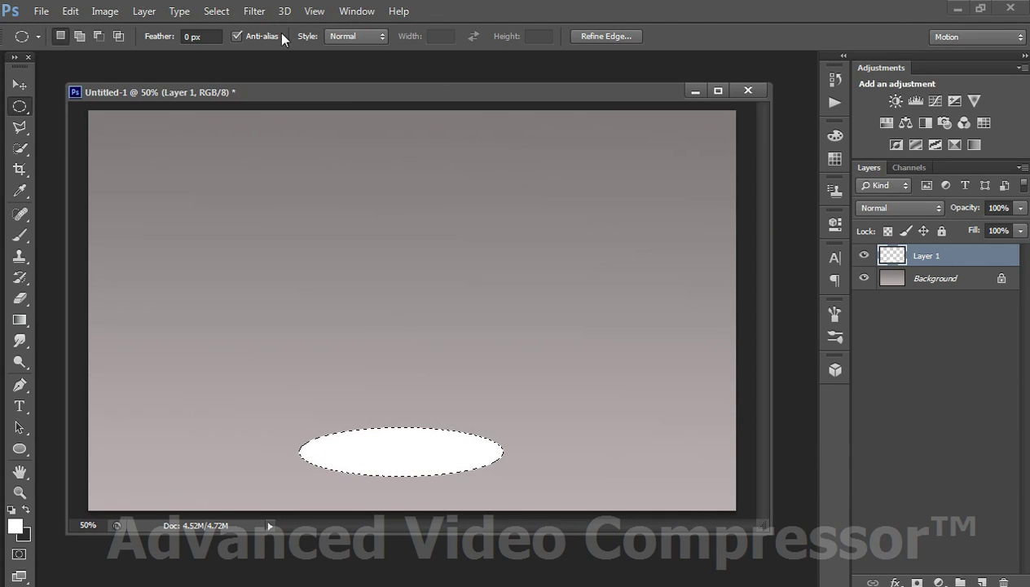
{"action": "left_click", "coordinate": [259, 11]}
{"action": "mouse_move", "coordinate": [262, 174]}
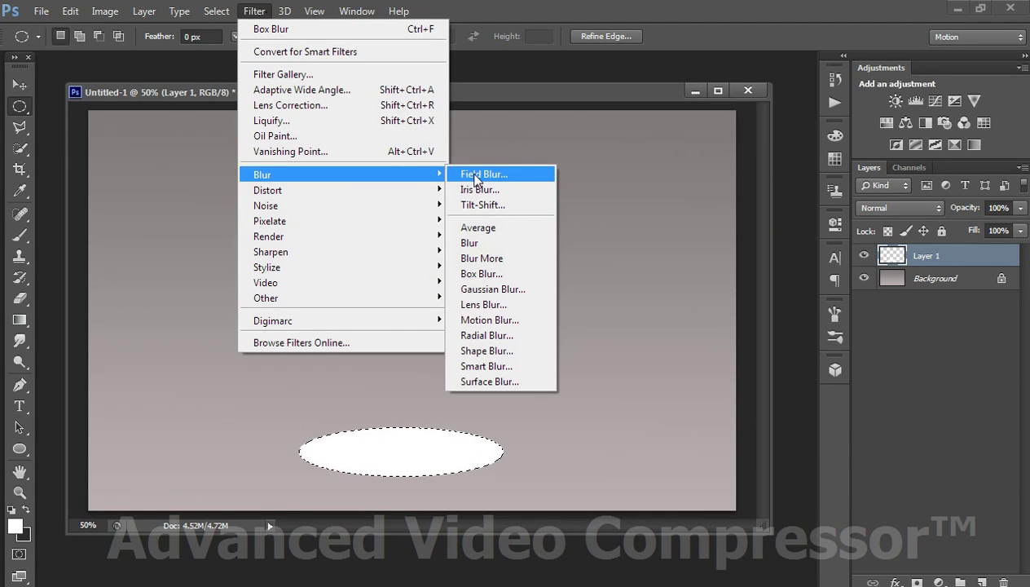
{"action": "left_click", "coordinate": [487, 290]}
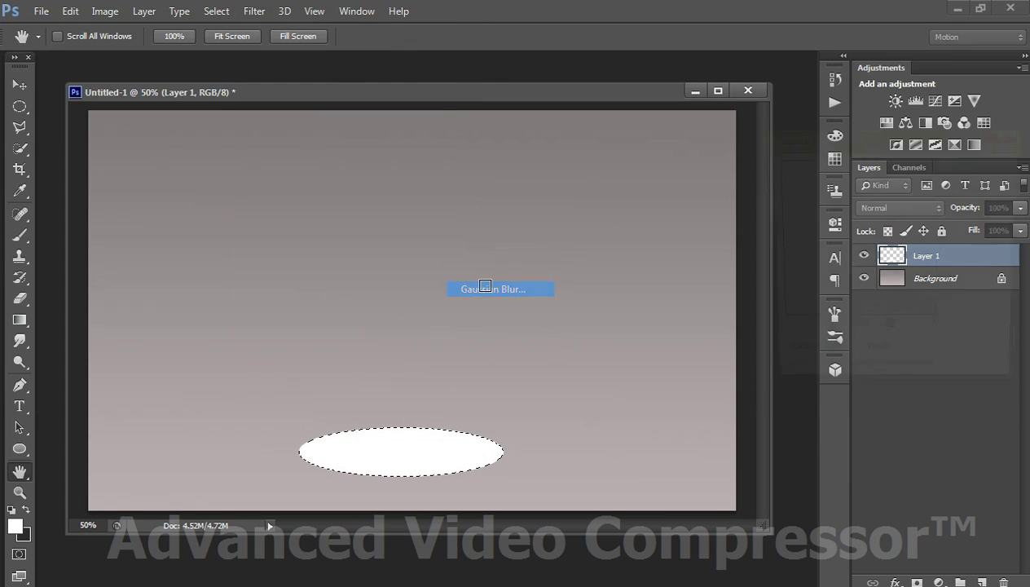
{"action": "mouse_move", "coordinate": [866, 381]}
{"action": "left_mouse_down"}
{"action": "mouse_move", "coordinate": [849, 383]}
{"action": "mouse_move", "coordinate": [858, 380]}
{"action": "left_mouse_up"}
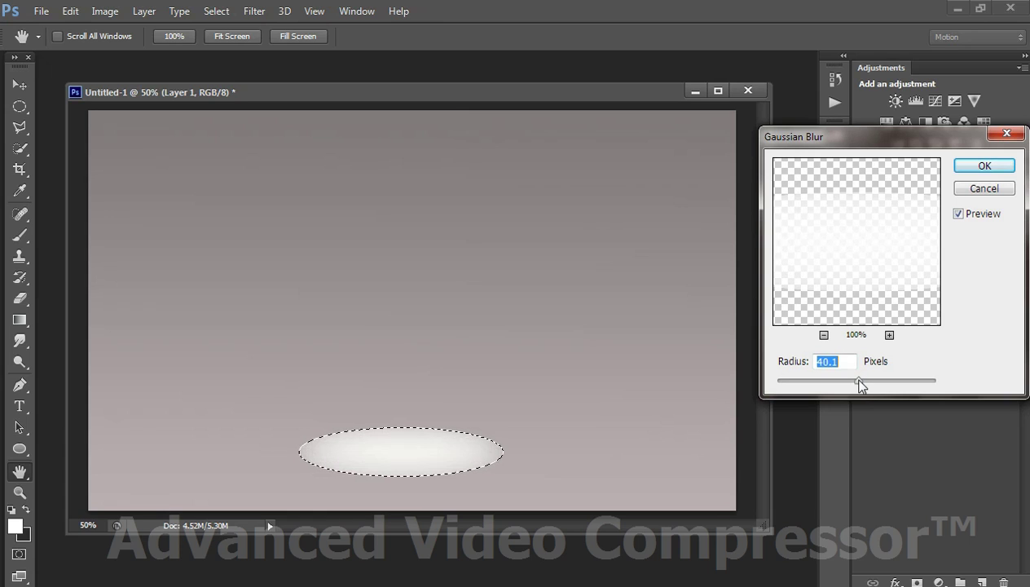
{"action": "left_click", "coordinate": [983, 166]}
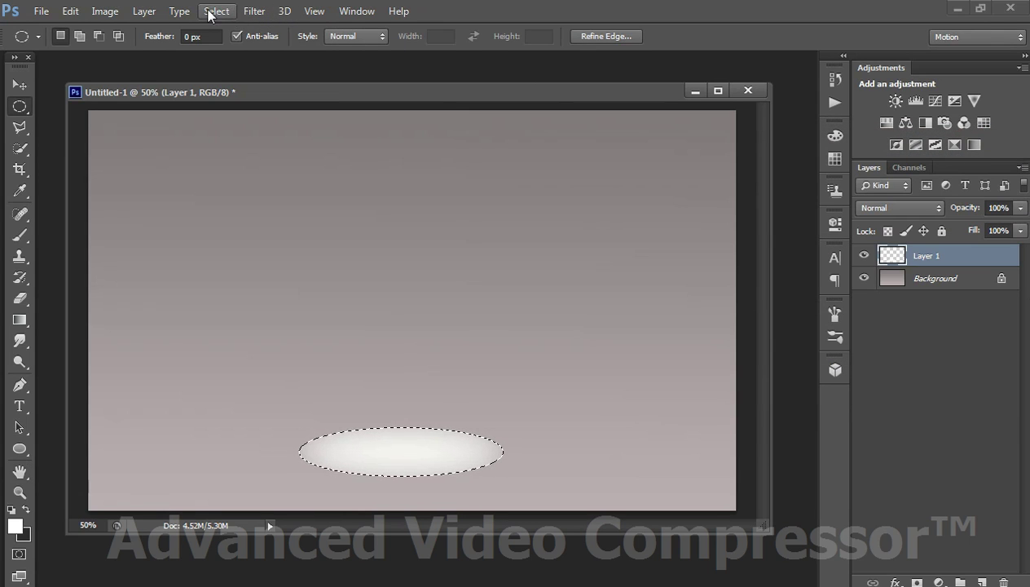
Apply a 34-pixel Box Blur to the white oval on Layer 1
{"action": "left_click", "coordinate": [250, 13]}
{"action": "mouse_move", "coordinate": [261, 174]}
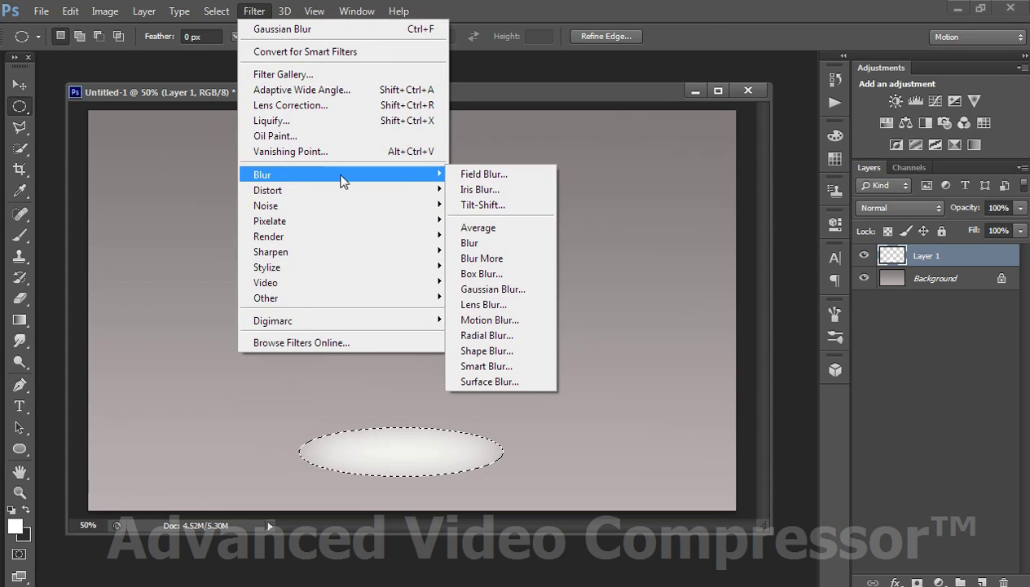
{"action": "left_click", "coordinate": [497, 274]}
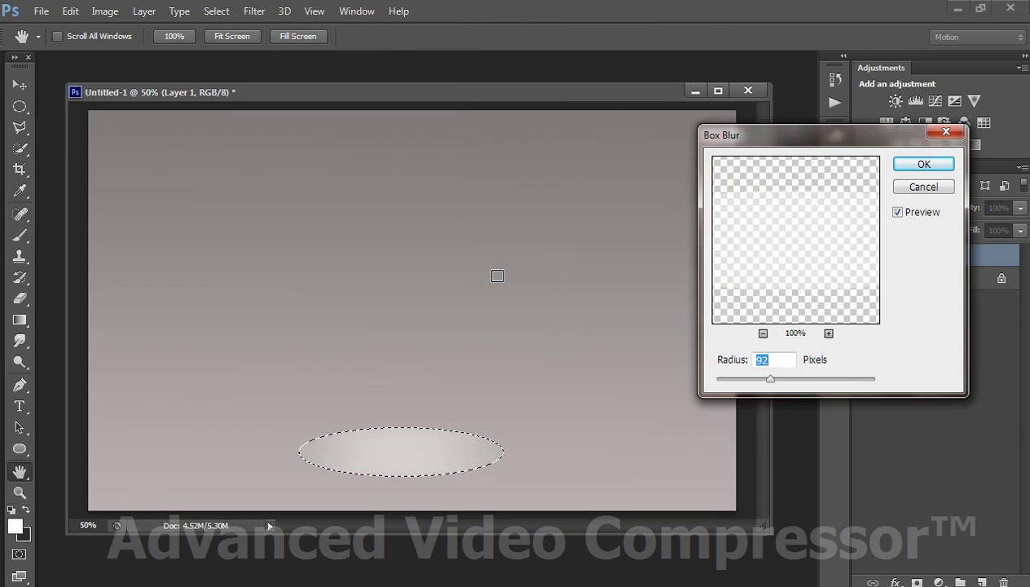
{"action": "mouse_move", "coordinate": [790, 379]}
{"action": "left_mouse_down"}
{"action": "mouse_move", "coordinate": [803, 383]}
{"action": "mouse_move", "coordinate": [747, 386]}
{"action": "left_mouse_up"}
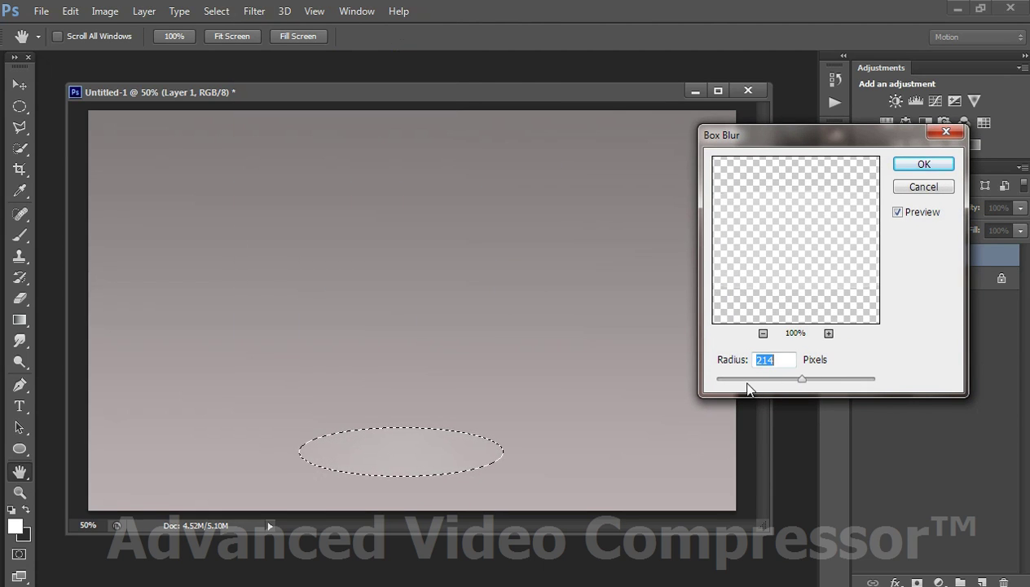
{"action": "left_click", "coordinate": [906, 167]}
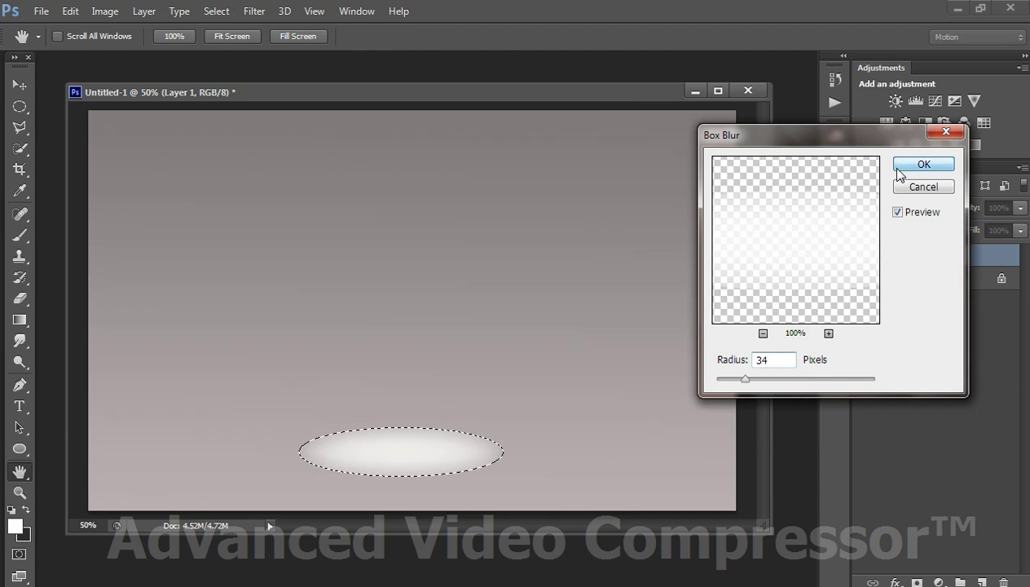
{"action": "right_click", "coordinate": [910, 257]}
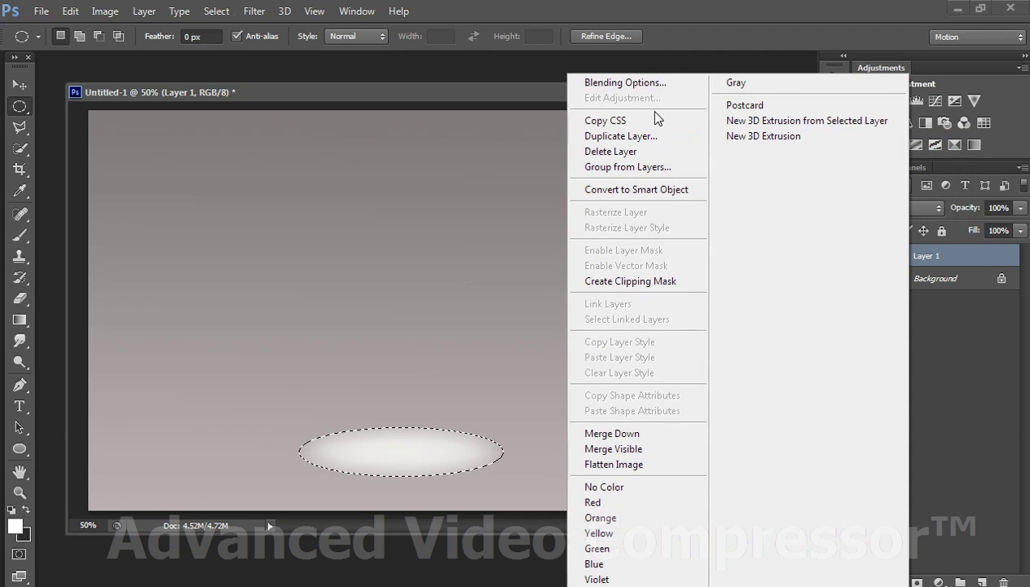
Give Layer 1 an Outer Glow with size 79, spread 0, opacity 100% and range 38%
{"action": "left_click", "coordinate": [627, 89]}
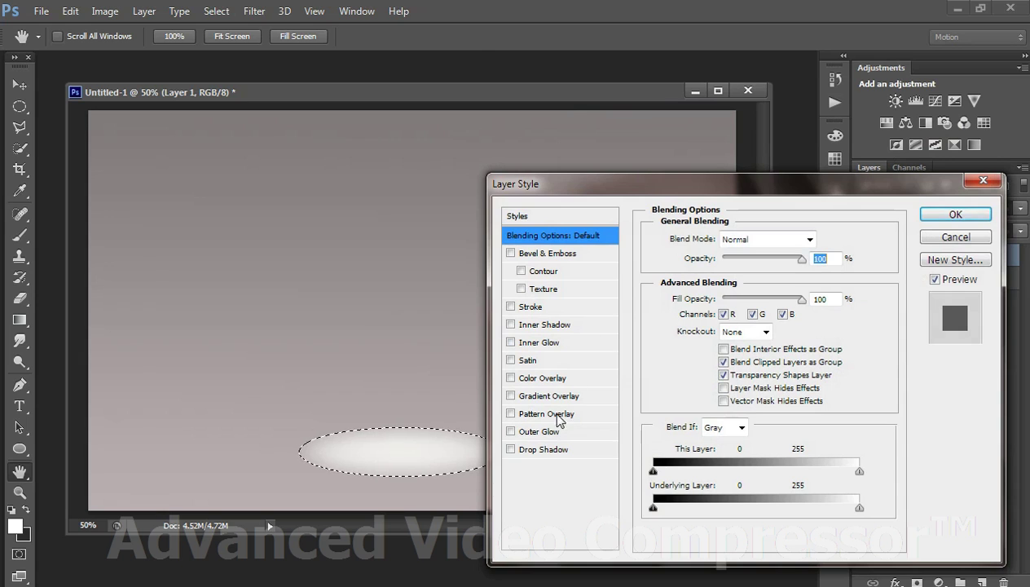
{"action": "left_click", "coordinate": [546, 432]}
{"action": "left_click_drag", "start_coordinate": [760, 184], "coordinate": [793, 176]}
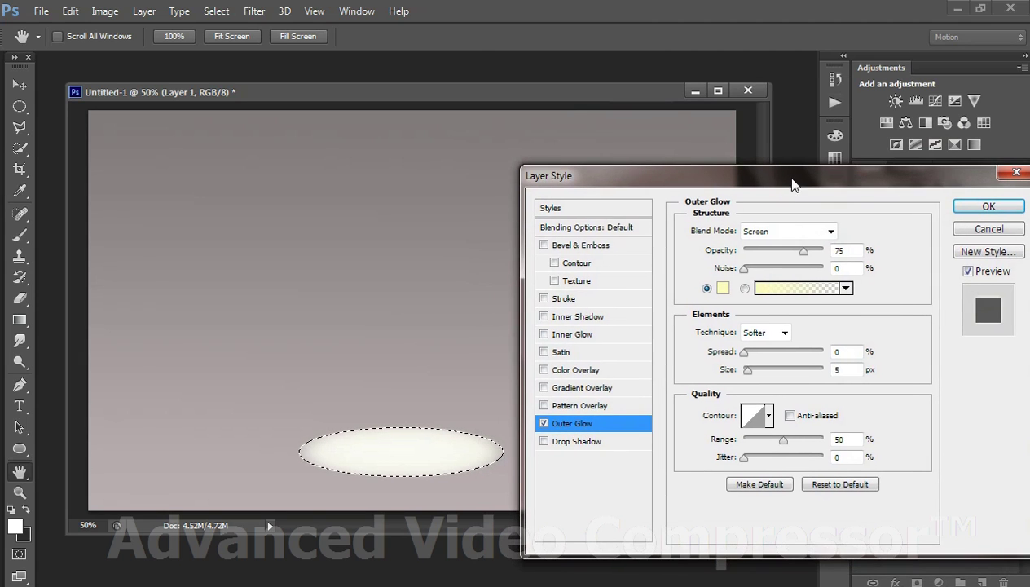
{"action": "left_click_drag", "start_coordinate": [751, 373], "coordinate": [774, 375]}
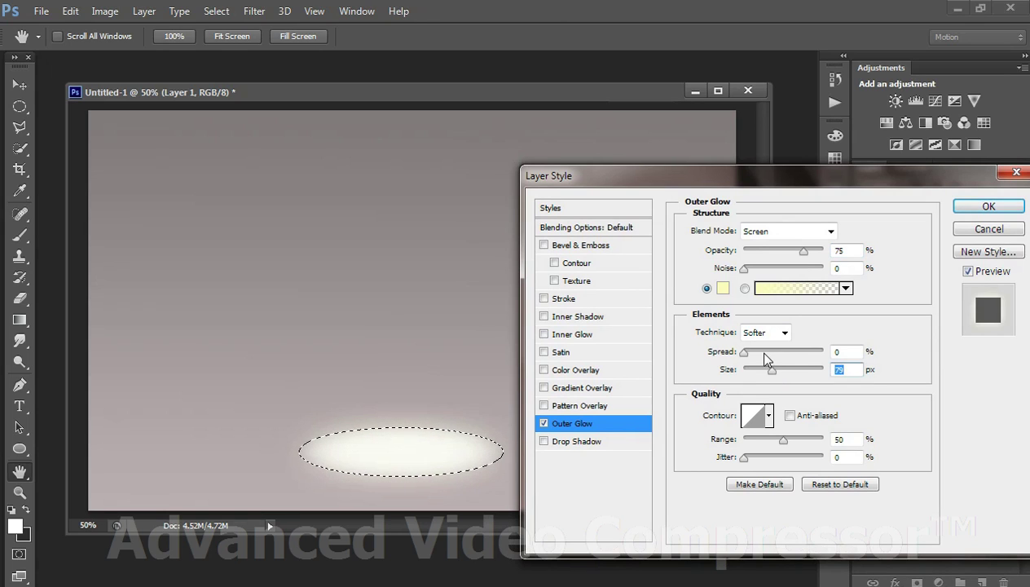
{"action": "left_click", "coordinate": [743, 352]}
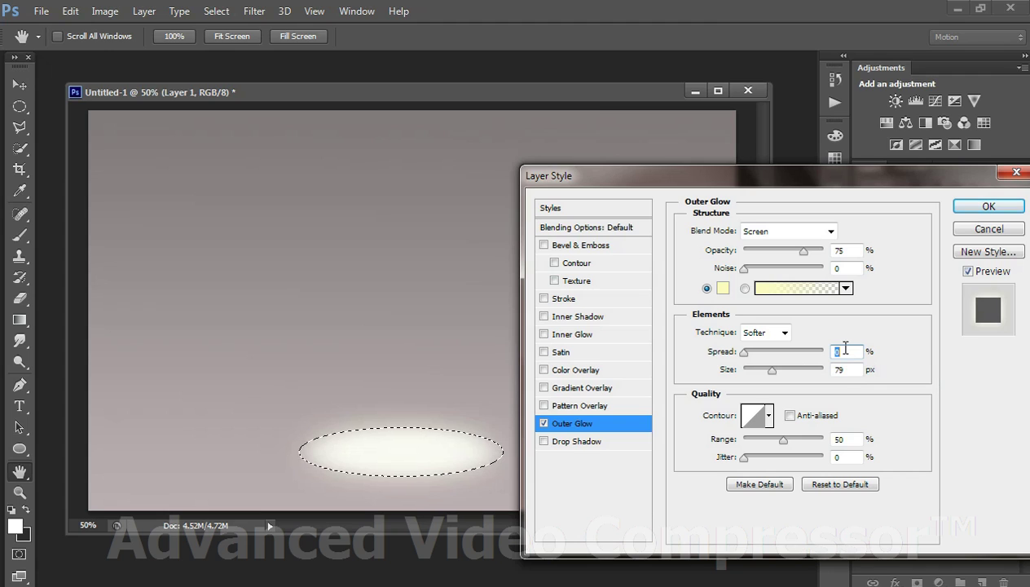
{"action": "type", "text": "1"}
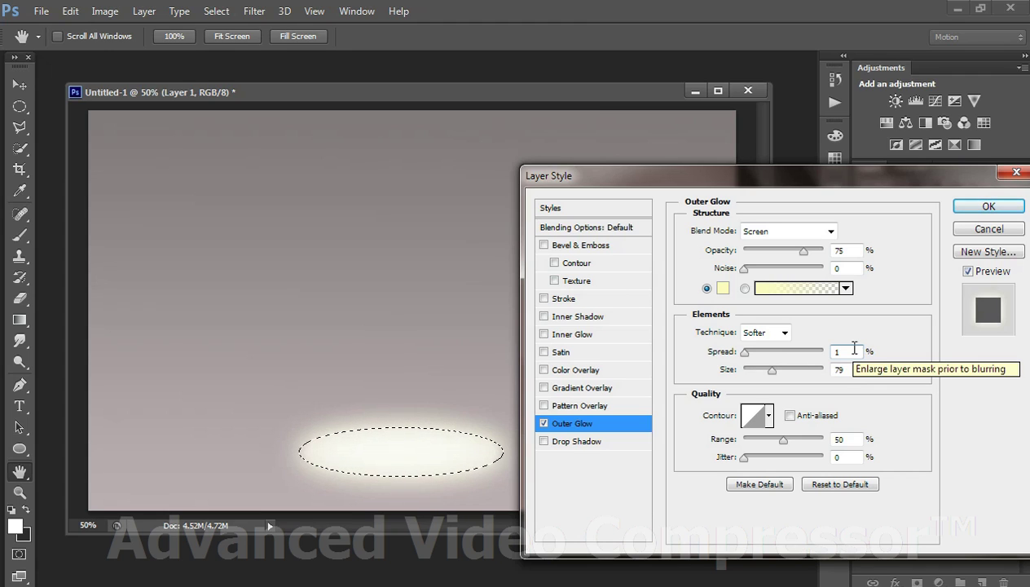
{"action": "key", "text": "Down"}
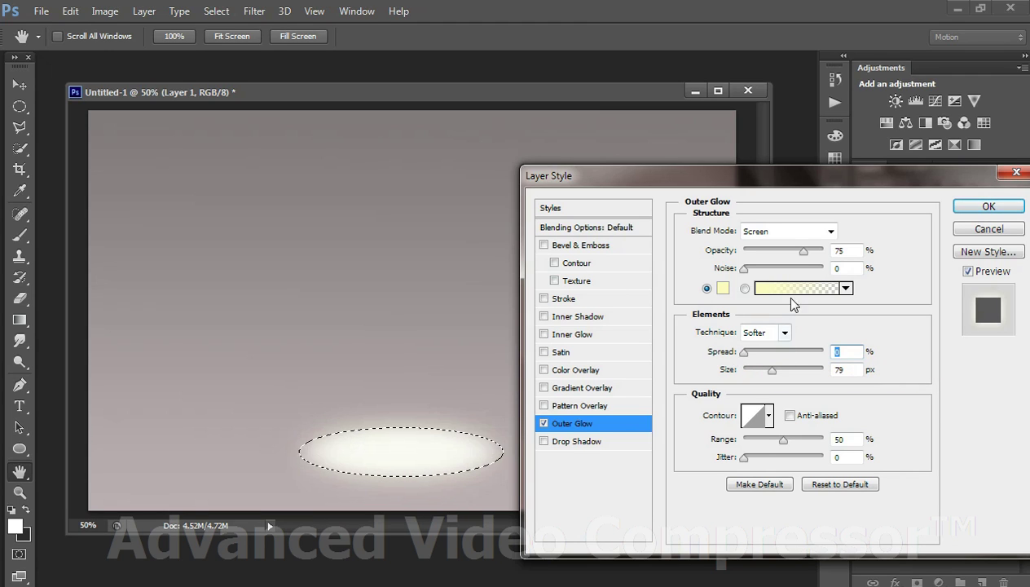
{"action": "left_click_drag", "start_coordinate": [802, 255], "coordinate": [824, 255]}
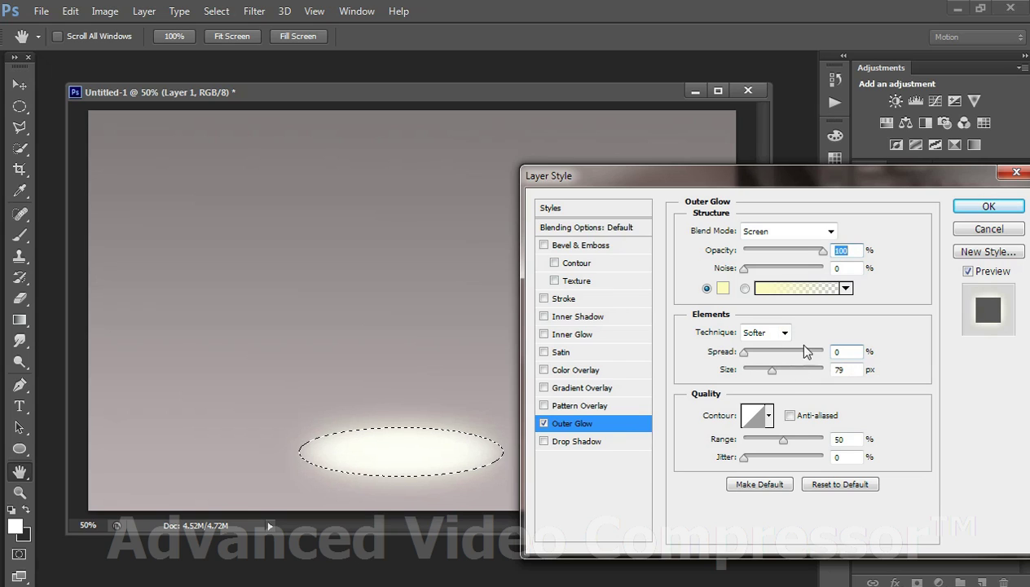
{"action": "left_click_drag", "start_coordinate": [782, 440], "coordinate": [775, 444]}
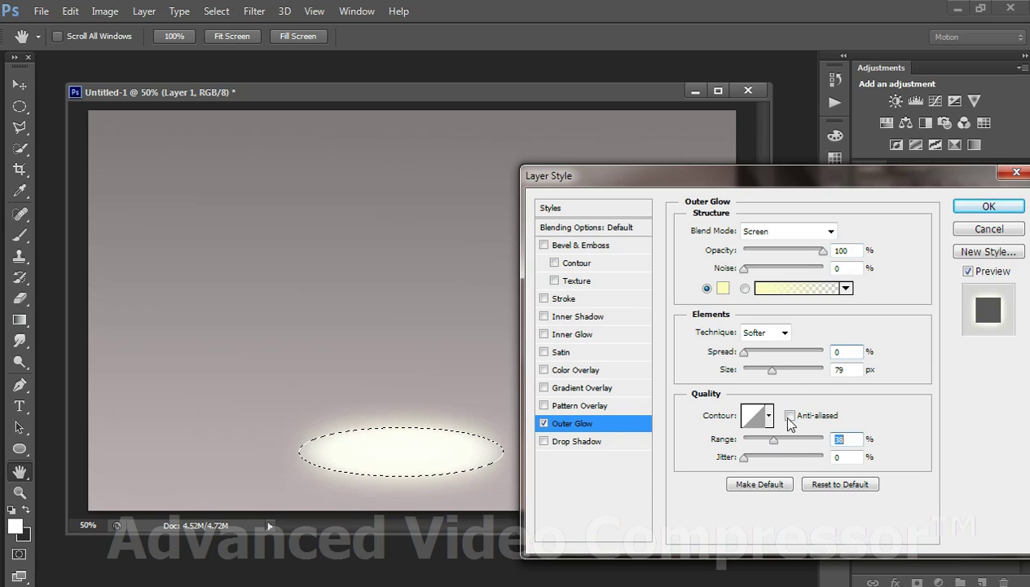
{"action": "left_click", "coordinate": [988, 206]}
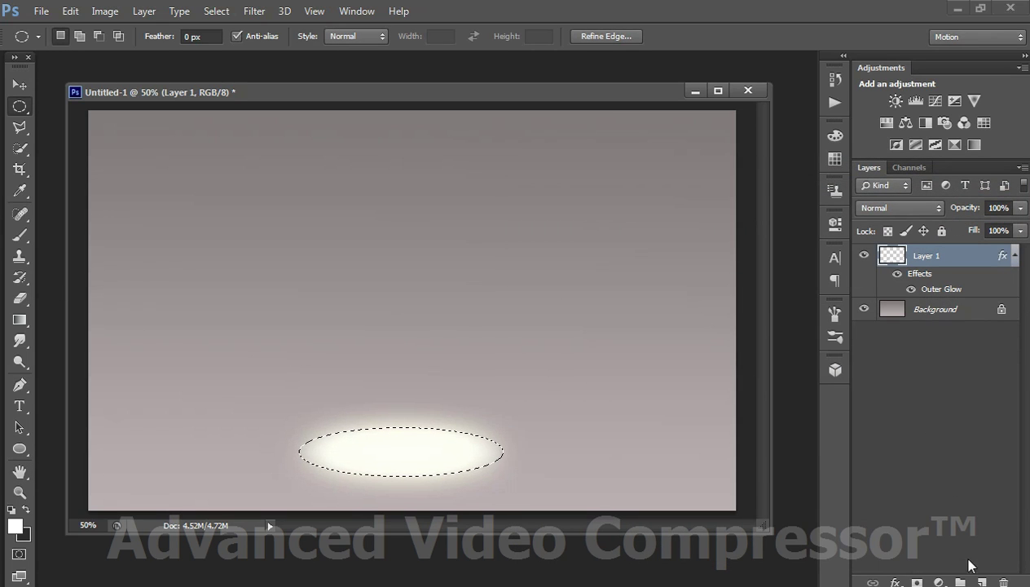
Add an empty Layer 2 and enlarge the document window slightly
{"action": "left_click", "coordinate": [980, 582]}
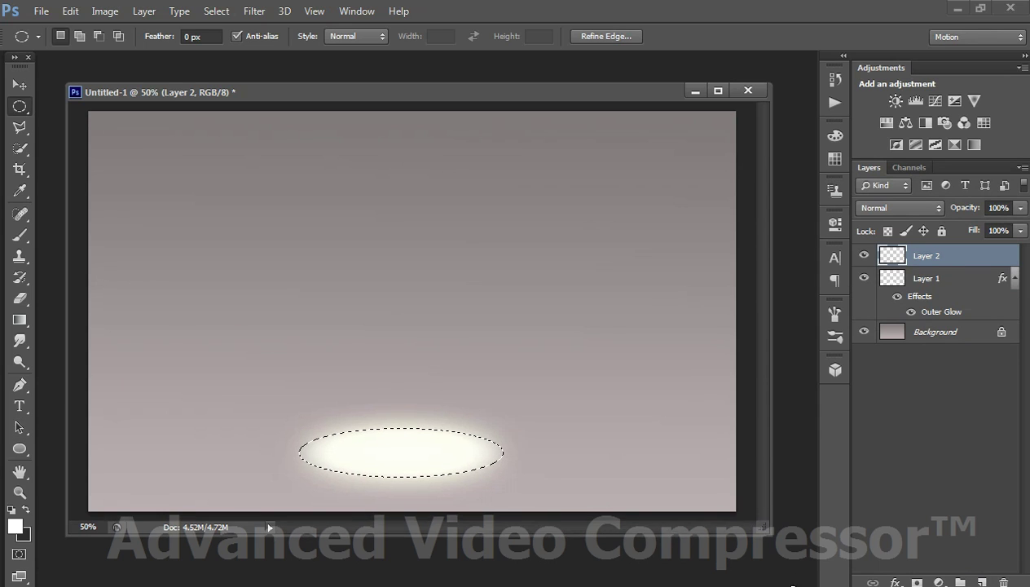
{"action": "left_click_drag", "start_coordinate": [754, 529], "coordinate": [802, 580]}
{"action": "left_click_drag", "start_coordinate": [455, 94], "coordinate": [460, 80]}
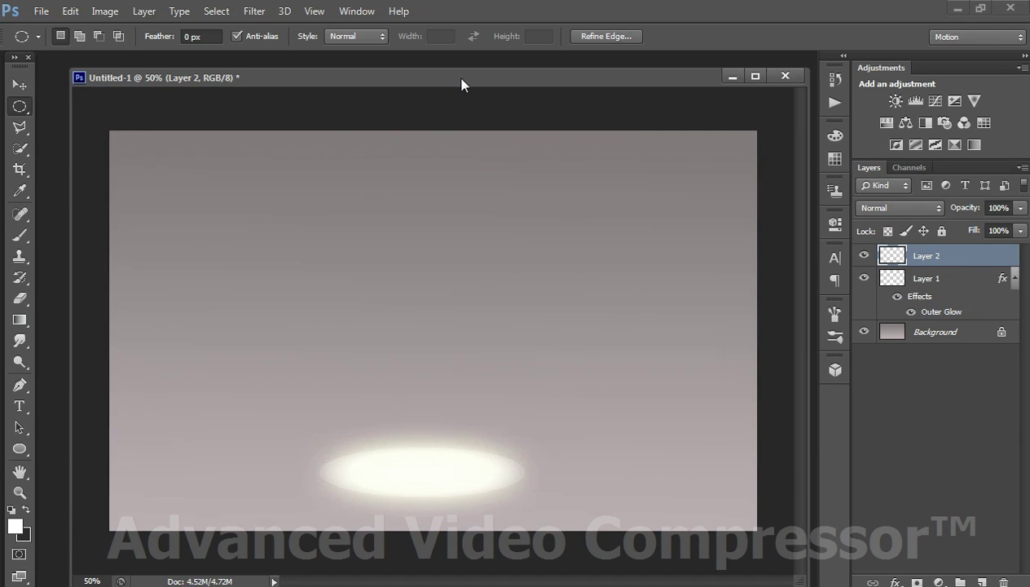
Draw a closed tapered Pen path from above the canvas down to the floor ellipse
{"action": "left_click", "coordinate": [20, 386]}
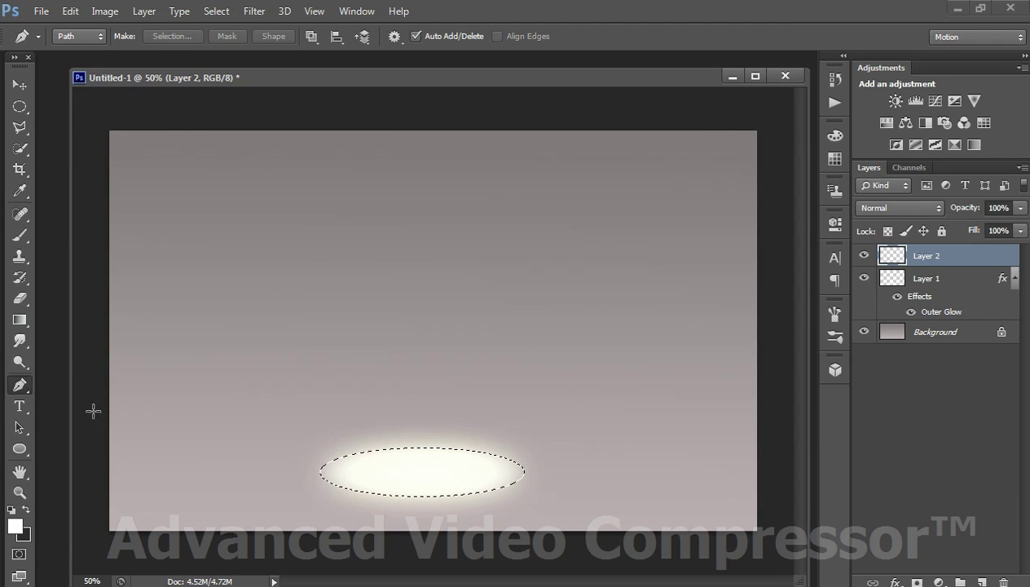
{"action": "left_click", "coordinate": [391, 98]}
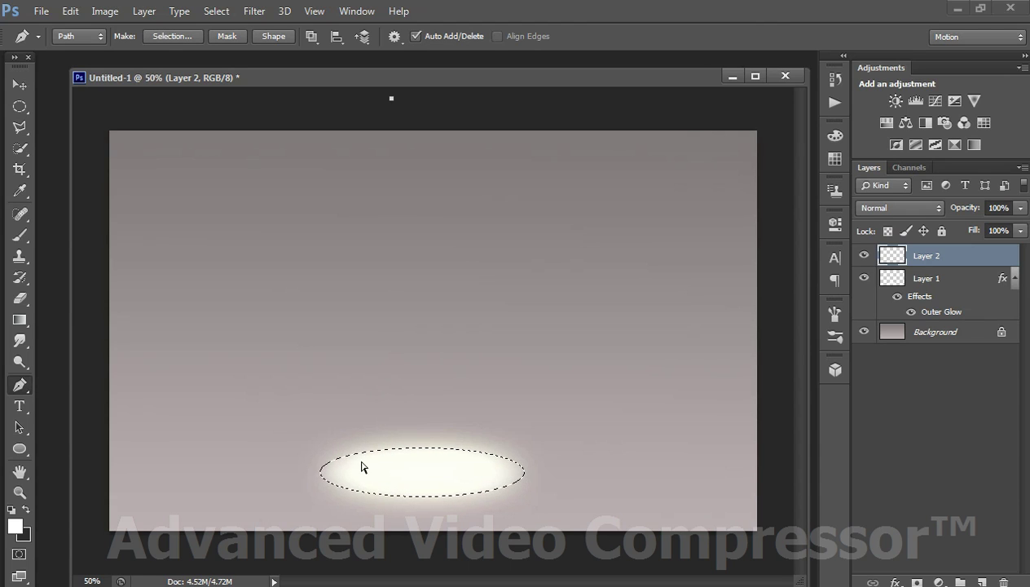
{"action": "key", "text": "ctrl+z"}
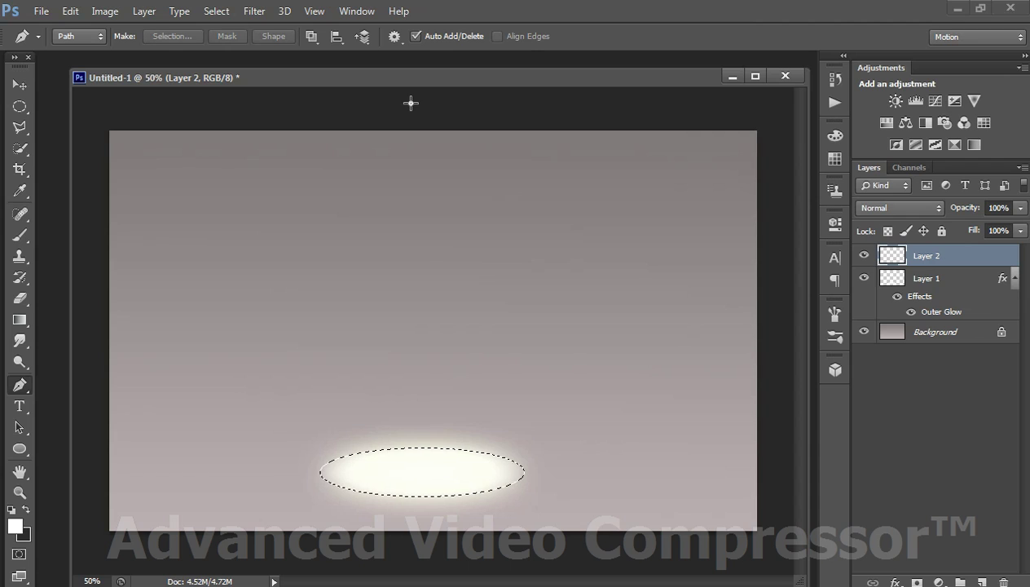
{"action": "left_click", "coordinate": [410, 103]}
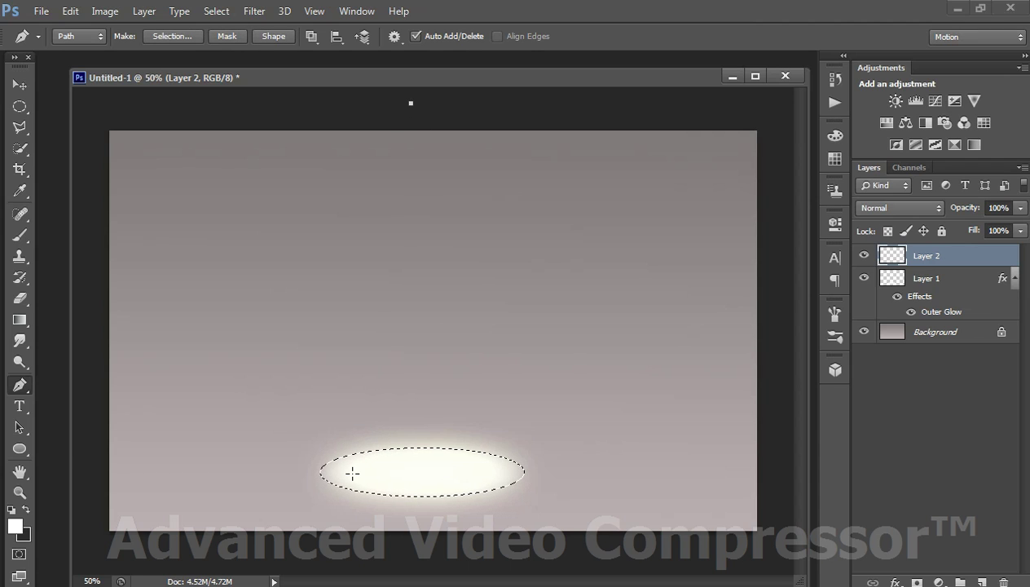
{"action": "left_click", "coordinate": [493, 471]}
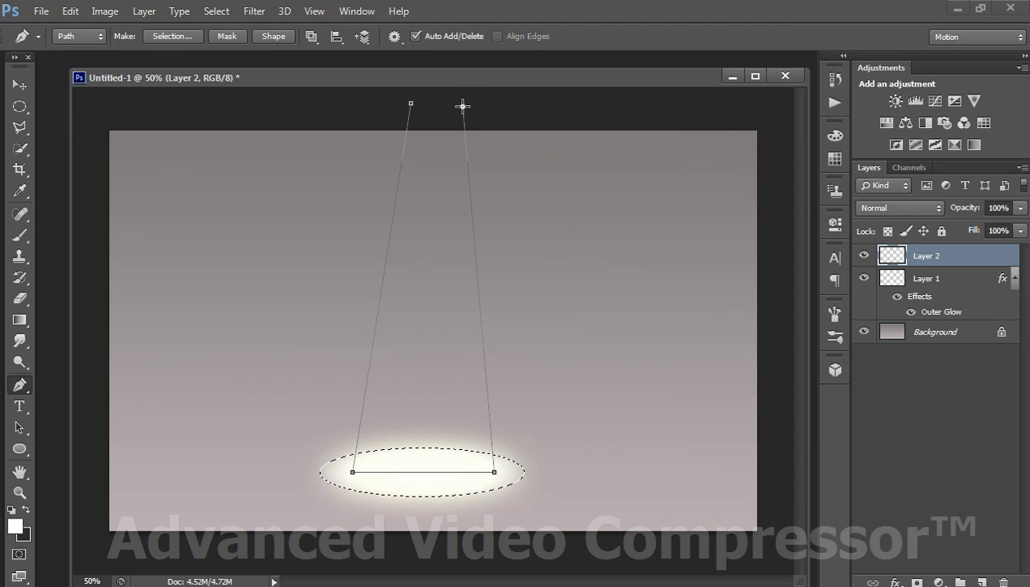
{"action": "left_click", "coordinate": [411, 103]}
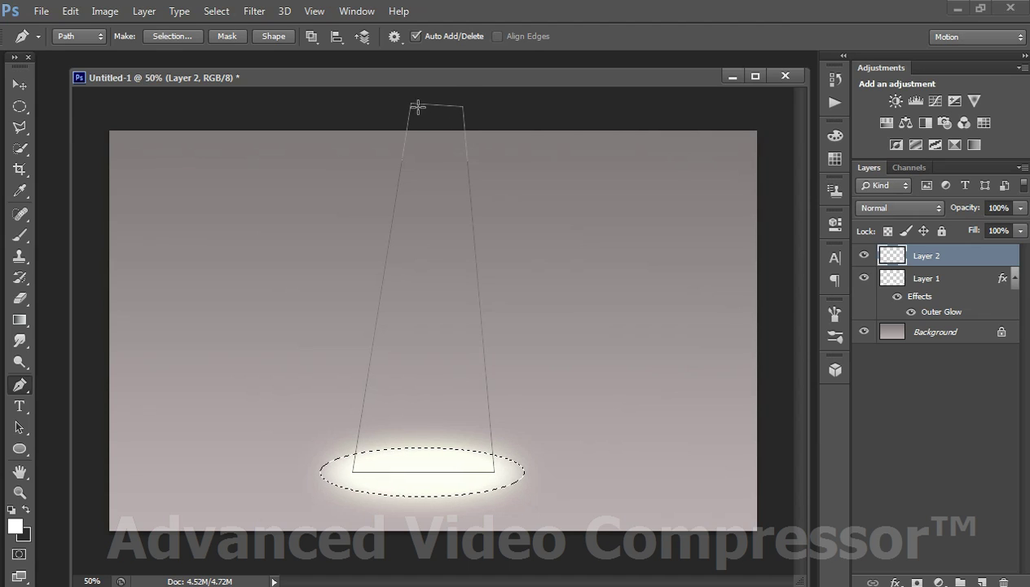
Try to open the path's context menu, dismissing the colour lists that appear instead
{"action": "right_click", "coordinate": [432, 115]}
{"action": "key", "text": "Escape"}
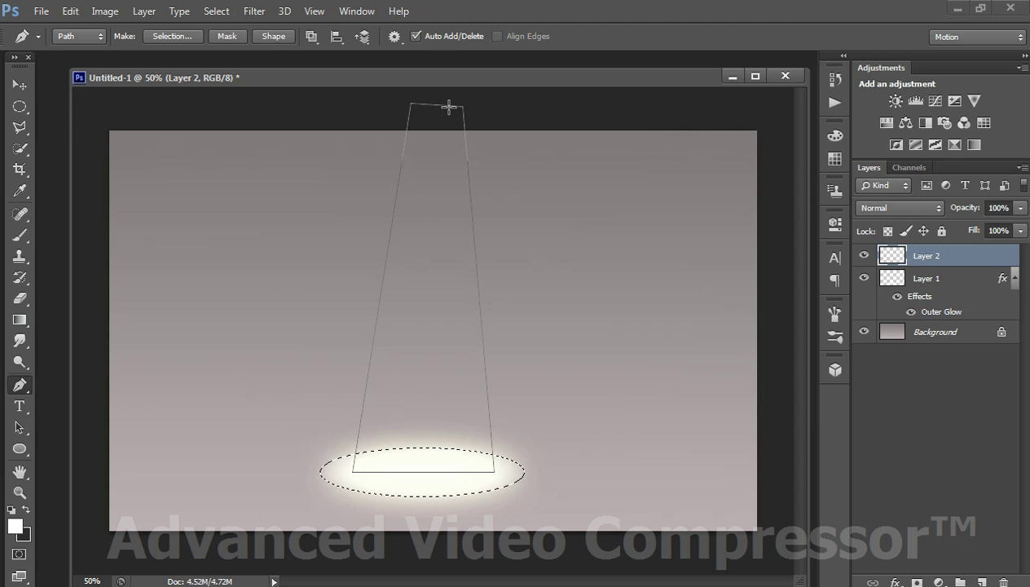
{"action": "right_click", "coordinate": [451, 107]}
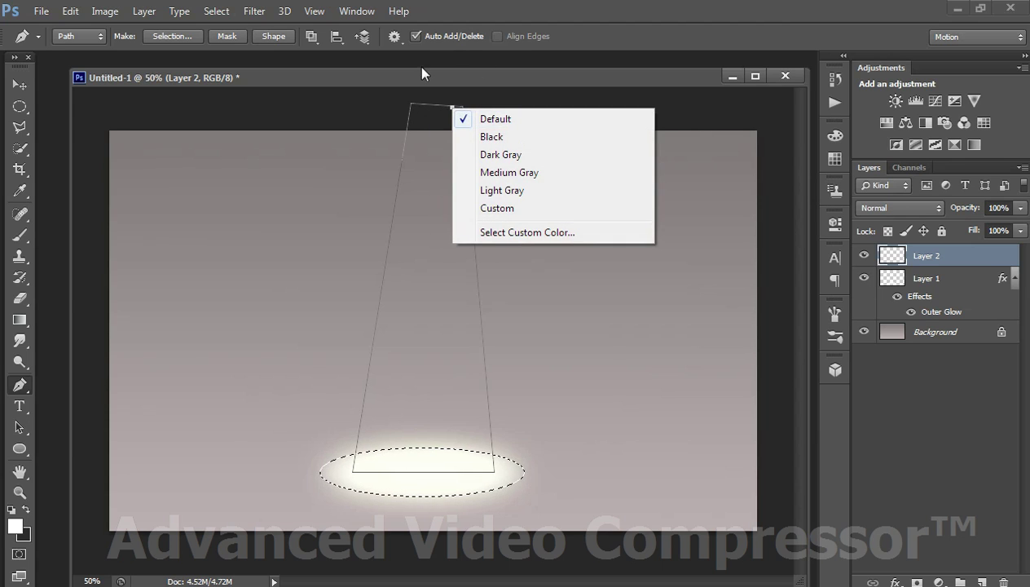
{"action": "key", "text": "Escape"}
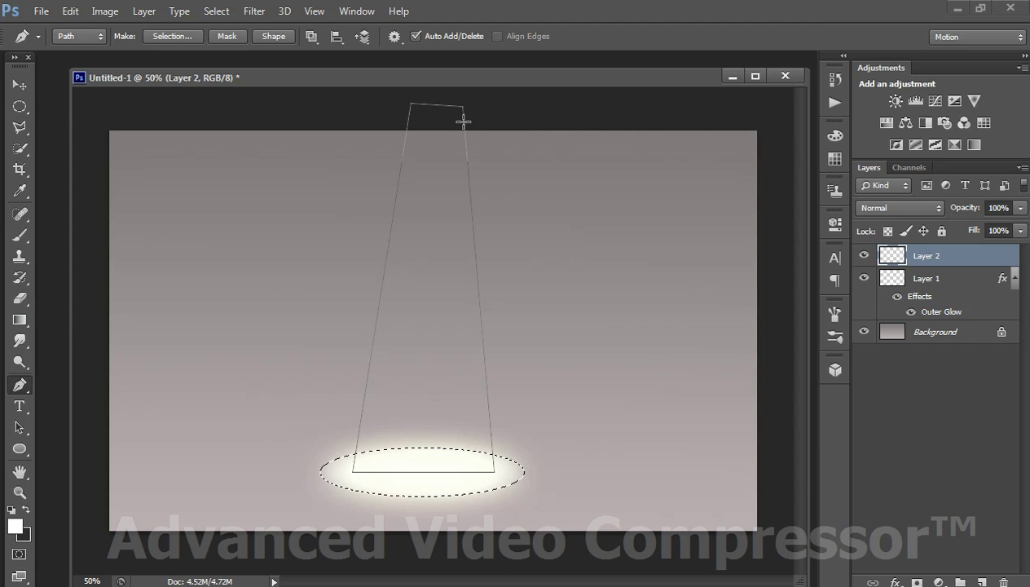
{"action": "right_click", "coordinate": [464, 123]}
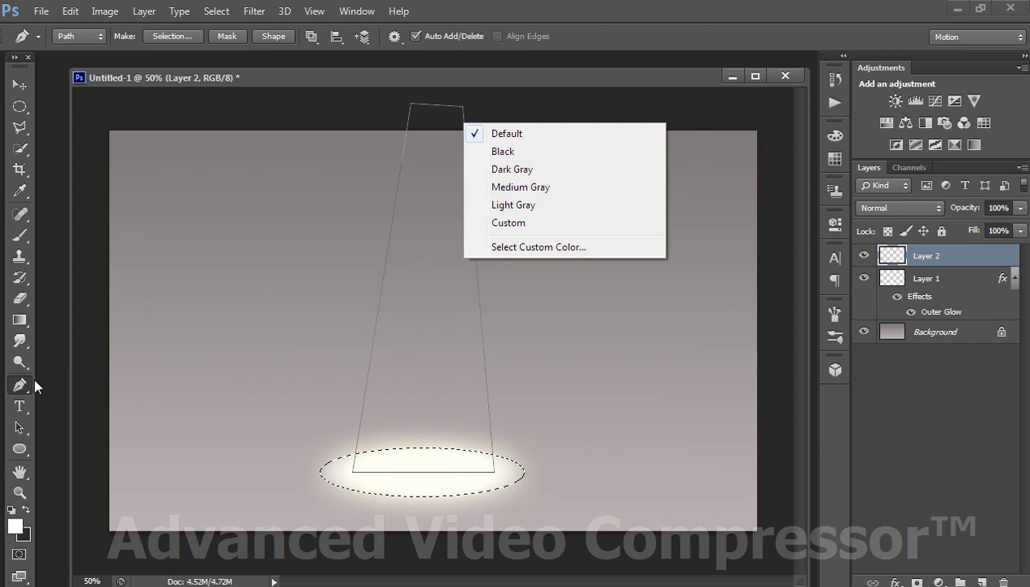
{"action": "key", "text": "Escape"}
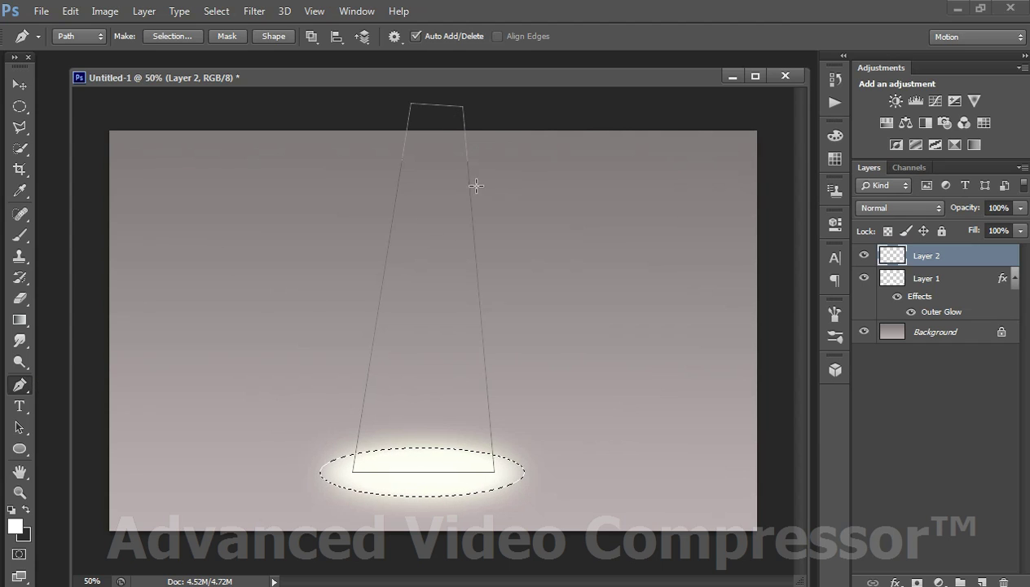
Turn the beam path into a selection with a 5-pixel feather radius
{"action": "right_click", "coordinate": [452, 466]}
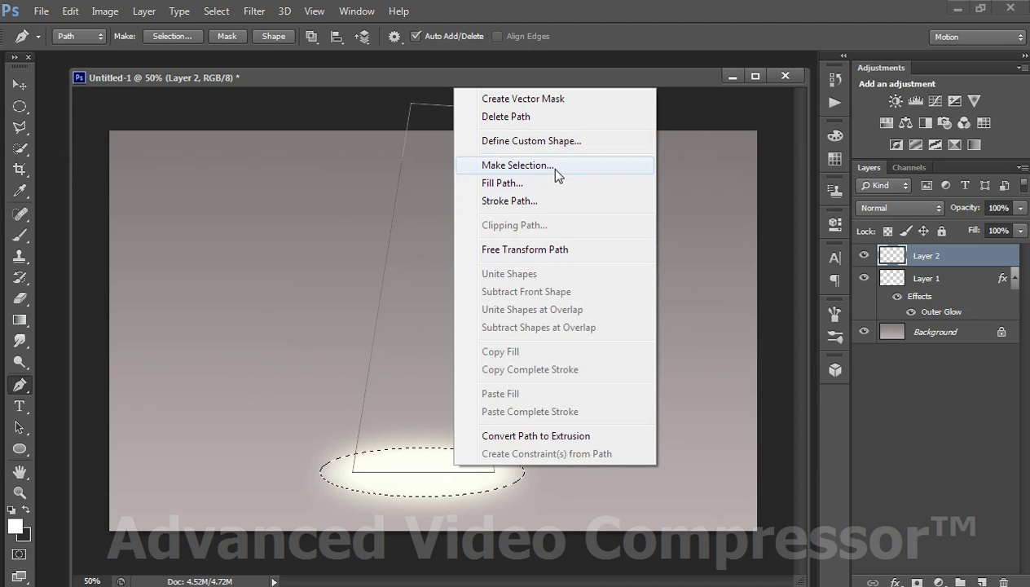
{"action": "left_click", "coordinate": [548, 166]}
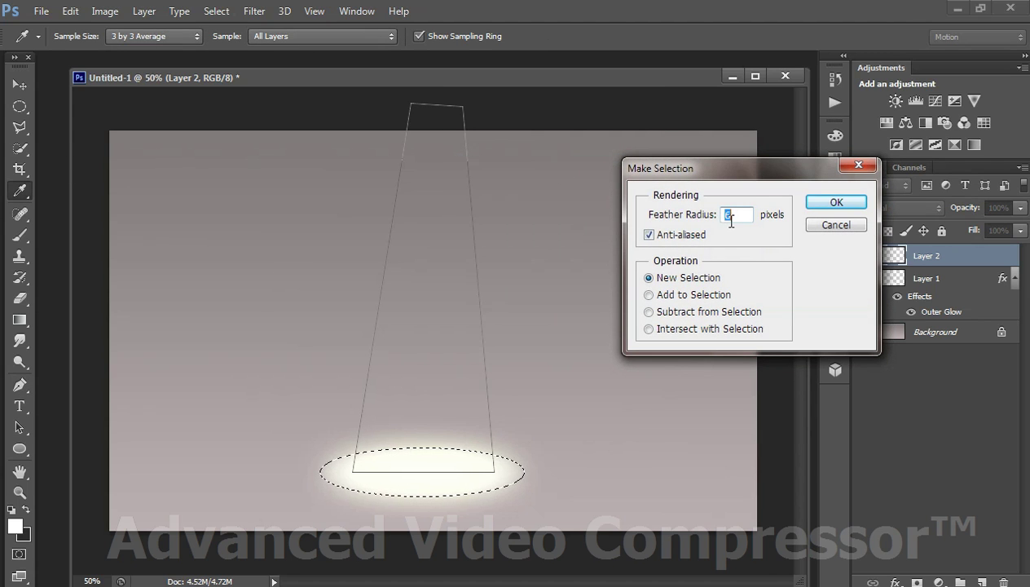
{"action": "type", "text": "5"}
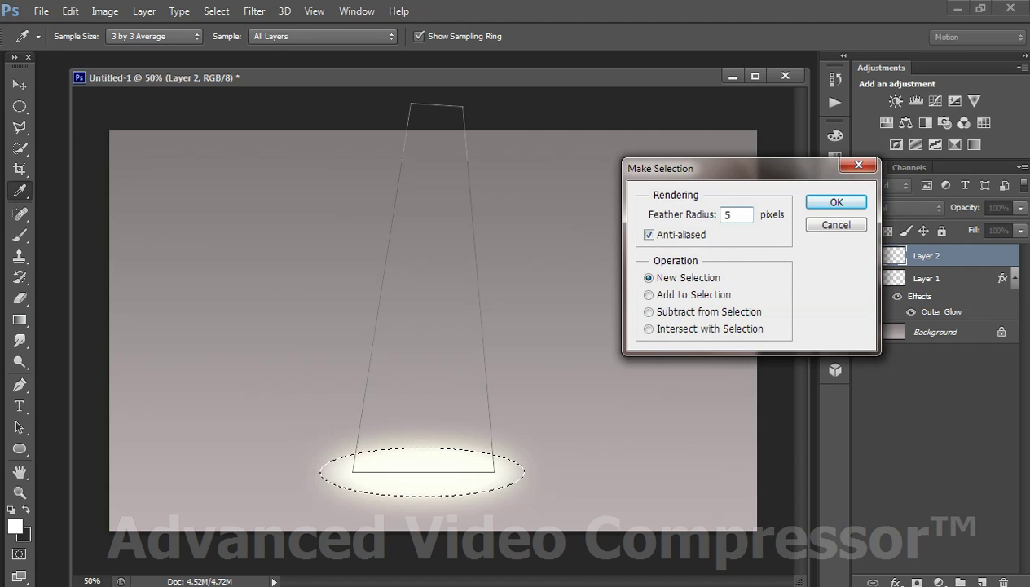
{"action": "key", "text": "Return"}
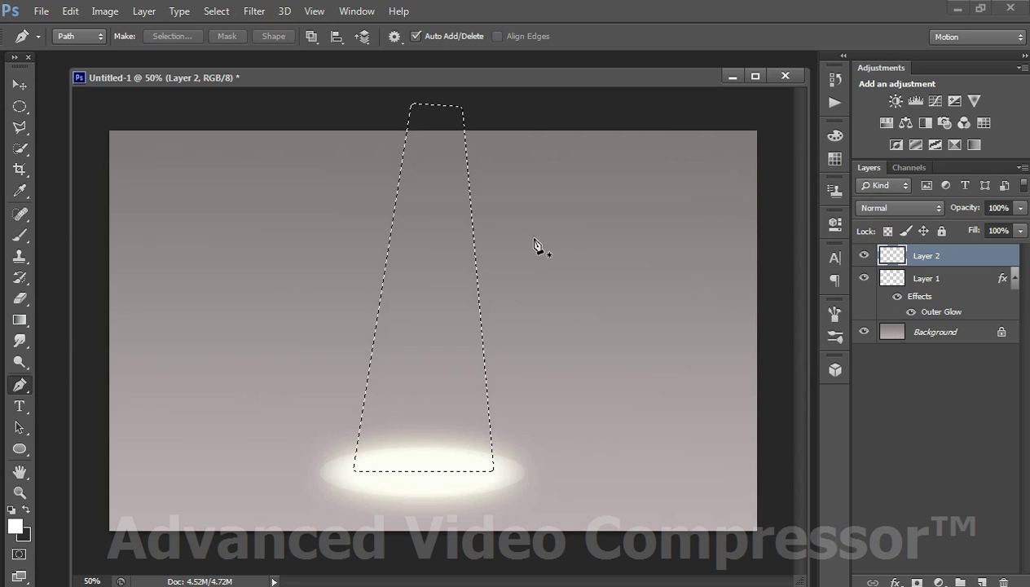
Highlight the notes' last line, return to Photoshop, and fill the beam selection with white
{"action": "key", "text": "alt+Tab"}
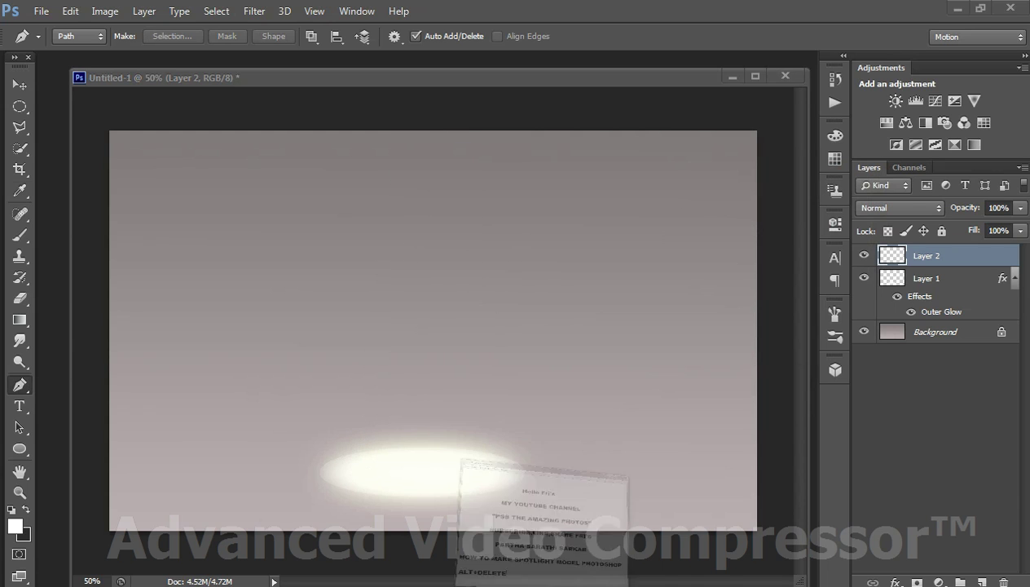
{"action": "left_click_drag", "start_coordinate": [278, 506], "coordinate": [431, 506]}
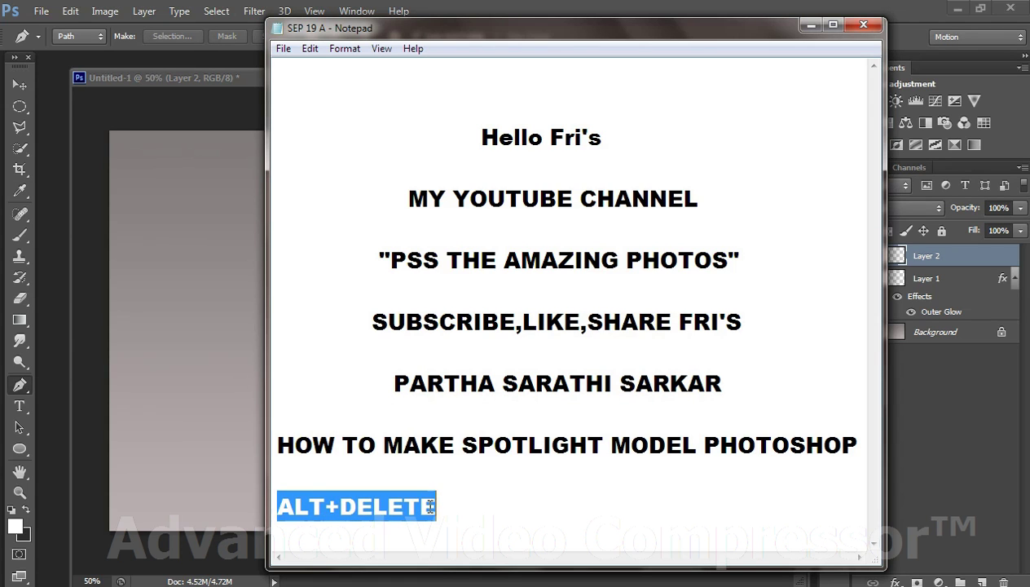
{"action": "left_click", "coordinate": [810, 27]}
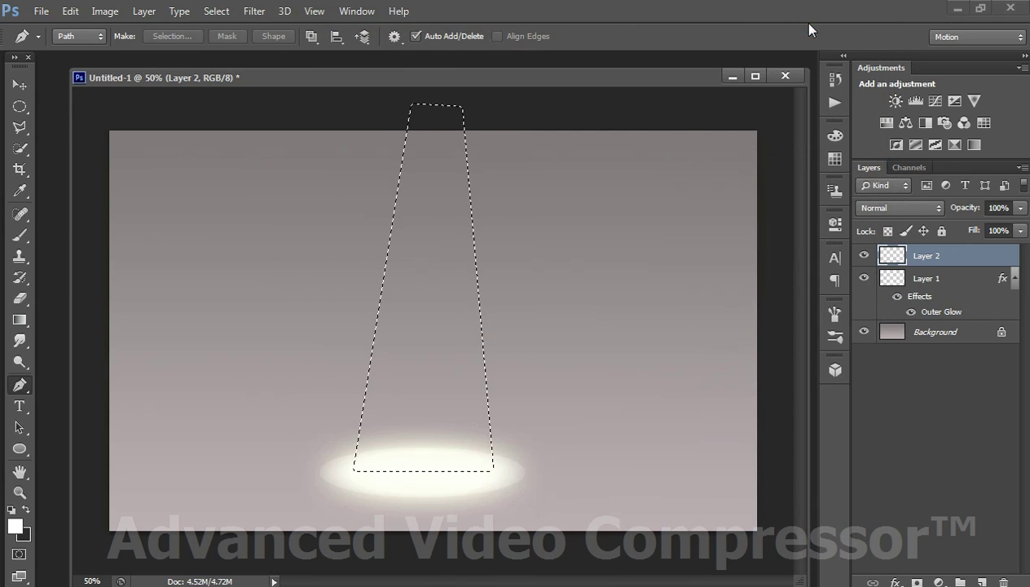
{"action": "key", "text": "alt+Delete"}
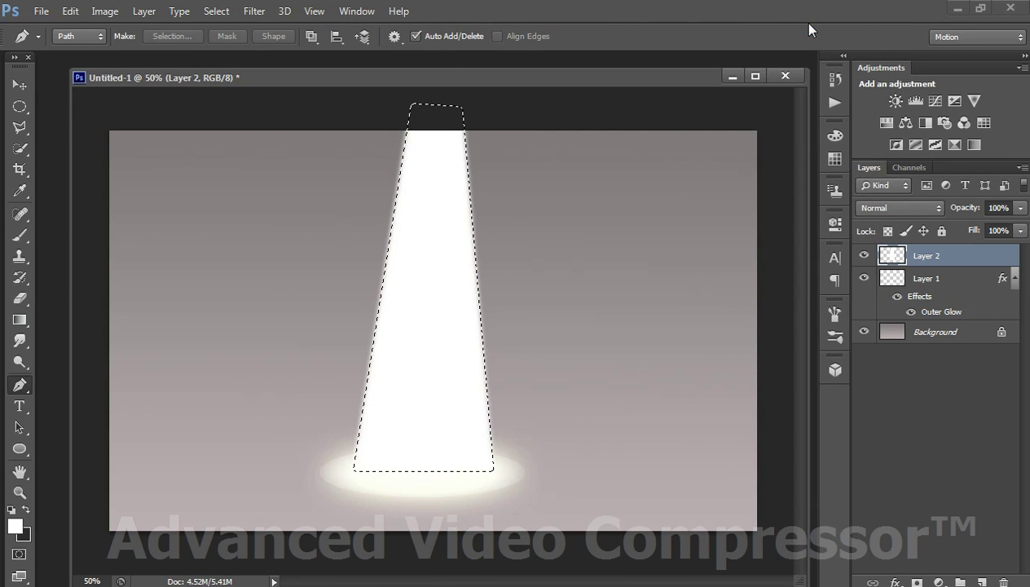
{"action": "left_click", "coordinate": [256, 12]}
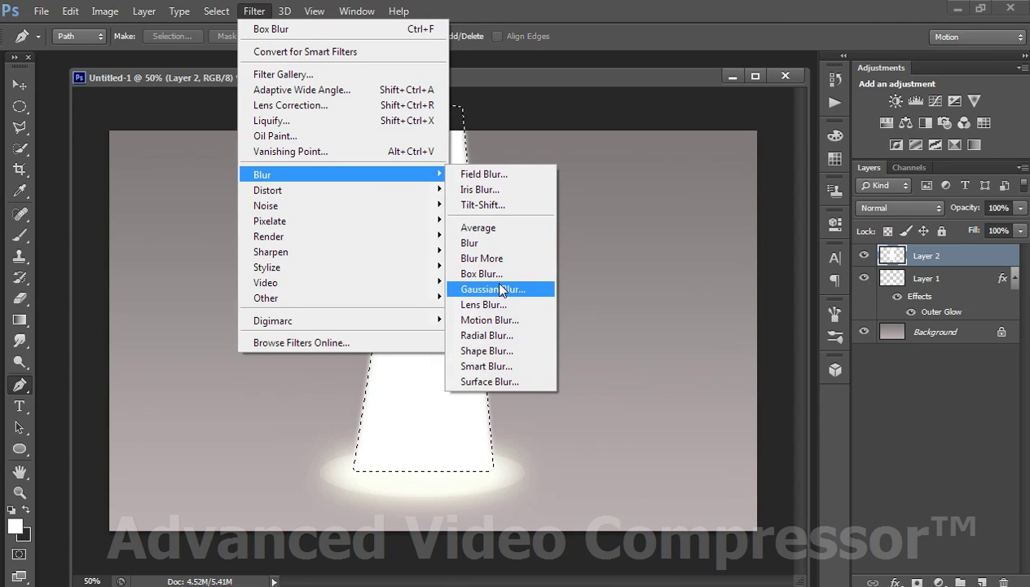
Blur the white beam with a strong Gaussian Blur and a 114-pixel Box Blur
{"action": "left_click", "coordinate": [500, 288]}
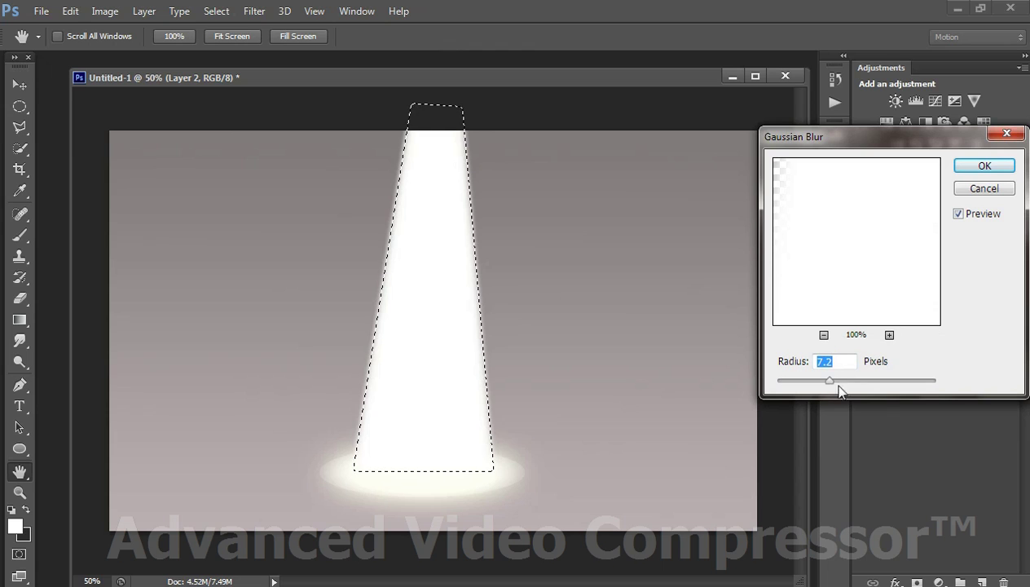
{"action": "mouse_move", "coordinate": [841, 383]}
{"action": "left_mouse_down"}
{"action": "mouse_move", "coordinate": [878, 382]}
{"action": "mouse_move", "coordinate": [865, 384]}
{"action": "left_mouse_up"}
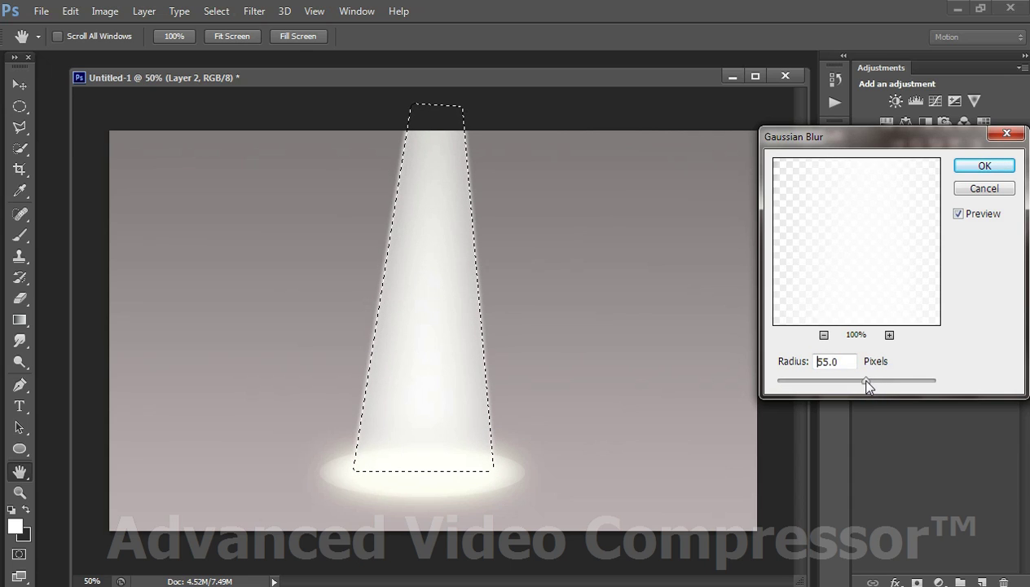
{"action": "left_click", "coordinate": [983, 165]}
{"action": "left_click", "coordinate": [250, 12]}
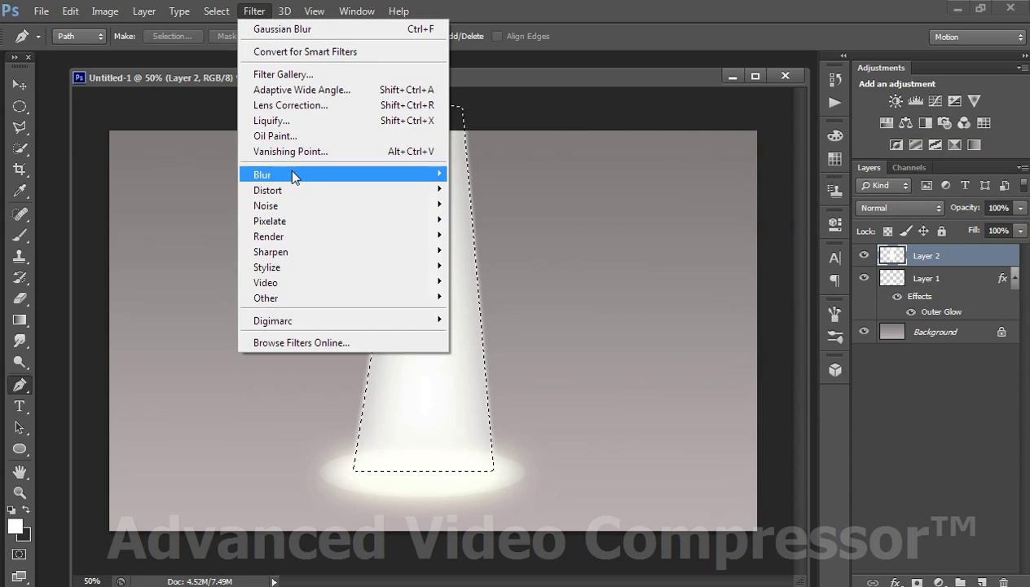
{"action": "mouse_move", "coordinate": [262, 174]}
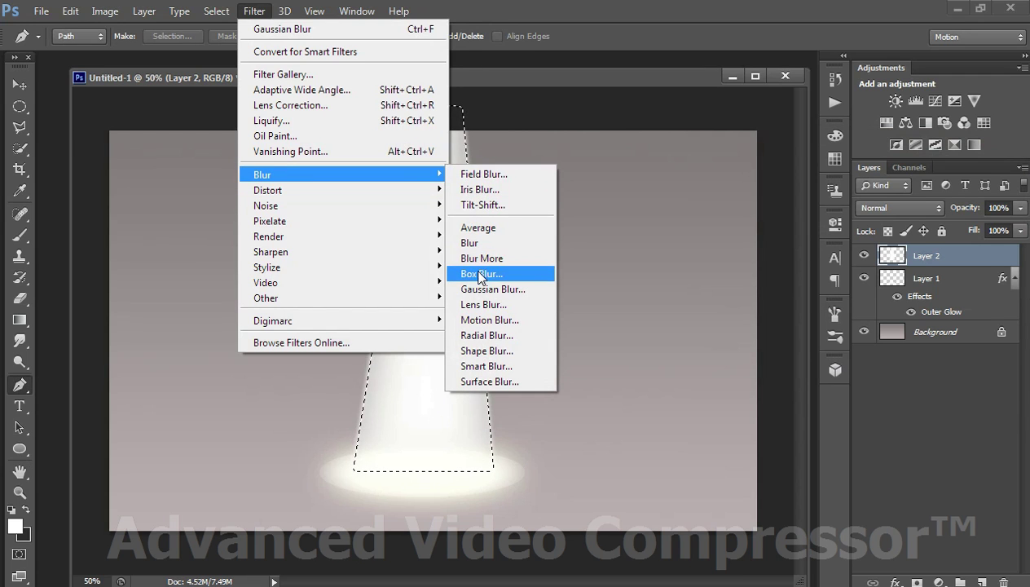
{"action": "left_click", "coordinate": [477, 272]}
{"action": "mouse_move", "coordinate": [750, 379]}
{"action": "left_mouse_down"}
{"action": "mouse_move", "coordinate": [809, 380]}
{"action": "mouse_move", "coordinate": [773, 380]}
{"action": "left_mouse_up"}
{"action": "left_click", "coordinate": [903, 168]}
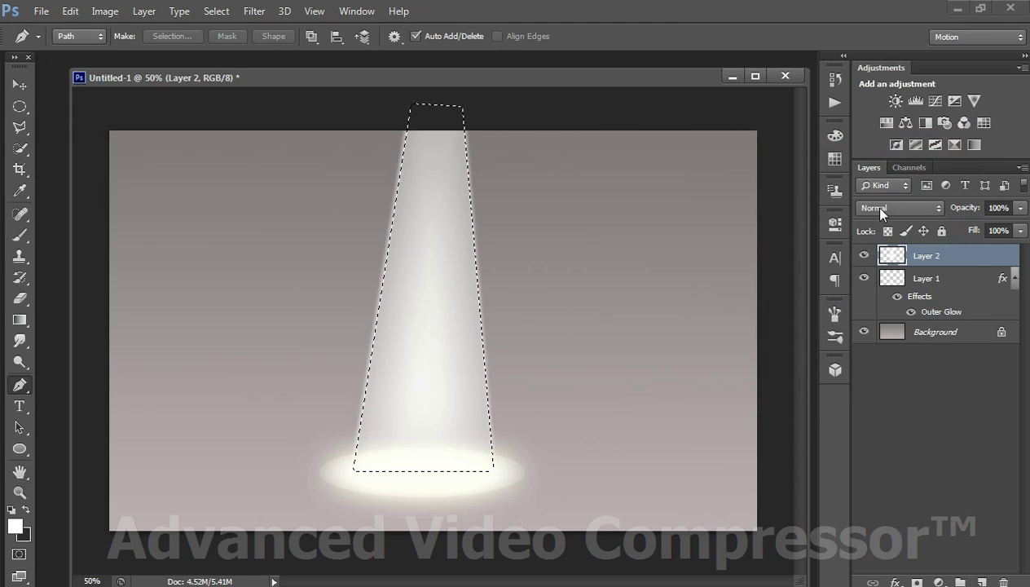
Try Linear Dodge (Add) and Lighter Color blend modes, then set Layer 2 back to Normal
{"action": "left_click", "coordinate": [879, 209]}
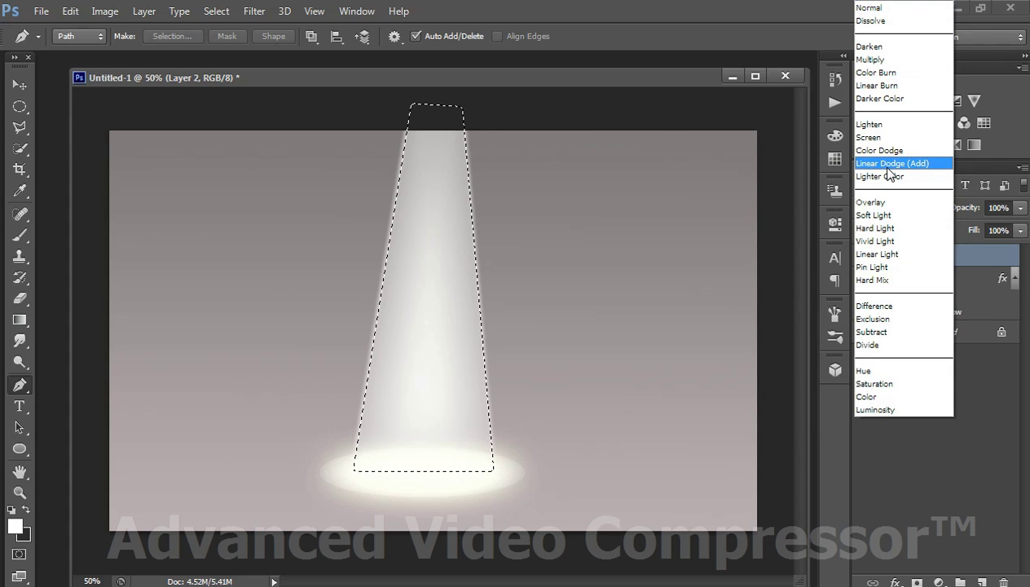
{"action": "left_click", "coordinate": [891, 166]}
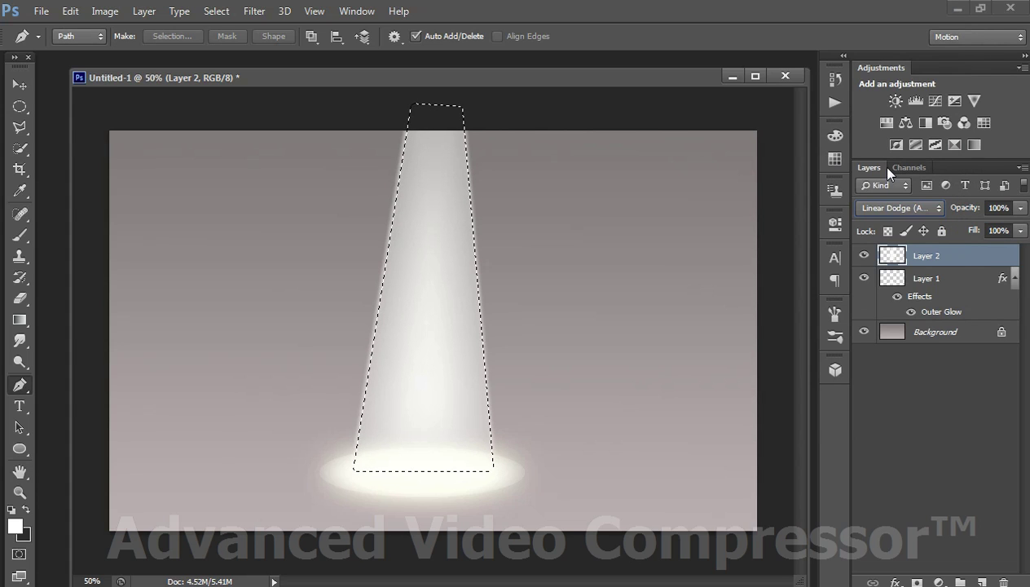
{"action": "key", "text": "Down"}
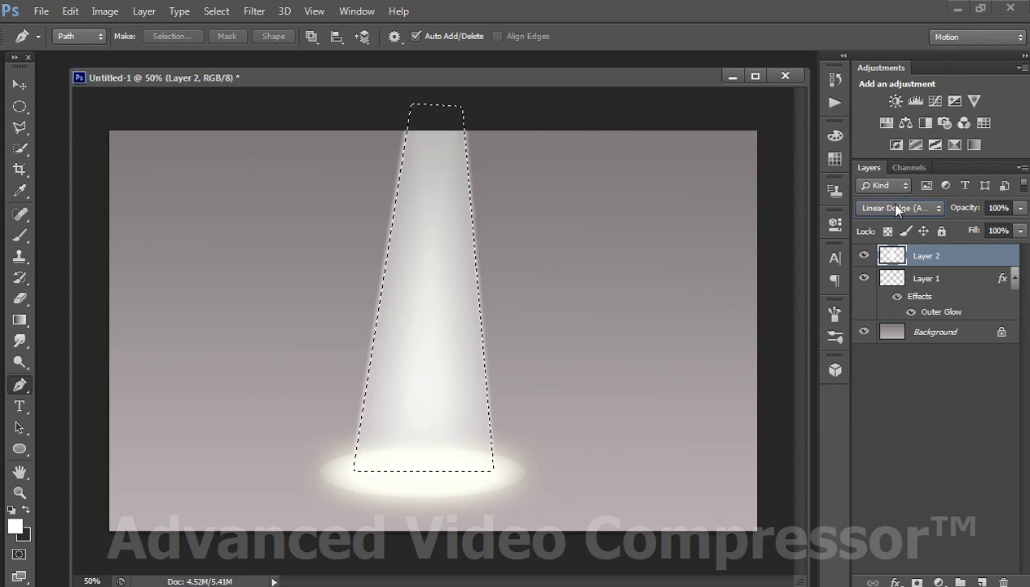
{"action": "left_click", "coordinate": [896, 210]}
{"action": "left_click", "coordinate": [876, 7]}
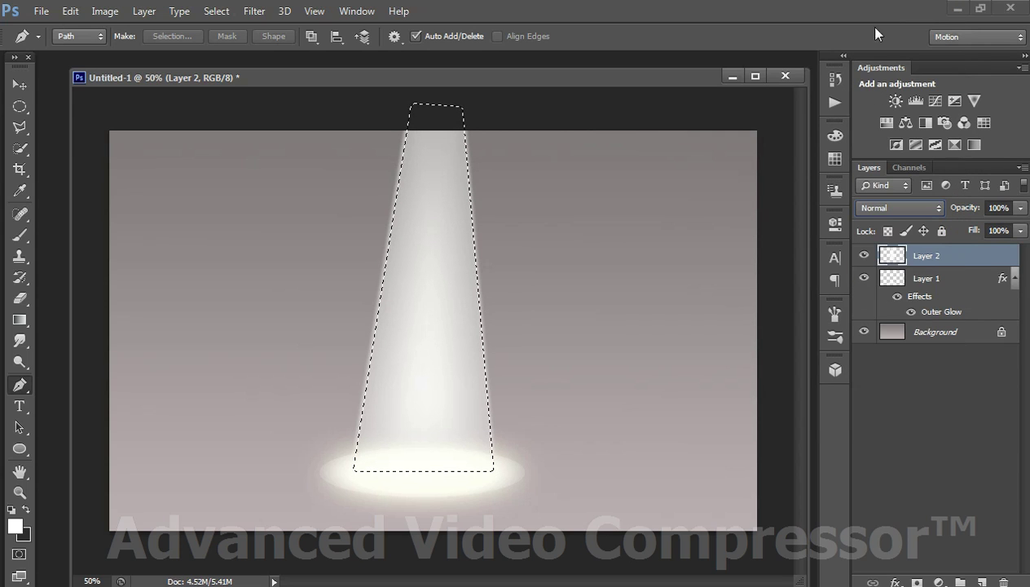
{"action": "right_click", "coordinate": [891, 248]}
Enable Outer Glow on the beam layer with a bright blue colour at near-full opacity
{"action": "left_click", "coordinate": [746, 213]}
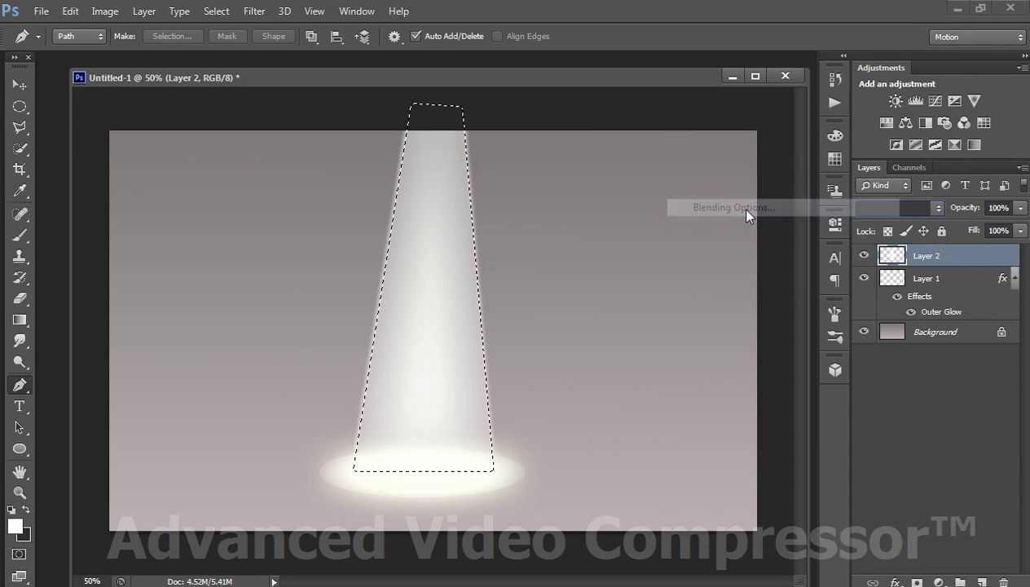
{"action": "left_click", "coordinate": [597, 424]}
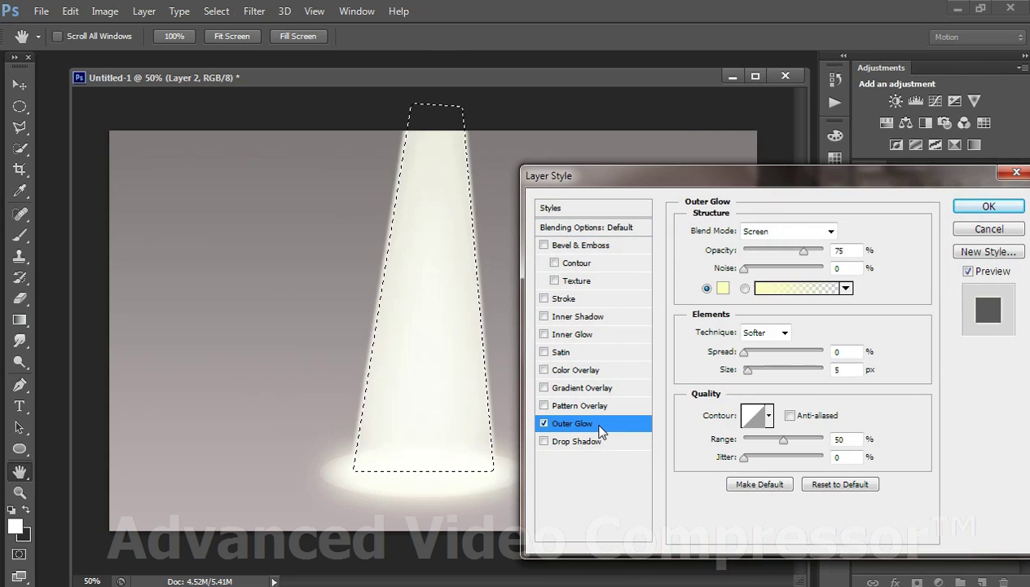
{"action": "left_click", "coordinate": [720, 288]}
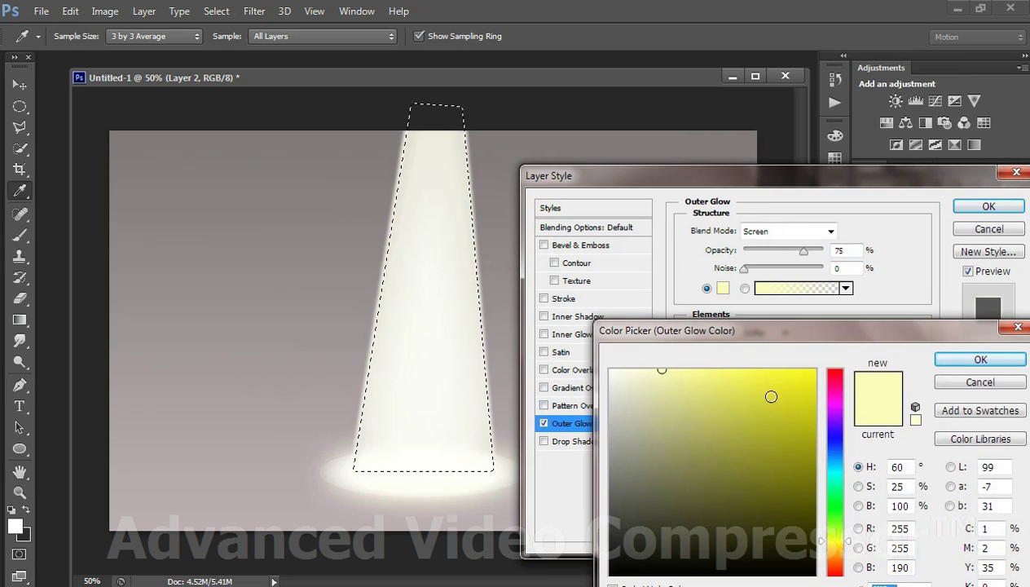
{"action": "left_click", "coordinate": [834, 444]}
{"action": "left_click_drag", "start_coordinate": [736, 416], "coordinate": [720, 370]}
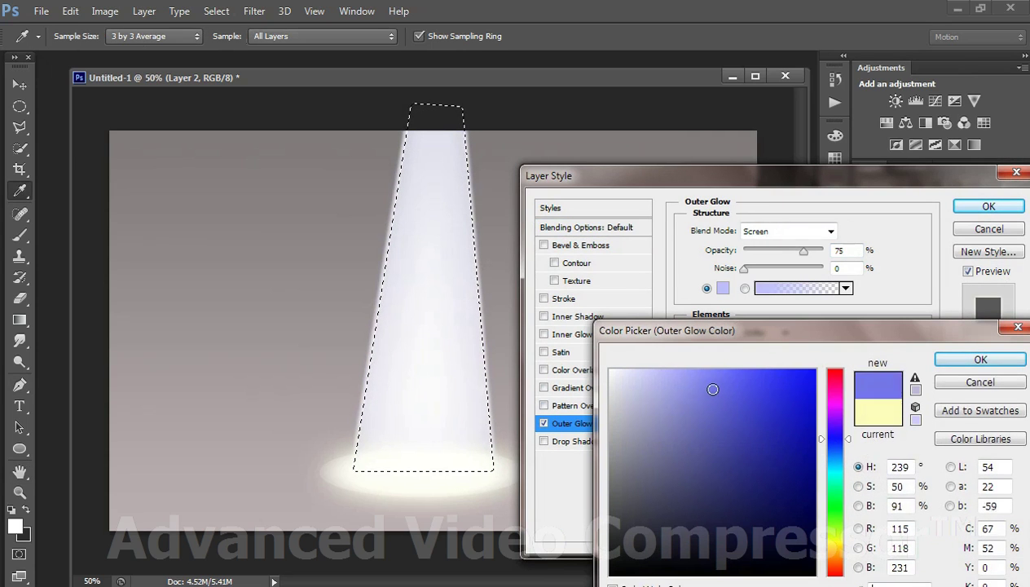
{"action": "left_click", "coordinate": [969, 361]}
{"action": "left_click_drag", "start_coordinate": [804, 251], "coordinate": [830, 253]}
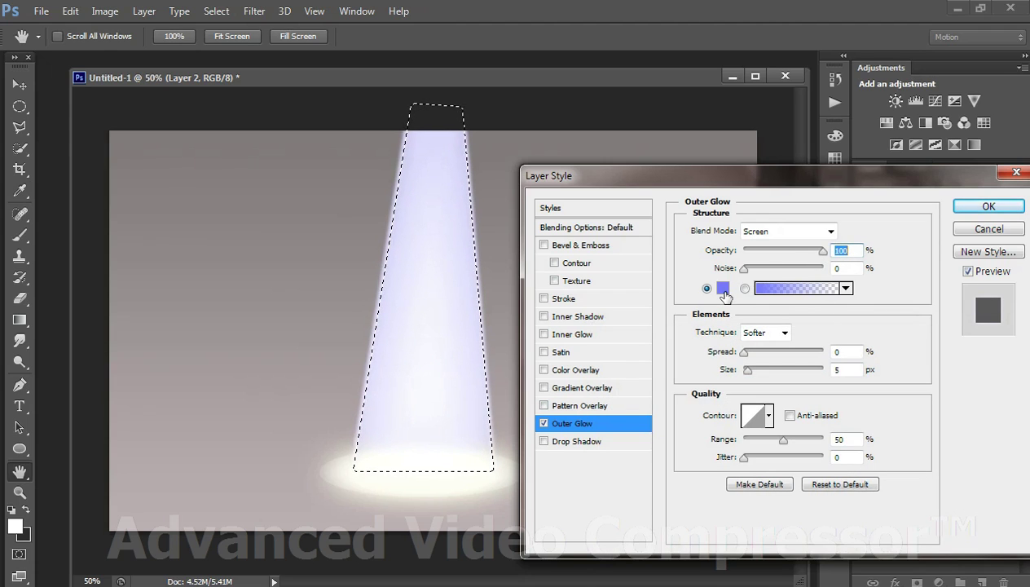
Switch the glow to a paler blue, widen it to 128 px and lower the range to 41%
{"action": "left_click", "coordinate": [722, 288]}
{"action": "left_click", "coordinate": [650, 369]}
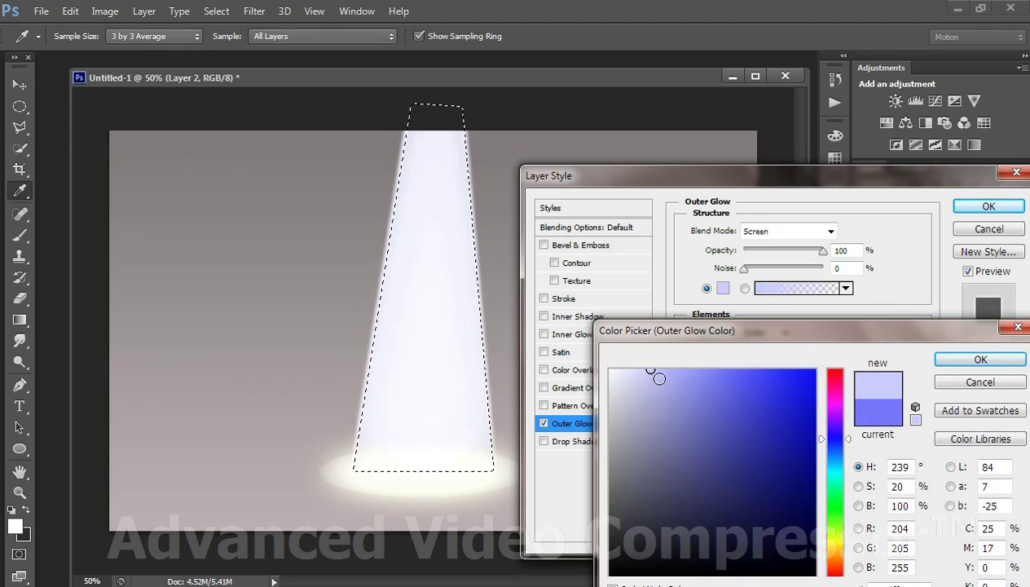
{"action": "left_click", "coordinate": [971, 360]}
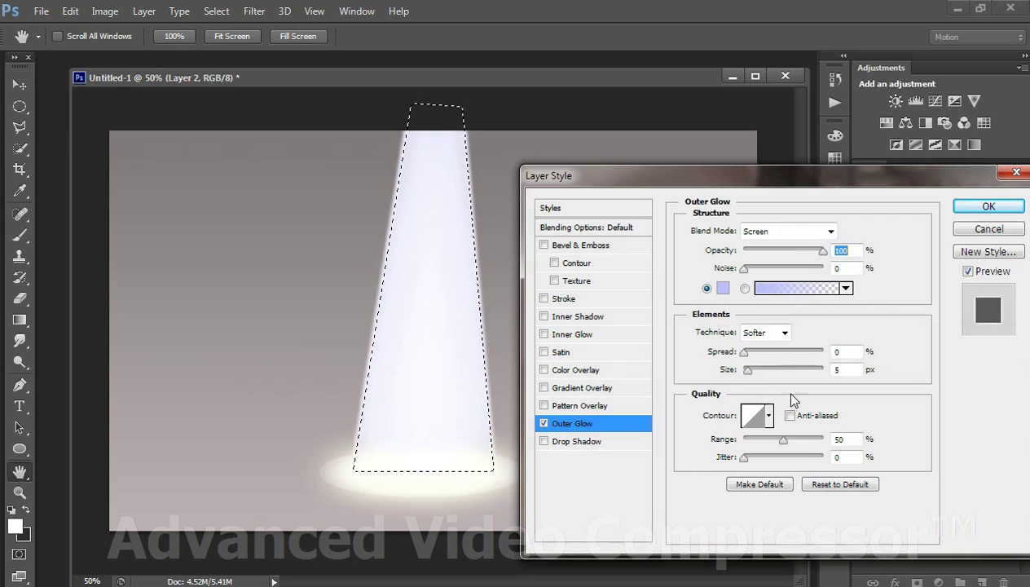
{"action": "left_click_drag", "start_coordinate": [747, 369], "coordinate": [781, 371]}
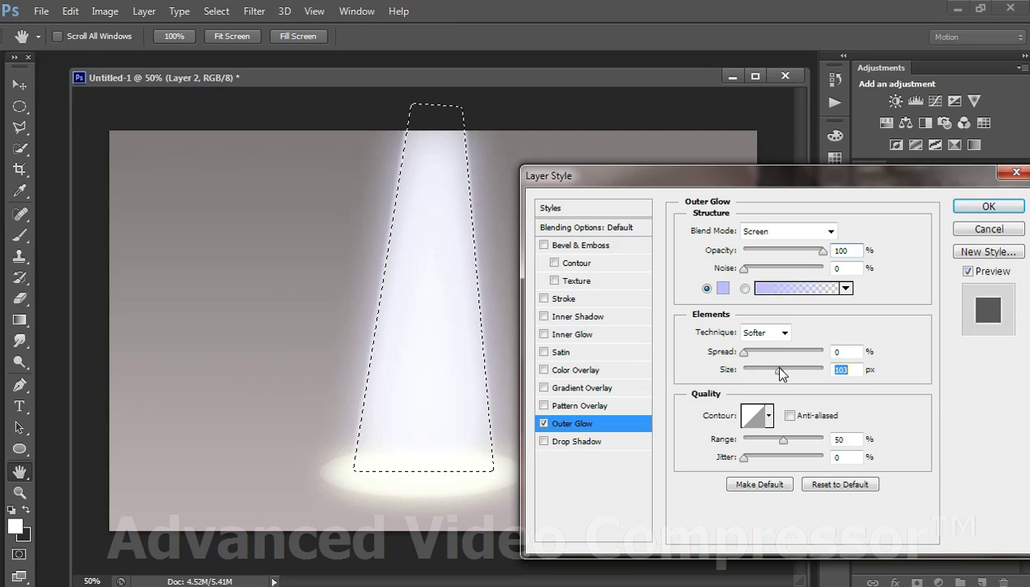
{"action": "left_click_drag", "start_coordinate": [779, 370], "coordinate": [787, 371]}
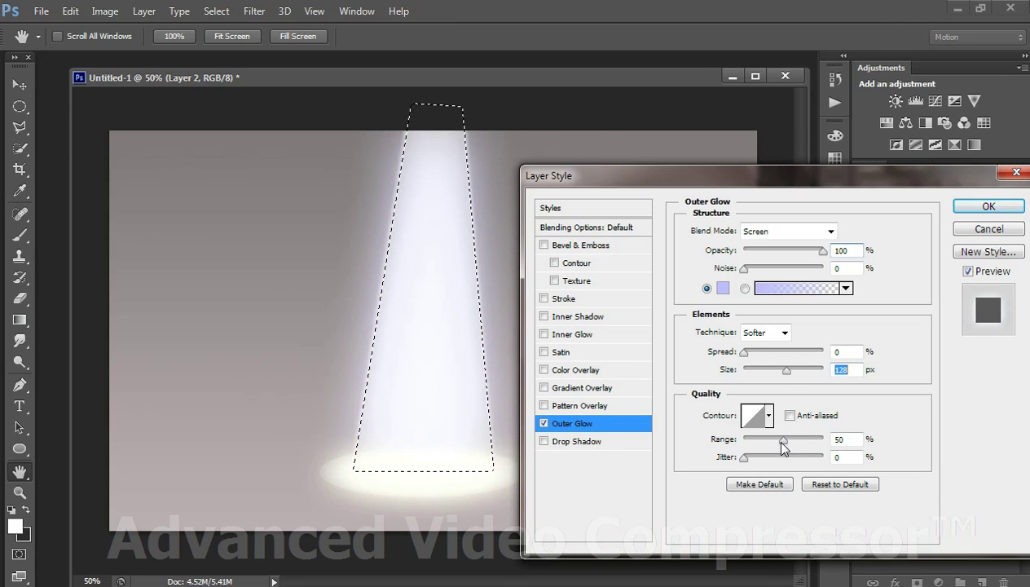
{"action": "left_click_drag", "start_coordinate": [782, 445], "coordinate": [774, 444]}
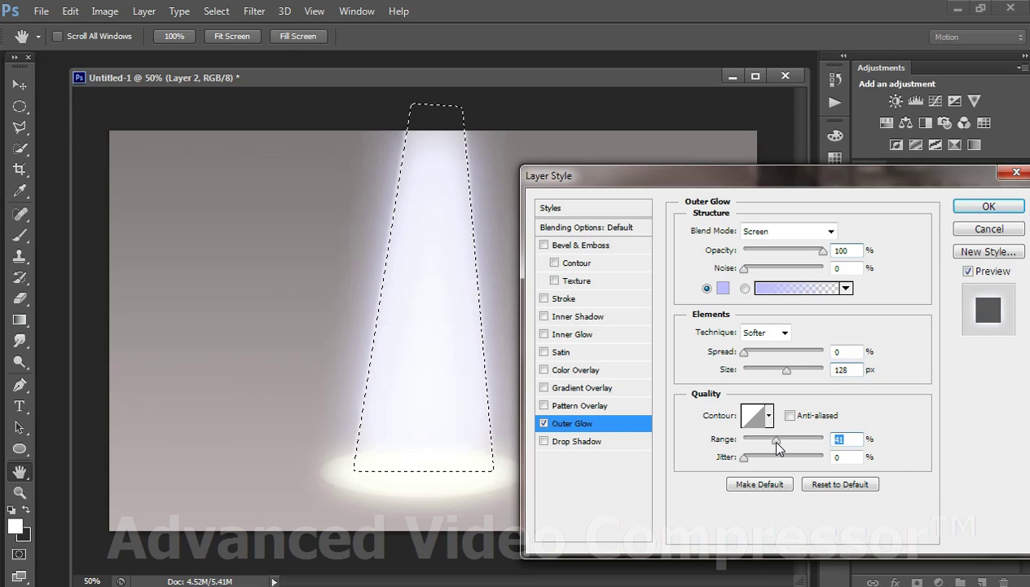
Change the glow colour to pink and apply the Outer Glow
{"action": "left_click", "coordinate": [722, 288]}
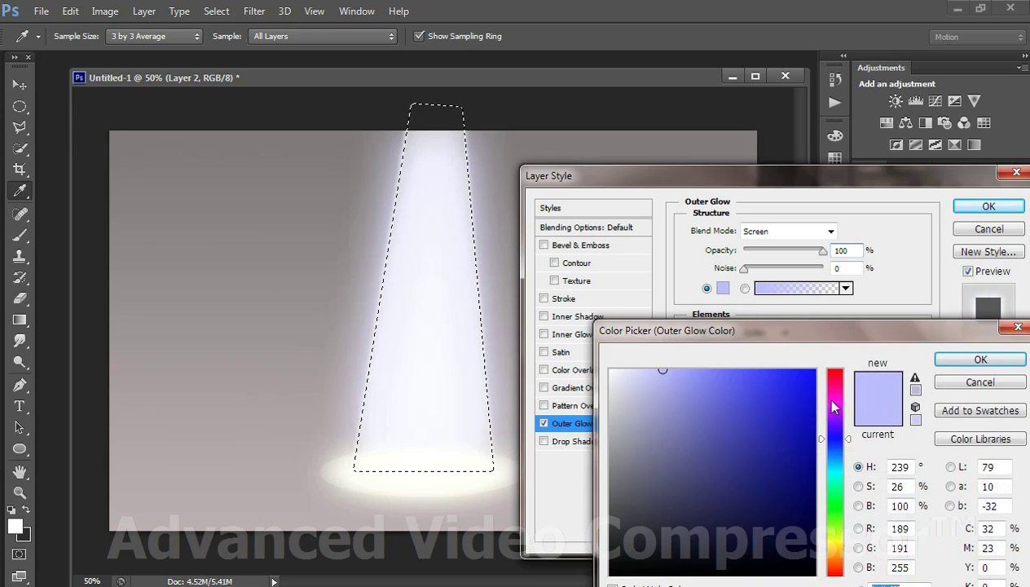
{"action": "left_click", "coordinate": [835, 398]}
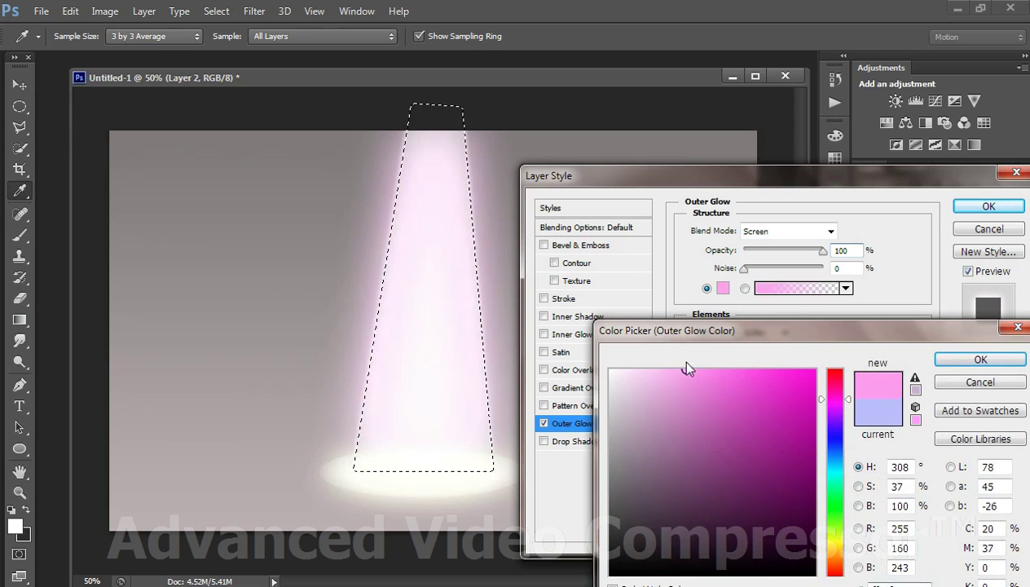
{"action": "left_click", "coordinate": [937, 361]}
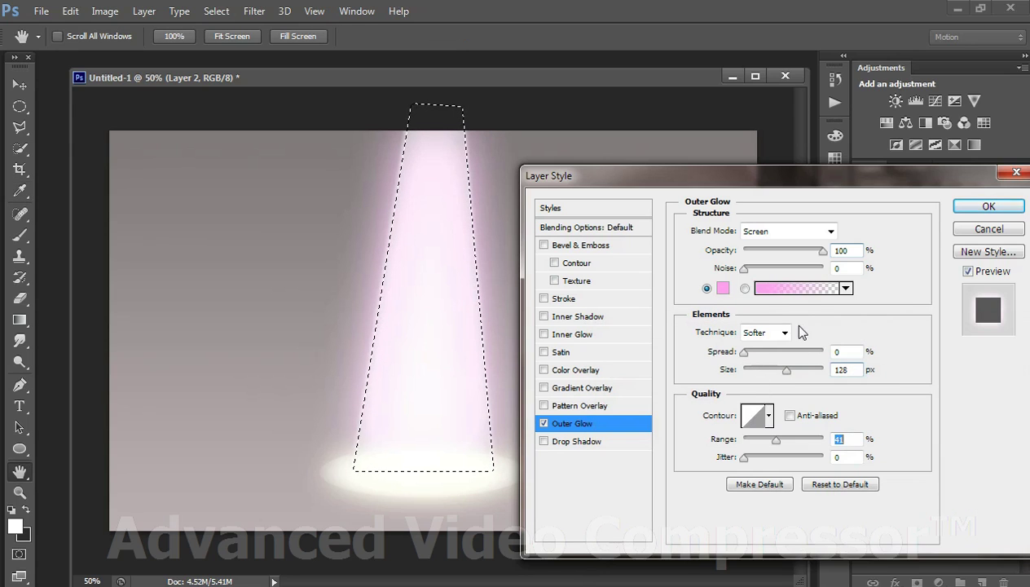
{"action": "left_click", "coordinate": [980, 206]}
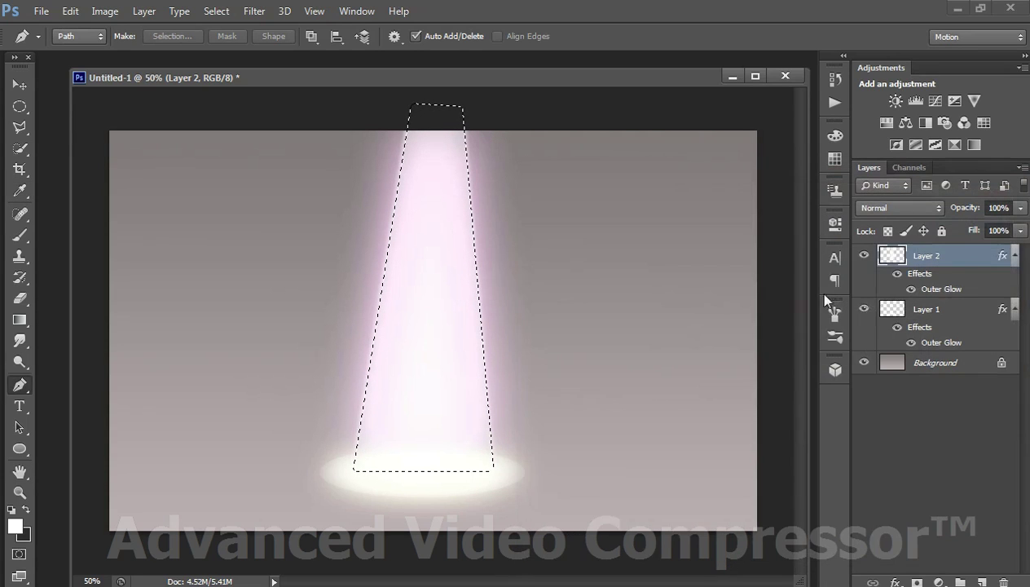
Lower the pink beam layer's fill to 73% and raise its opacity to about 88%
{"action": "left_click", "coordinate": [1019, 230]}
{"action": "left_click", "coordinate": [988, 251]}
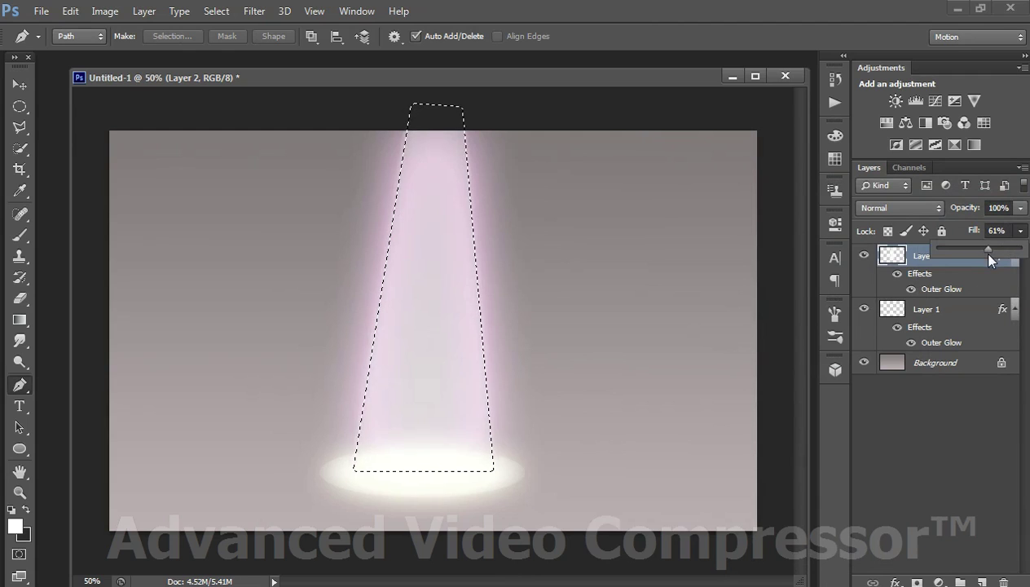
{"action": "left_click_drag", "start_coordinate": [992, 249], "coordinate": [998, 248]}
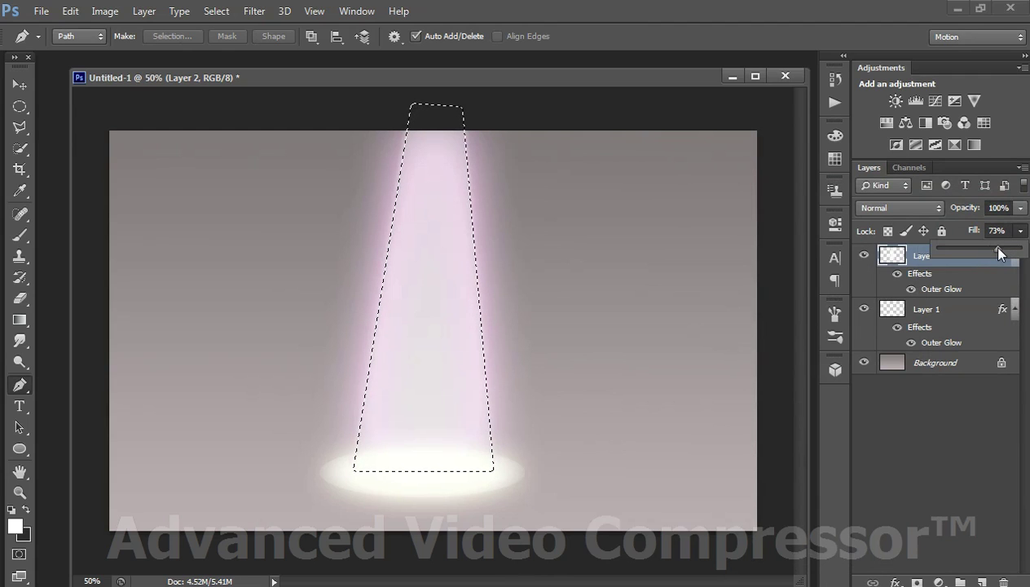
{"action": "left_click", "coordinate": [1019, 209]}
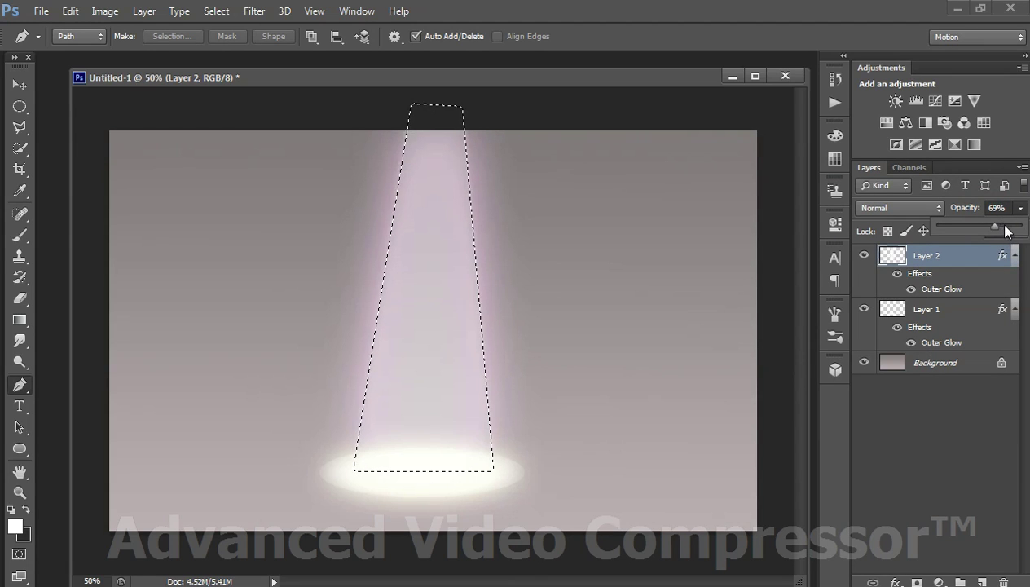
{"action": "left_click_drag", "start_coordinate": [994, 226], "coordinate": [1010, 229]}
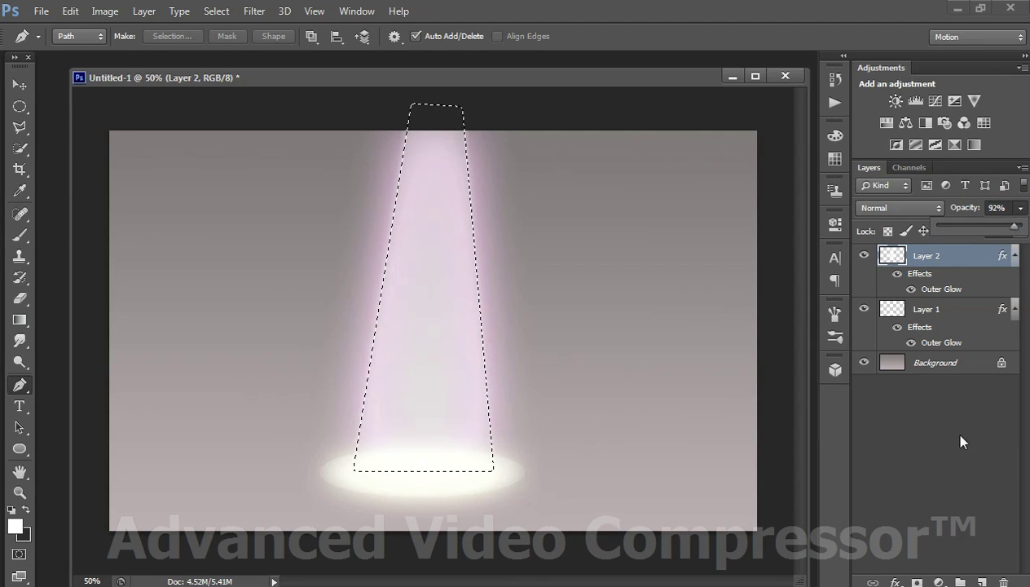
{"action": "left_click", "coordinate": [947, 430]}
Raise the beam layer's fill to 81% and clear the selection with Ctrl+D
{"action": "left_click", "coordinate": [984, 250]}
{"action": "left_click", "coordinate": [1020, 231]}
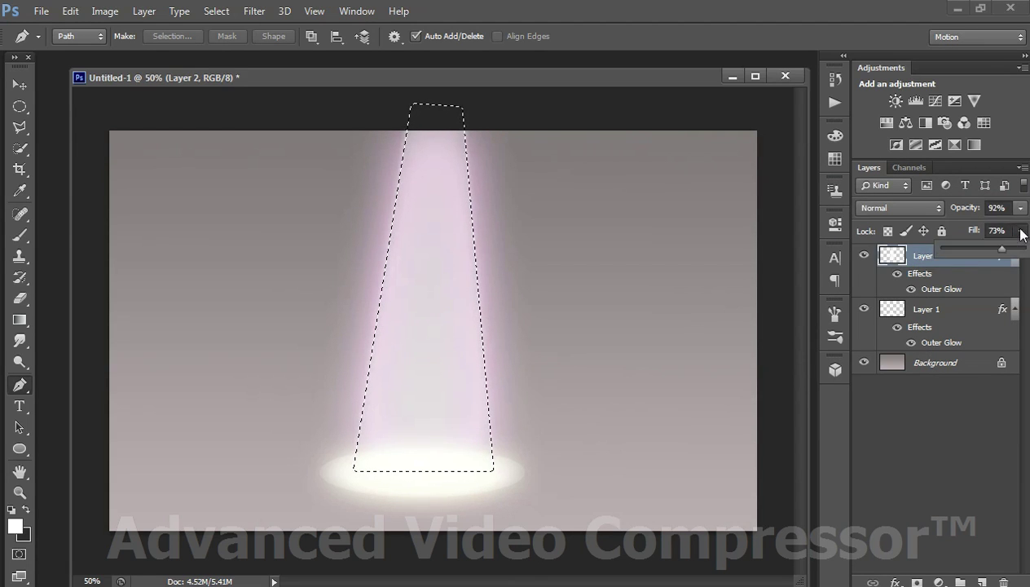
{"action": "left_click_drag", "start_coordinate": [1016, 254], "coordinate": [1019, 255]}
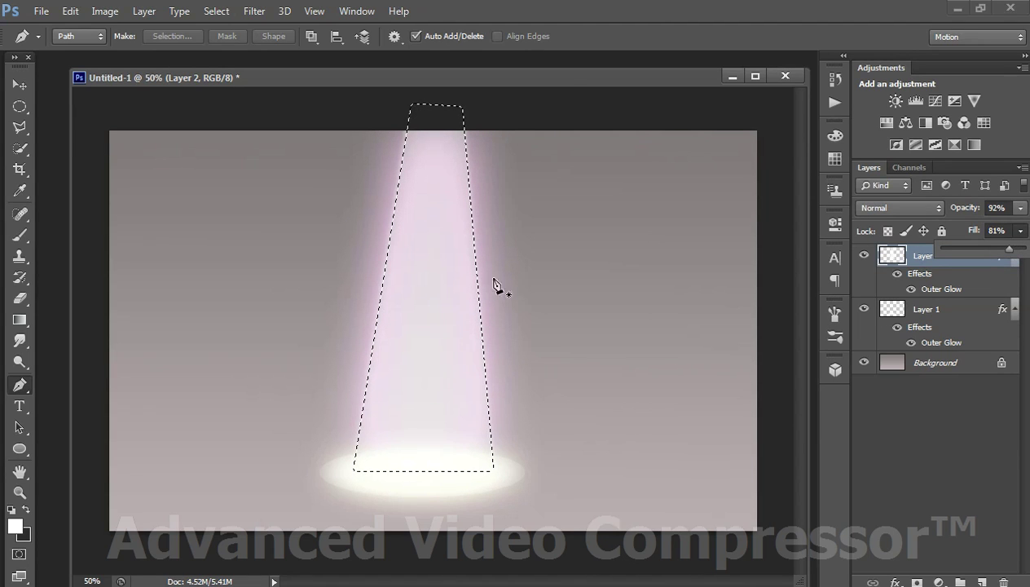
{"action": "left_click", "coordinate": [499, 213]}
{"action": "key", "text": "ctrl+d"}
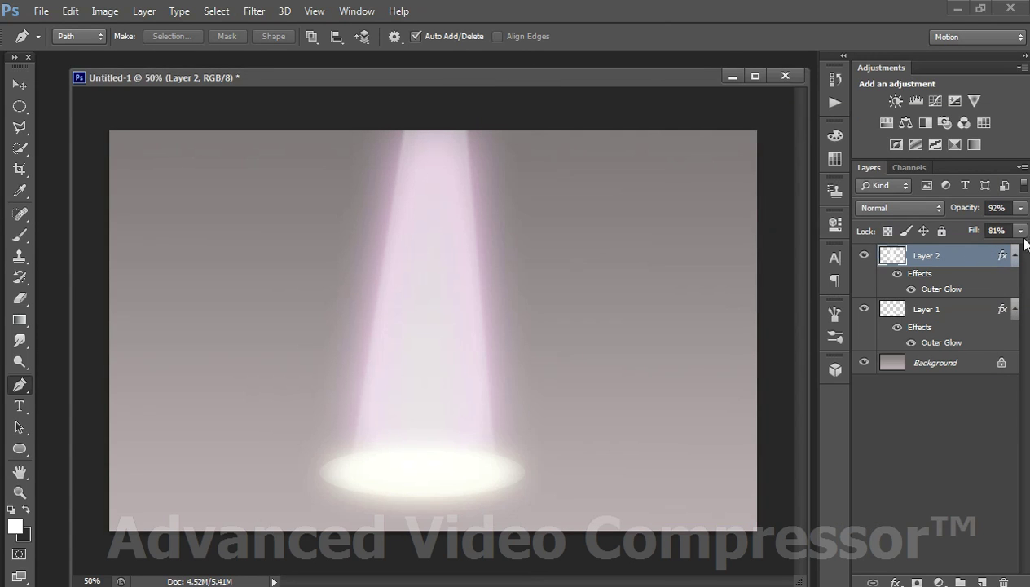
{"action": "left_click", "coordinate": [1021, 208]}
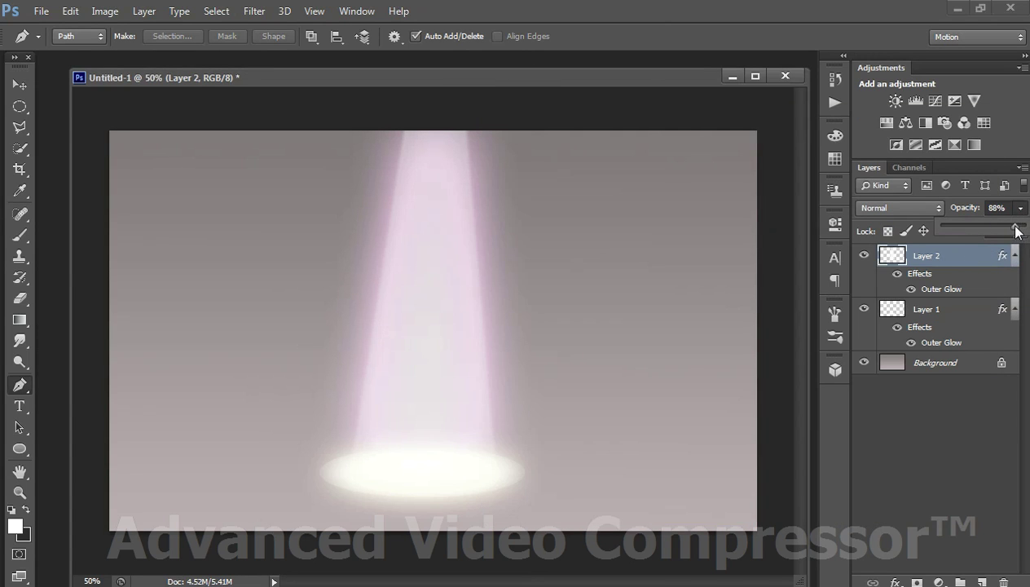
Try Soft Light, Pin Light and neighbouring blend modes on the beam layer
{"action": "left_click", "coordinate": [951, 440]}
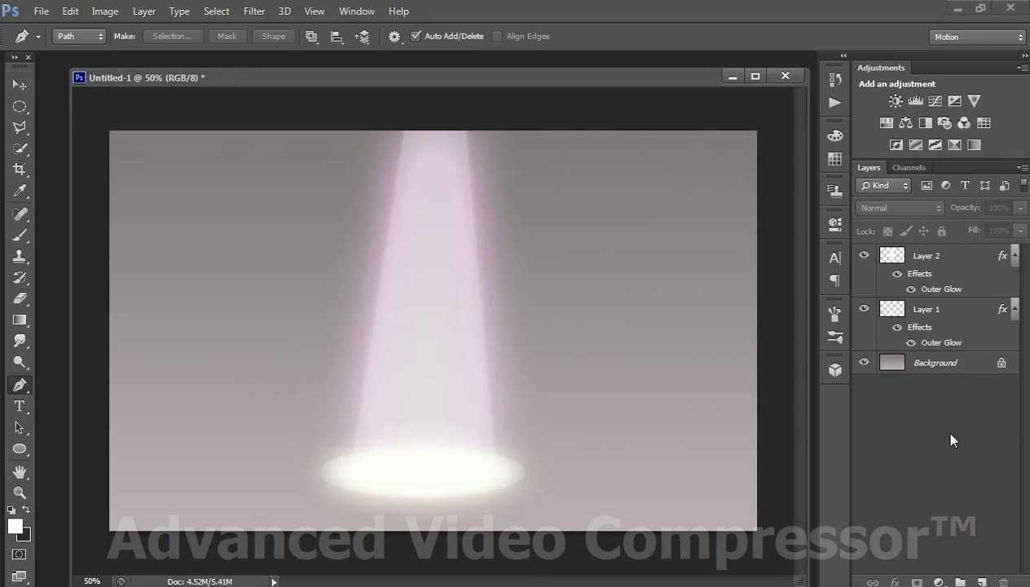
{"action": "left_click", "coordinate": [925, 257]}
{"action": "left_click", "coordinate": [896, 208]}
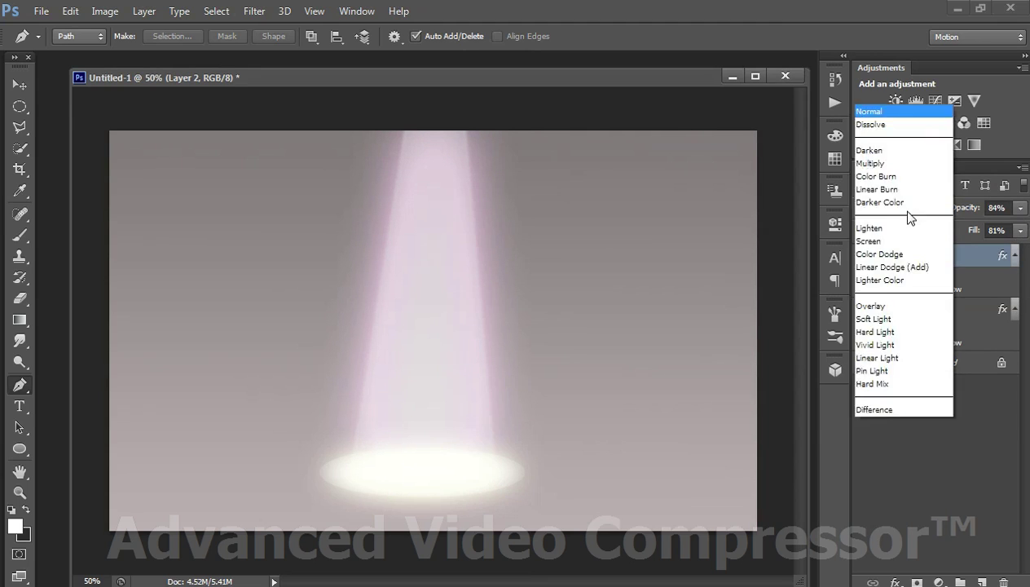
{"action": "left_click", "coordinate": [905, 217]}
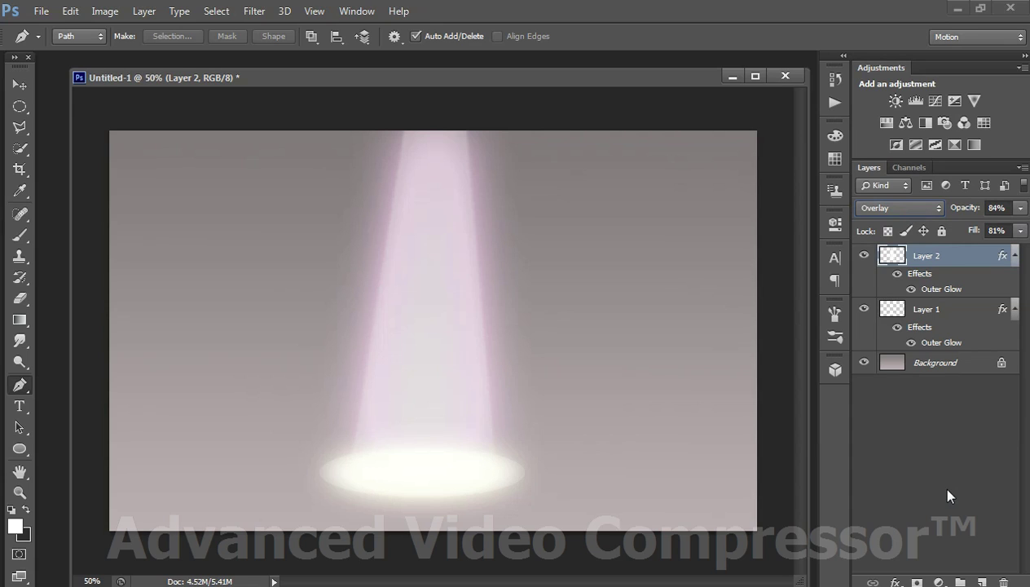
{"action": "key", "text": "Up"}
{"action": "key", "text": "Up"}
{"action": "key", "text": "Up"}
{"action": "key", "text": "Up"}
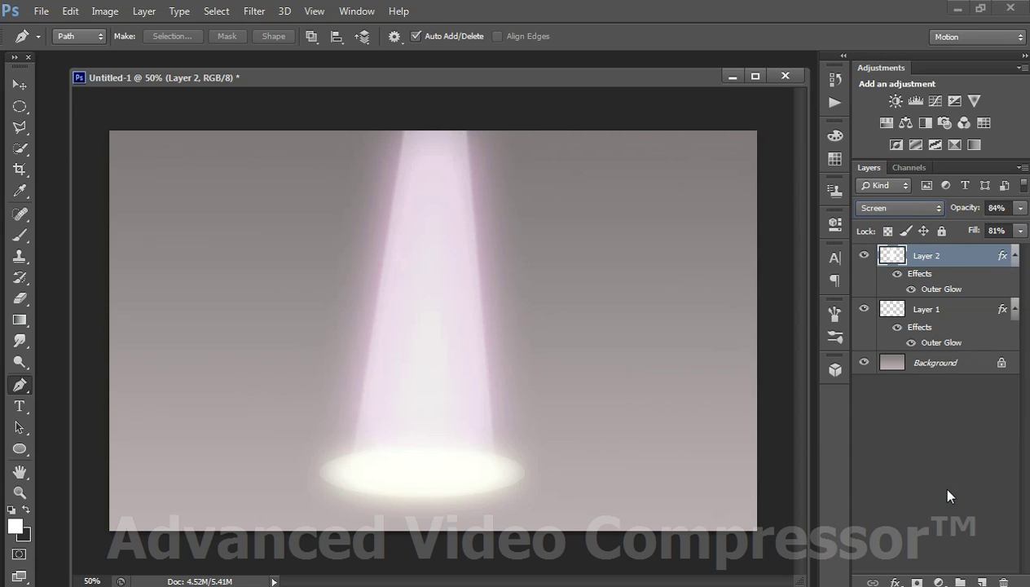
{"action": "key", "text": "Up"}
{"action": "key", "text": "Up"}
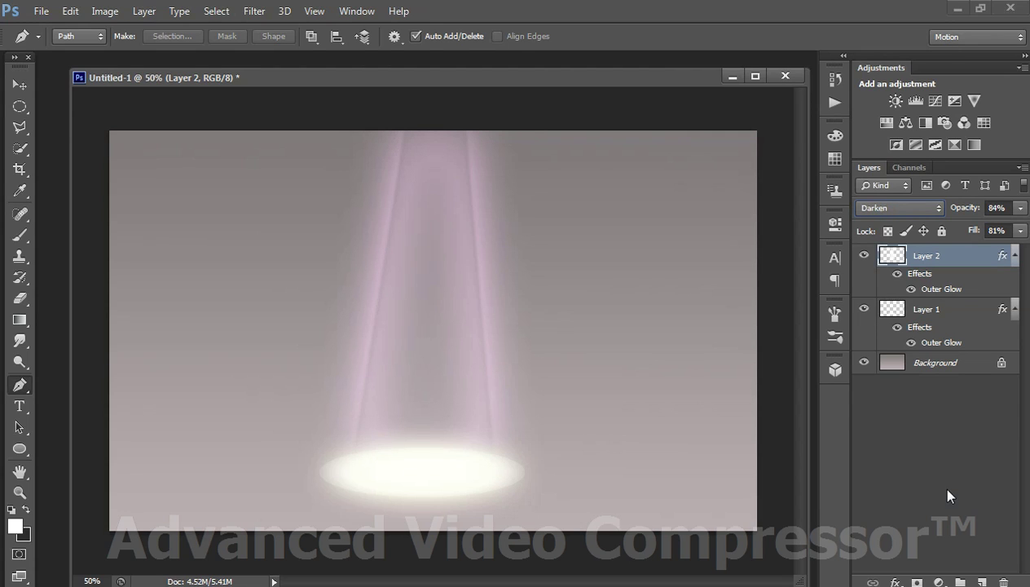
{"action": "left_click", "coordinate": [880, 208]}
{"action": "left_click", "coordinate": [884, 267]}
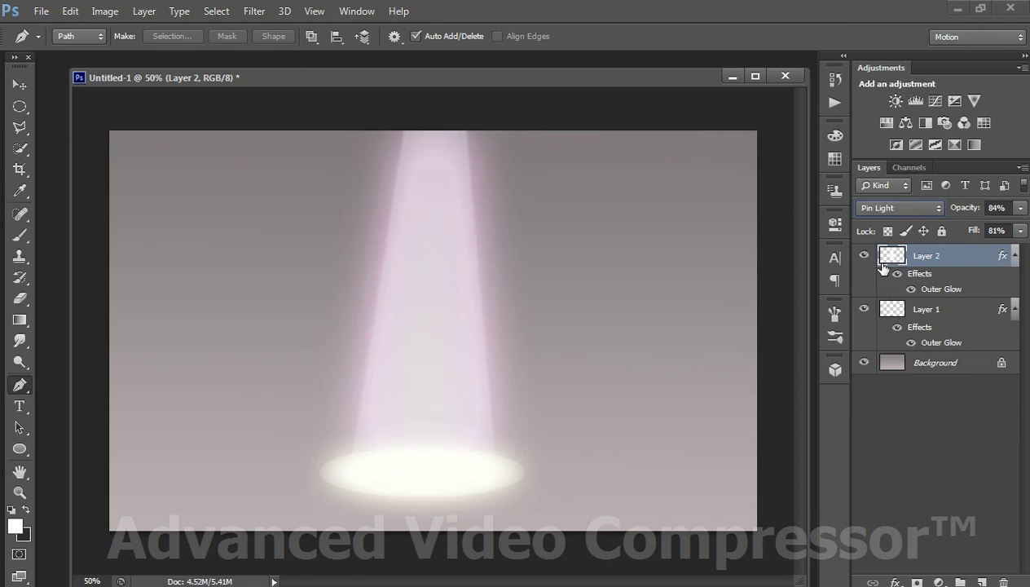
{"action": "key", "text": "Down"}
{"action": "key", "text": "Down"}
{"action": "key", "text": "Down"}
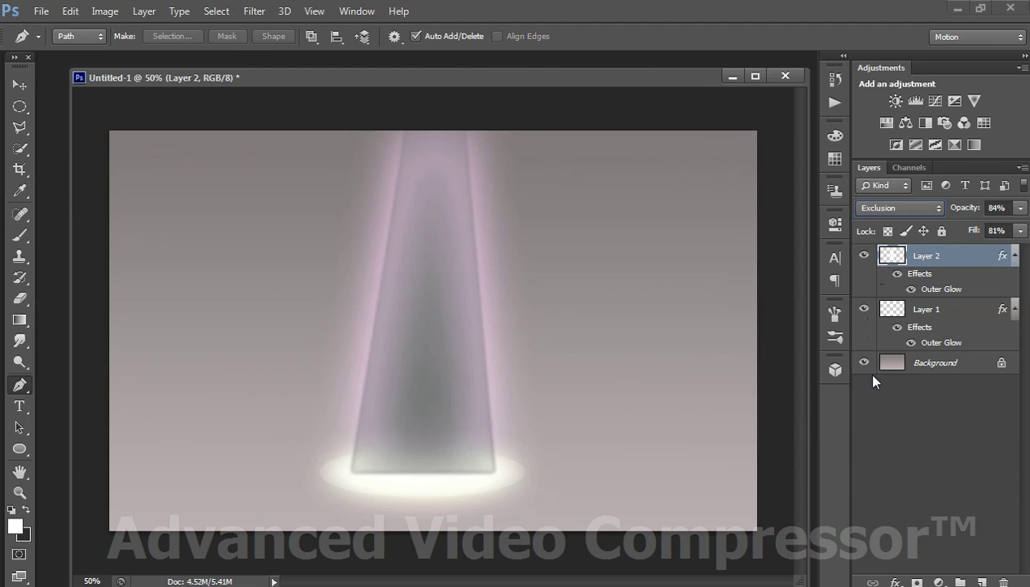
{"action": "key", "text": "Down"}
{"action": "key", "text": "Down"}
Return the beam to Normal blending and set its opacity to 74%
{"action": "left_click", "coordinate": [880, 208]}
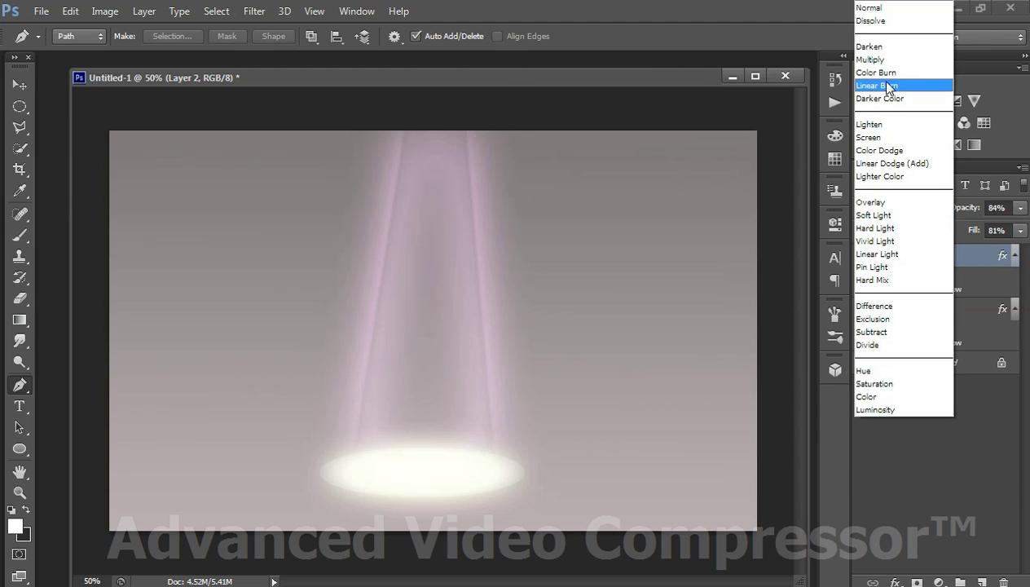
{"action": "left_click", "coordinate": [880, 10]}
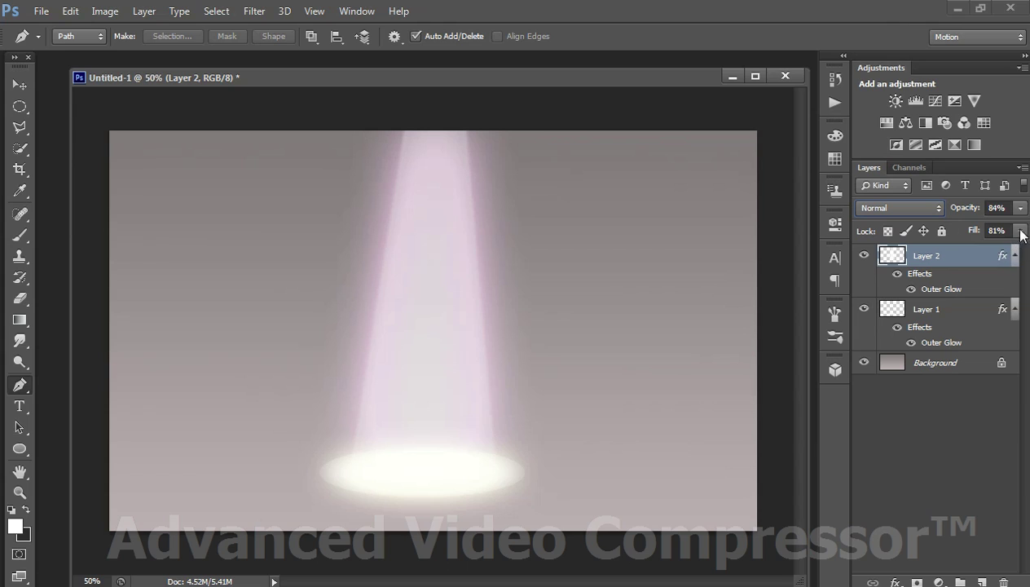
{"action": "left_click", "coordinate": [1020, 208]}
{"action": "left_click_drag", "start_coordinate": [997, 230], "coordinate": [1011, 228]}
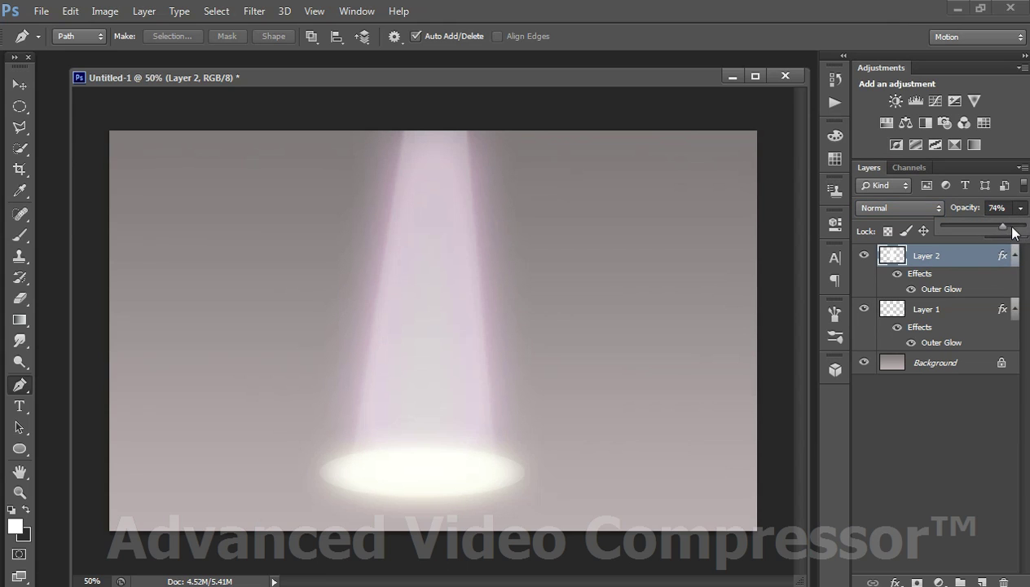
{"action": "left_click", "coordinate": [941, 469]}
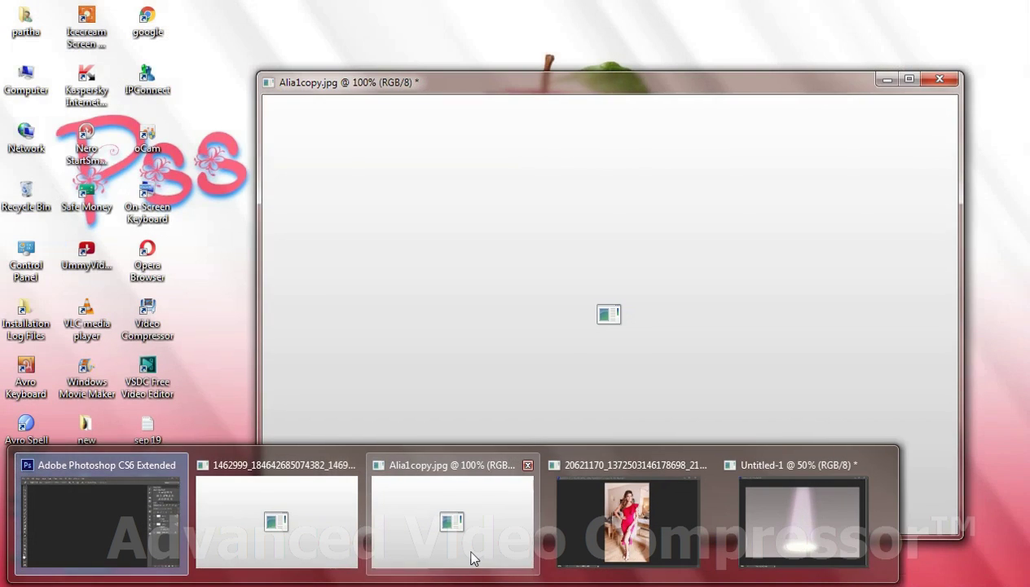
Select the singer in her stage photo with Quick Selection and drag her into Untitled-1 as Layer 3
{"action": "left_click", "coordinate": [474, 558]}
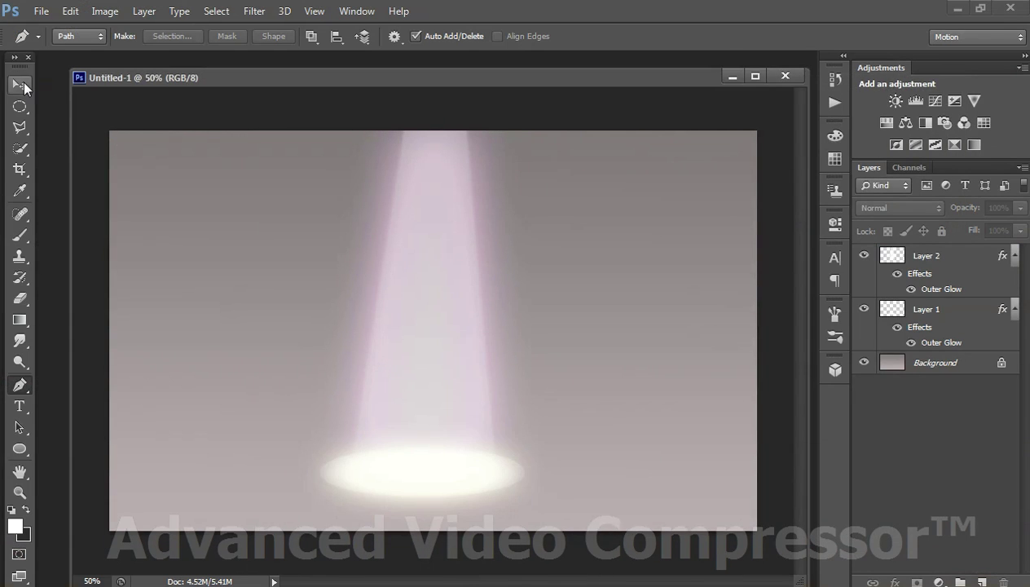
{"action": "left_click", "coordinate": [19, 84]}
{"action": "left_click", "coordinate": [356, 552]}
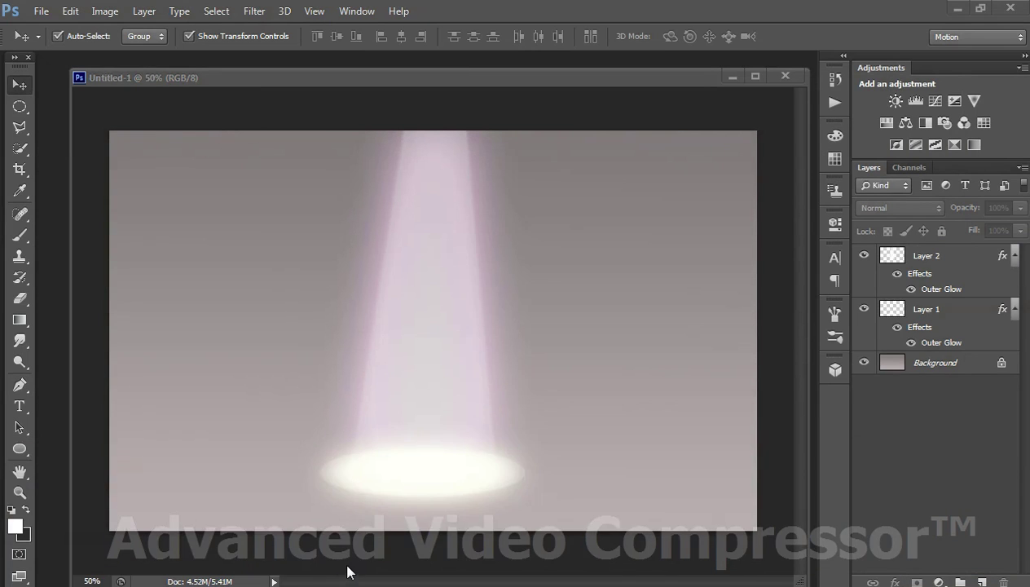
{"action": "left_click_drag", "start_coordinate": [418, 54], "coordinate": [613, 94]}
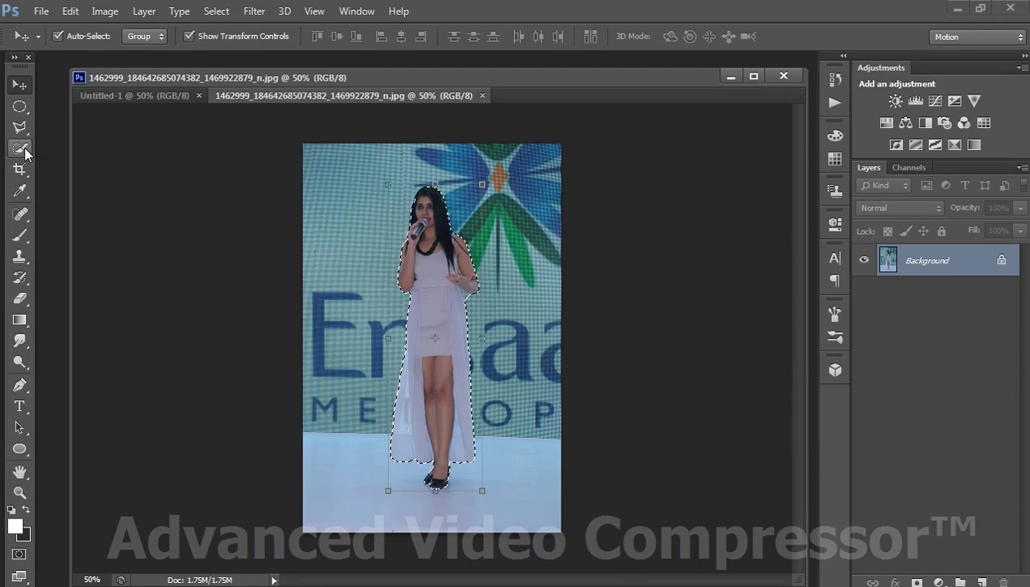
{"action": "left_click", "coordinate": [20, 148]}
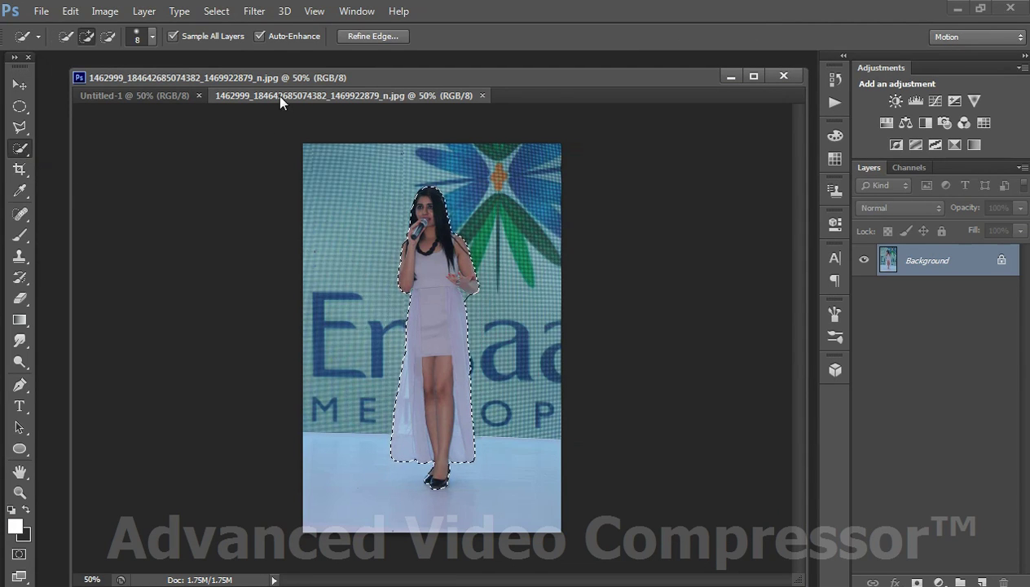
{"action": "left_click_drag", "start_coordinate": [276, 96], "coordinate": [476, 122]}
{"action": "left_click", "coordinate": [21, 84]}
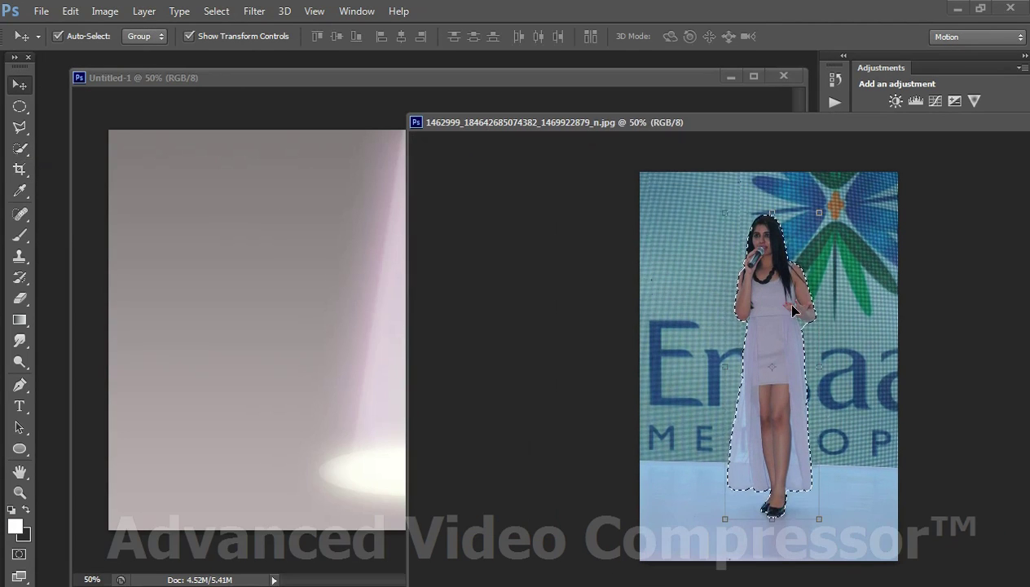
{"action": "left_click_drag", "start_coordinate": [773, 350], "coordinate": [390, 345]}
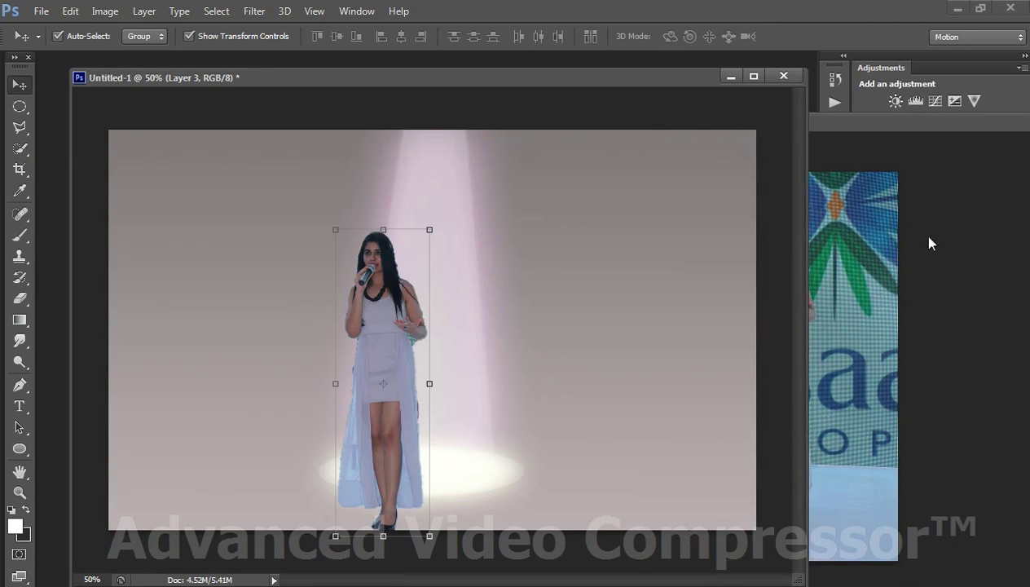
Free-transform the singer to about 98% width and 89% height, placing her on the beam's floor ellipse
{"action": "left_click", "coordinate": [991, 130]}
{"action": "left_click", "coordinate": [910, 152]}
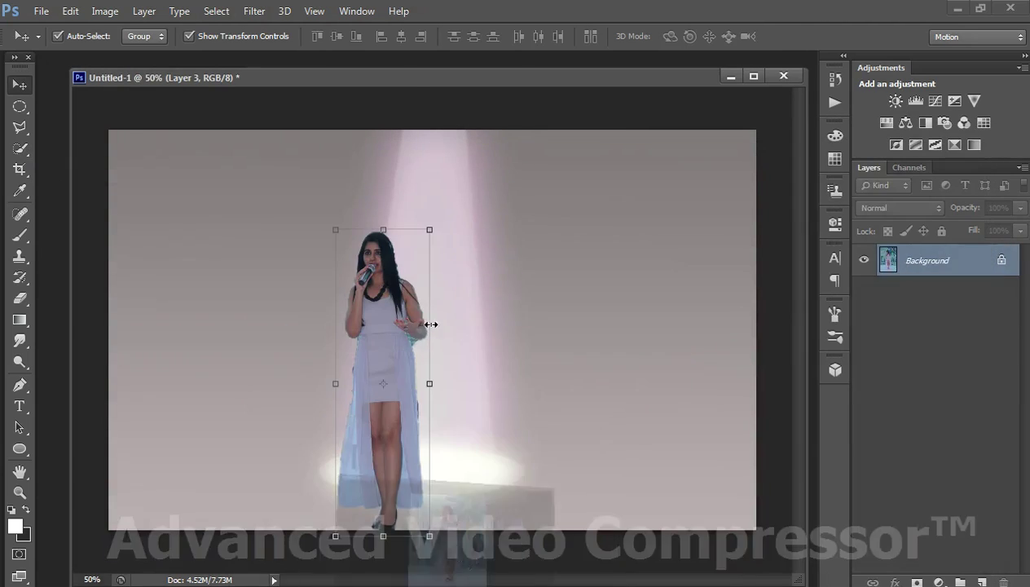
{"action": "left_click_drag", "start_coordinate": [392, 356], "coordinate": [437, 316]}
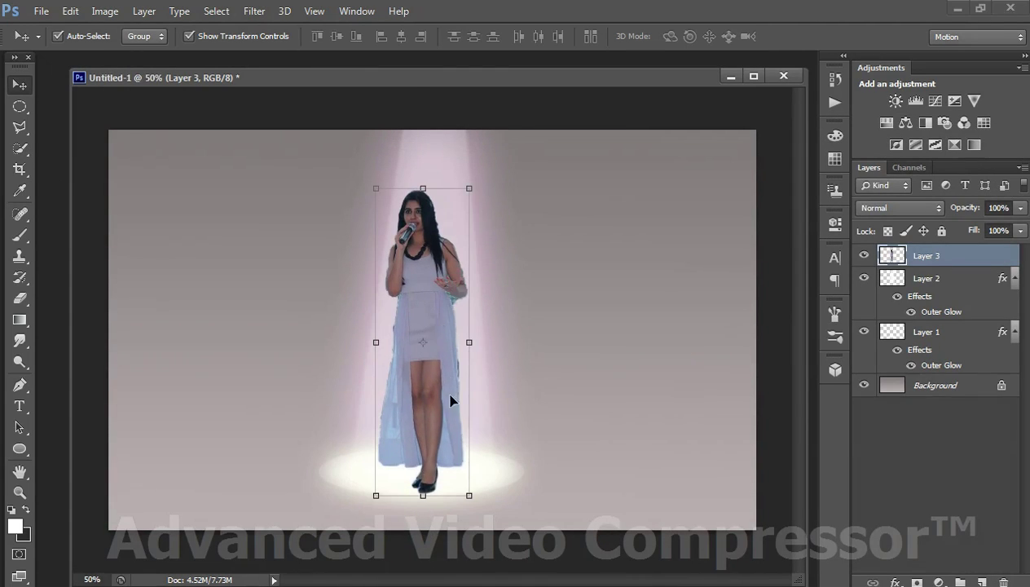
{"action": "left_click_drag", "start_coordinate": [469, 494], "coordinate": [475, 474]}
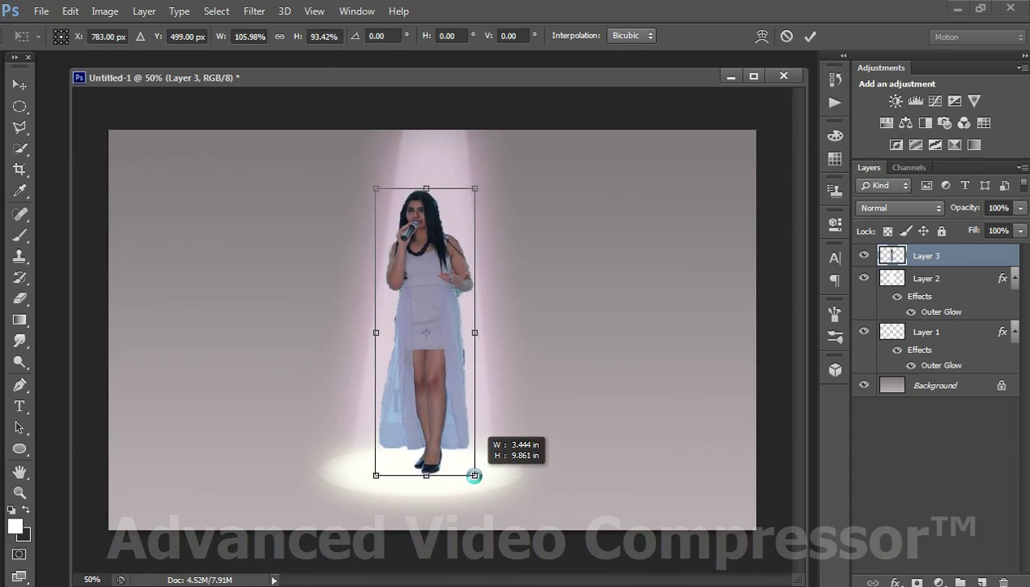
{"action": "left_click_drag", "start_coordinate": [452, 337], "coordinate": [456, 353]}
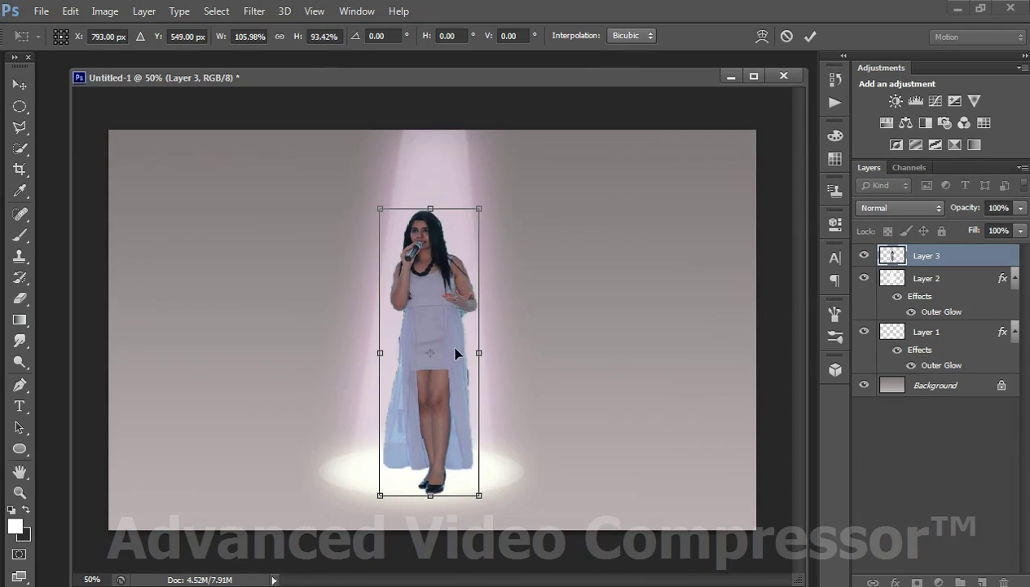
{"action": "left_click_drag", "start_coordinate": [478, 494], "coordinate": [471, 484]}
{"action": "left_click_drag", "start_coordinate": [438, 302], "coordinate": [434, 302]}
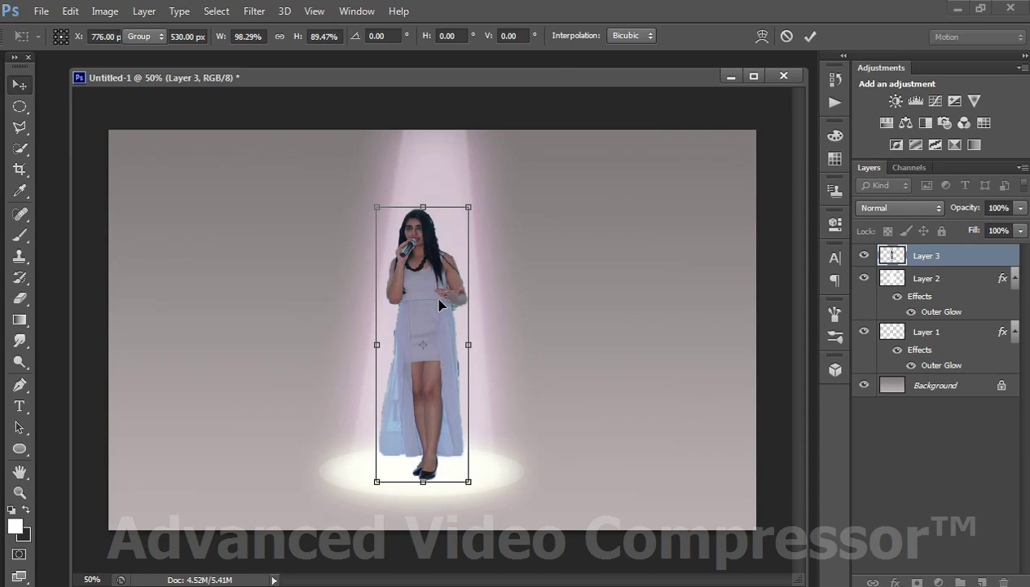
{"action": "key", "text": "Return"}
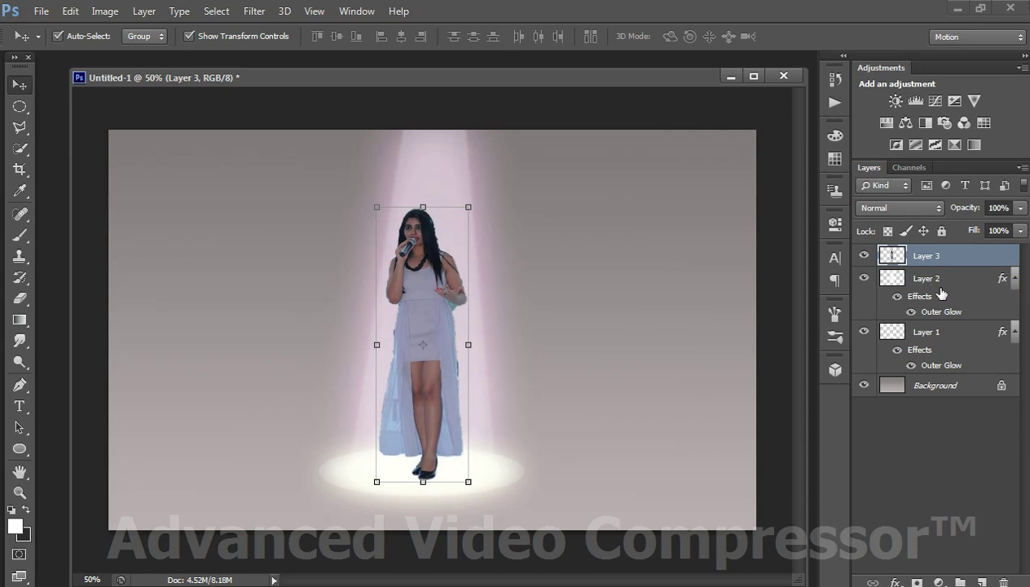
{"action": "mouse_move", "coordinate": [931, 255]}
{"action": "left_mouse_down"}
{"action": "mouse_move", "coordinate": [940, 364]}
{"action": "mouse_move", "coordinate": [949, 257]}
{"action": "left_mouse_up"}
{"action": "left_click_drag", "start_coordinate": [440, 301], "coordinate": [446, 308]}
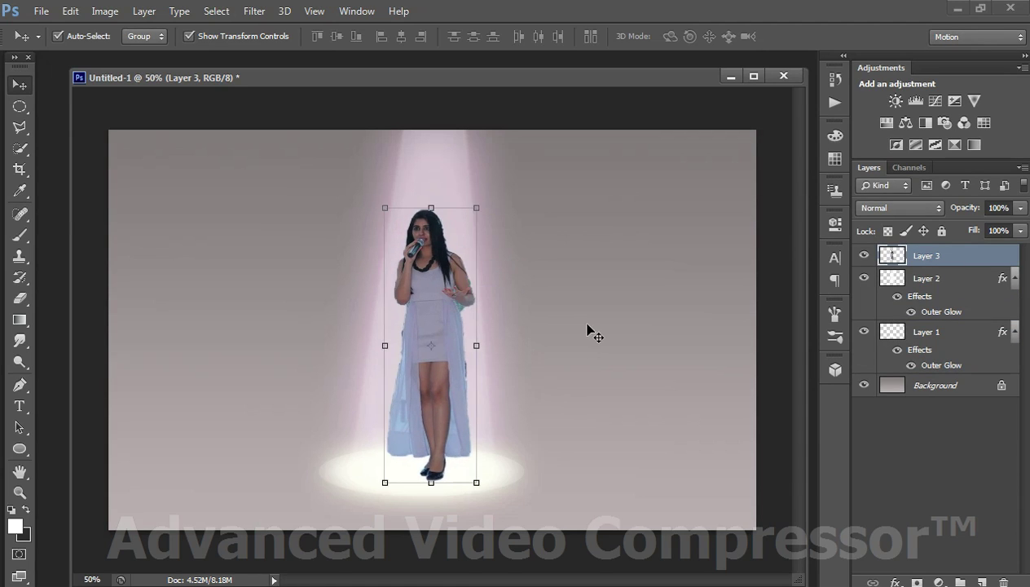
Select Layer 2 and drop the centre beam's fill from 81% to 53%
{"action": "left_click", "coordinate": [593, 336]}
{"action": "left_click", "coordinate": [456, 165]}
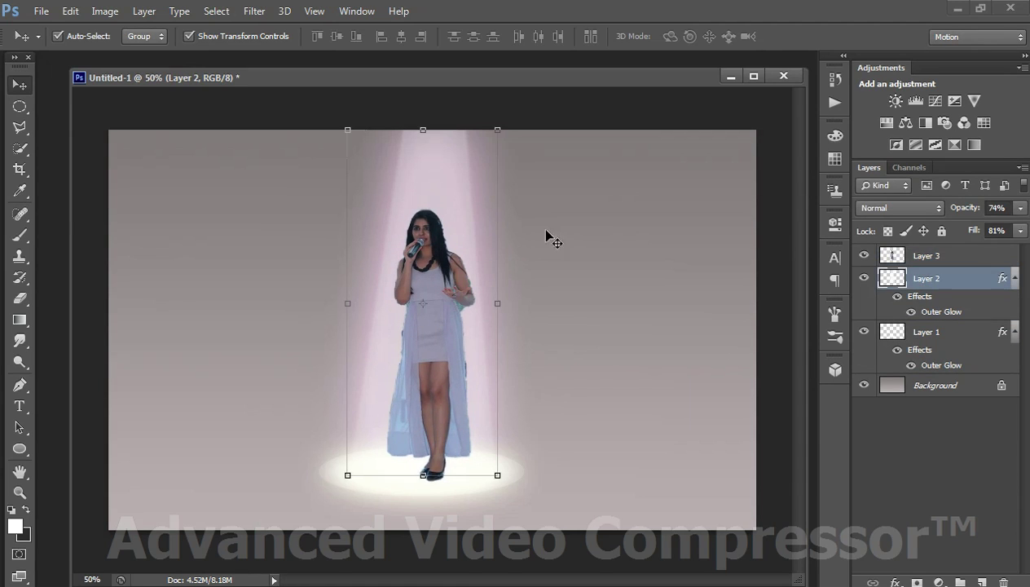
{"action": "left_click", "coordinate": [1021, 231]}
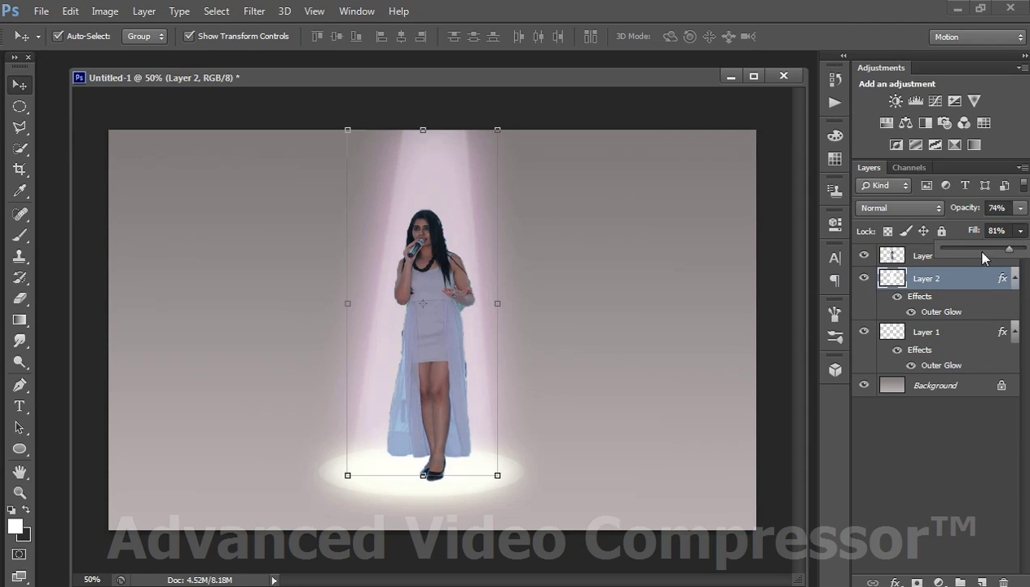
{"action": "left_click", "coordinate": [985, 248]}
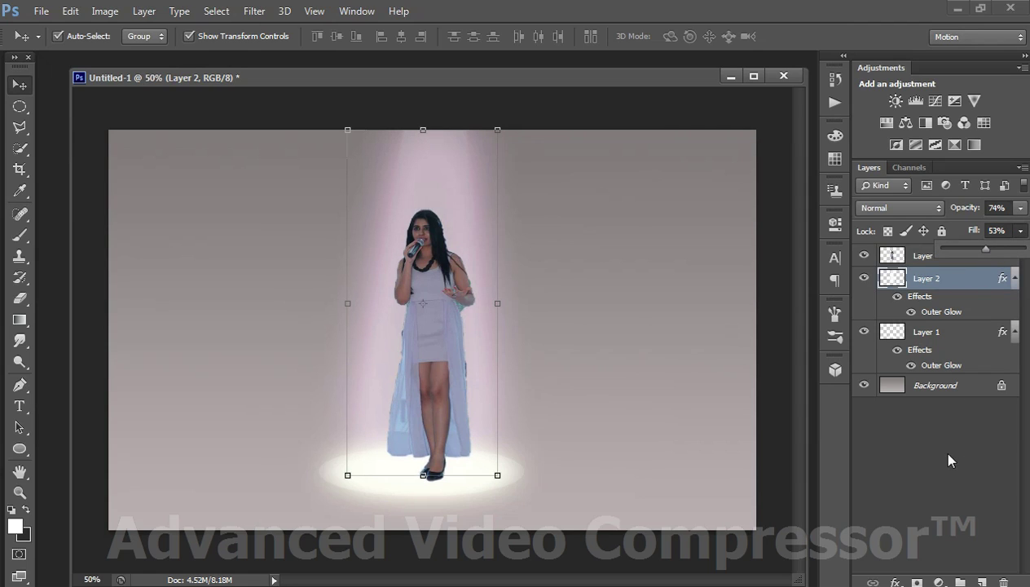
{"action": "left_click", "coordinate": [940, 480]}
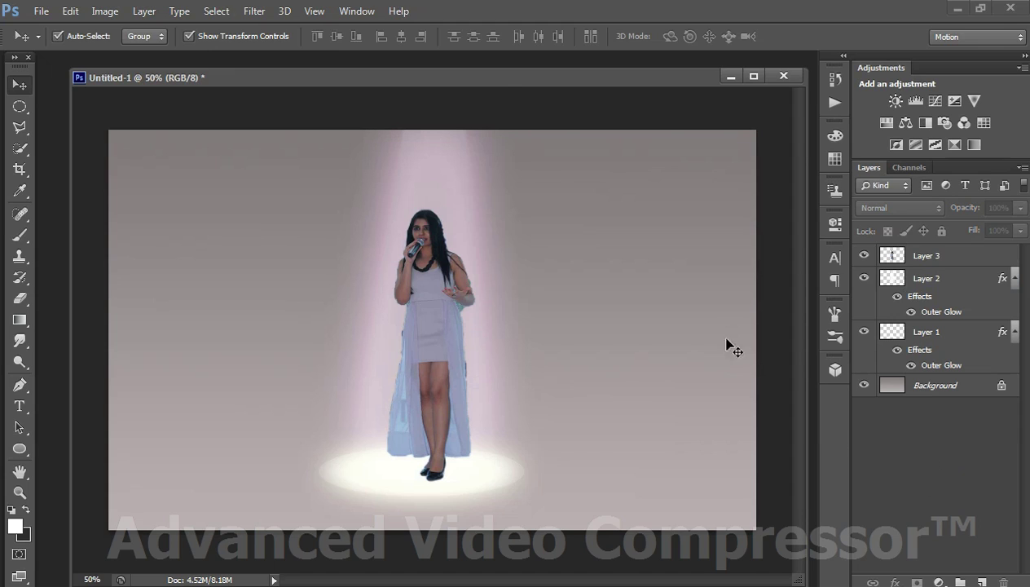
{"action": "left_click_drag", "start_coordinate": [512, 83], "coordinate": [505, 82]}
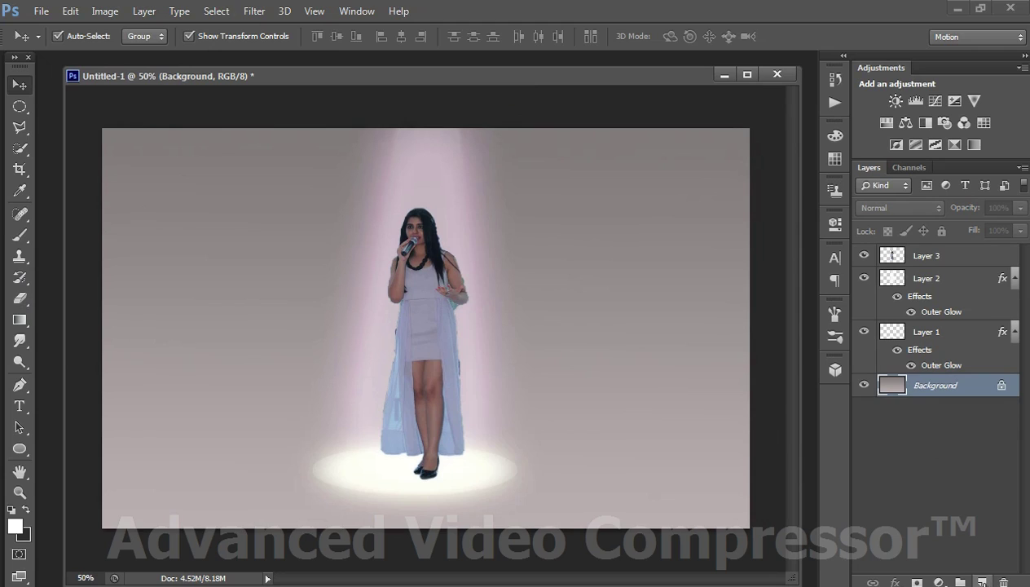
On a new Layer 4, fill an elliptical selection on the lower-left floor with white
{"action": "left_click", "coordinate": [981, 581]}
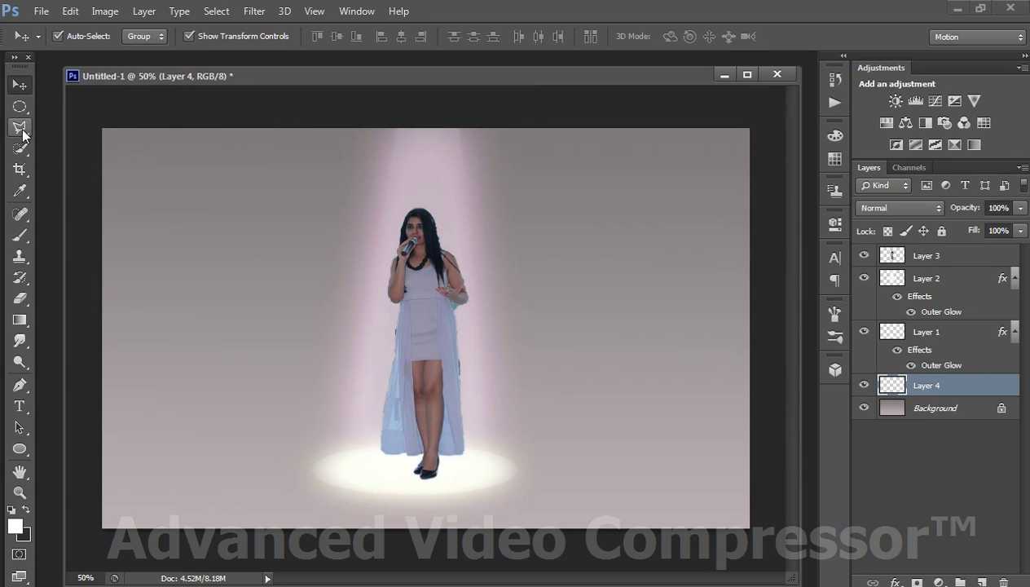
{"action": "left_click", "coordinate": [19, 106]}
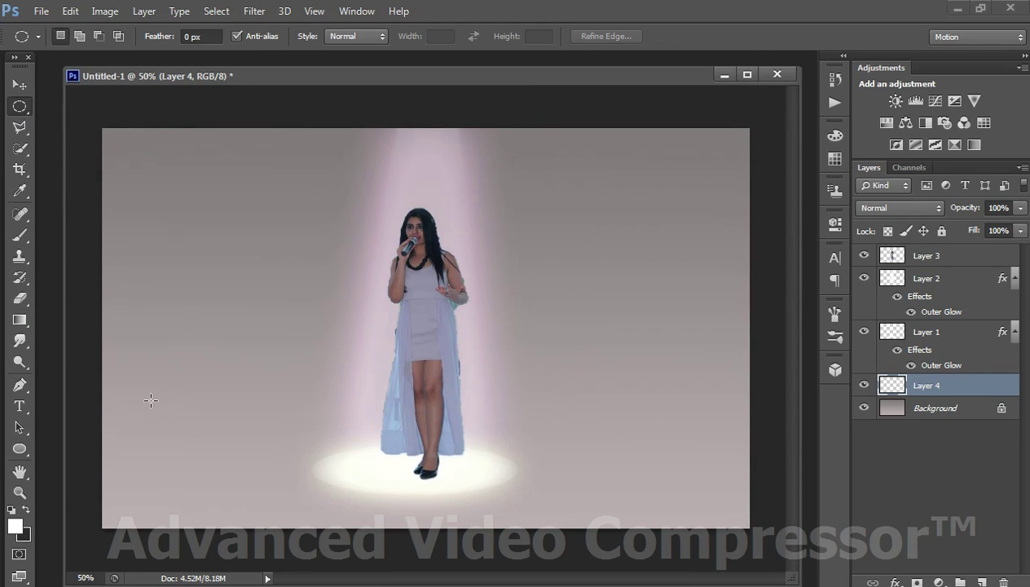
{"action": "left_click_drag", "start_coordinate": [129, 401], "coordinate": [279, 448]}
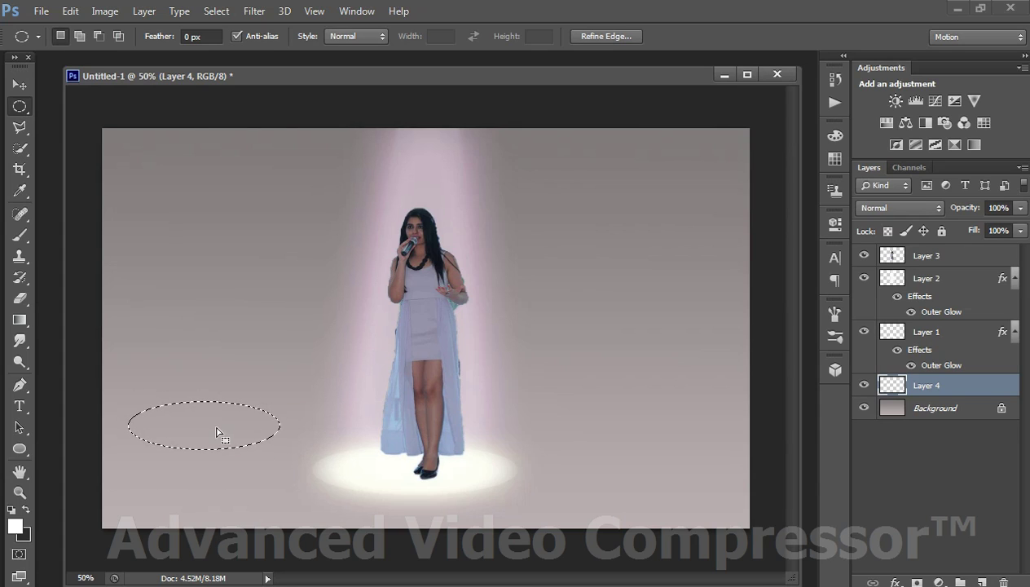
{"action": "left_click_drag", "start_coordinate": [217, 430], "coordinate": [216, 440]}
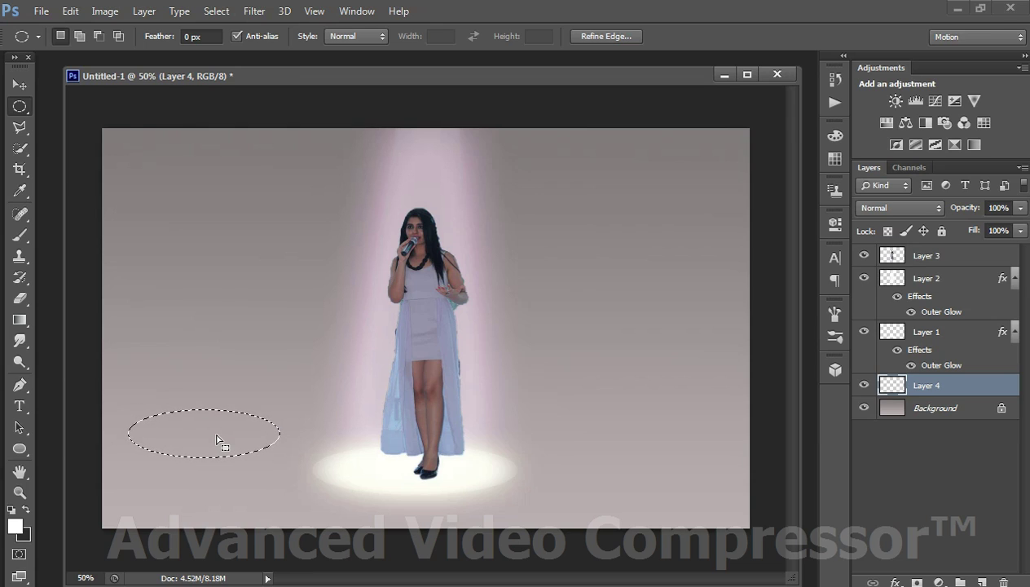
{"action": "key", "text": "alt+BackSpace"}
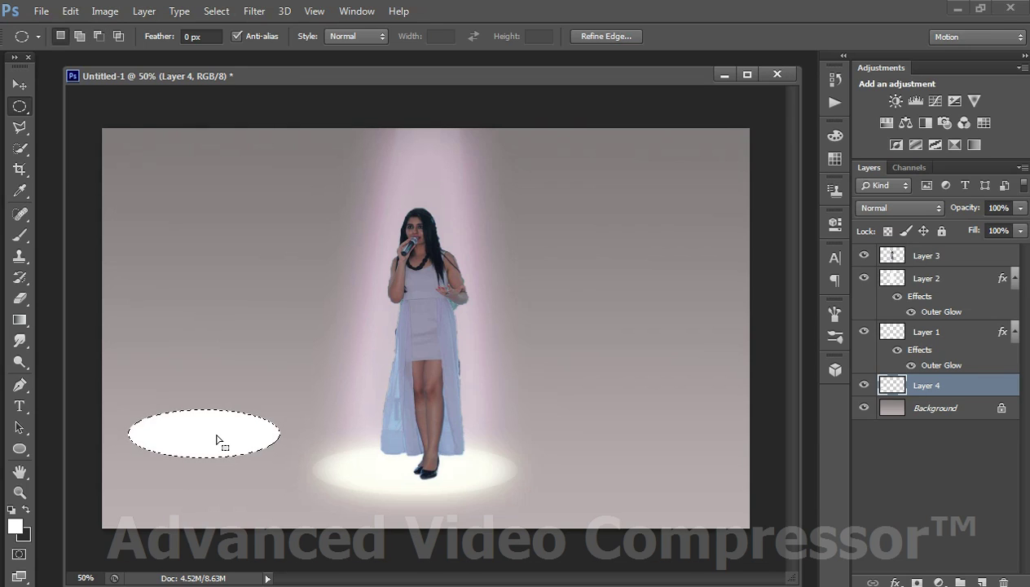
Apply Blur More, then a 20.9-pixel Gaussian Blur to the white oval
{"action": "left_click", "coordinate": [253, 12]}
{"action": "mouse_move", "coordinate": [262, 174]}
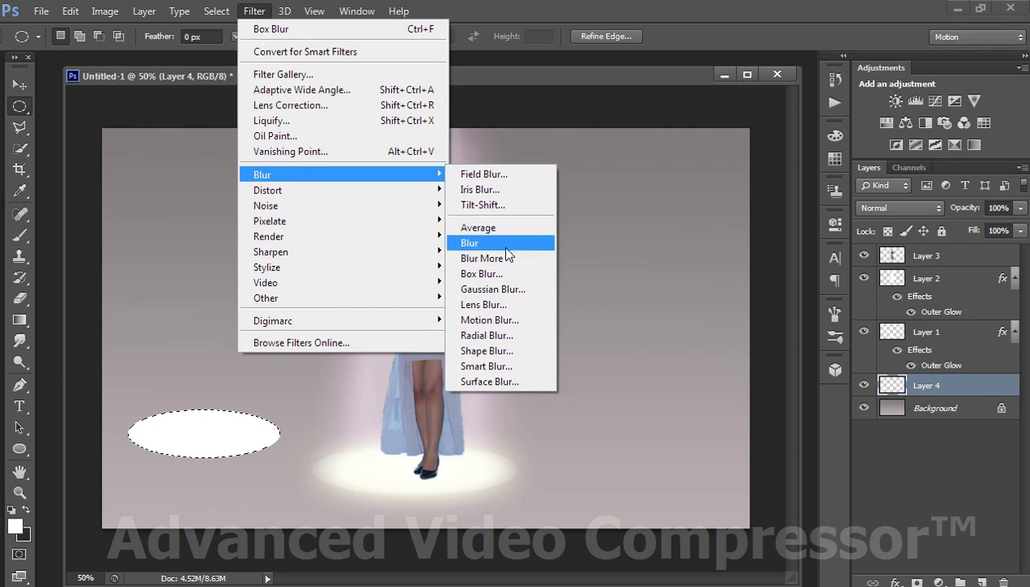
{"action": "left_click", "coordinate": [506, 254]}
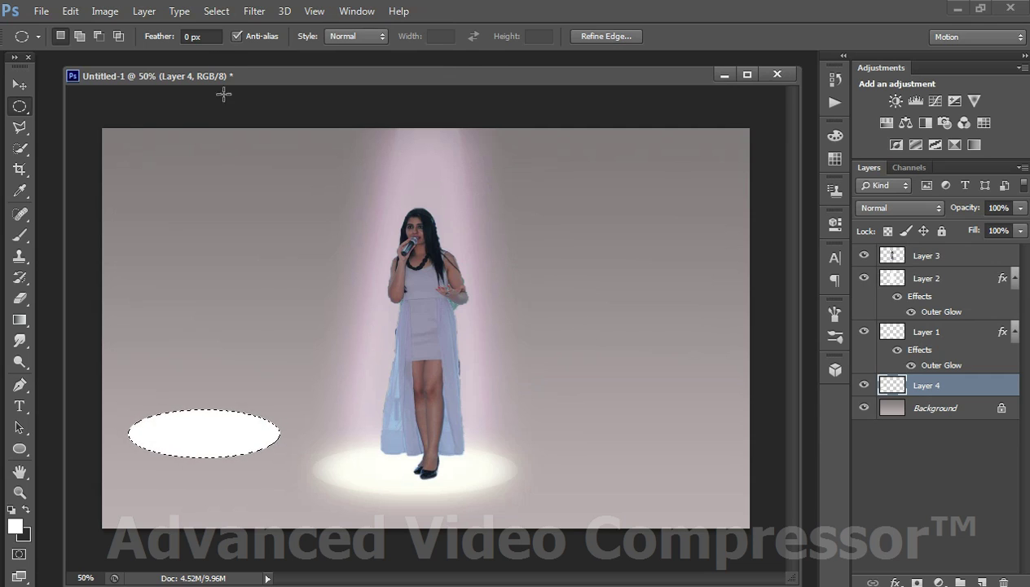
{"action": "left_click", "coordinate": [30, 81]}
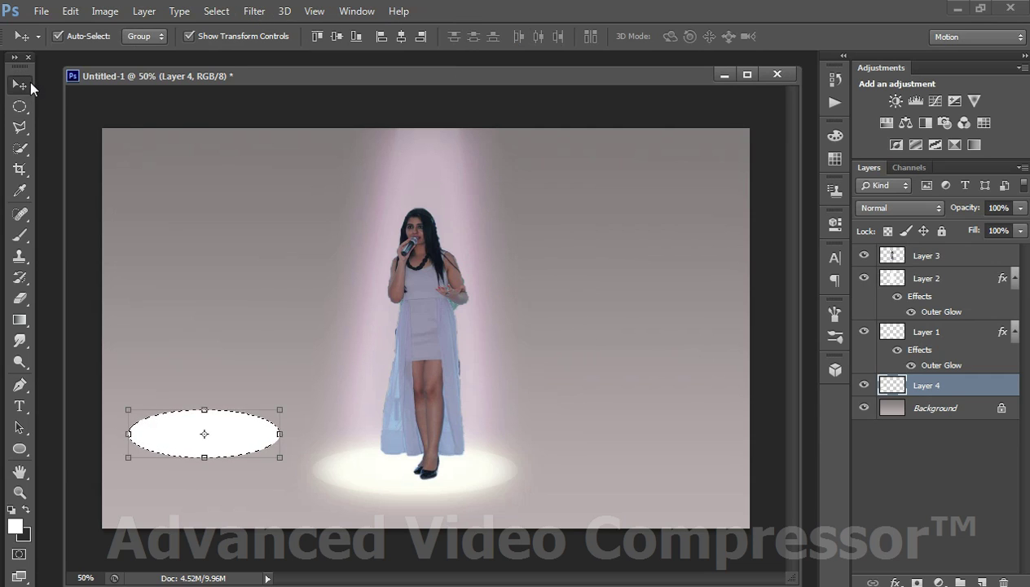
{"action": "left_click", "coordinate": [255, 11]}
{"action": "mouse_move", "coordinate": [262, 174]}
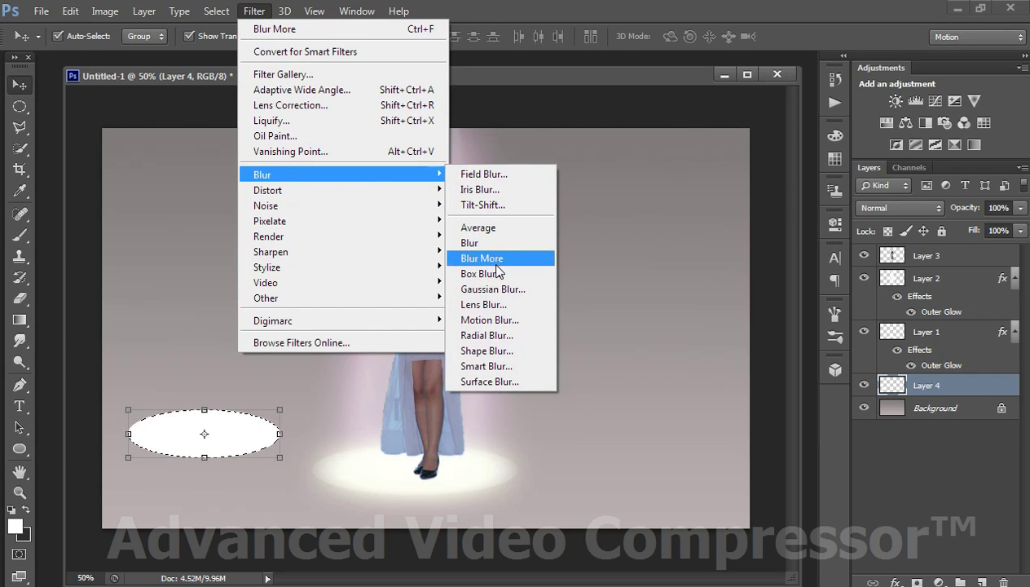
{"action": "left_click", "coordinate": [492, 290]}
{"action": "left_click_drag", "start_coordinate": [785, 381], "coordinate": [847, 384]}
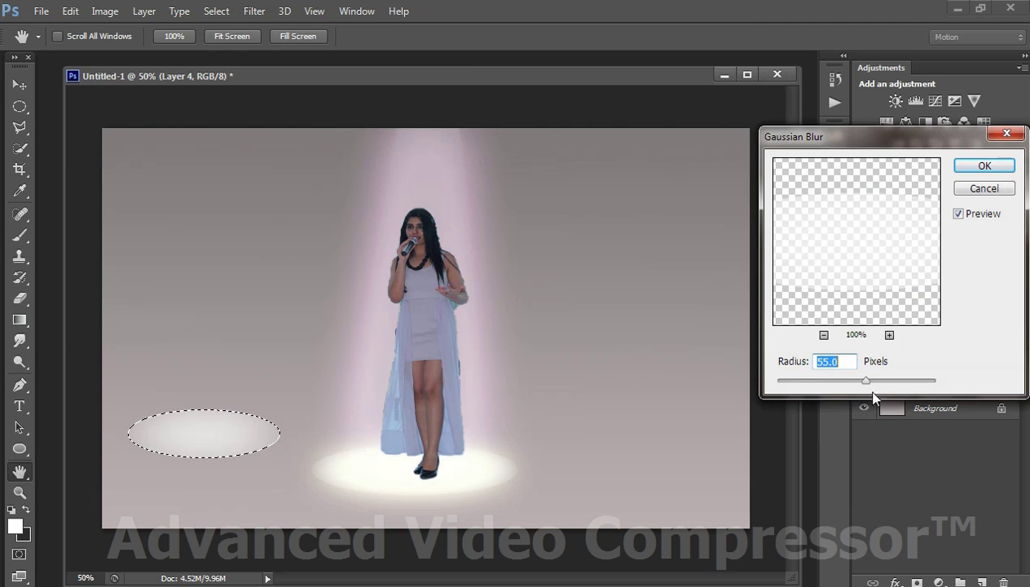
{"action": "left_click", "coordinate": [847, 380]}
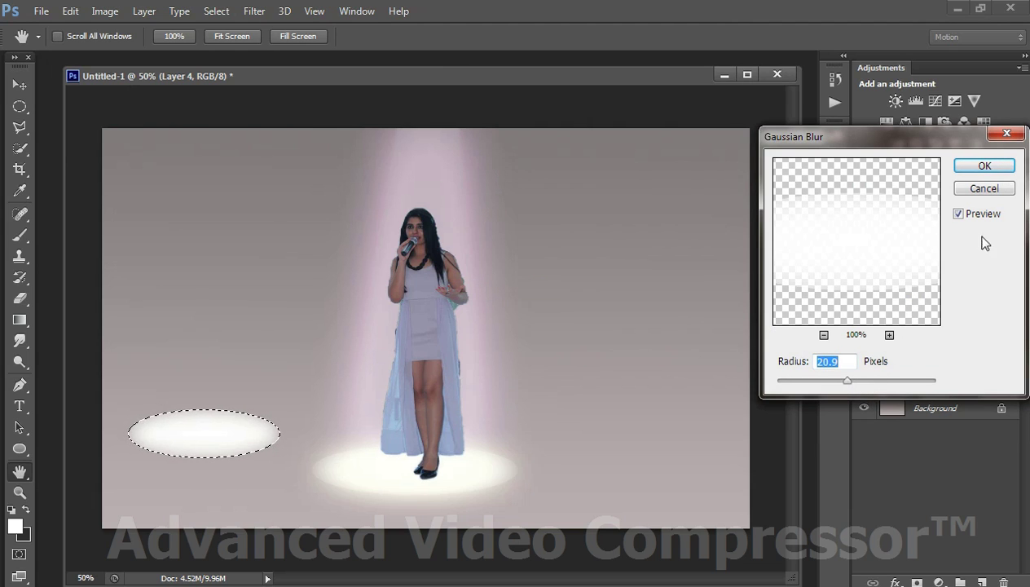
{"action": "left_click", "coordinate": [982, 169]}
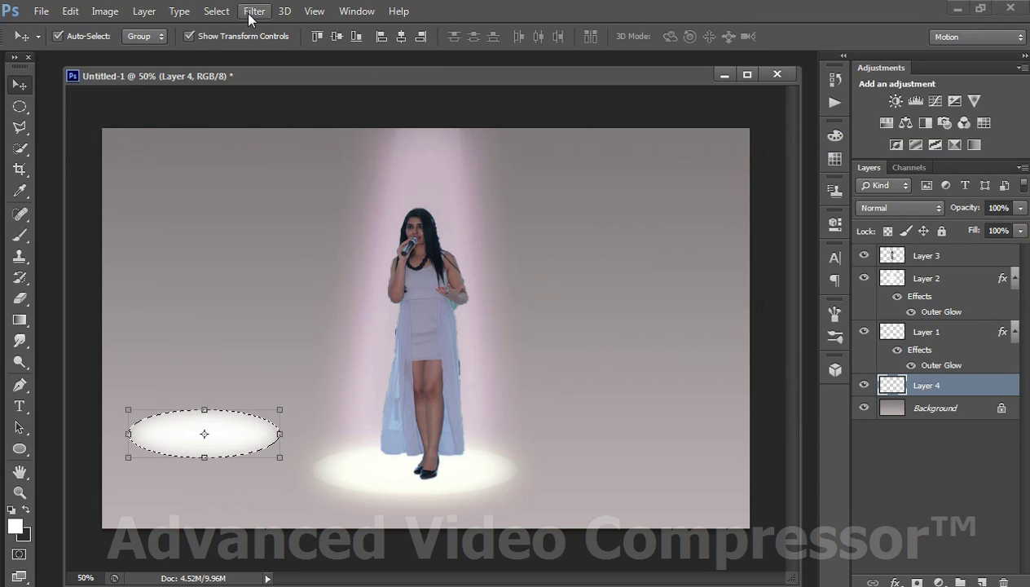
Apply a 42-pixel Box Blur to the left floor oval
{"action": "left_click", "coordinate": [254, 10]}
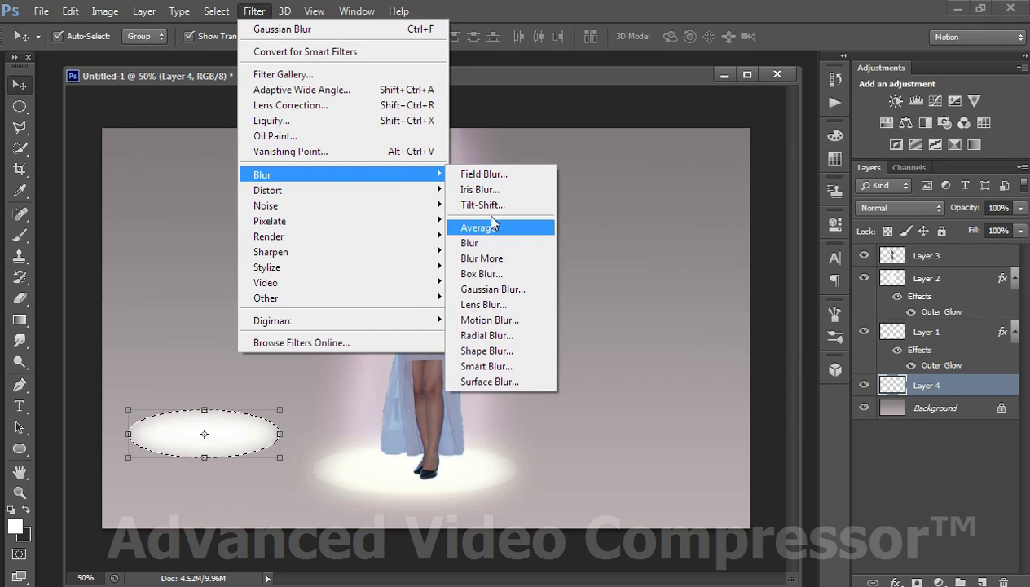
{"action": "left_click", "coordinate": [492, 274]}
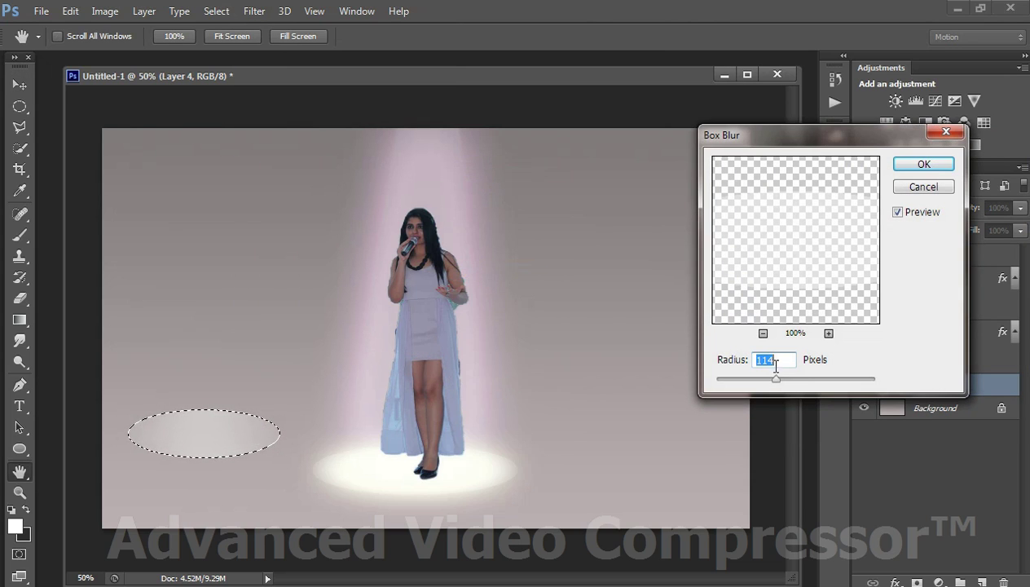
{"action": "mouse_move", "coordinate": [774, 379]}
{"action": "left_mouse_down"}
{"action": "mouse_move", "coordinate": [800, 379]}
{"action": "mouse_move", "coordinate": [752, 378]}
{"action": "left_mouse_up"}
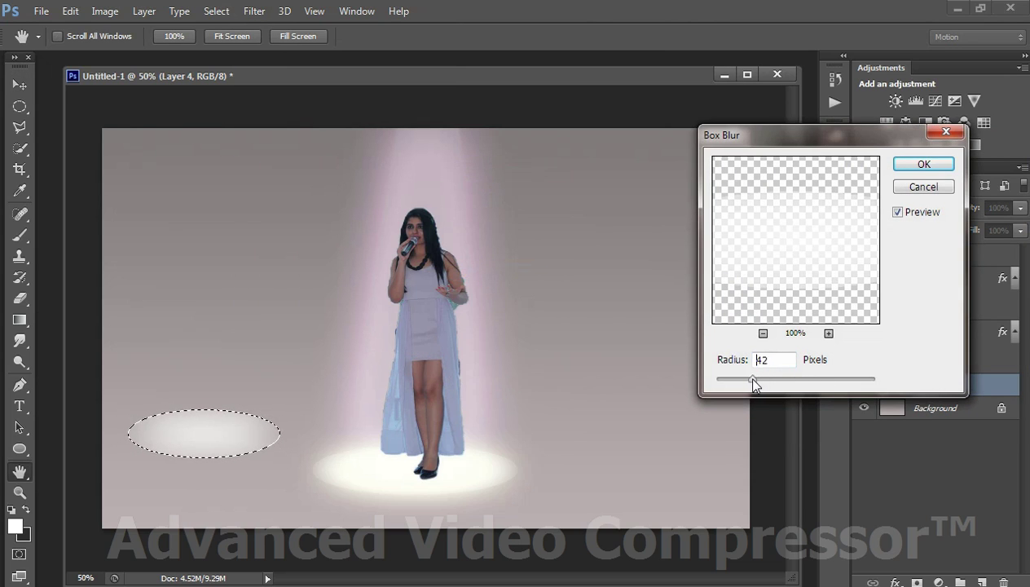
{"action": "left_click", "coordinate": [920, 165]}
Enable an Outer Glow on Layer 4 and set its colour to light blue
{"action": "right_click", "coordinate": [927, 393]}
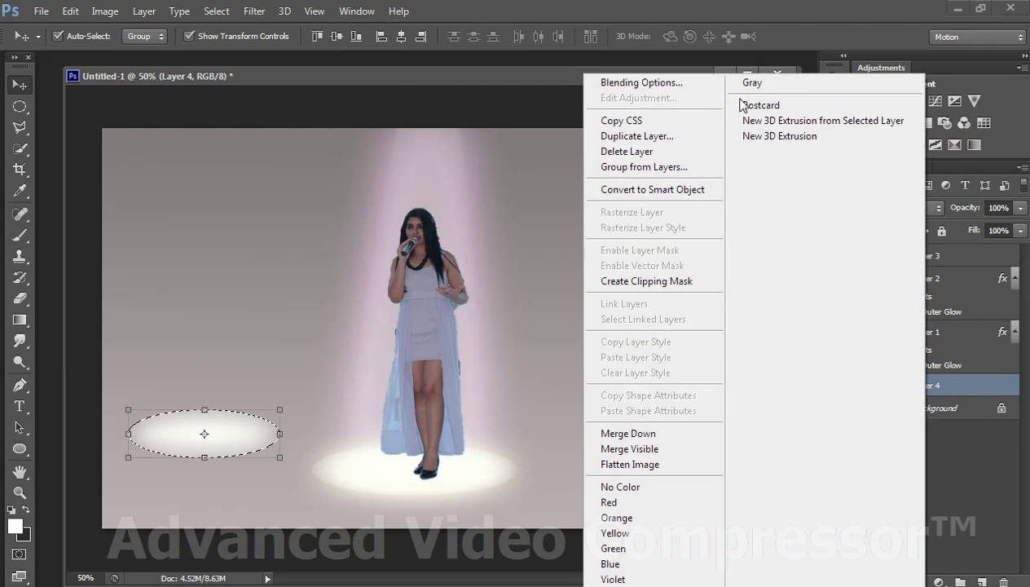
{"action": "left_click", "coordinate": [675, 85]}
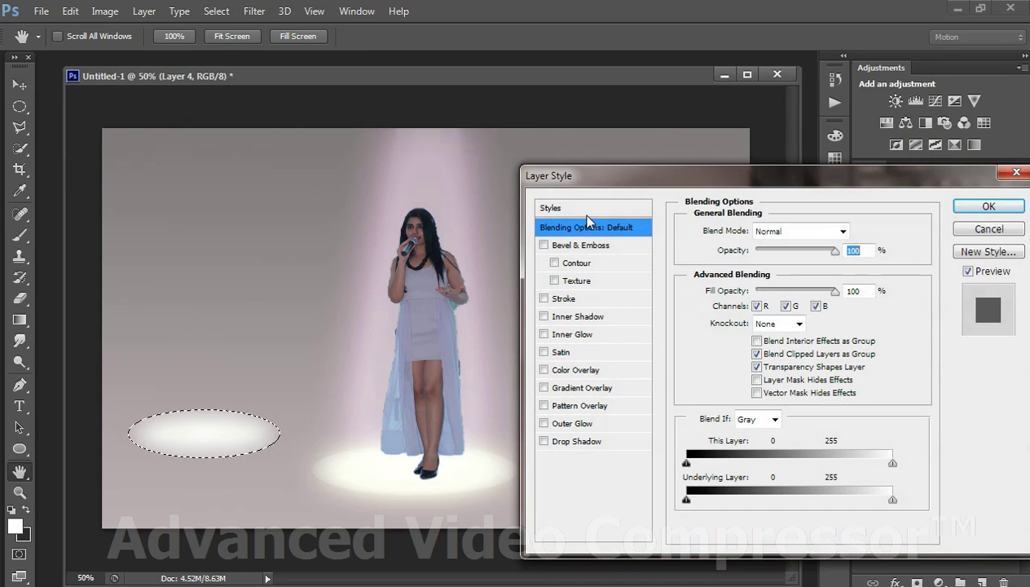
{"action": "left_click", "coordinate": [589, 424]}
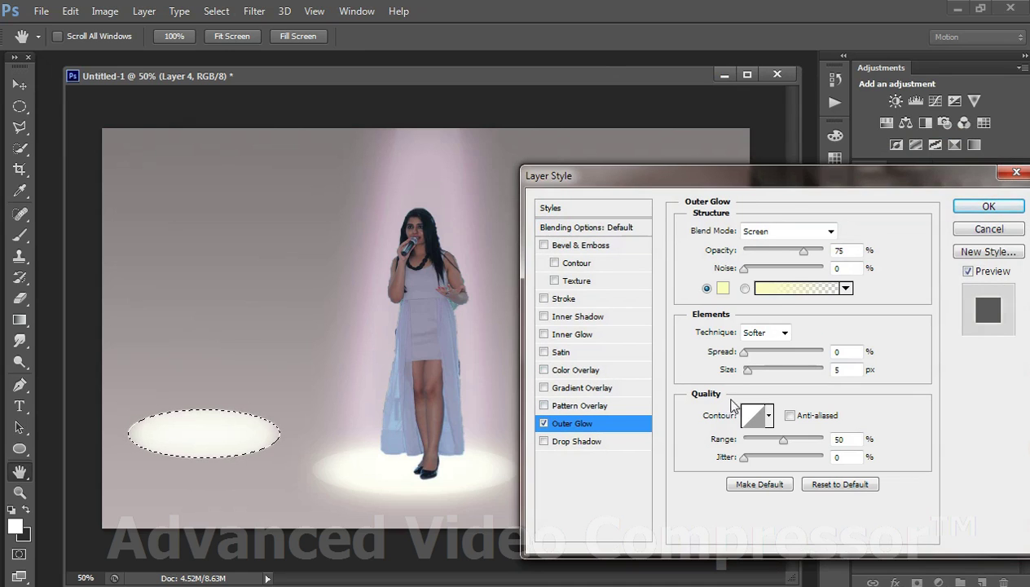
{"action": "left_click", "coordinate": [722, 288]}
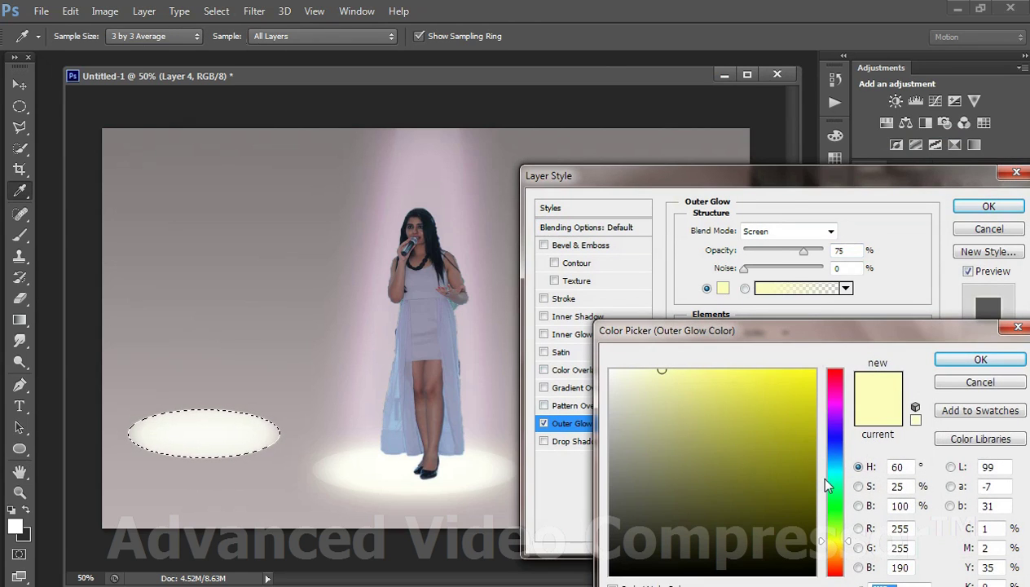
{"action": "left_click", "coordinate": [835, 444]}
{"action": "left_click", "coordinate": [686, 373]}
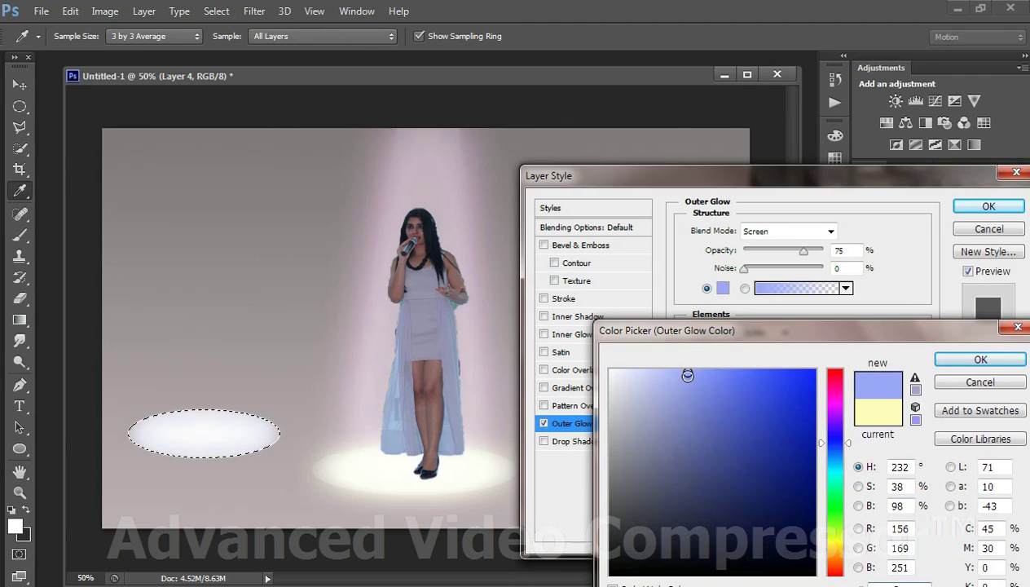
{"action": "left_click", "coordinate": [949, 359]}
Set the glow to 100% opacity, 87 px size and 35% range, and apply it
{"action": "left_click_drag", "start_coordinate": [801, 251], "coordinate": [824, 251]}
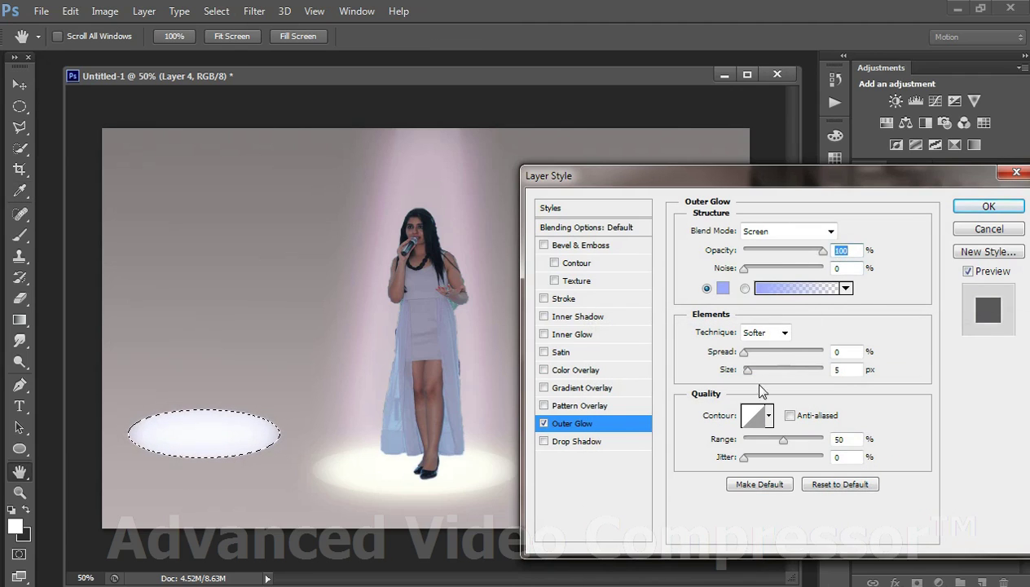
{"action": "mouse_move", "coordinate": [747, 370]}
{"action": "left_mouse_down"}
{"action": "mouse_move", "coordinate": [787, 371]}
{"action": "mouse_move", "coordinate": [770, 371]}
{"action": "left_mouse_up"}
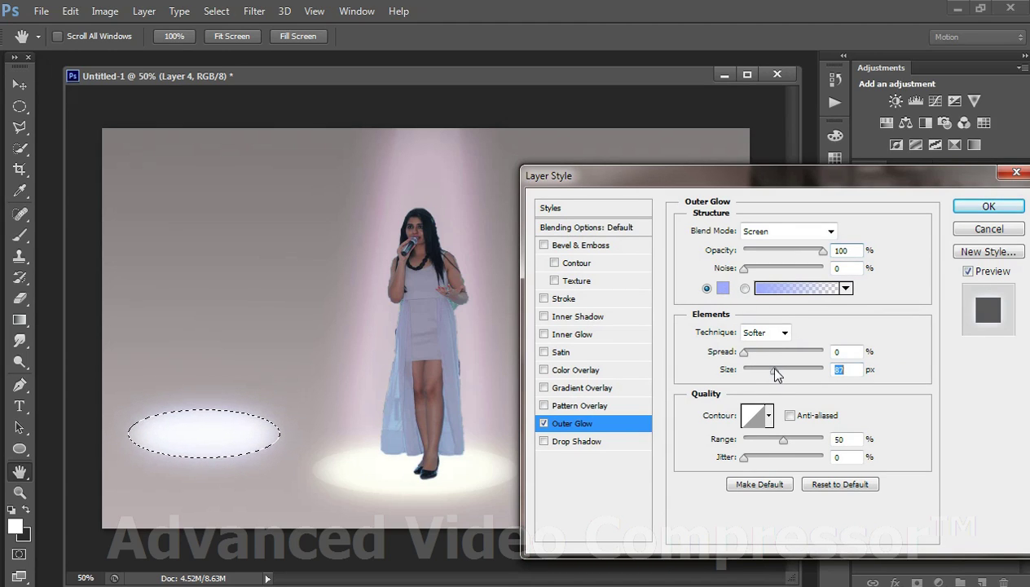
{"action": "left_click_drag", "start_coordinate": [775, 373], "coordinate": [767, 372]}
{"action": "left_click_drag", "start_coordinate": [782, 440], "coordinate": [770, 444]}
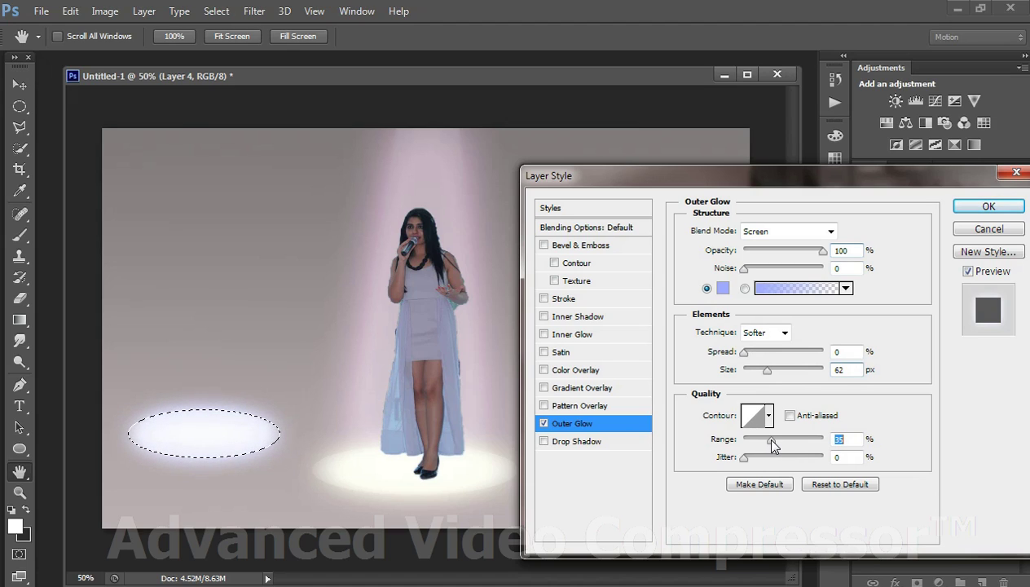
{"action": "left_click_drag", "start_coordinate": [767, 370], "coordinate": [777, 375]}
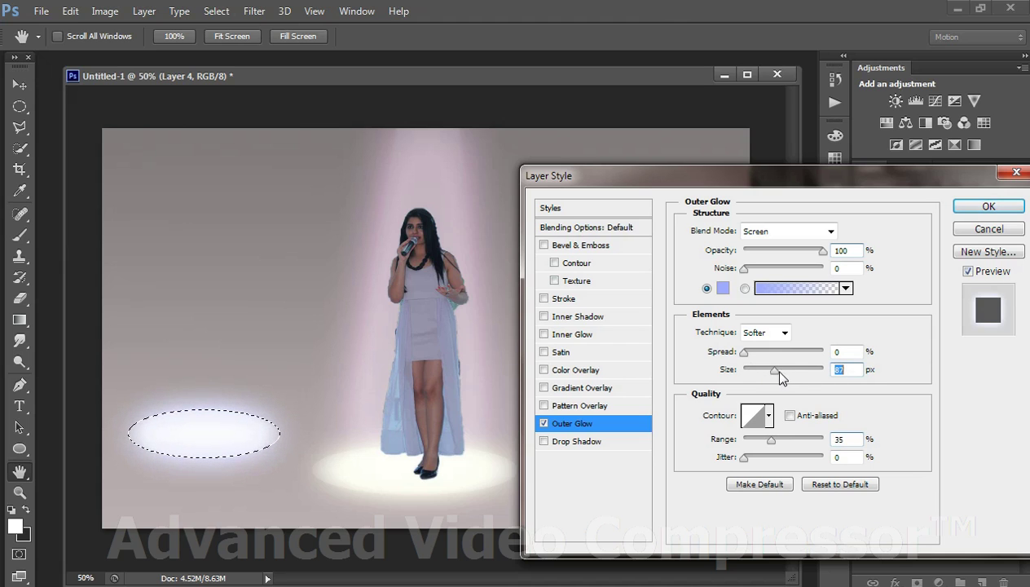
{"action": "left_click", "coordinate": [985, 207]}
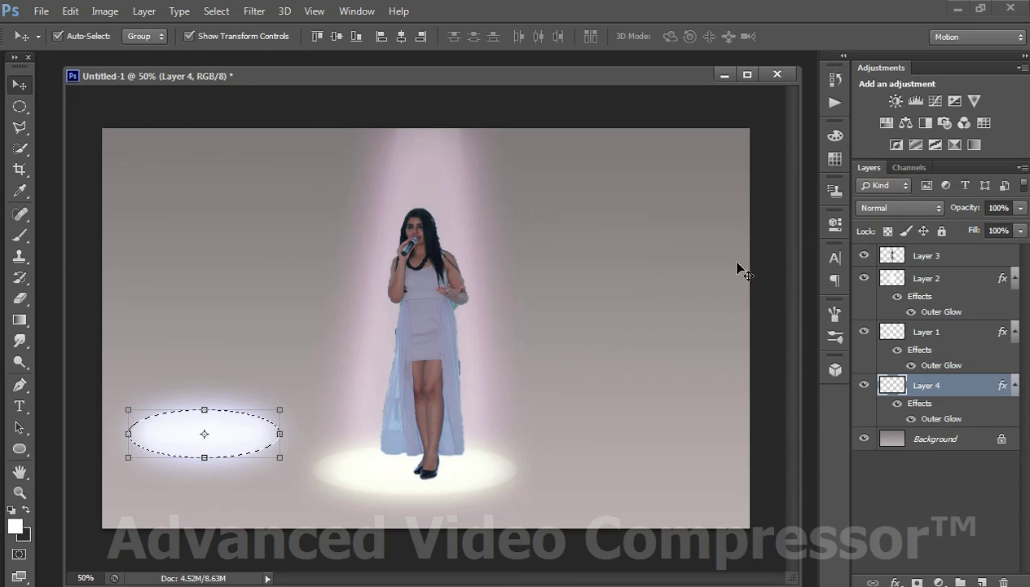
Create Layer 5 and draw a trapezoid beam outline with the Pen tool rising from the left oval
{"action": "left_click", "coordinate": [20, 384]}
{"action": "left_click", "coordinate": [980, 582]}
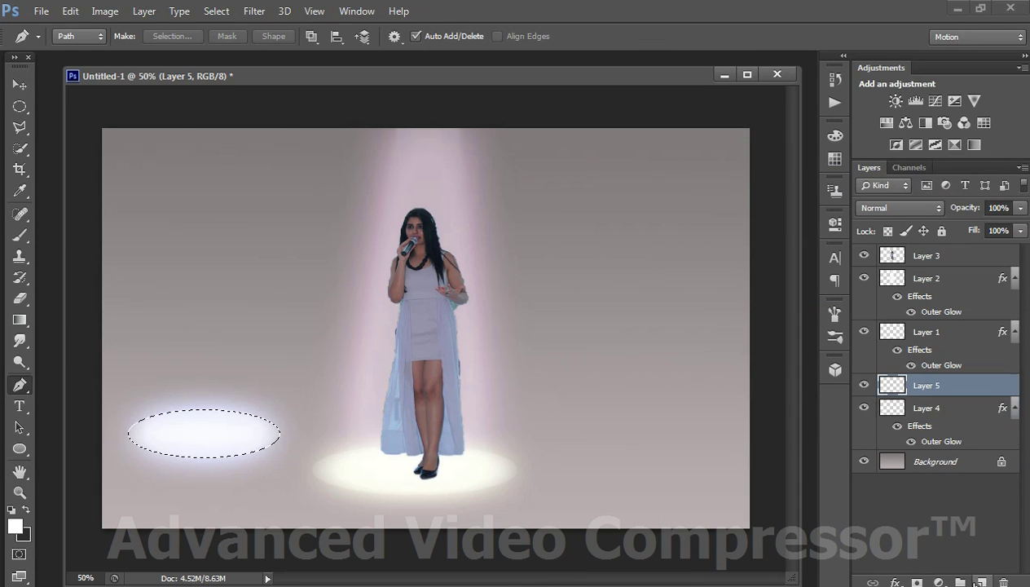
{"action": "left_click", "coordinate": [190, 105]}
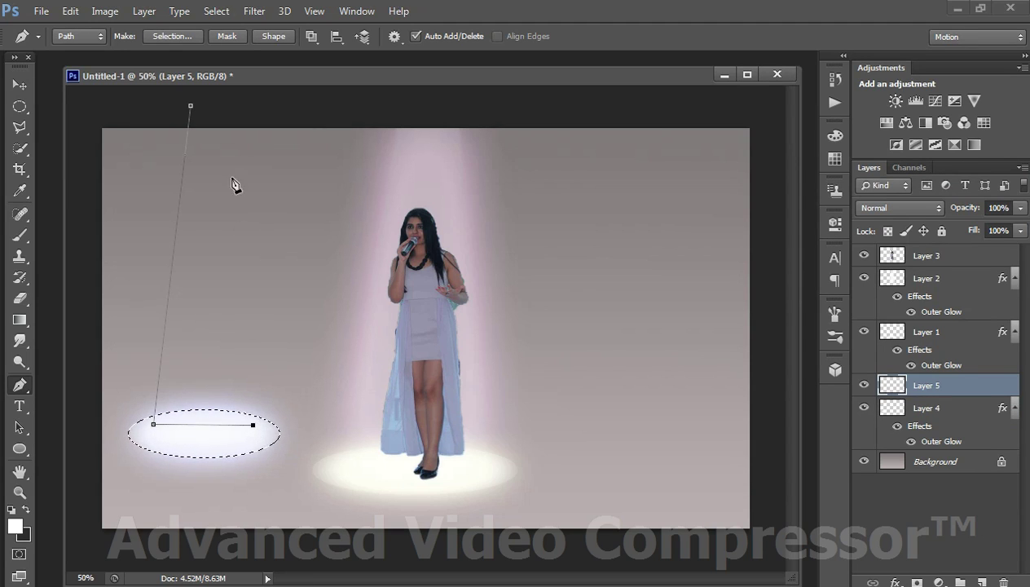
{"action": "left_click", "coordinate": [227, 108]}
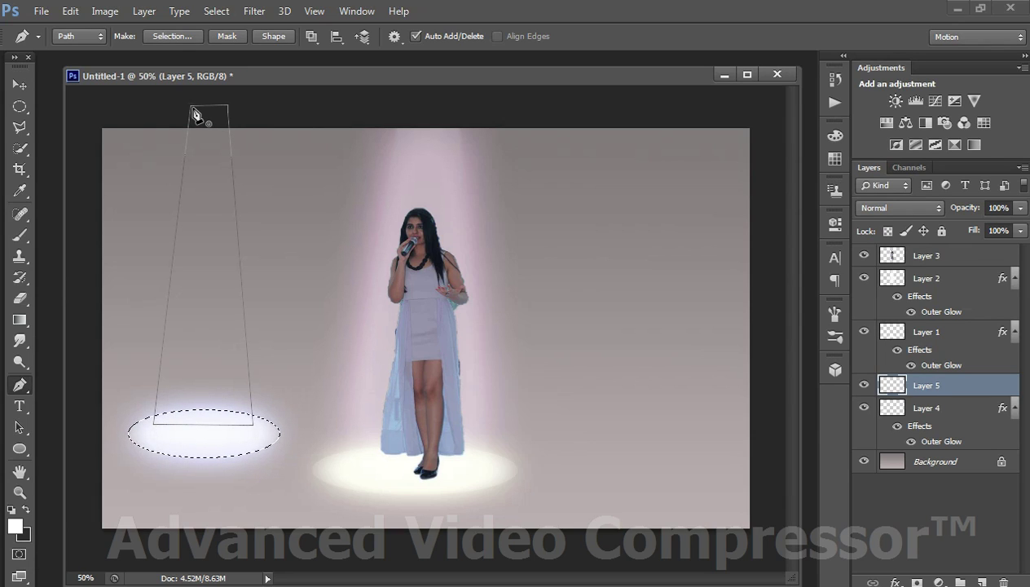
{"action": "left_click", "coordinate": [192, 106]}
Turn the trapezoid path into a 5-pixel feathered selection and fill it with white
{"action": "right_click", "coordinate": [227, 149]}
{"action": "left_click", "coordinate": [308, 244]}
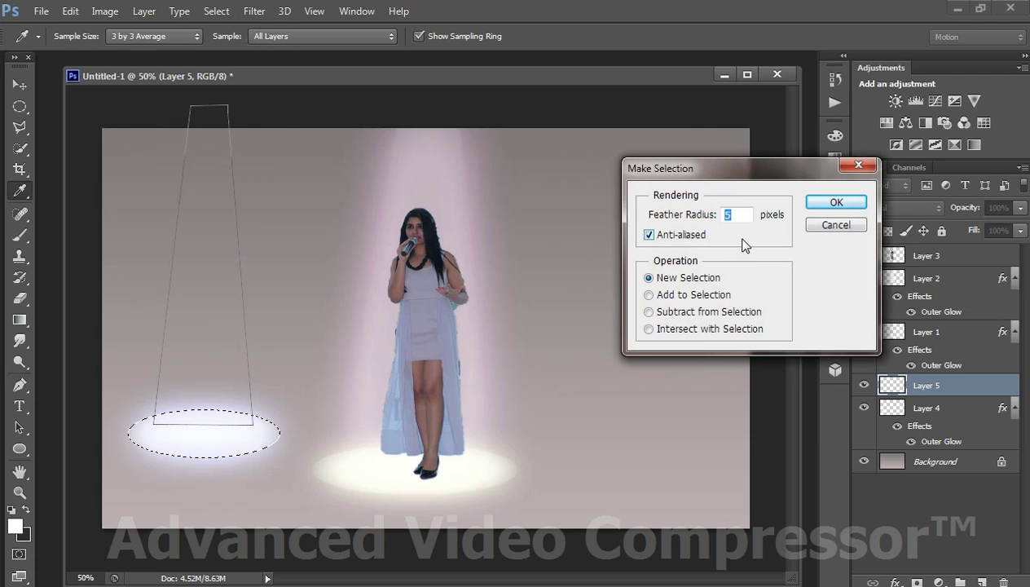
{"action": "key", "text": "Return"}
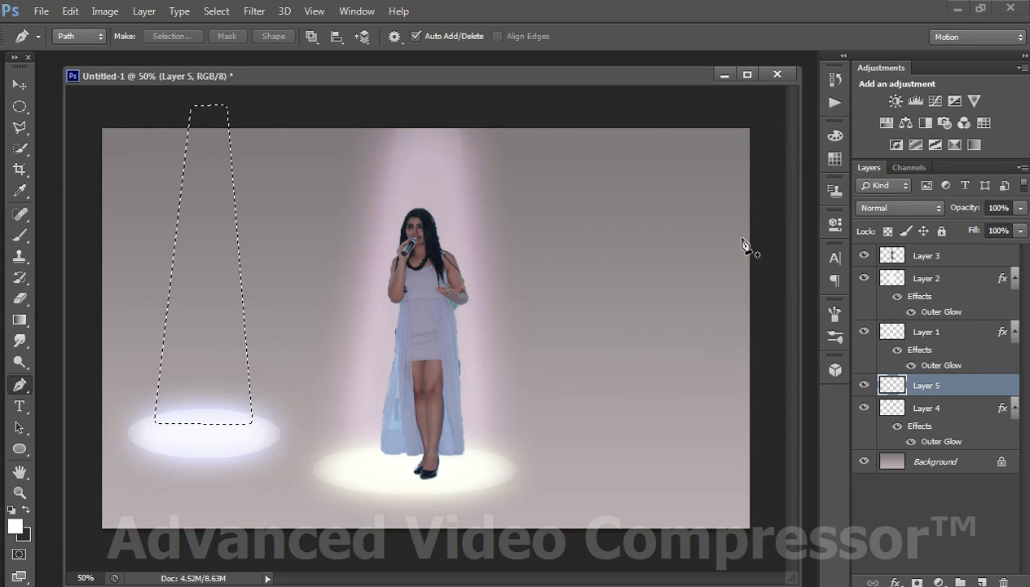
{"action": "key", "text": "alt+BackSpace"}
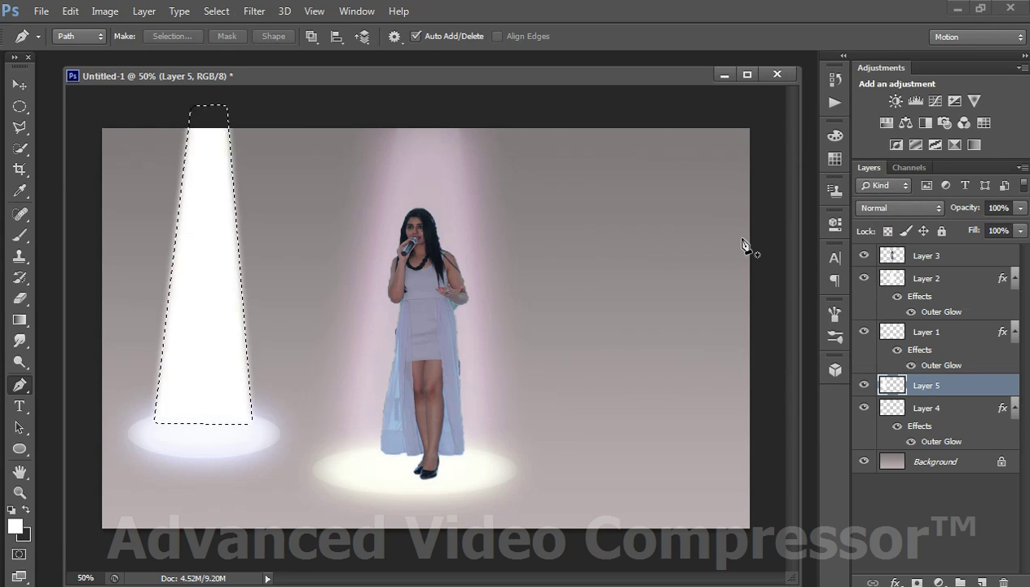
Apply a strong Gaussian Blur to the left white beam on Layer 5
{"action": "left_click", "coordinate": [255, 11]}
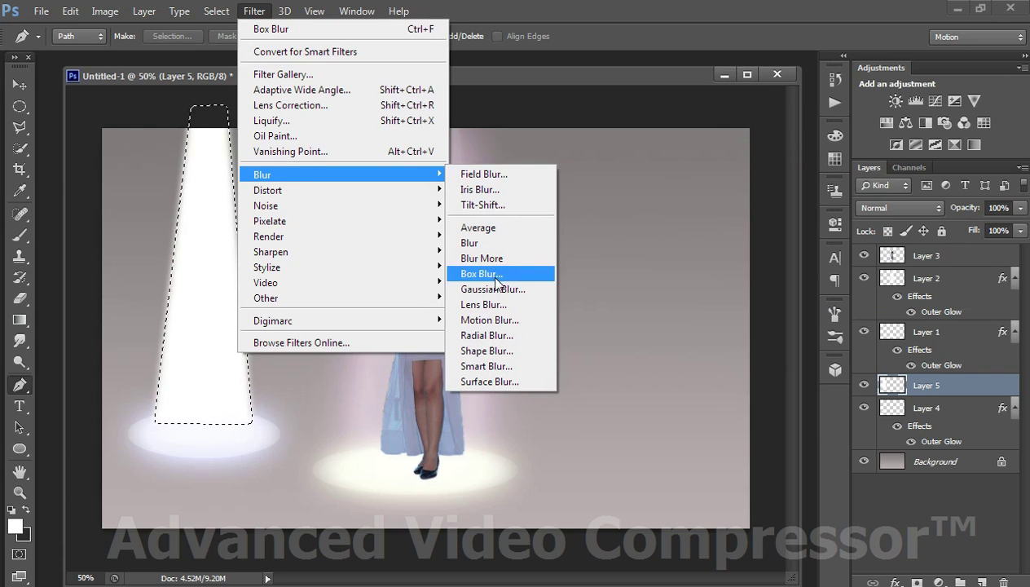
{"action": "left_click", "coordinate": [494, 289]}
{"action": "mouse_move", "coordinate": [831, 380]}
{"action": "left_mouse_down"}
{"action": "mouse_move", "coordinate": [878, 380]}
{"action": "mouse_move", "coordinate": [833, 380]}
{"action": "mouse_move", "coordinate": [866, 381]}
{"action": "left_mouse_up"}
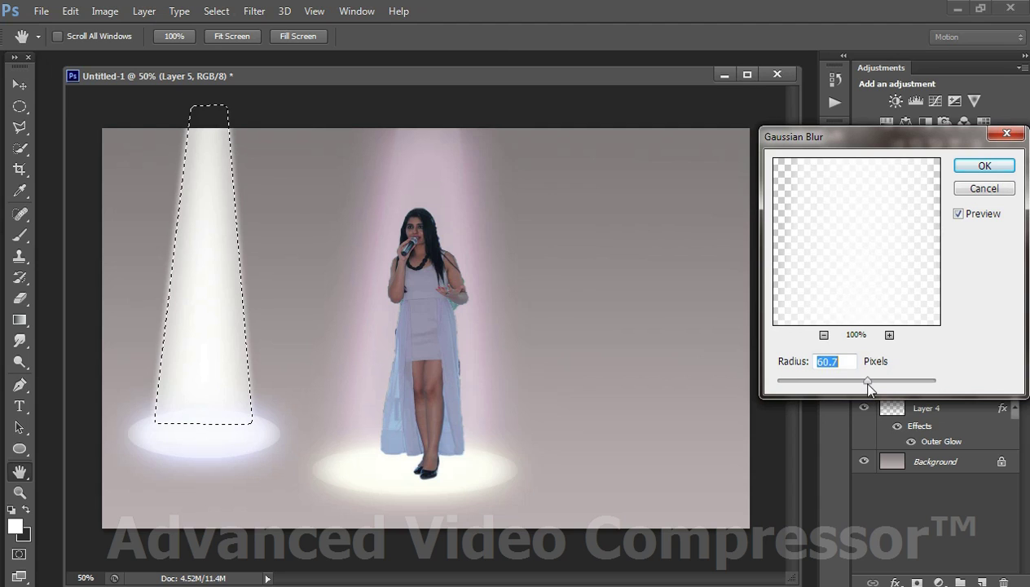
{"action": "left_click", "coordinate": [984, 166]}
Add a Box Blur with a 64-pixel radius to the left beam
{"action": "left_click", "coordinate": [254, 10]}
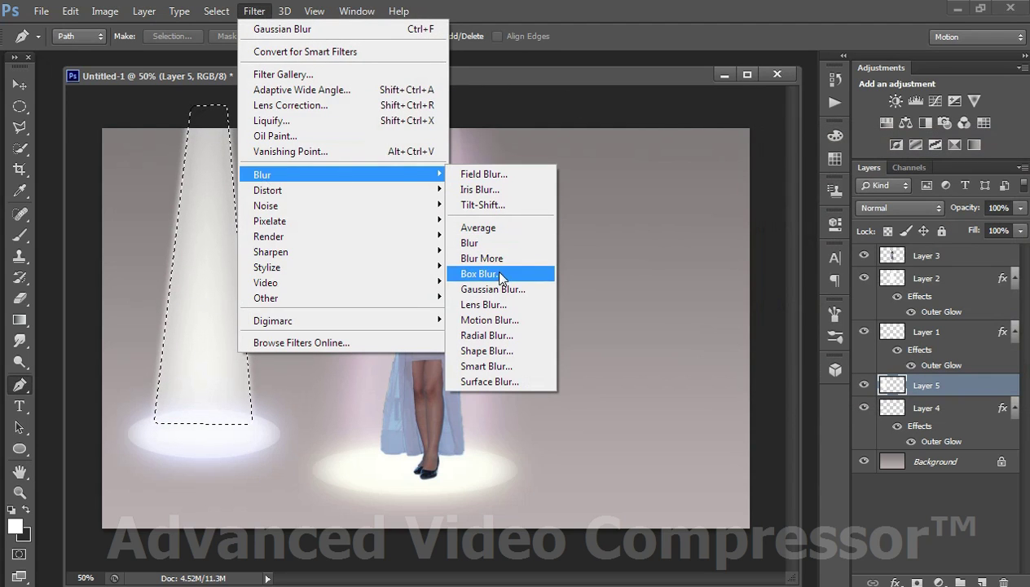
{"action": "left_click", "coordinate": [501, 278]}
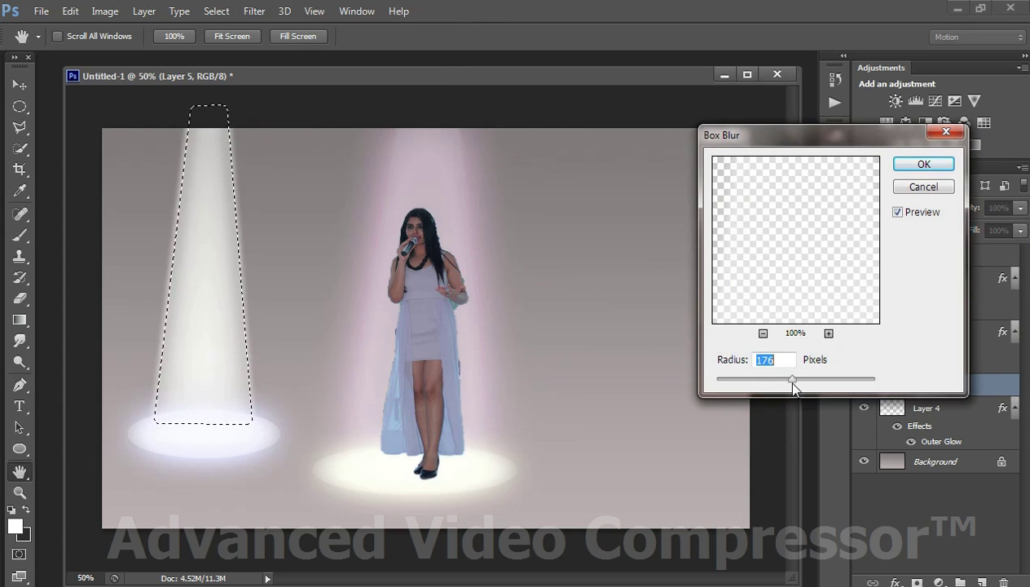
{"action": "left_click_drag", "start_coordinate": [751, 386], "coordinate": [763, 380]}
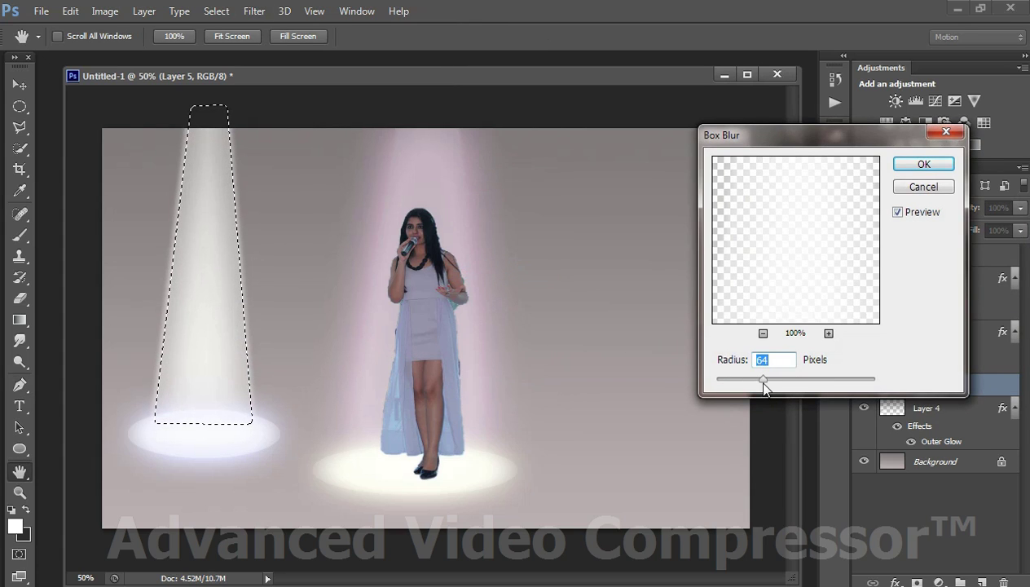
{"action": "left_click", "coordinate": [901, 163]}
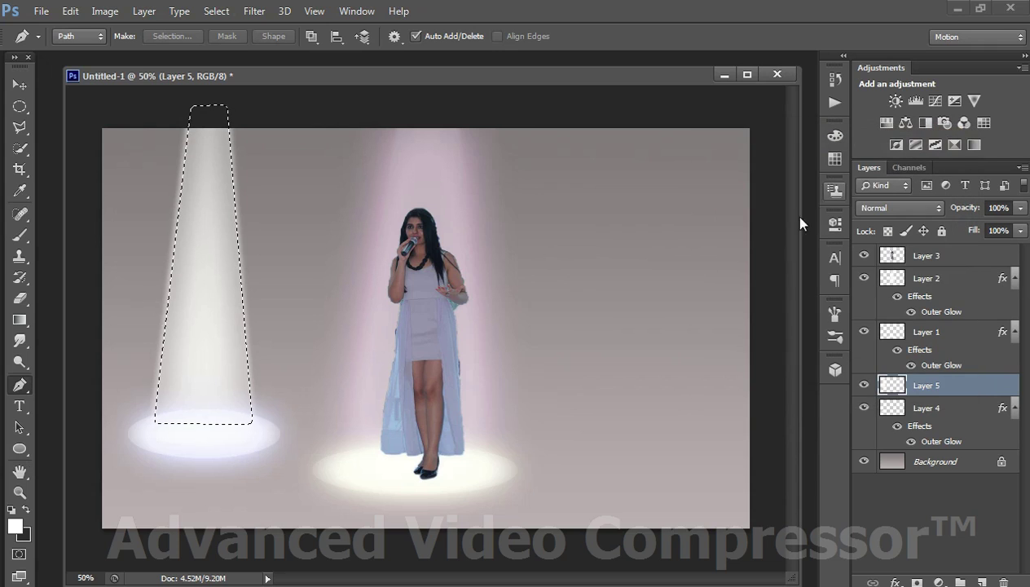
Enable Outer Glow in Layer 5's Blending Options with a peach-orange glow colour
{"action": "right_click", "coordinate": [907, 383]}
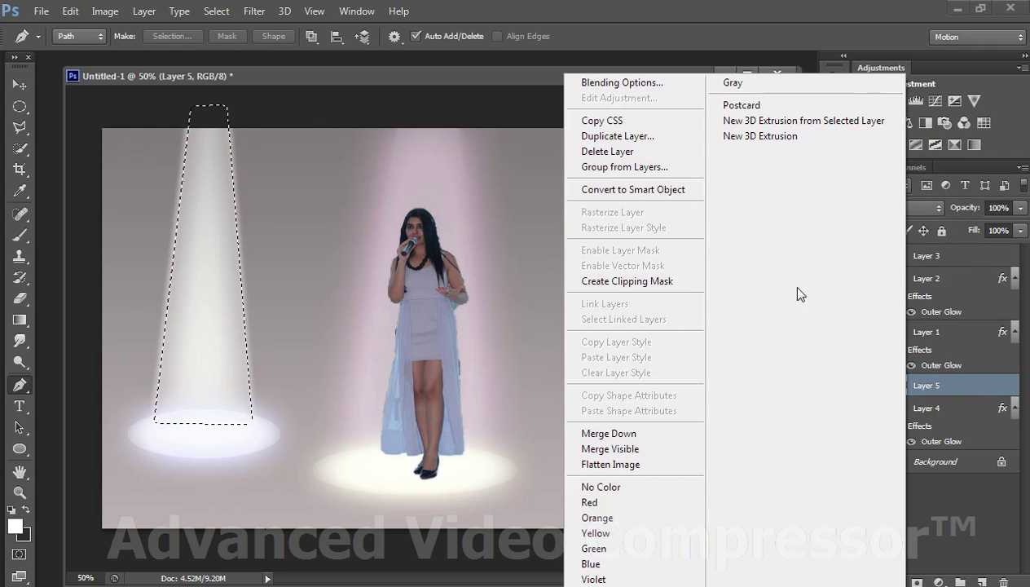
{"action": "left_click", "coordinate": [635, 81]}
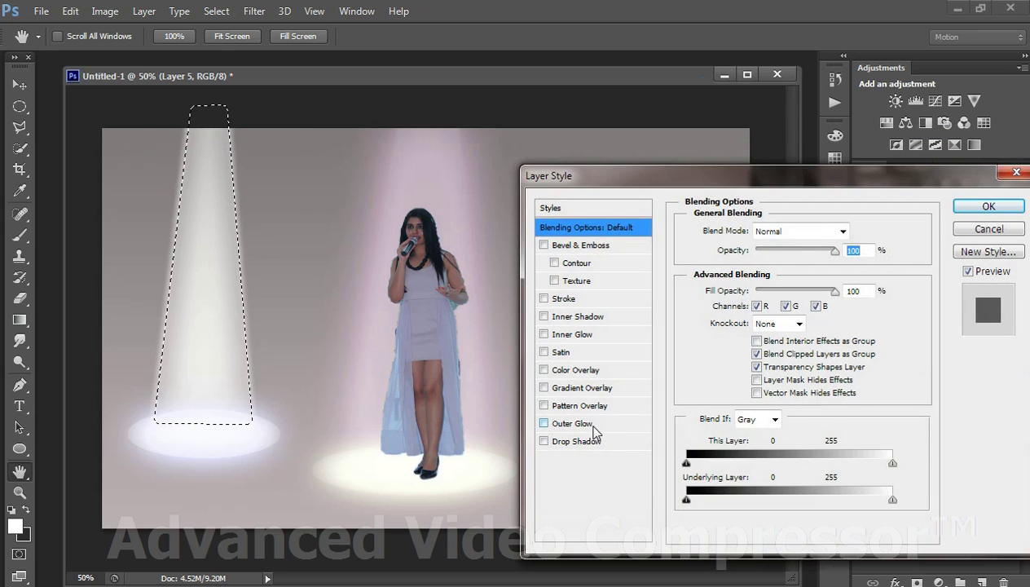
{"action": "left_click", "coordinate": [585, 422]}
{"action": "left_click_drag", "start_coordinate": [745, 160], "coordinate": [750, 166]}
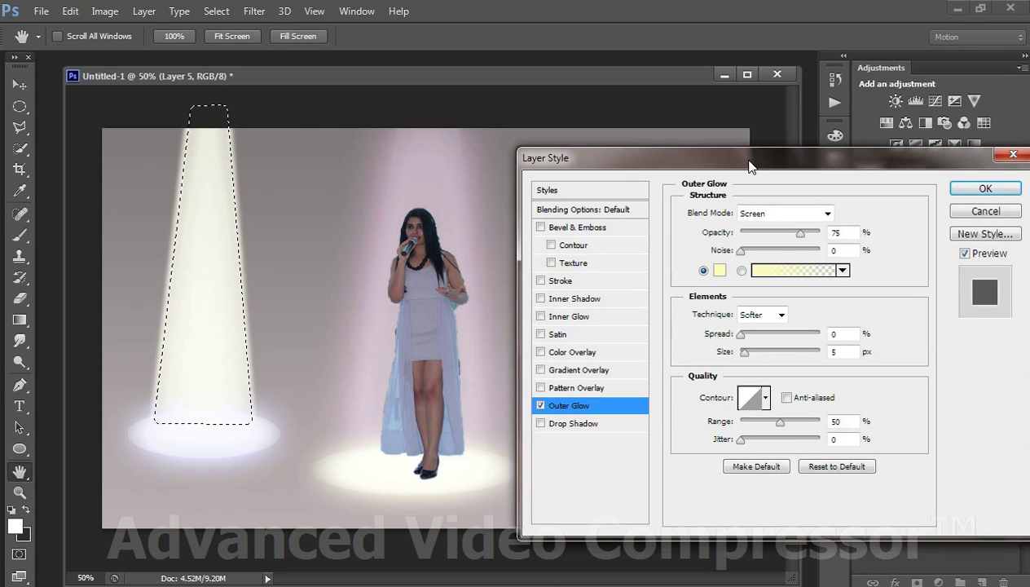
{"action": "left_click", "coordinate": [719, 269]}
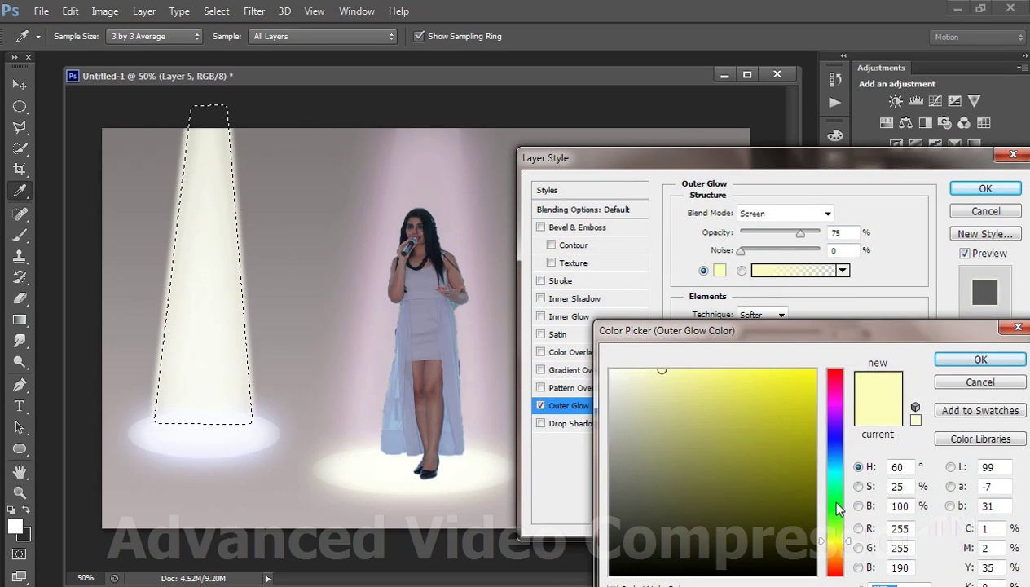
{"action": "left_click_drag", "start_coordinate": [828, 555], "coordinate": [827, 564]}
{"action": "left_click_drag", "start_coordinate": [709, 402], "coordinate": [742, 366]}
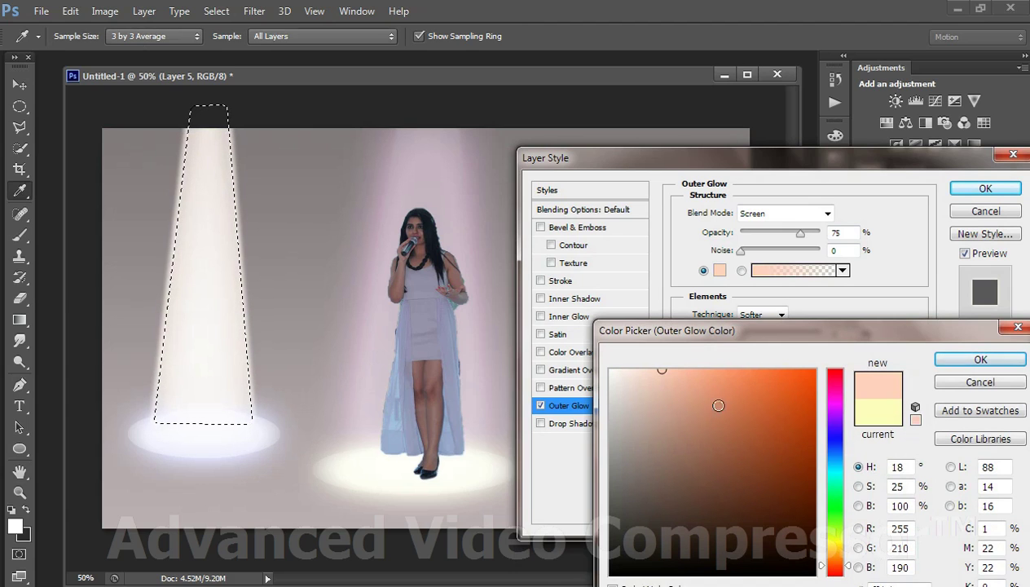
{"action": "left_click", "coordinate": [947, 363]}
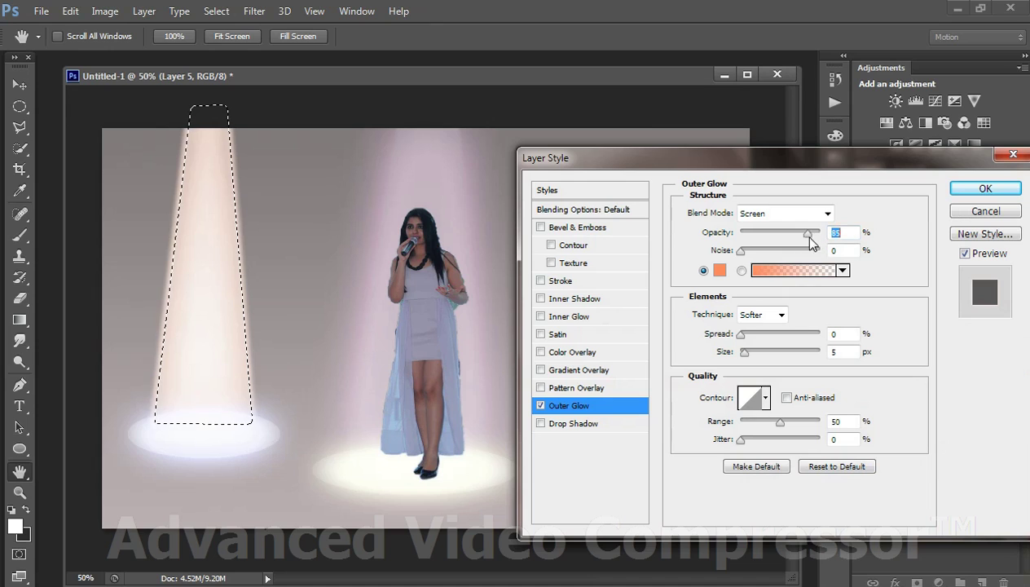
Set the outer glow to 100 px size and 35% range, then apply it
{"action": "mouse_move", "coordinate": [808, 236]}
{"action": "left_mouse_down"}
{"action": "mouse_move", "coordinate": [822, 234]}
{"action": "mouse_move", "coordinate": [807, 232]}
{"action": "left_mouse_up"}
{"action": "left_click_drag", "start_coordinate": [744, 352], "coordinate": [776, 356]}
{"action": "left_click_drag", "start_coordinate": [779, 422], "coordinate": [767, 422]}
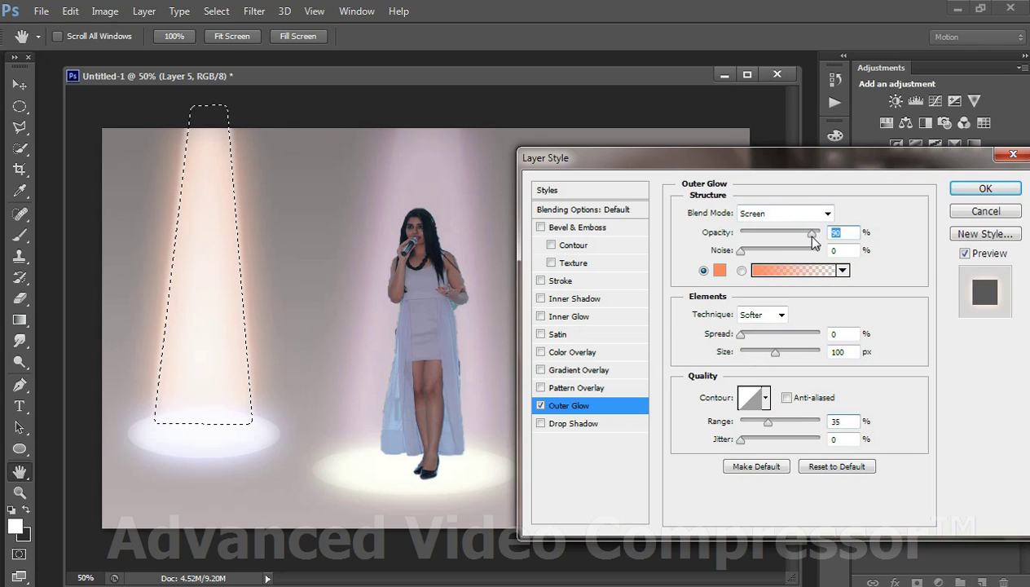
{"action": "left_click", "coordinate": [958, 192]}
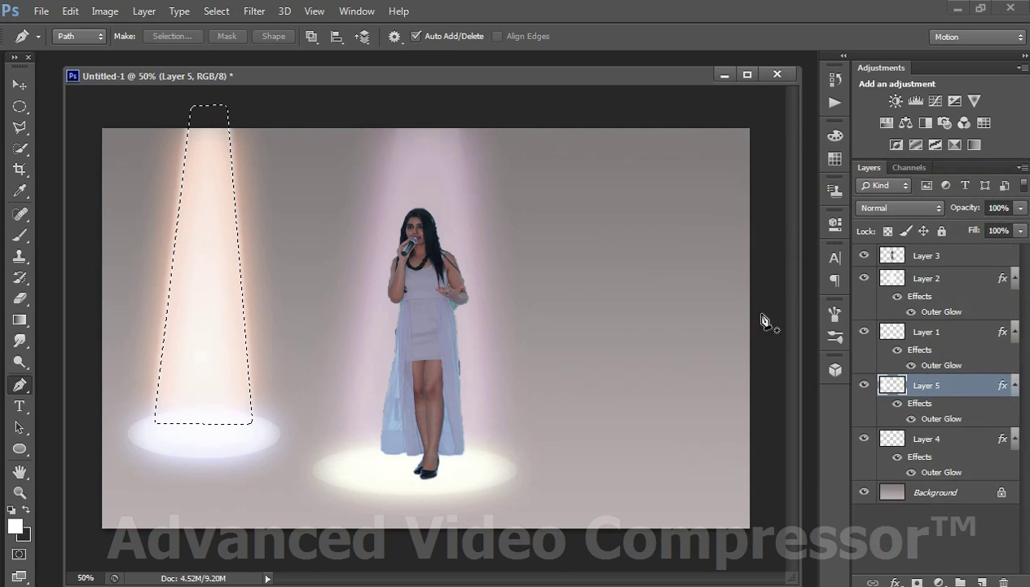
Lower Layer 5's Fill and Opacity to dim the left peach beam
{"action": "left_click", "coordinate": [1020, 232]}
{"action": "left_click_drag", "start_coordinate": [1001, 249], "coordinate": [1001, 250]}
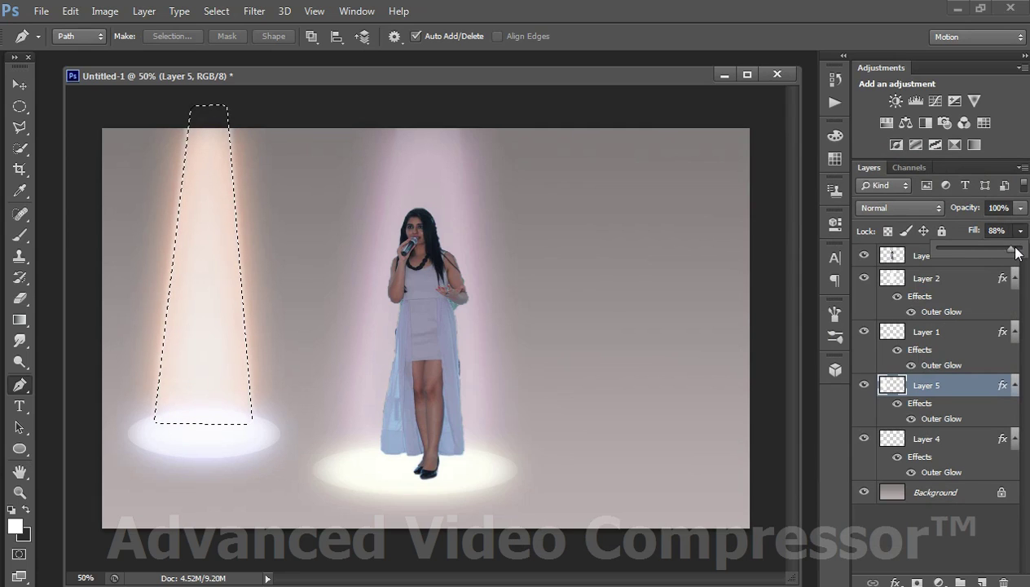
{"action": "left_click", "coordinate": [1021, 208]}
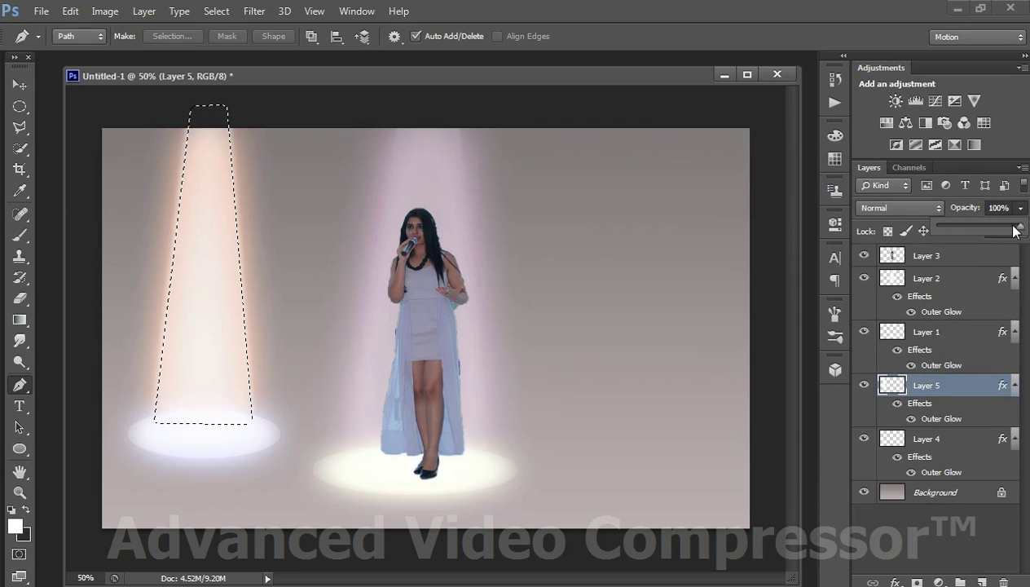
{"action": "left_click_drag", "start_coordinate": [1022, 231], "coordinate": [1015, 231]}
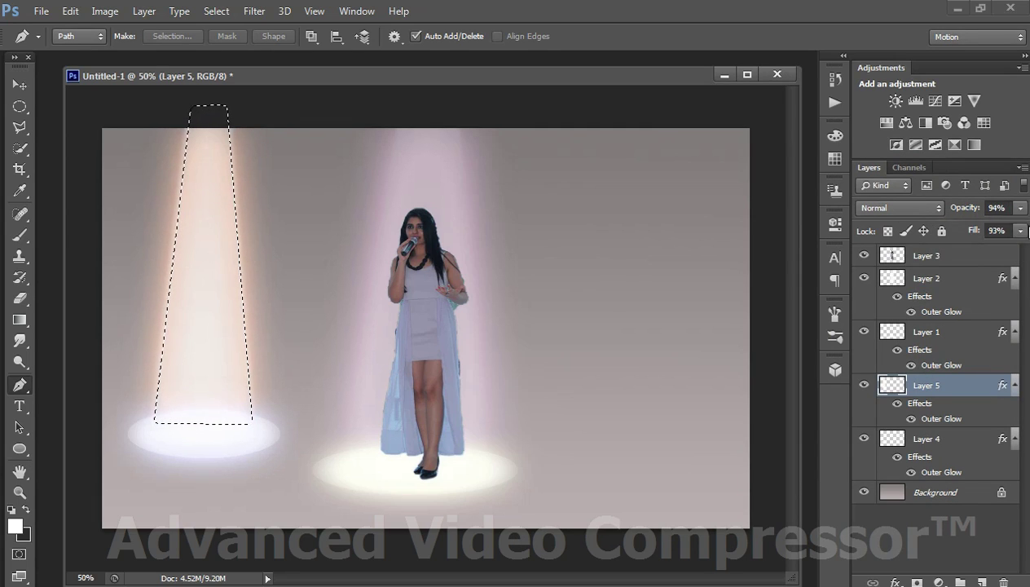
{"action": "left_click", "coordinate": [1020, 209]}
{"action": "mouse_move", "coordinate": [1018, 229]}
{"action": "left_mouse_down"}
{"action": "mouse_move", "coordinate": [998, 229]}
{"action": "mouse_move", "coordinate": [1015, 232]}
{"action": "left_mouse_up"}
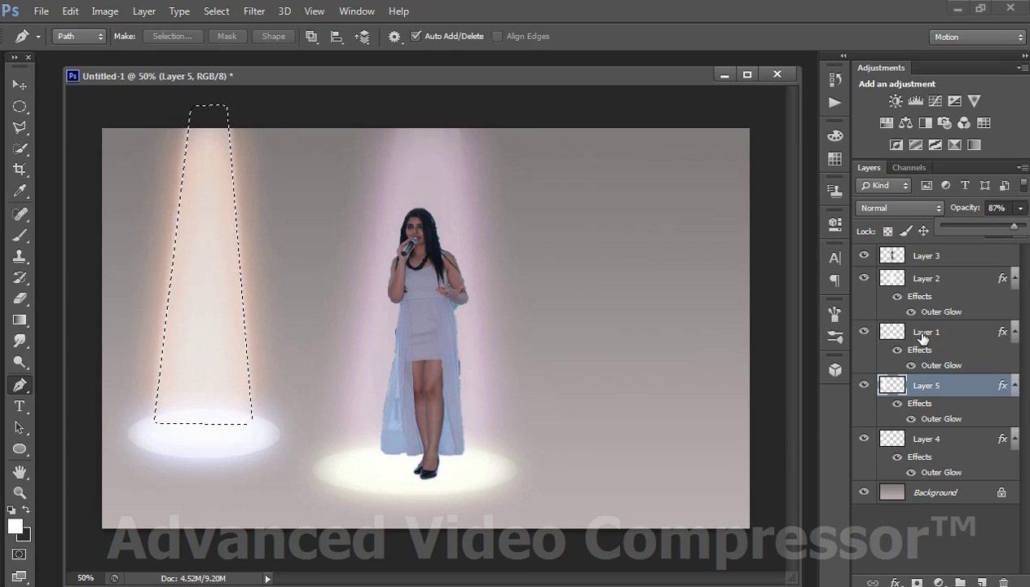
Raise the central beam Layer 2's opacity to 100%, then deselect
{"action": "left_click", "coordinate": [910, 334]}
{"action": "left_click", "coordinate": [901, 281]}
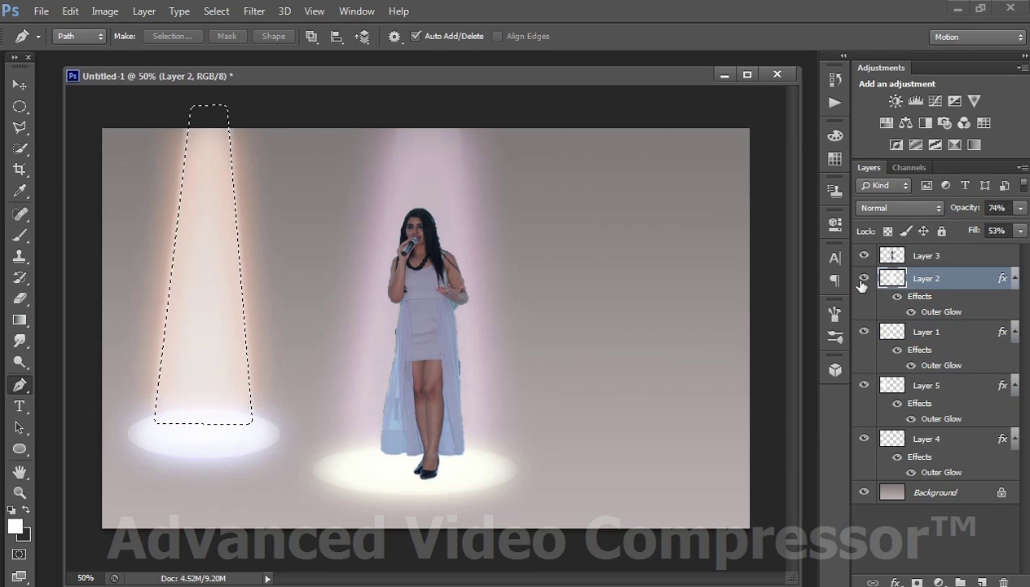
{"action": "left_click", "coordinate": [862, 279]}
{"action": "left_click", "coordinate": [863, 279]}
{"action": "left_click", "coordinate": [1023, 209]}
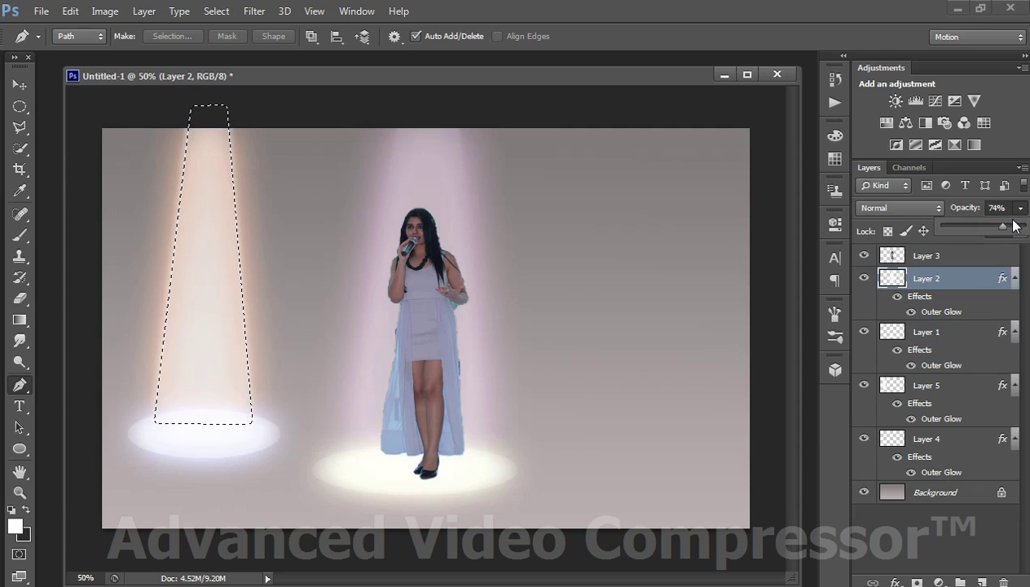
{"action": "left_click_drag", "start_coordinate": [1015, 231], "coordinate": [1028, 234]}
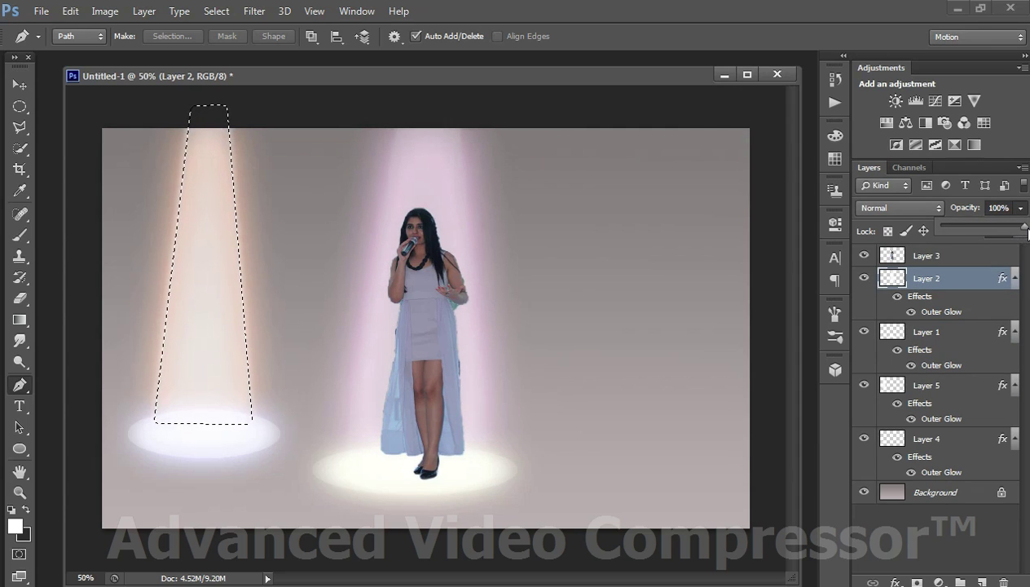
{"action": "left_click", "coordinate": [911, 554]}
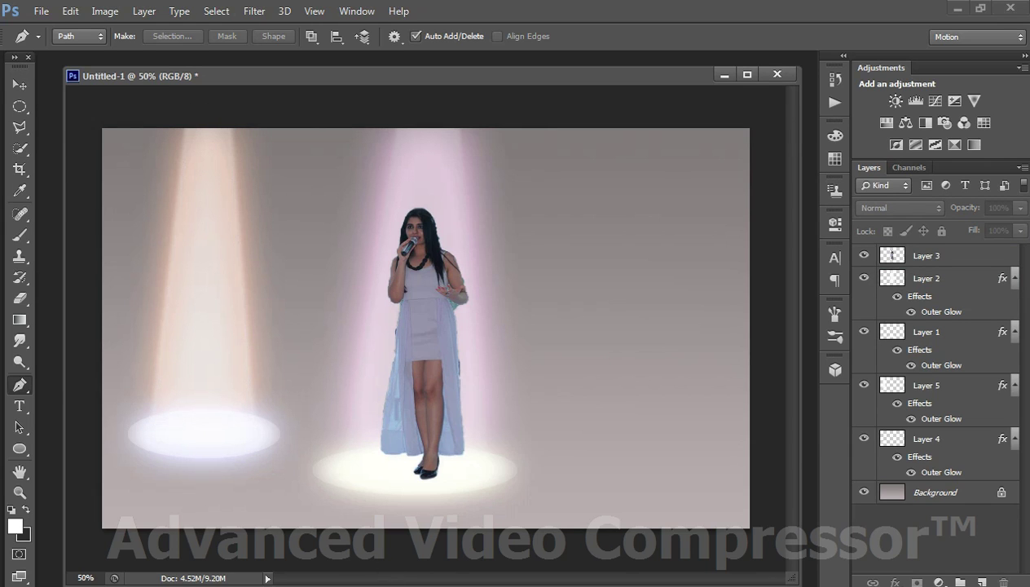
Bring the runway model photo window forward and select the Move tool
{"action": "left_click", "coordinate": [385, 585]}
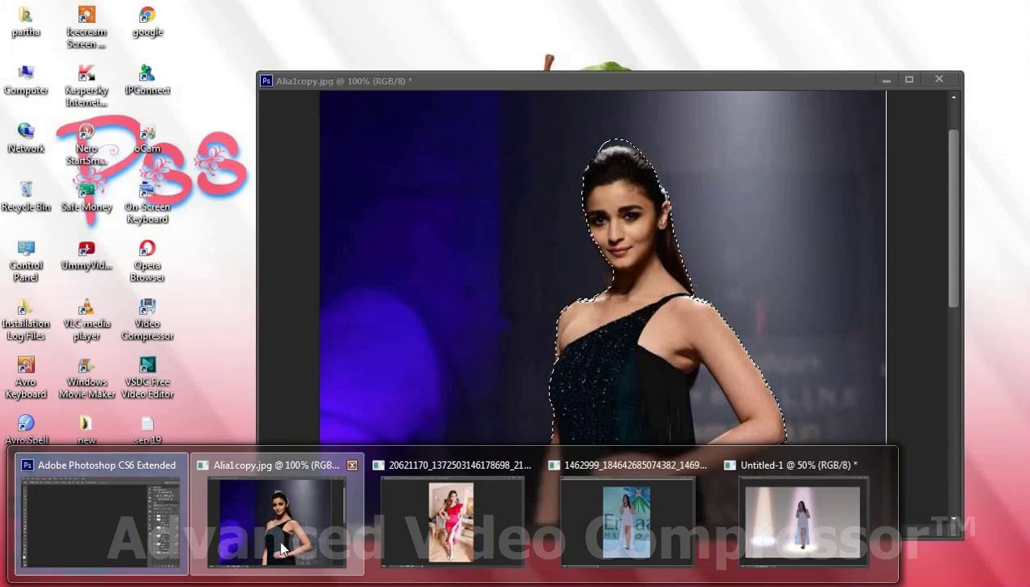
{"action": "left_click", "coordinate": [298, 561]}
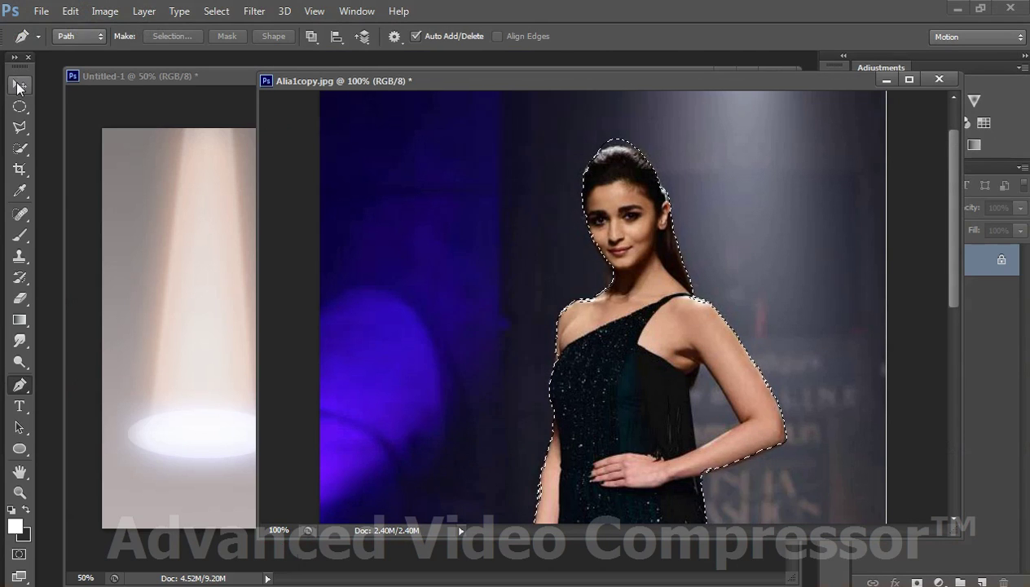
{"action": "left_click", "coordinate": [20, 85]}
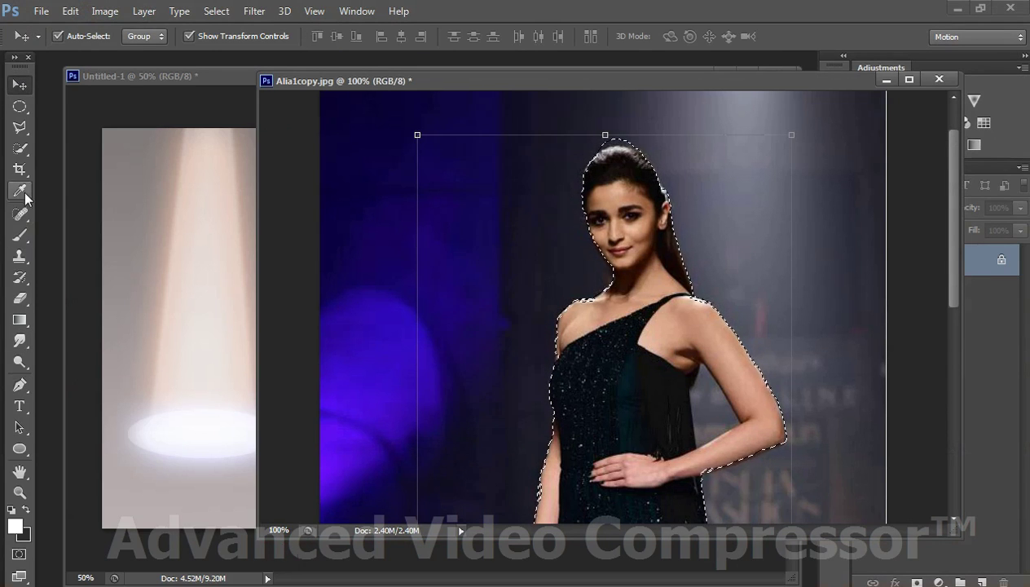
{"action": "left_click", "coordinate": [20, 148]}
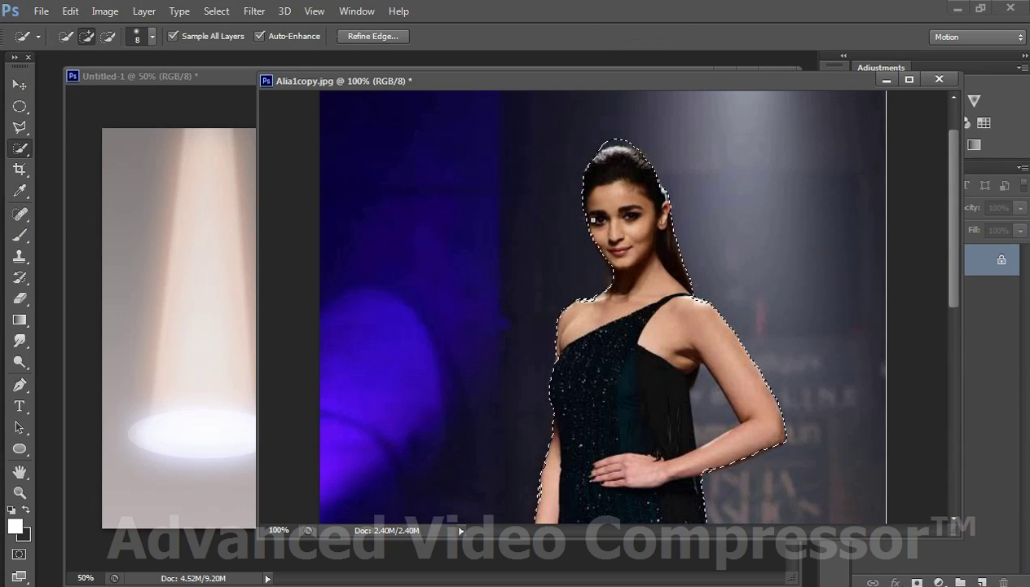
{"action": "right_click", "coordinate": [25, 153]}
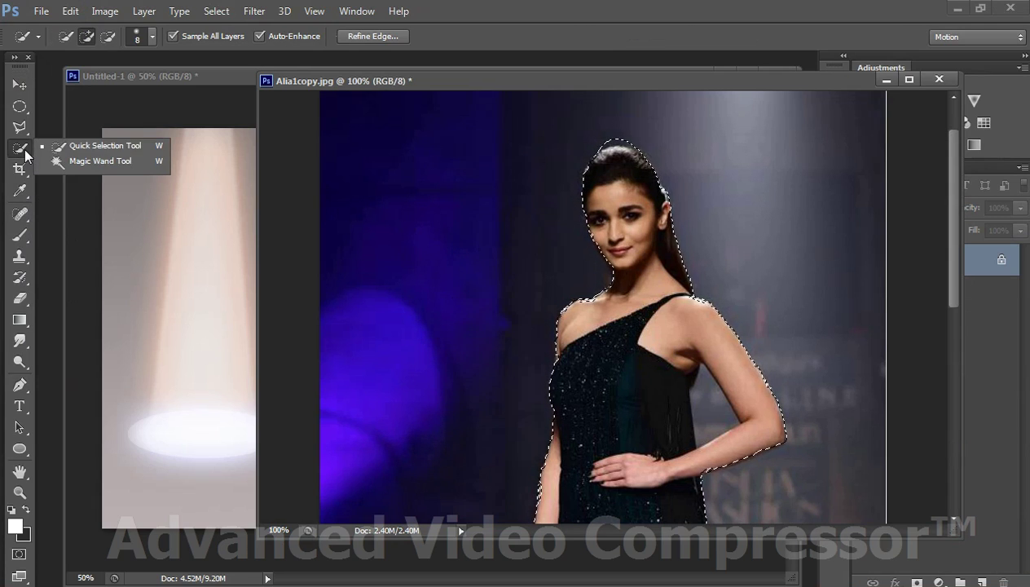
{"action": "left_click", "coordinate": [76, 146]}
{"action": "left_click", "coordinate": [20, 86]}
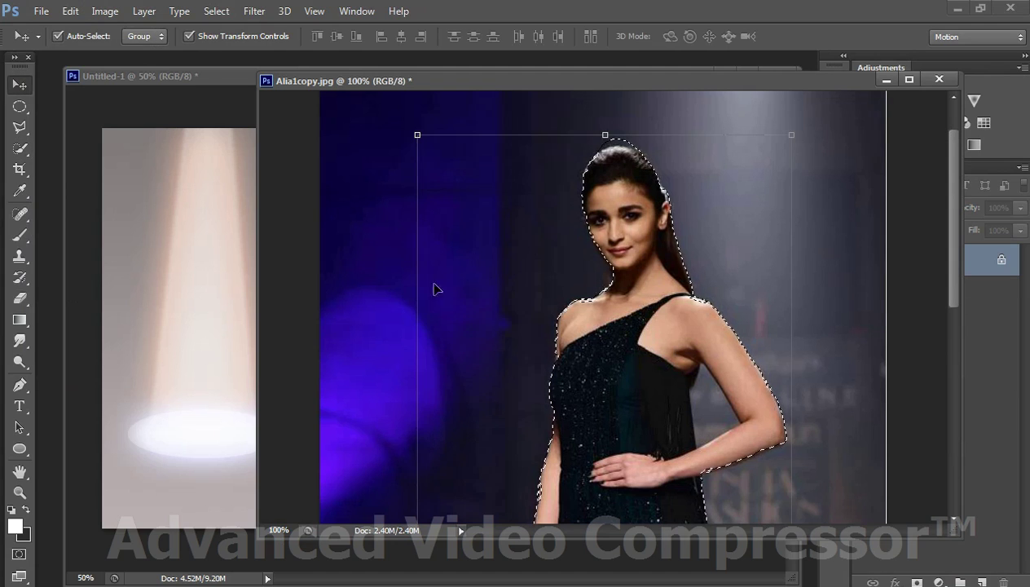
Drag the selected model into the stage scene and shrink her to fit the left beam
{"action": "left_click_drag", "start_coordinate": [615, 356], "coordinate": [198, 329]}
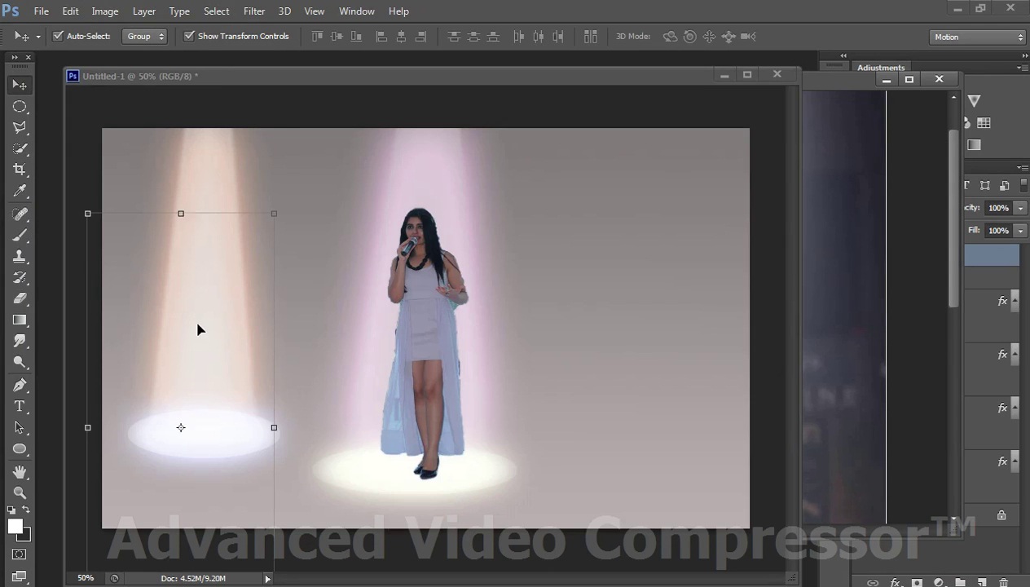
{"action": "left_click", "coordinate": [886, 81]}
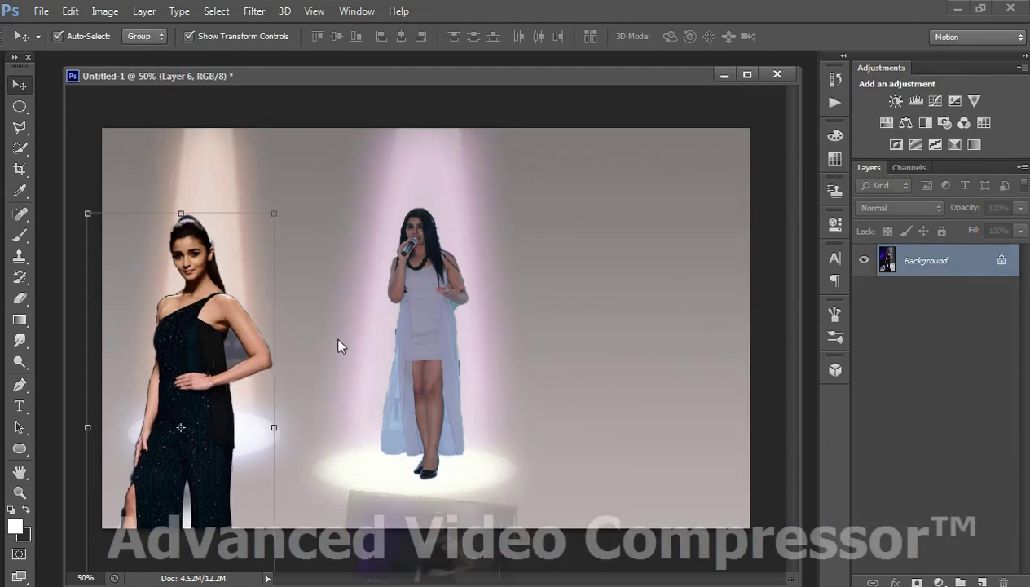
{"action": "left_click_drag", "start_coordinate": [230, 358], "coordinate": [268, 286]}
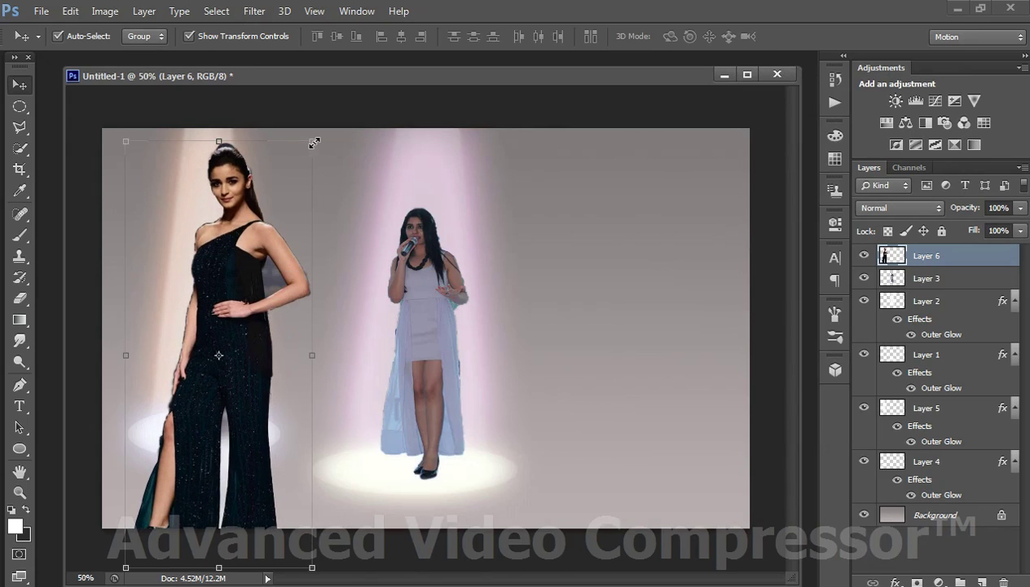
{"action": "left_click_drag", "start_coordinate": [314, 143], "coordinate": [313, 146]}
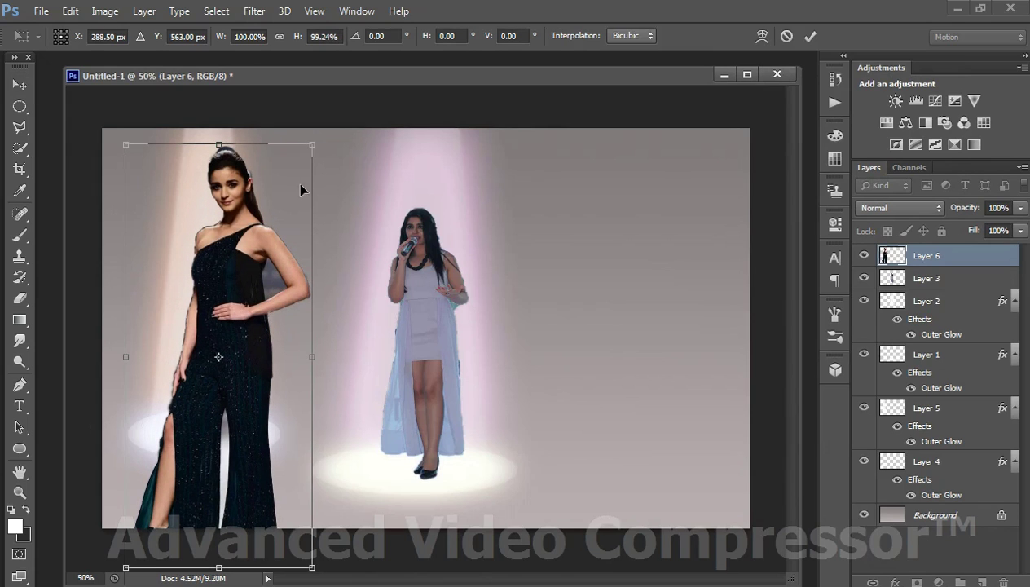
{"action": "left_click_drag", "start_coordinate": [277, 264], "coordinate": [300, 250]}
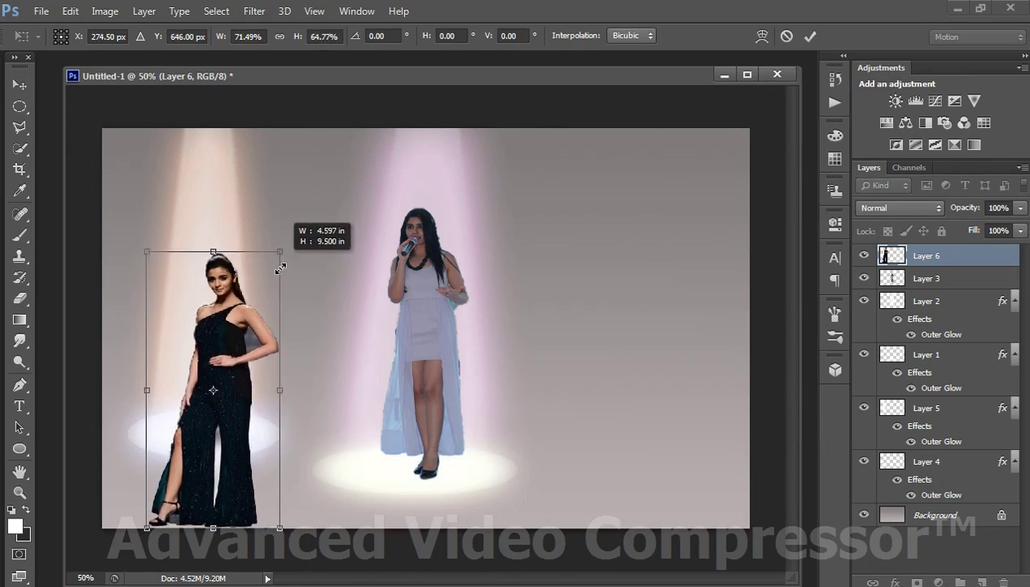
{"action": "mouse_move", "coordinate": [336, 131]}
{"action": "left_mouse_down"}
{"action": "mouse_move", "coordinate": [280, 281]}
{"action": "mouse_move", "coordinate": [239, 235]}
{"action": "left_mouse_up"}
Position the model on the left beam's floor glow at about 58% × 56% and commit
{"action": "left_click_drag", "start_coordinate": [278, 438], "coordinate": [257, 446]}
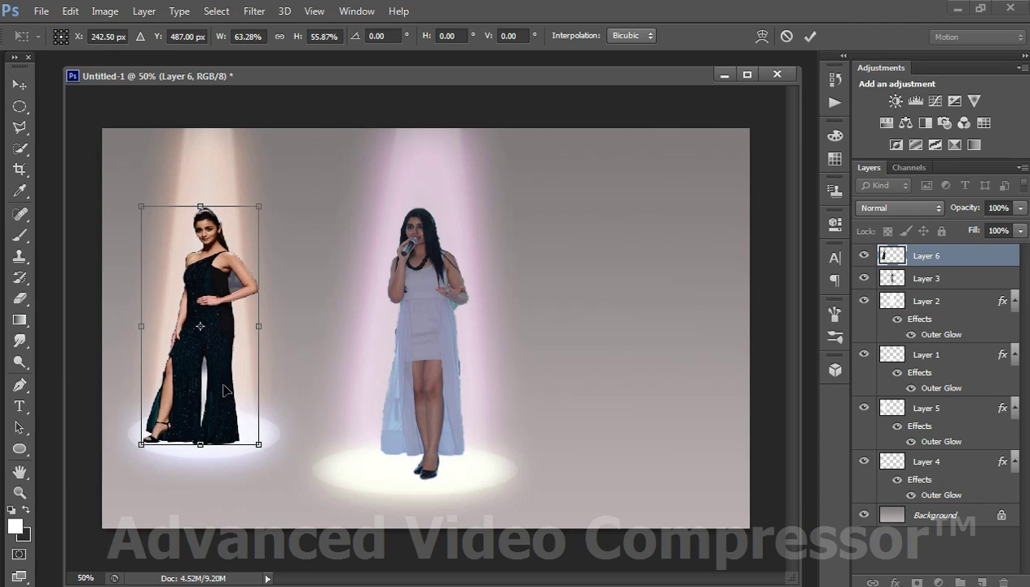
{"action": "left_click_drag", "start_coordinate": [225, 382], "coordinate": [230, 381]}
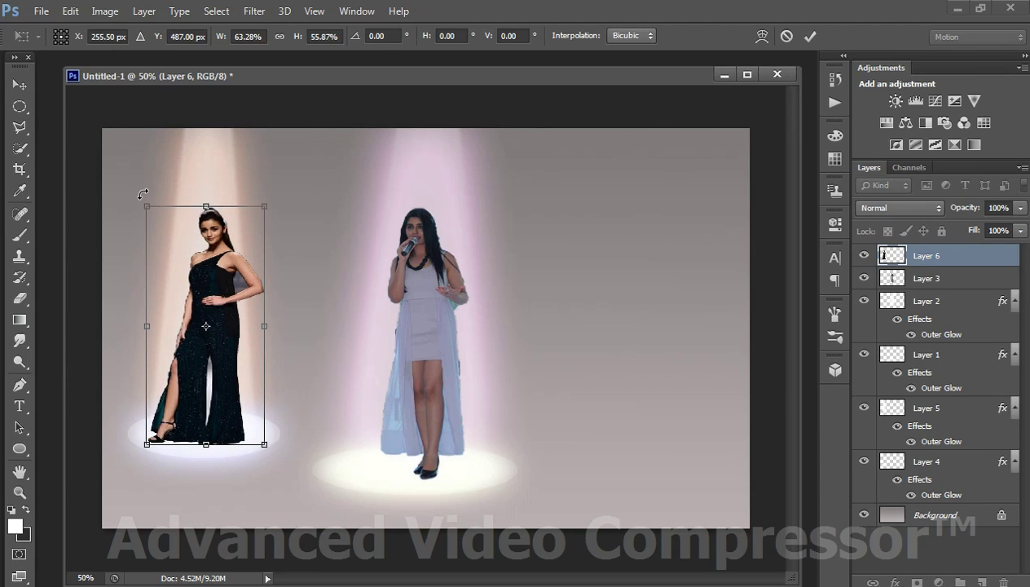
{"action": "left_click_drag", "start_coordinate": [148, 202], "coordinate": [155, 200]}
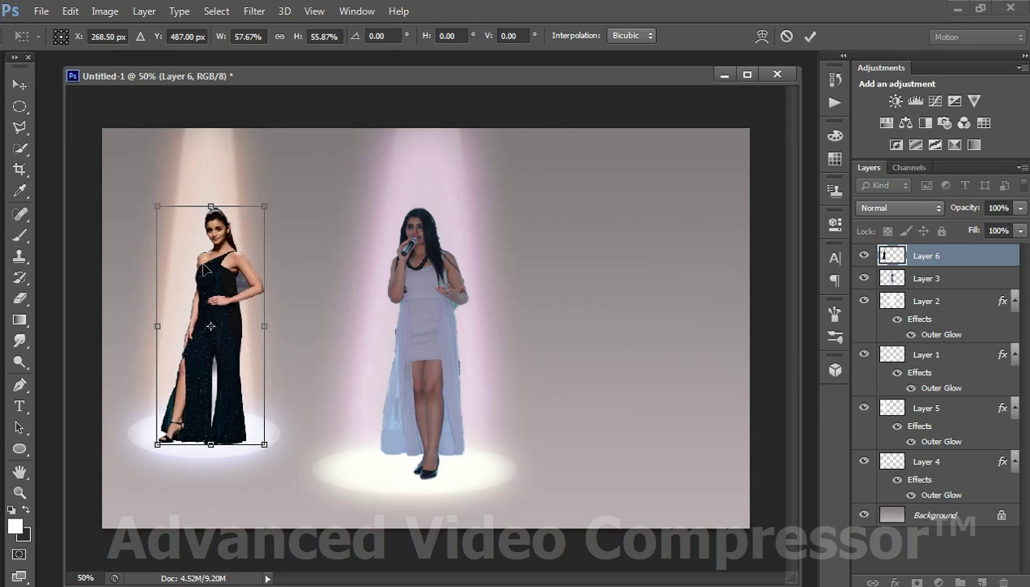
{"action": "left_click_drag", "start_coordinate": [203, 268], "coordinate": [192, 269]}
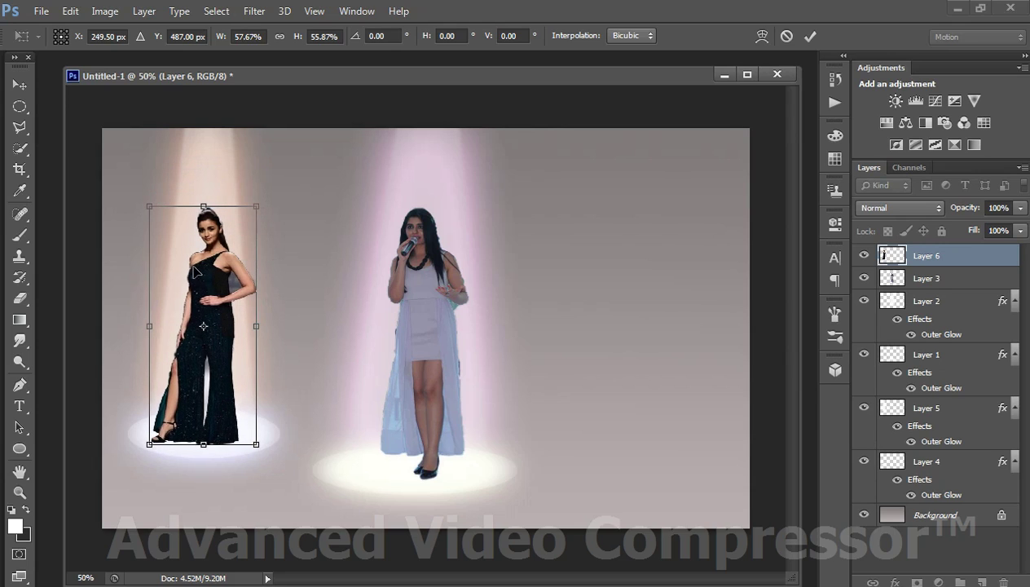
{"action": "key", "text": "Return"}
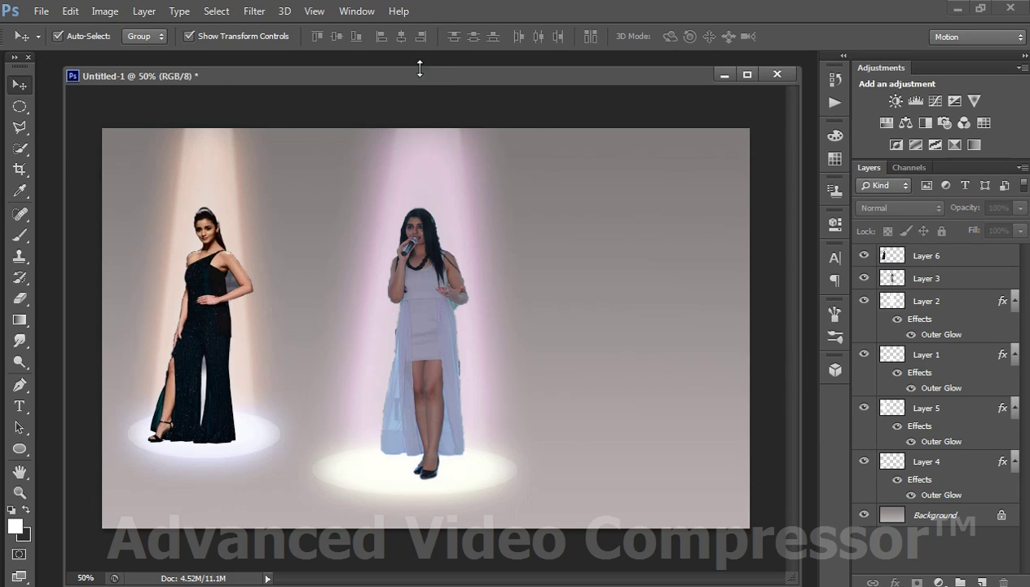
Create an empty Layer 7 directly above the Background layer
{"action": "left_click_drag", "start_coordinate": [419, 80], "coordinate": [417, 79]}
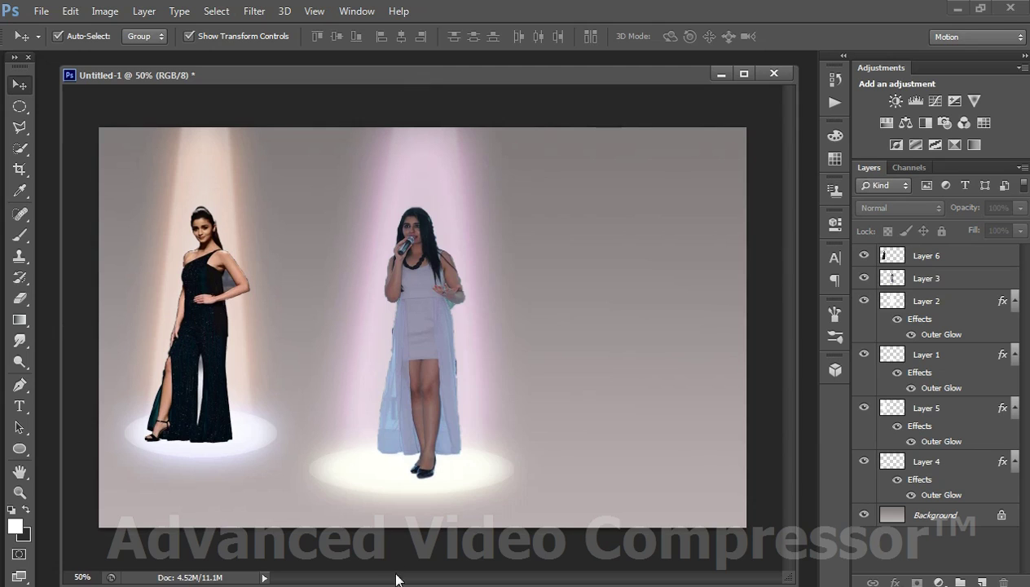
{"action": "key", "text": "alt+Tab"}
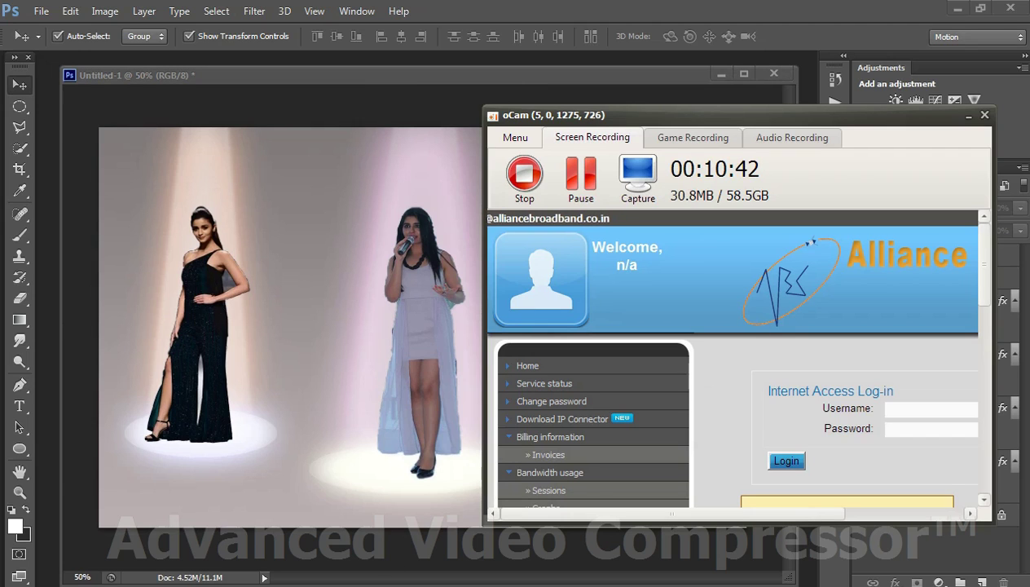
{"action": "key", "text": "alt+Tab"}
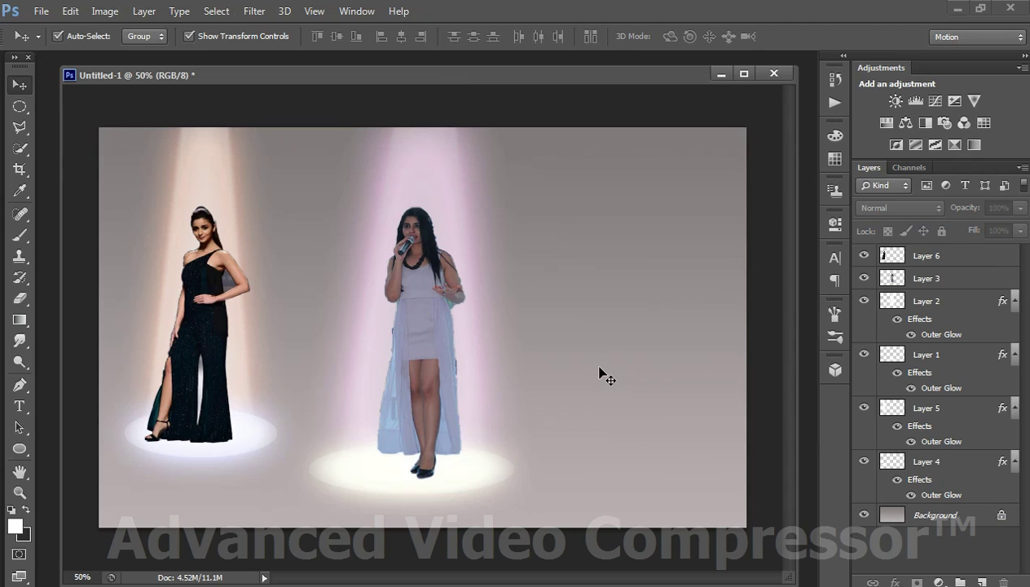
{"action": "left_click", "coordinate": [912, 516]}
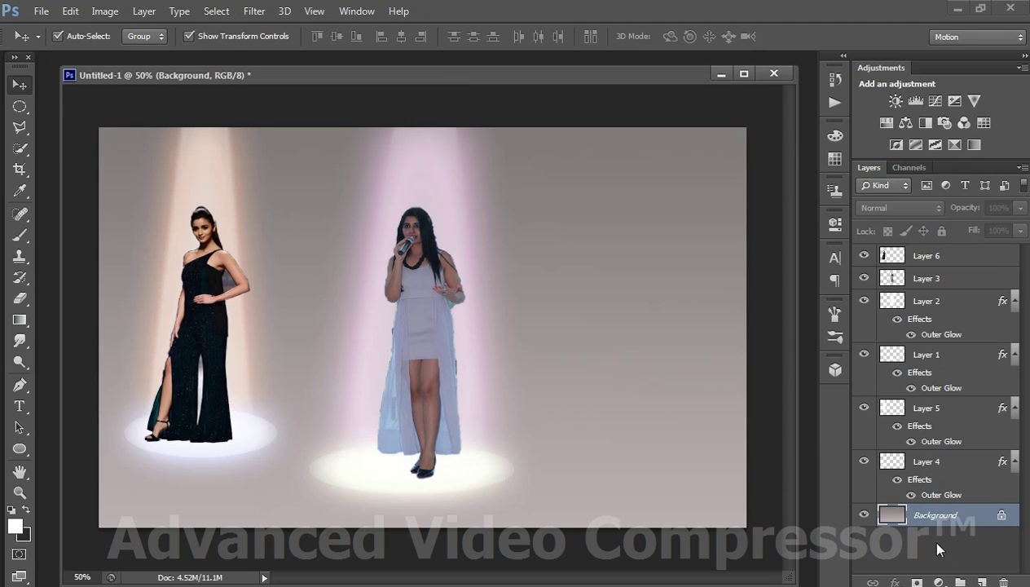
{"action": "left_click", "coordinate": [984, 581]}
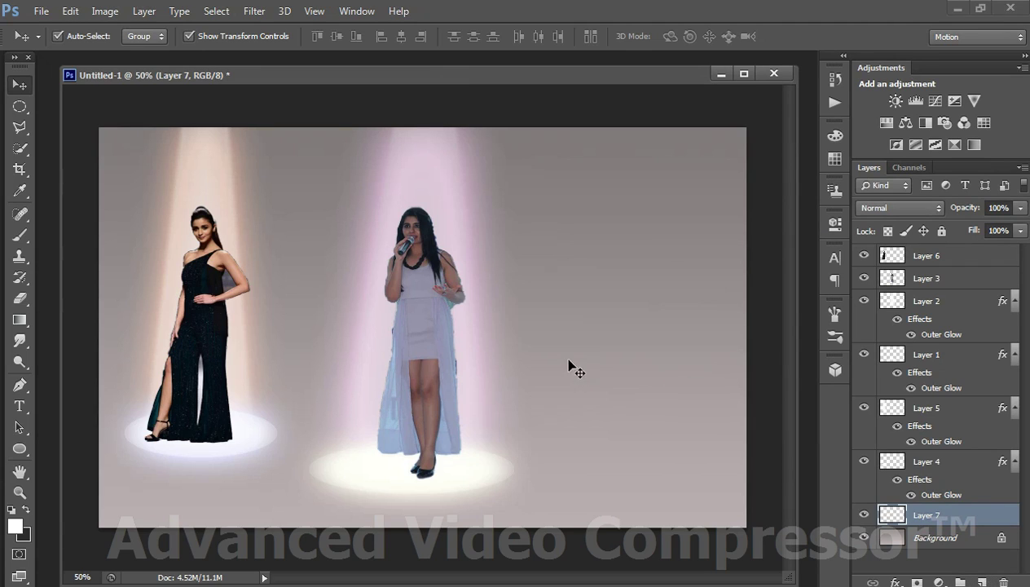
Draw a wide elliptical selection on the right floor beside the singer and fill it white
{"action": "left_click", "coordinate": [19, 106]}
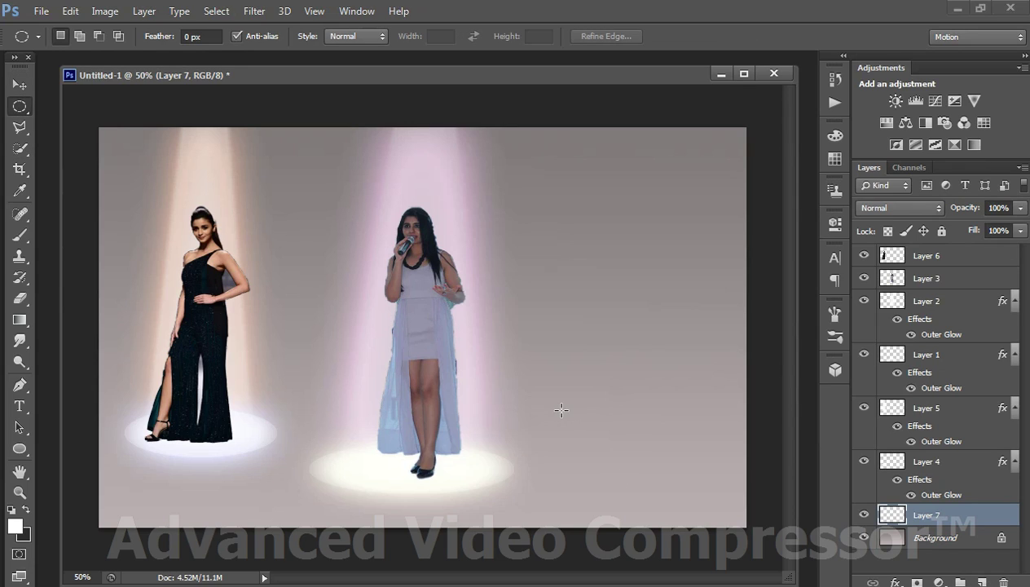
{"action": "left_click_drag", "start_coordinate": [566, 437], "coordinate": [690, 440]}
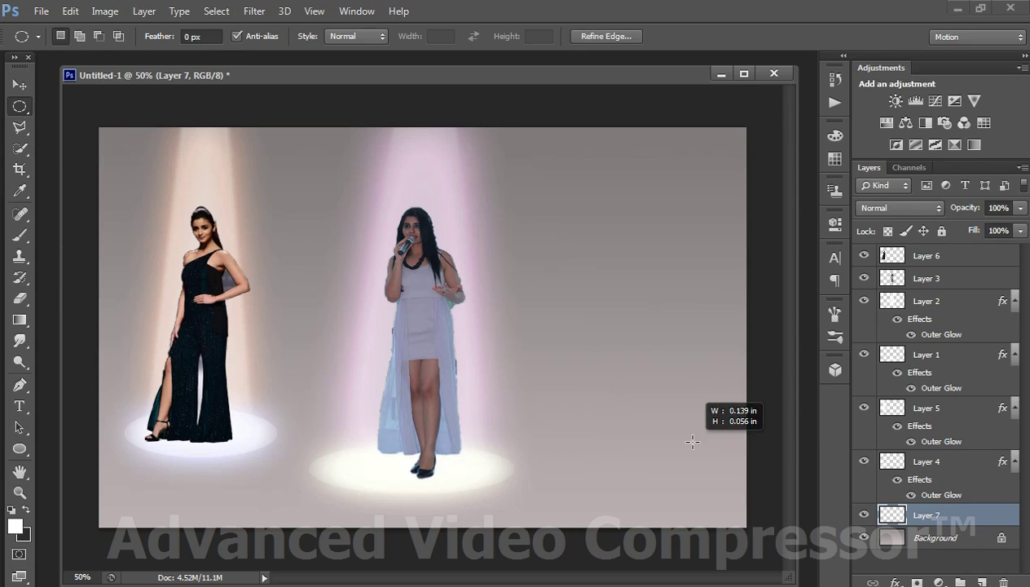
{"action": "left_click_drag", "start_coordinate": [580, 425], "coordinate": [737, 483]}
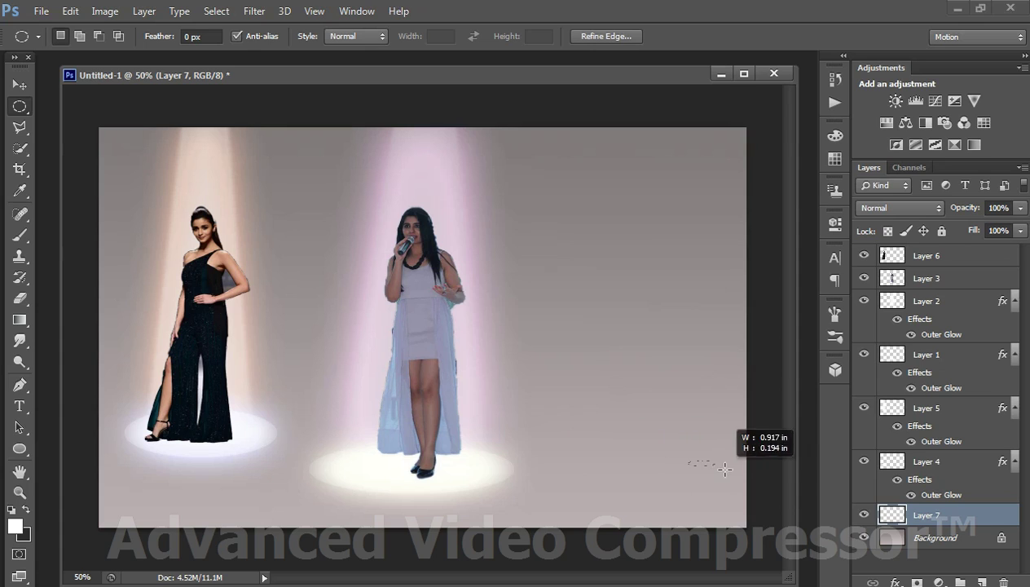
{"action": "left_click_drag", "start_coordinate": [586, 421], "coordinate": [742, 466]}
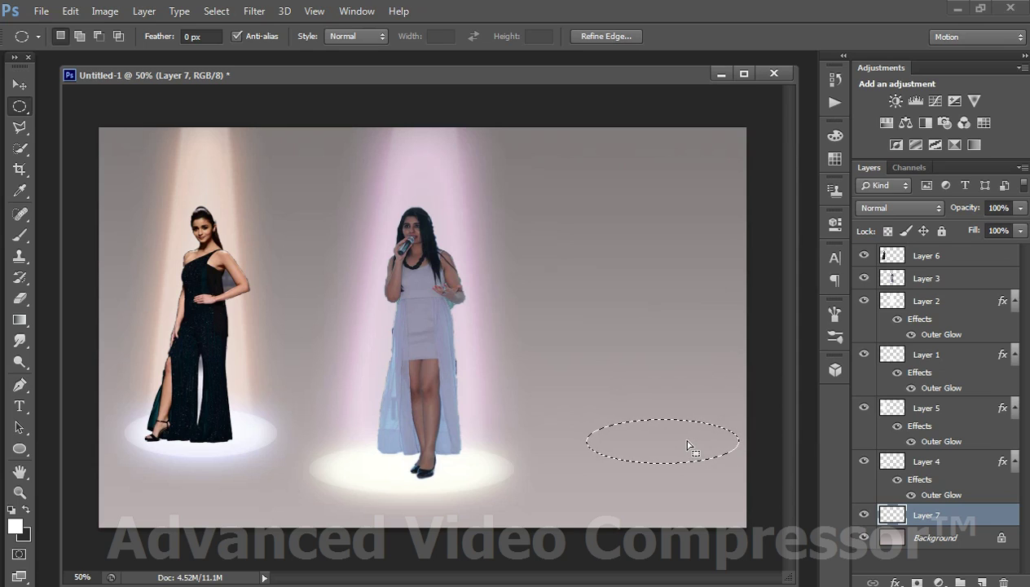
{"action": "left_click_drag", "start_coordinate": [686, 446], "coordinate": [676, 440]}
{"action": "left_click_drag", "start_coordinate": [587, 448], "coordinate": [736, 462]}
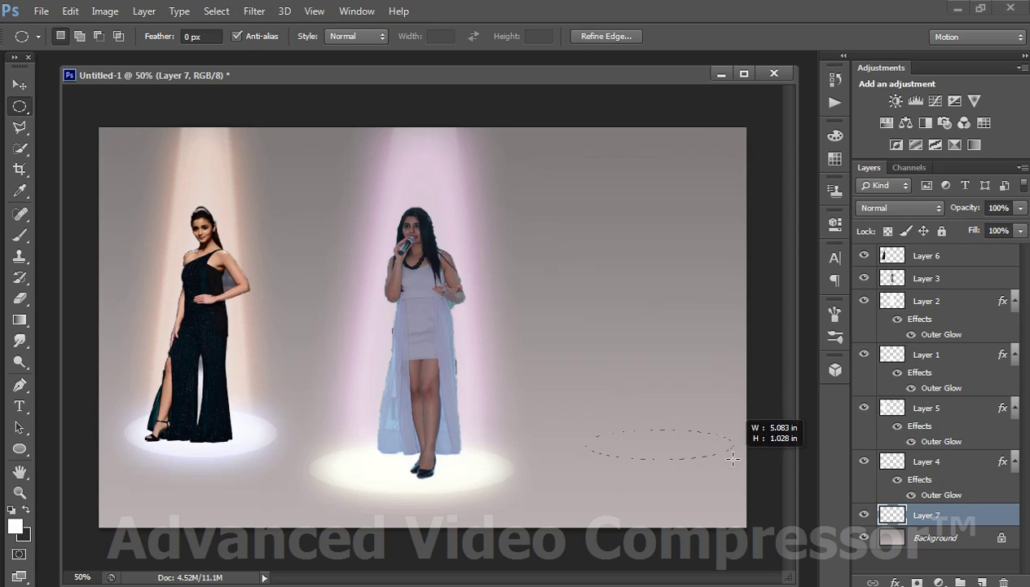
{"action": "left_click", "coordinate": [736, 463]}
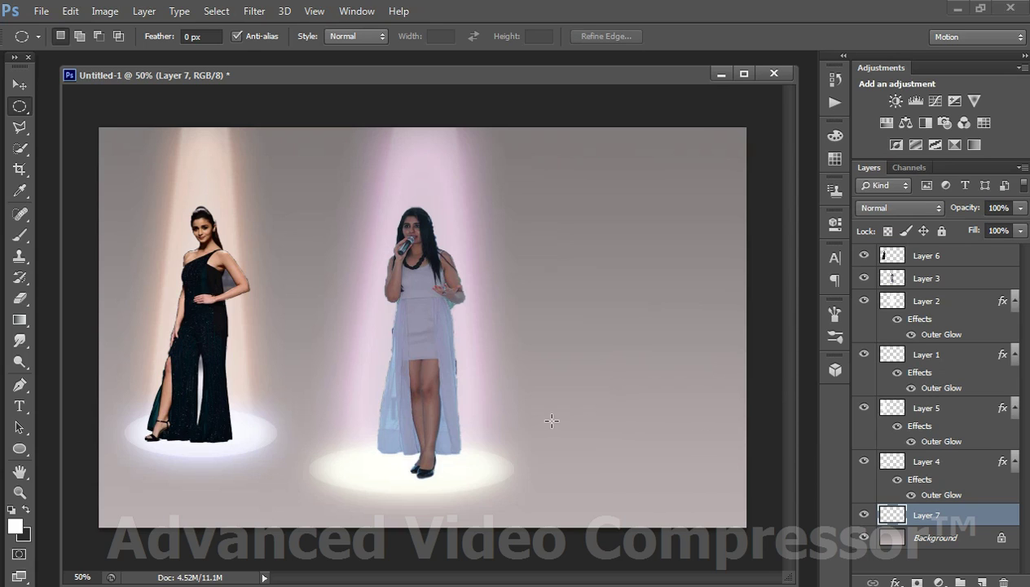
{"action": "left_click_drag", "start_coordinate": [567, 454], "coordinate": [708, 453]}
{"action": "left_click", "coordinate": [709, 453]}
{"action": "left_click_drag", "start_coordinate": [567, 412], "coordinate": [728, 453]}
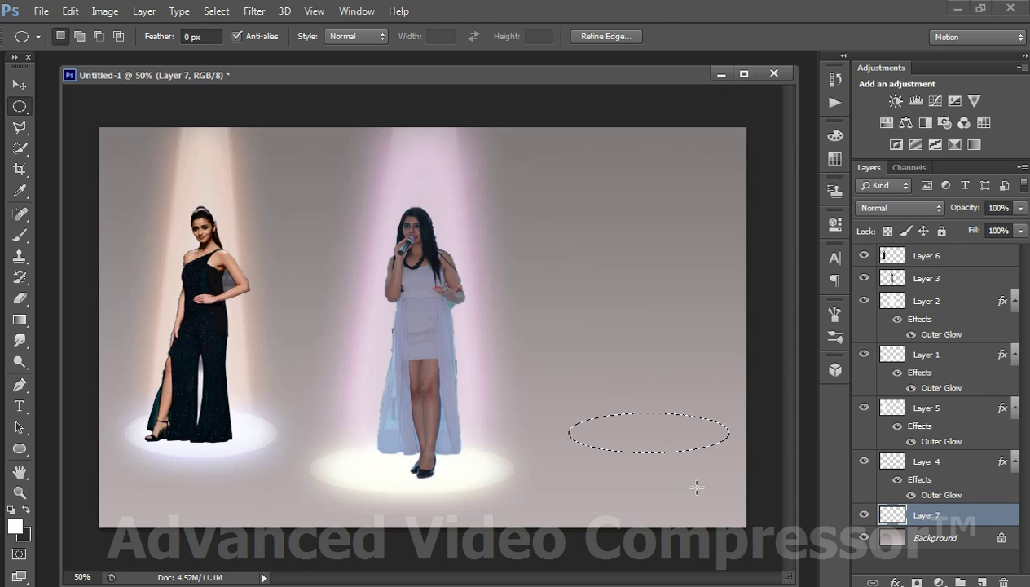
{"action": "key", "text": "alt+BackSpace"}
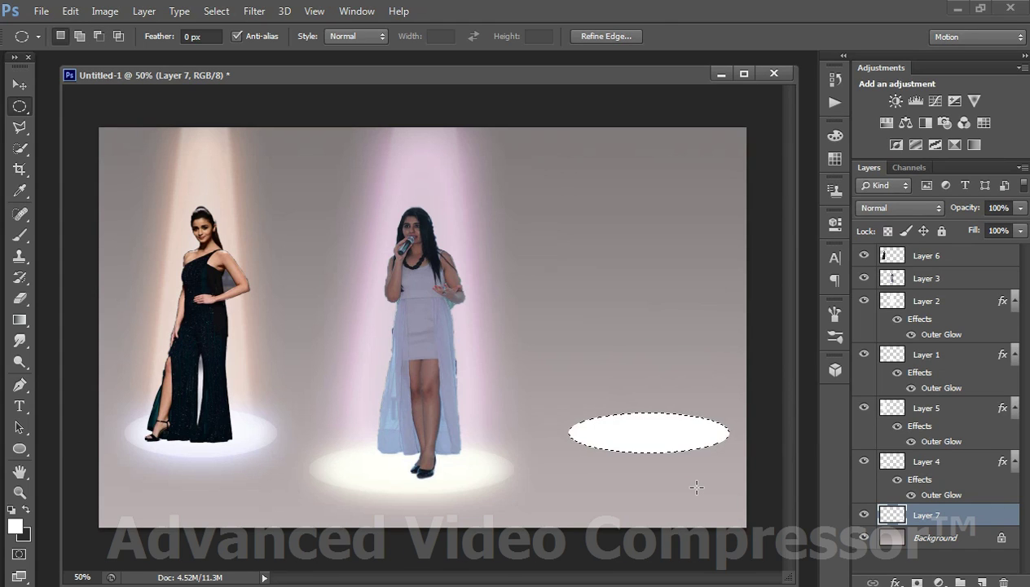
Apply a 30.5-pixel Gaussian Blur to the right floor ellipse
{"action": "left_click", "coordinate": [254, 10]}
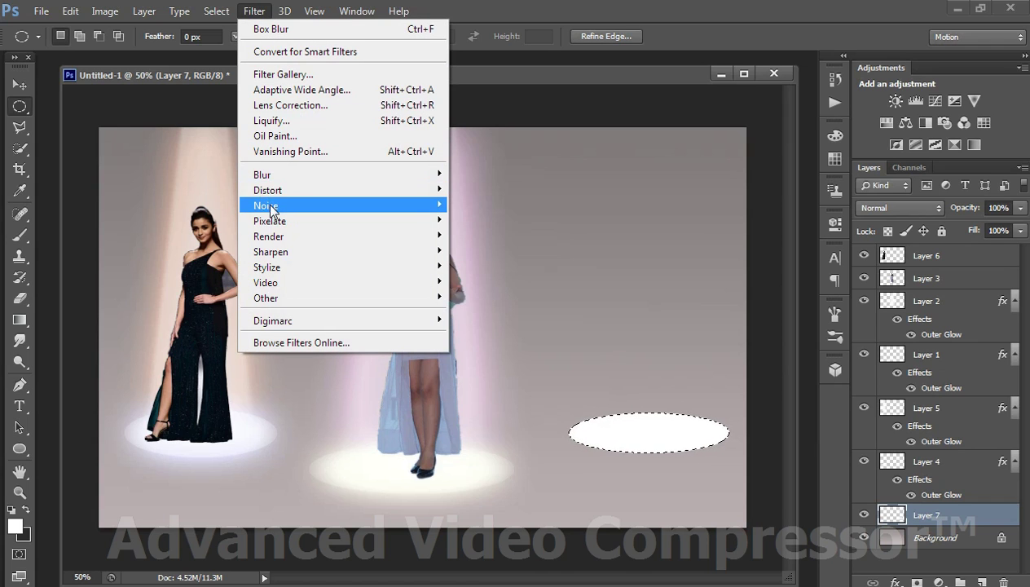
{"action": "mouse_move", "coordinate": [262, 175]}
{"action": "left_click", "coordinate": [494, 289]}
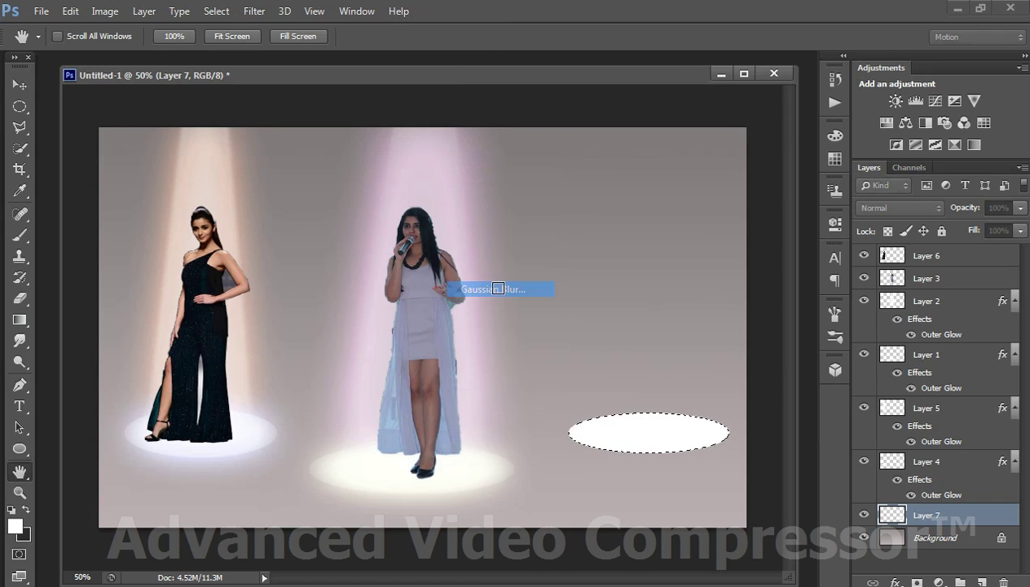
{"action": "left_click", "coordinate": [822, 380]}
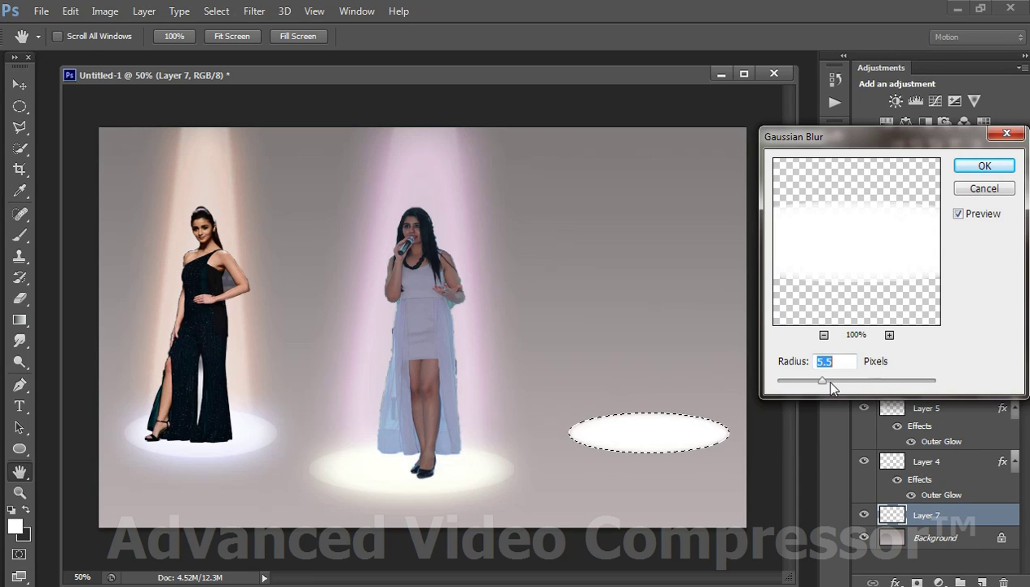
{"action": "left_click_drag", "start_coordinate": [837, 380], "coordinate": [862, 386]}
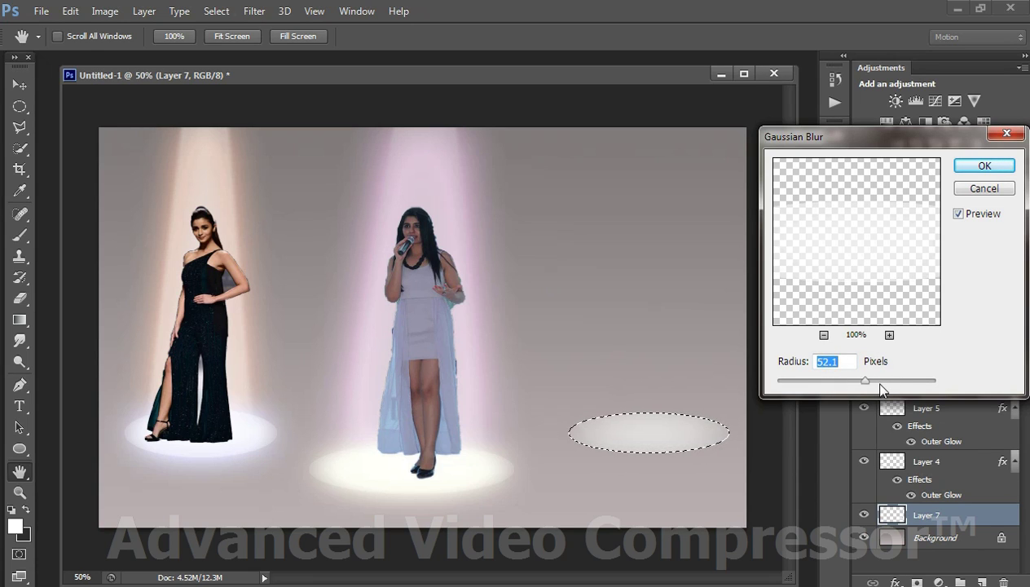
{"action": "left_click", "coordinate": [845, 381]}
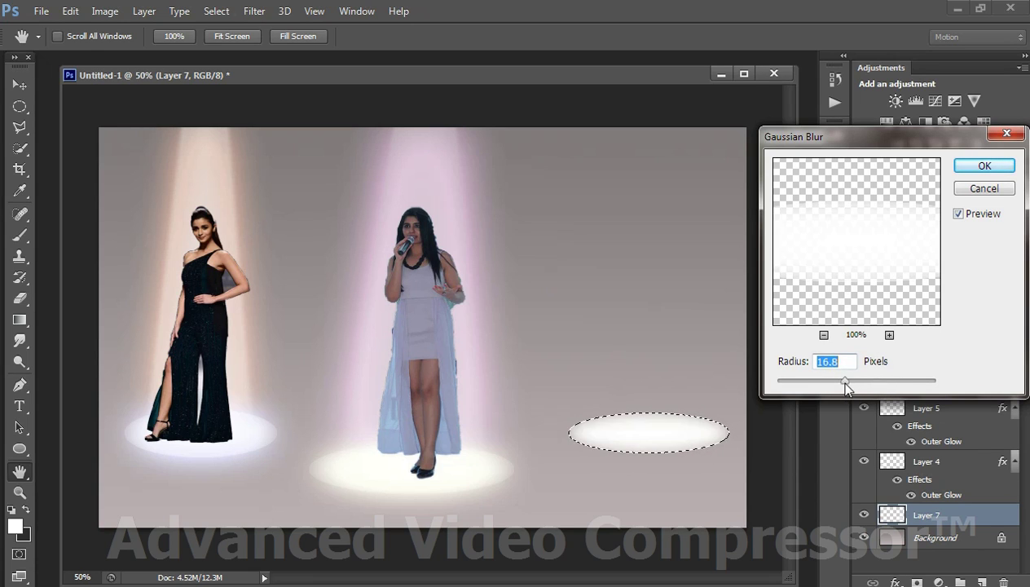
{"action": "left_click_drag", "start_coordinate": [848, 383], "coordinate": [852, 383]}
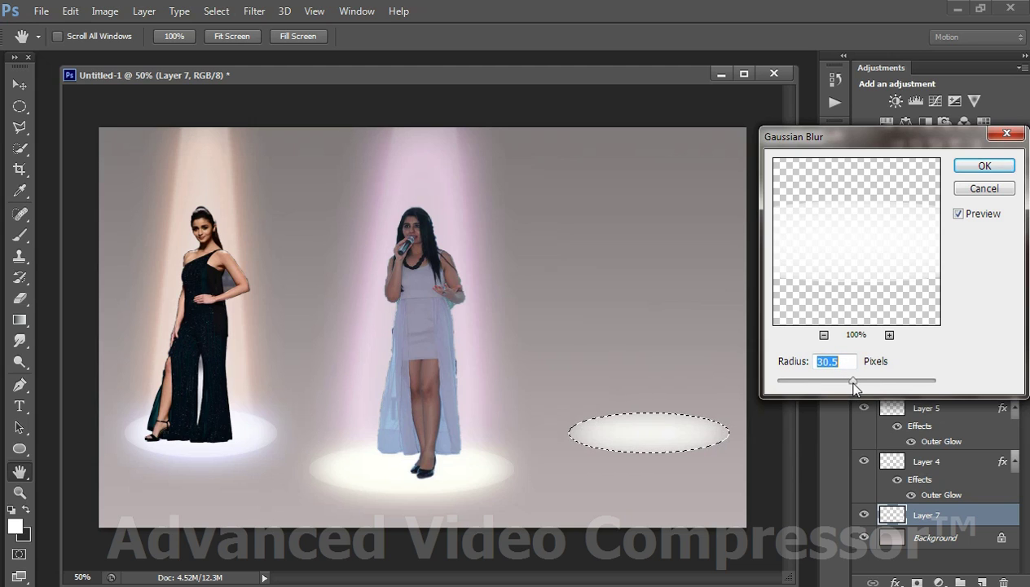
{"action": "left_click", "coordinate": [966, 171]}
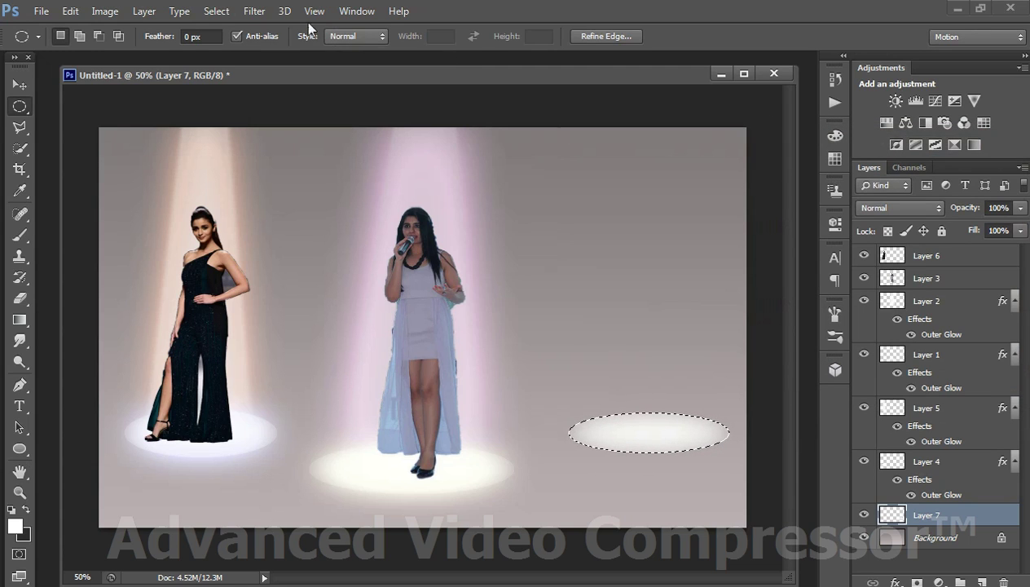
Add a 39-pixel Box Blur to the right floor ellipse
{"action": "left_click", "coordinate": [264, 14]}
{"action": "mouse_move", "coordinate": [342, 174]}
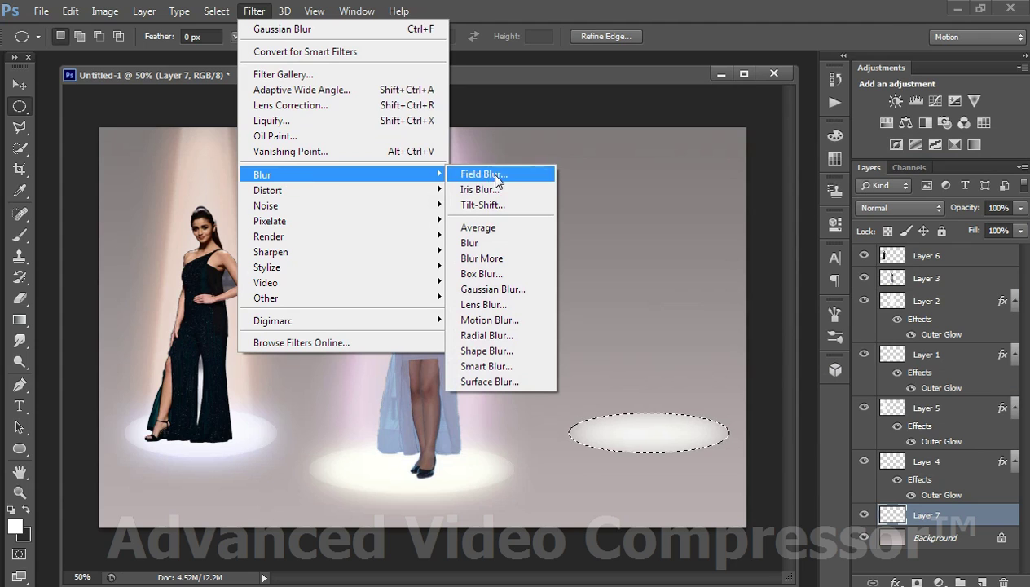
{"action": "left_click", "coordinate": [488, 275]}
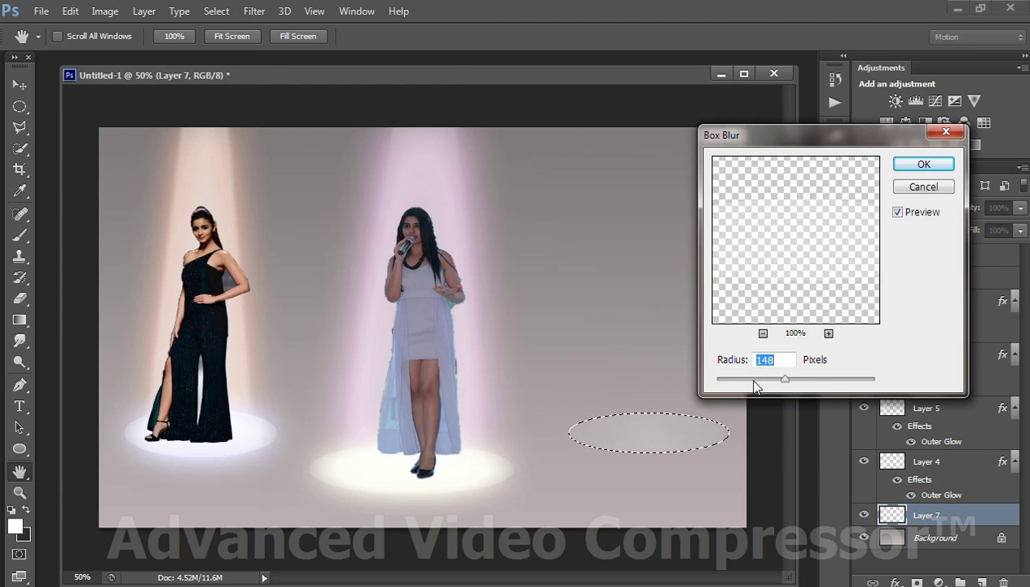
{"action": "left_click_drag", "start_coordinate": [784, 382], "coordinate": [750, 384]}
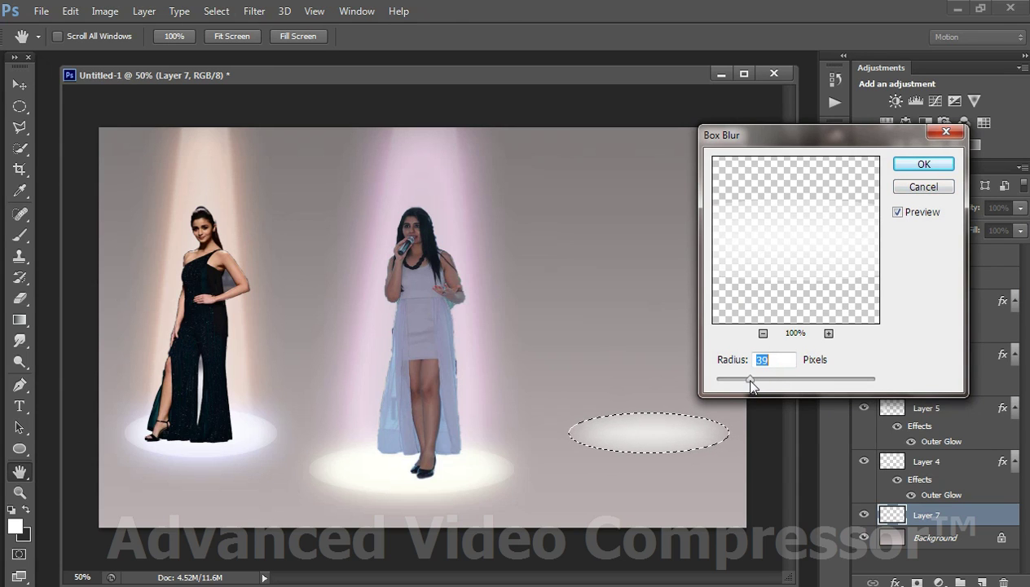
{"action": "left_click", "coordinate": [903, 173]}
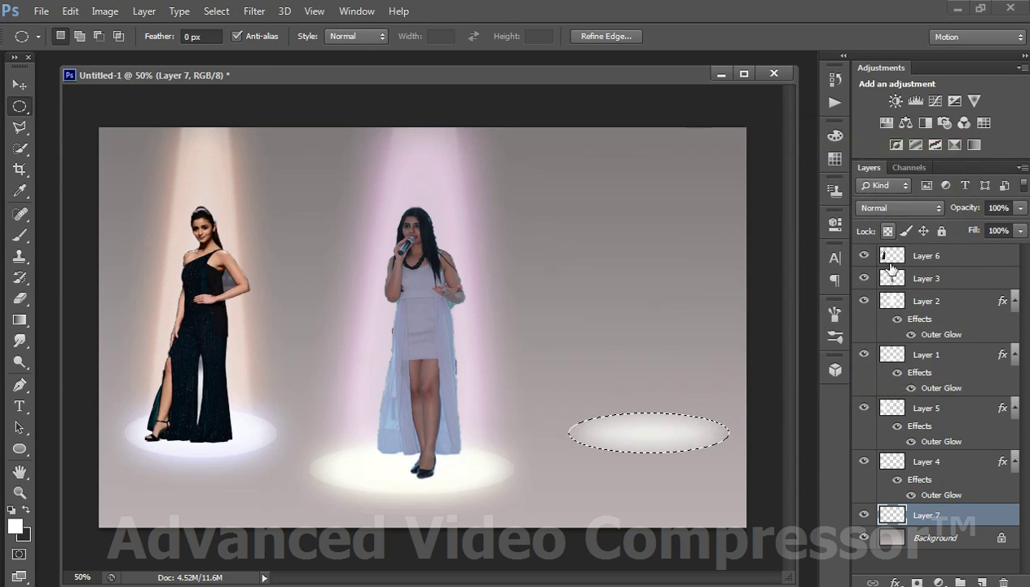
Enable Outer Glow on Layer 7 and start shifting the glow colour to pink
{"action": "right_click", "coordinate": [889, 511]}
{"action": "left_click", "coordinate": [824, 127]}
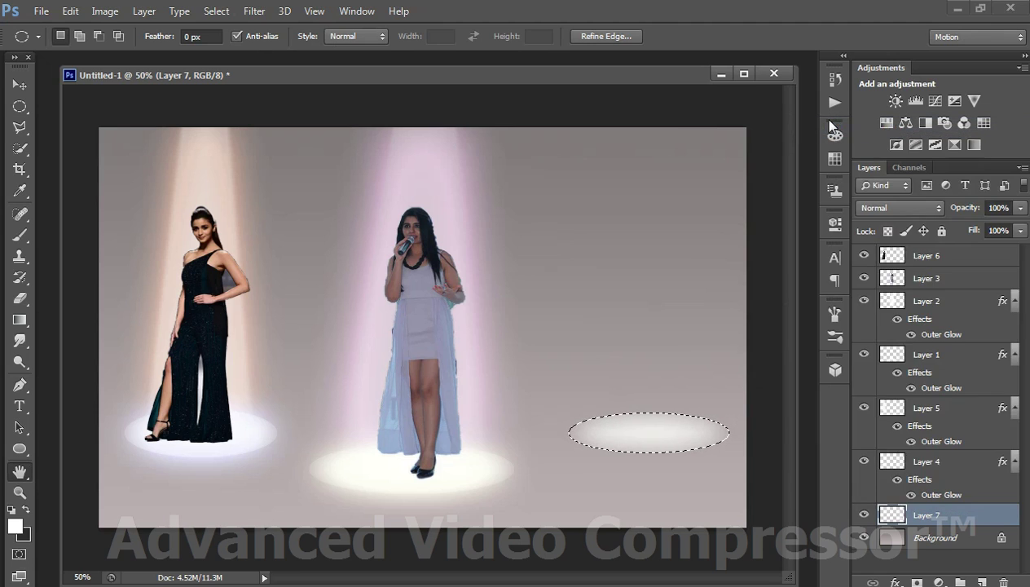
{"action": "mouse_move", "coordinate": [799, 157]}
{"action": "left_mouse_down"}
{"action": "mouse_move", "coordinate": [269, 87]}
{"action": "mouse_move", "coordinate": [293, 104]}
{"action": "left_mouse_up"}
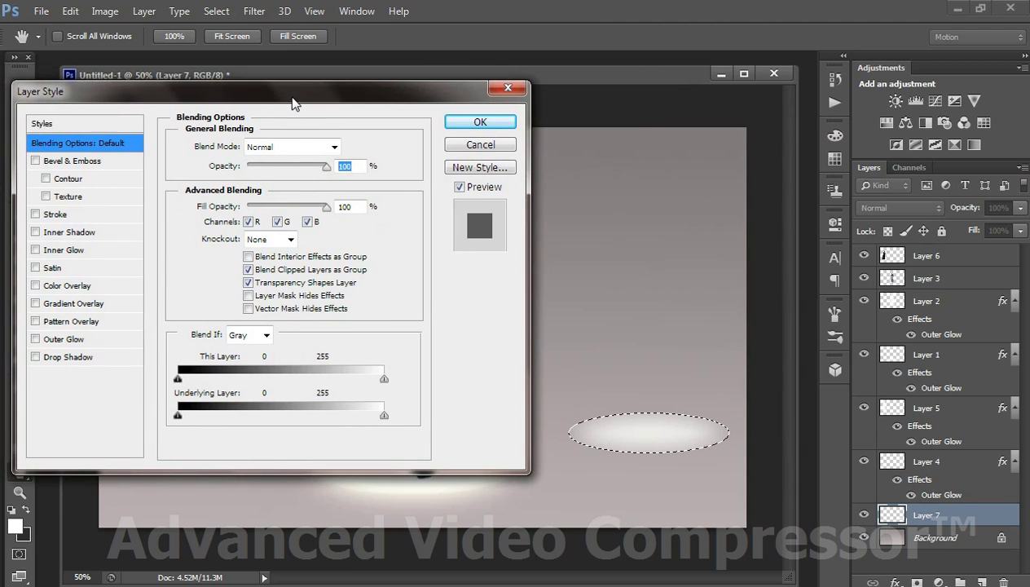
{"action": "left_click", "coordinate": [89, 340]}
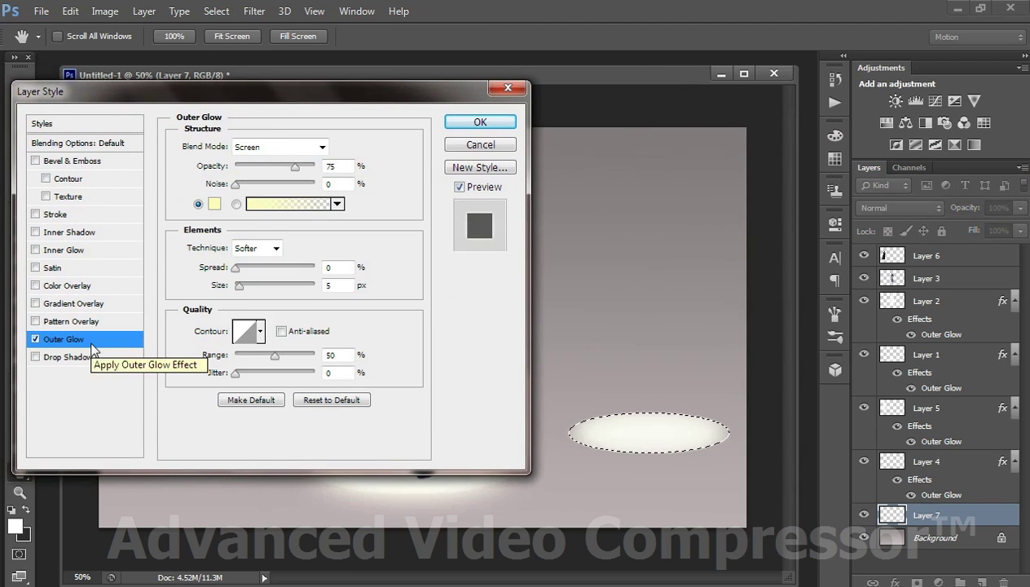
{"action": "left_click", "coordinate": [216, 207]}
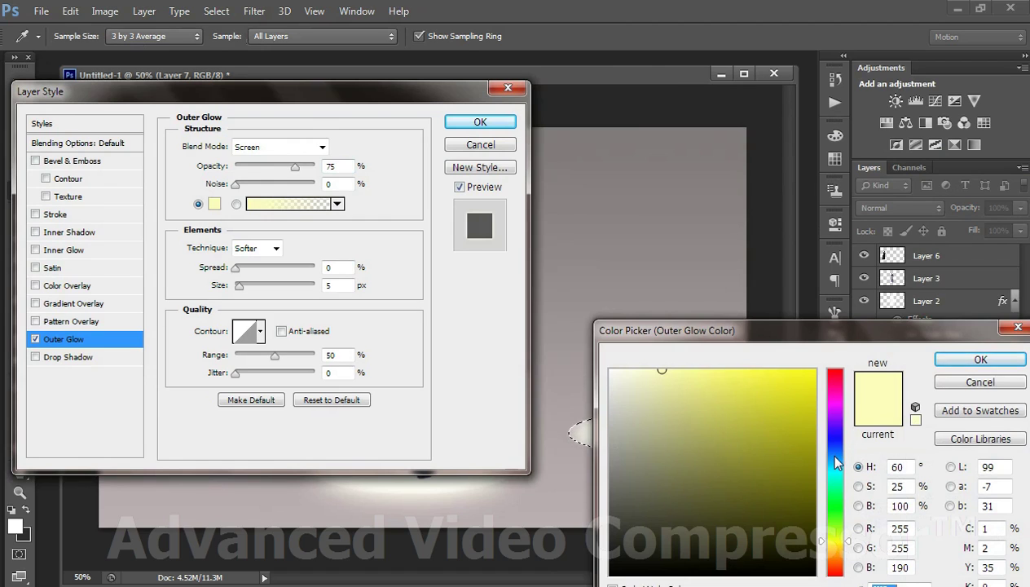
{"action": "left_click", "coordinate": [842, 405]}
{"action": "left_click_drag", "start_coordinate": [776, 335], "coordinate": [901, 333]}
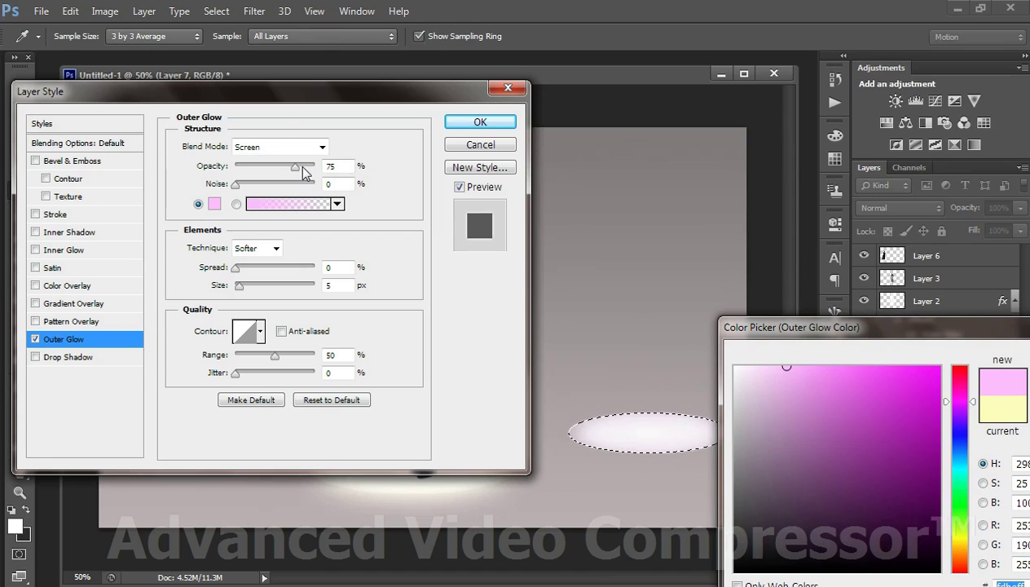
Confirm the pale pink glow colour and make first adjustments to opacity, size and range
{"action": "left_click_drag", "start_coordinate": [880, 331], "coordinate": [705, 327]}
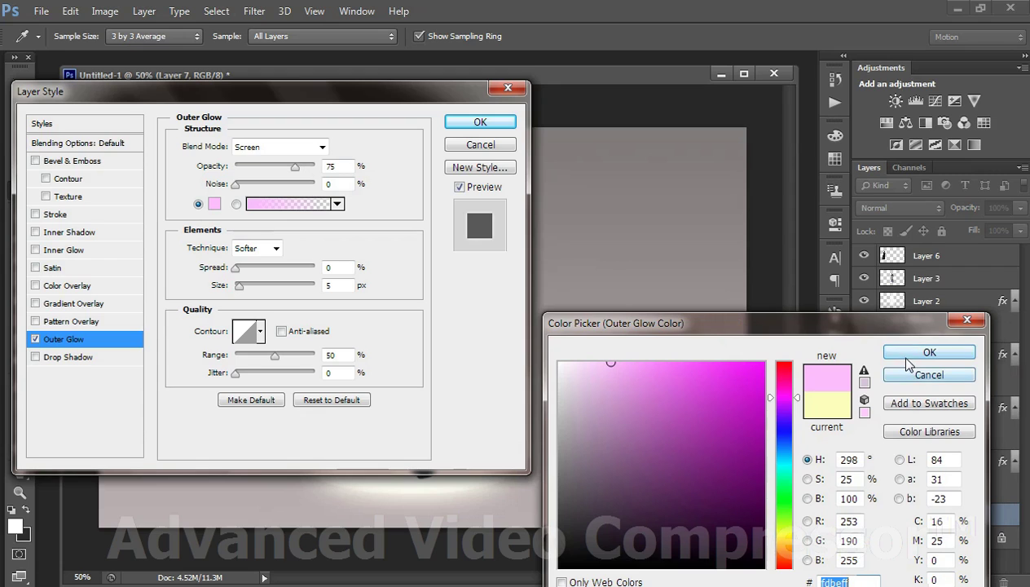
{"action": "left_click", "coordinate": [921, 354]}
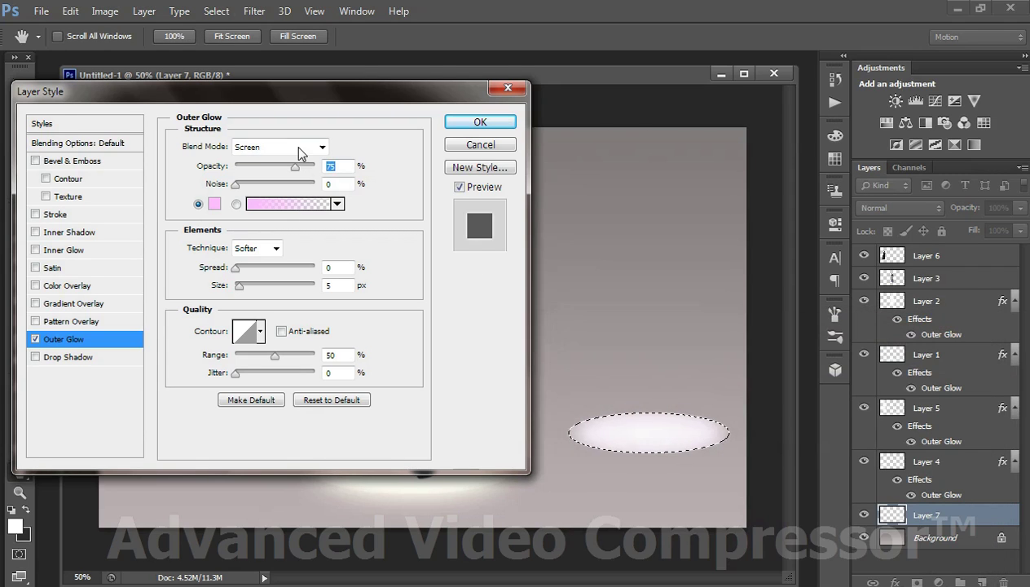
{"action": "left_click_drag", "start_coordinate": [294, 166], "coordinate": [313, 166]}
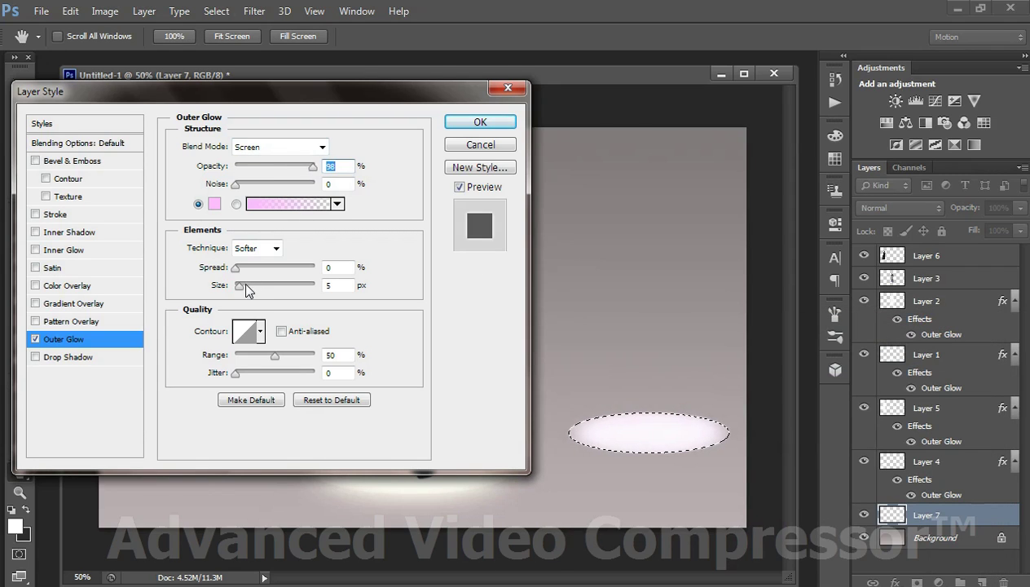
{"action": "left_click_drag", "start_coordinate": [246, 286], "coordinate": [267, 285]}
{"action": "left_click_drag", "start_coordinate": [274, 355], "coordinate": [261, 356]}
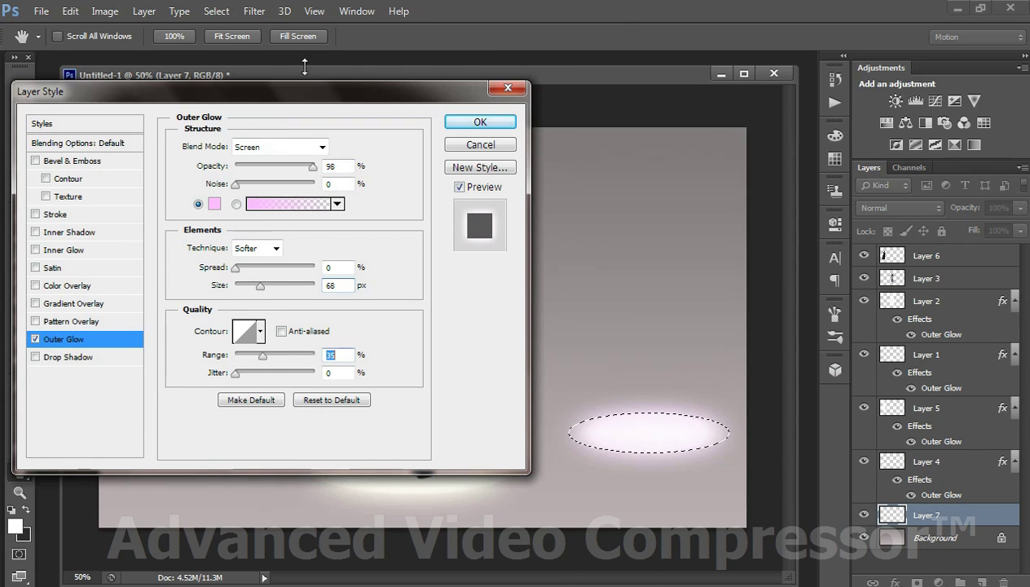
Set the outer glow to 100% opacity, 40% range and 100 px size, and apply it
{"action": "mouse_move", "coordinate": [307, 108]}
{"action": "left_mouse_down"}
{"action": "mouse_move", "coordinate": [356, 39]}
{"action": "mouse_move", "coordinate": [343, 70]}
{"action": "left_mouse_up"}
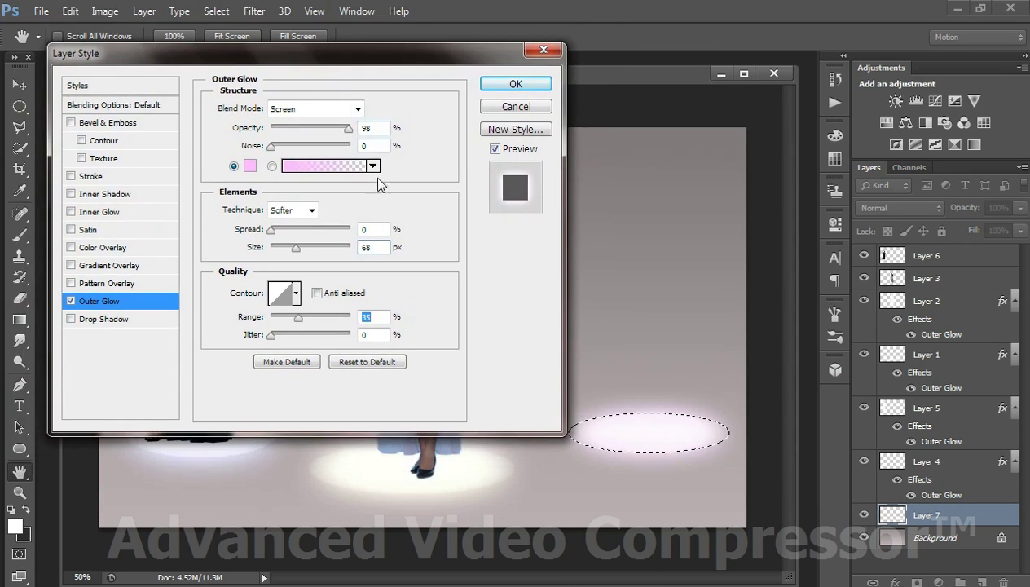
{"action": "left_click_drag", "start_coordinate": [352, 130], "coordinate": [361, 131]}
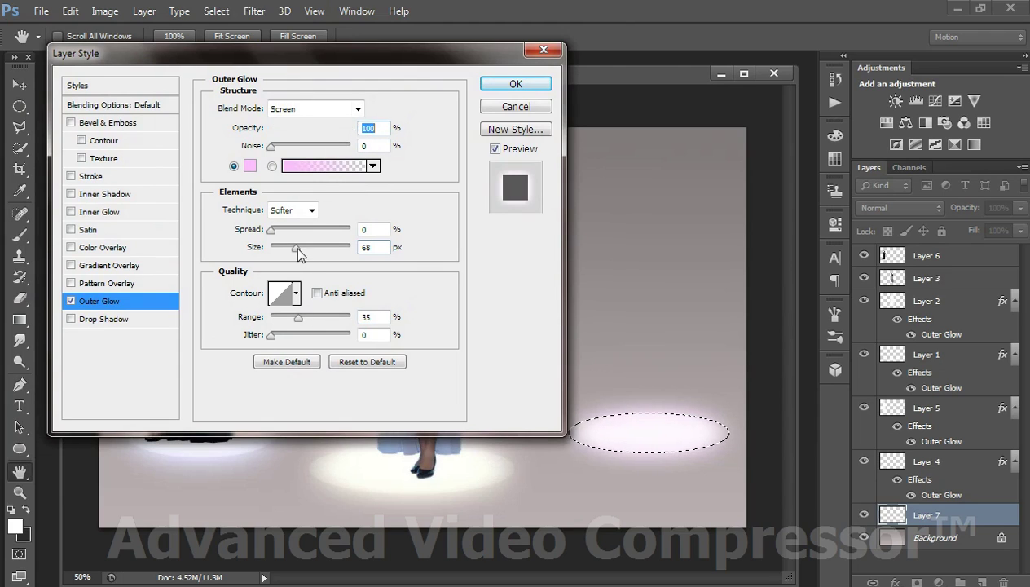
{"action": "left_click_drag", "start_coordinate": [296, 247], "coordinate": [299, 255]}
{"action": "left_click_drag", "start_coordinate": [298, 317], "coordinate": [308, 317]}
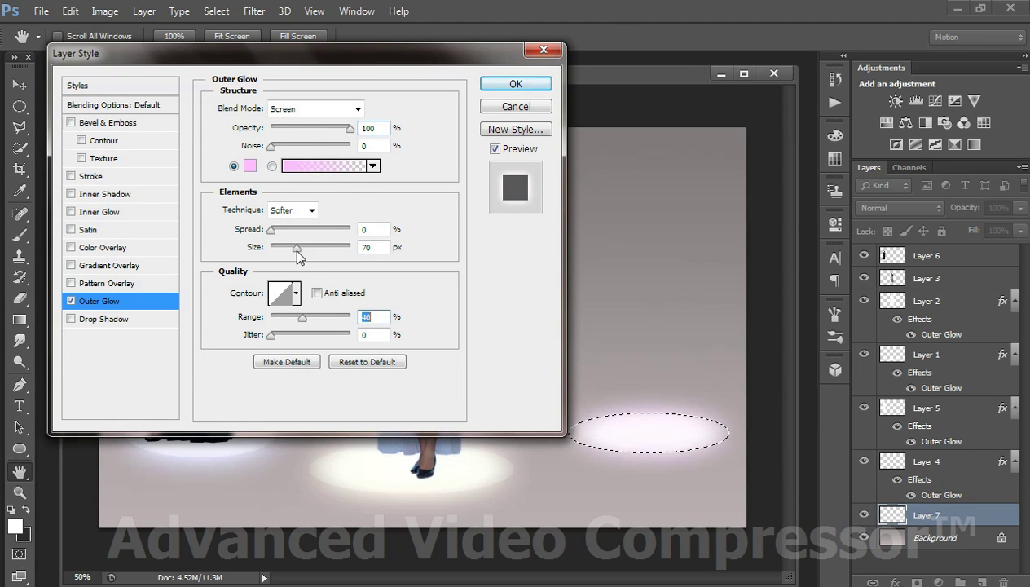
{"action": "left_click_drag", "start_coordinate": [297, 248], "coordinate": [306, 257]}
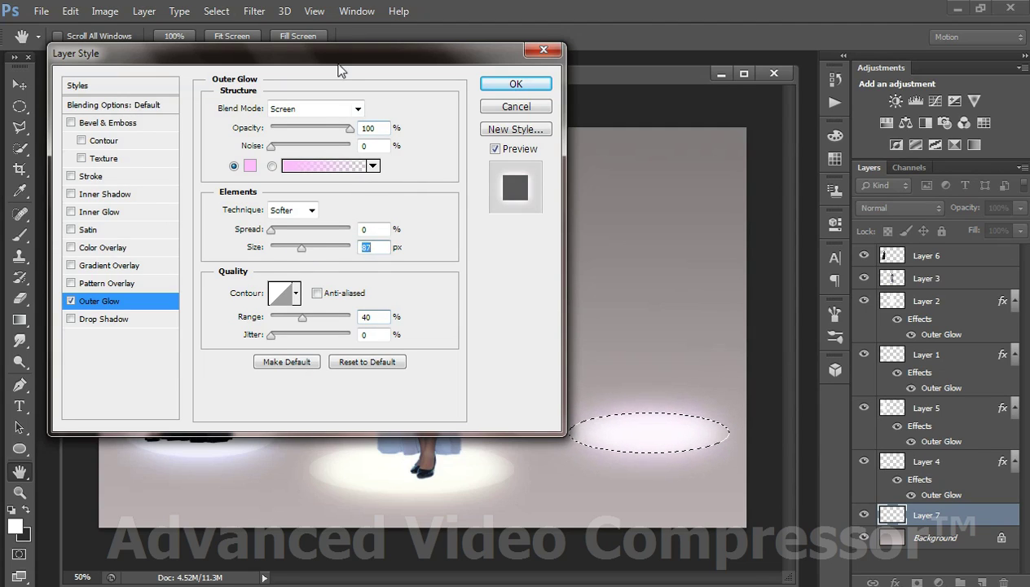
{"action": "left_click_drag", "start_coordinate": [340, 57], "coordinate": [388, 49]}
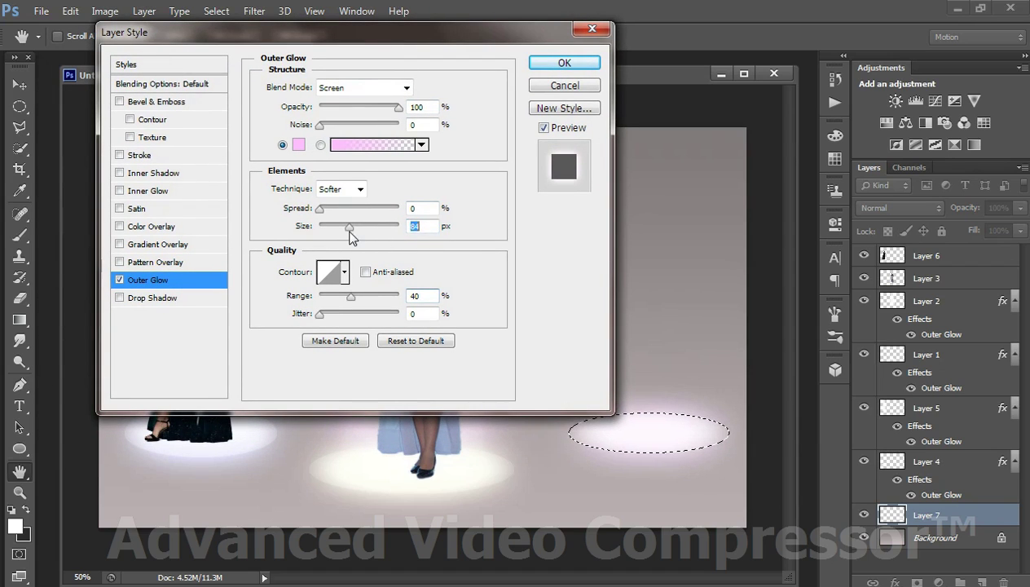
{"action": "left_click_drag", "start_coordinate": [350, 235], "coordinate": [357, 235]}
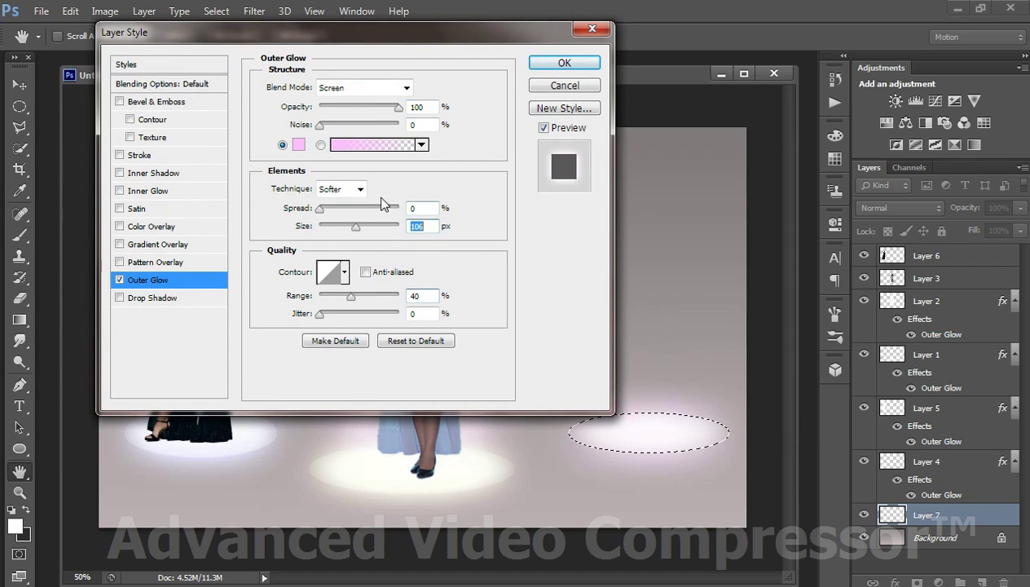
{"action": "left_click", "coordinate": [560, 64]}
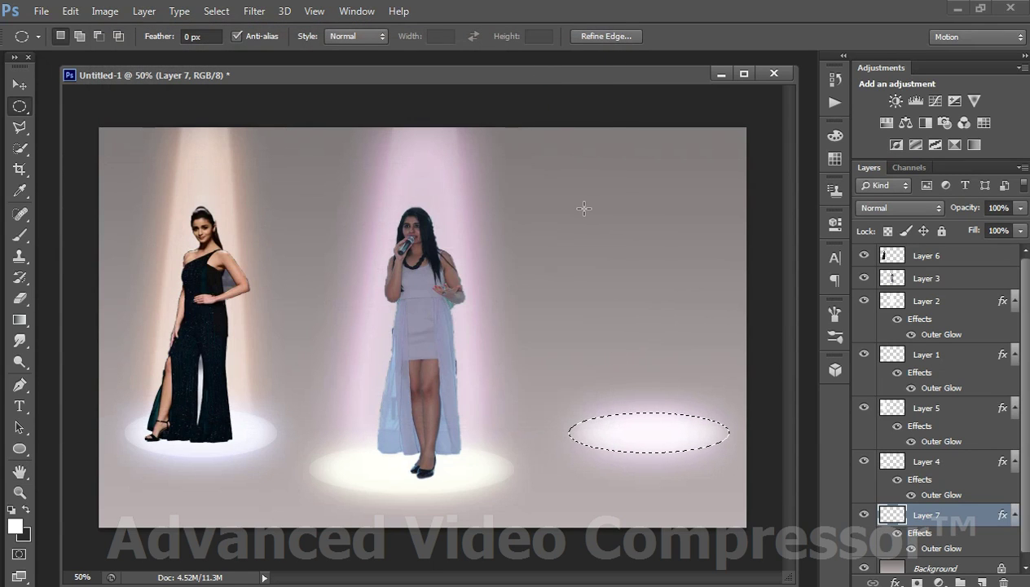
On a new layer, draw a closed Pen-tool trapezoid from the top edge down to the right ellipse
{"action": "left_click", "coordinate": [983, 581]}
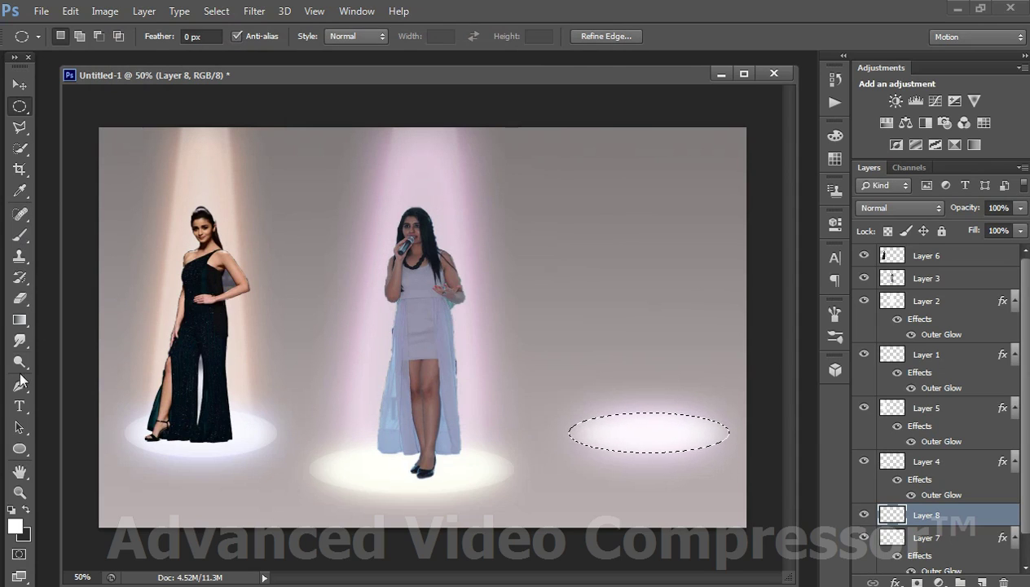
{"action": "left_click", "coordinate": [20, 386]}
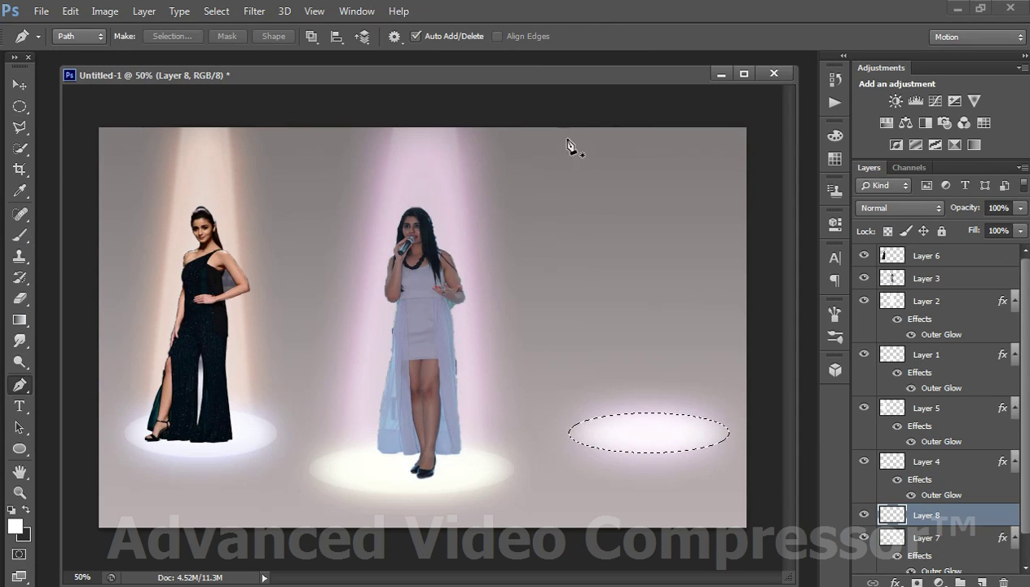
{"action": "left_click", "coordinate": [620, 104]}
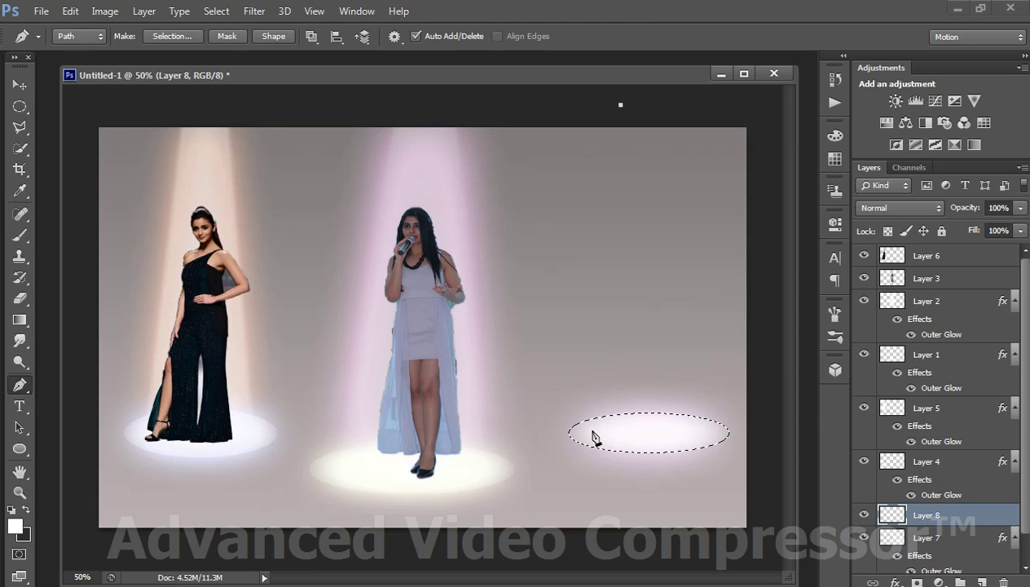
{"action": "key", "text": "ctrl+z"}
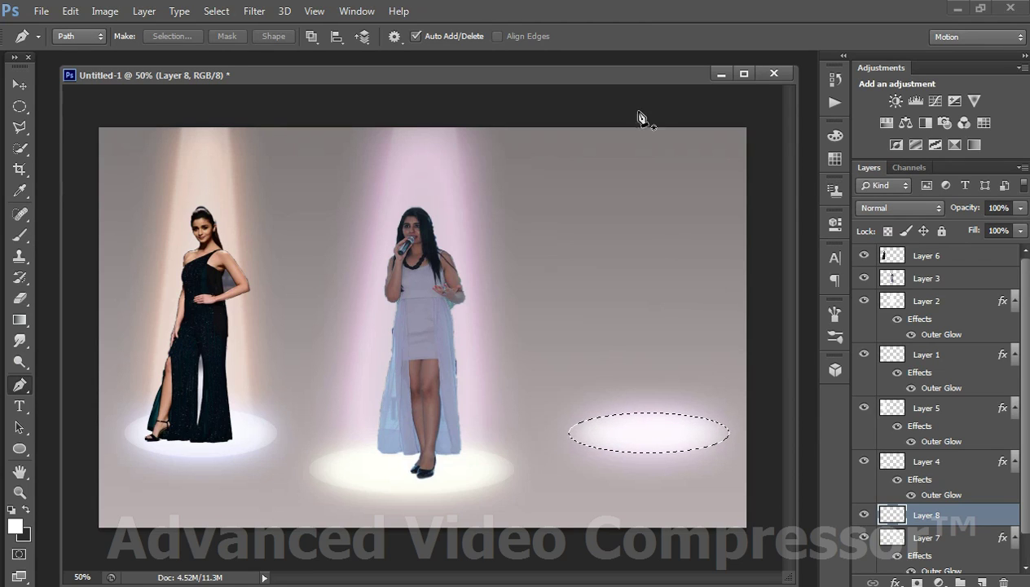
{"action": "left_click", "coordinate": [639, 112]}
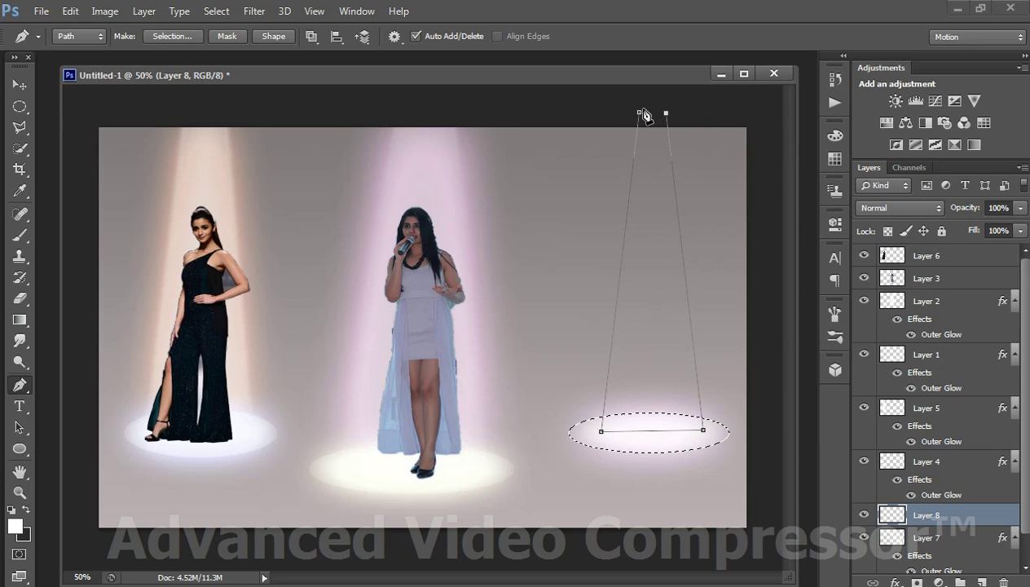
{"action": "left_click", "coordinate": [640, 114]}
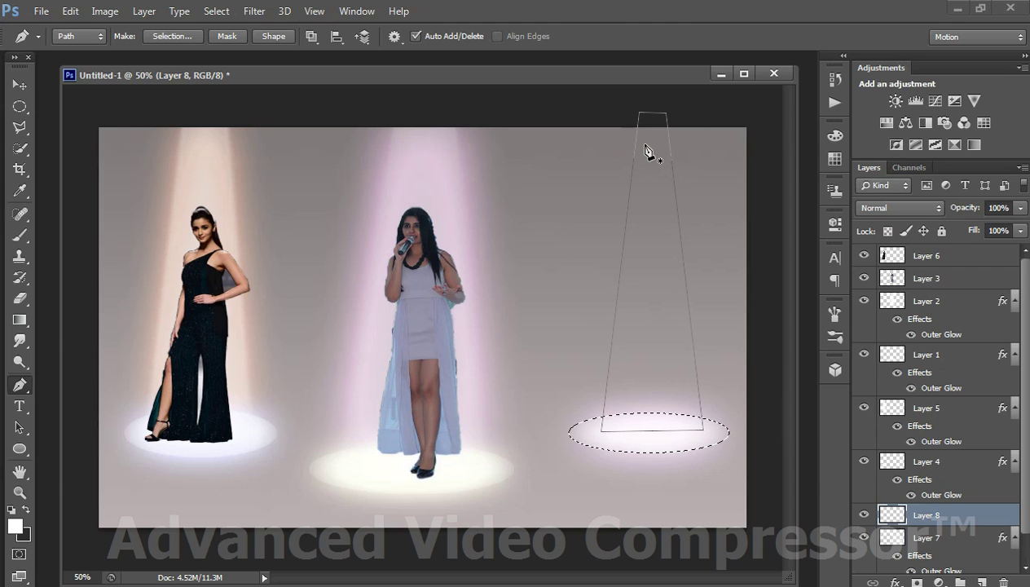
Turn the beam path into a 7 px feathered selection and fill it with white
{"action": "right_click", "coordinate": [652, 149]}
{"action": "left_click", "coordinate": [717, 227]}
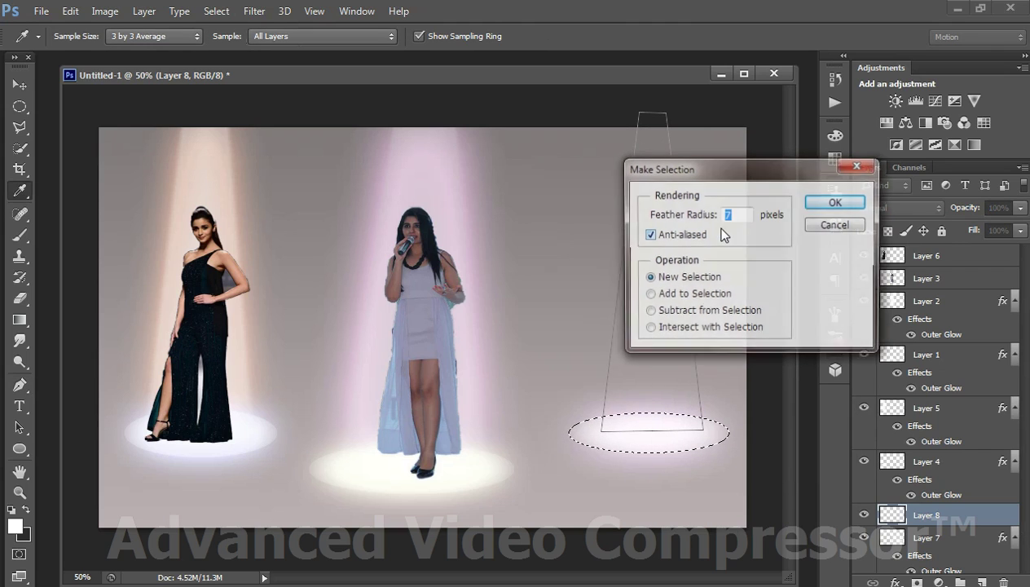
{"action": "left_click", "coordinate": [817, 203]}
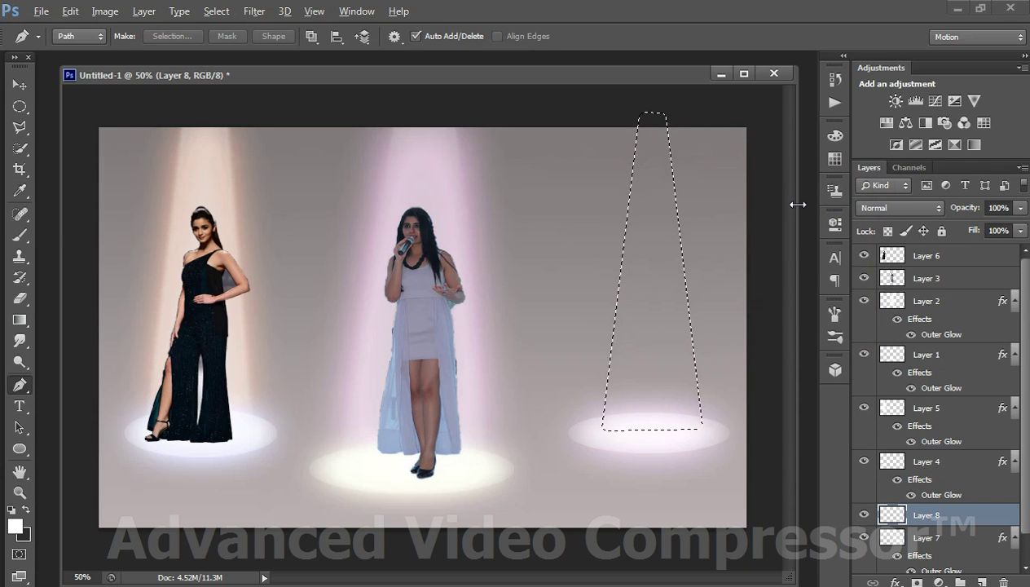
{"action": "key", "text": "alt+BackSpace"}
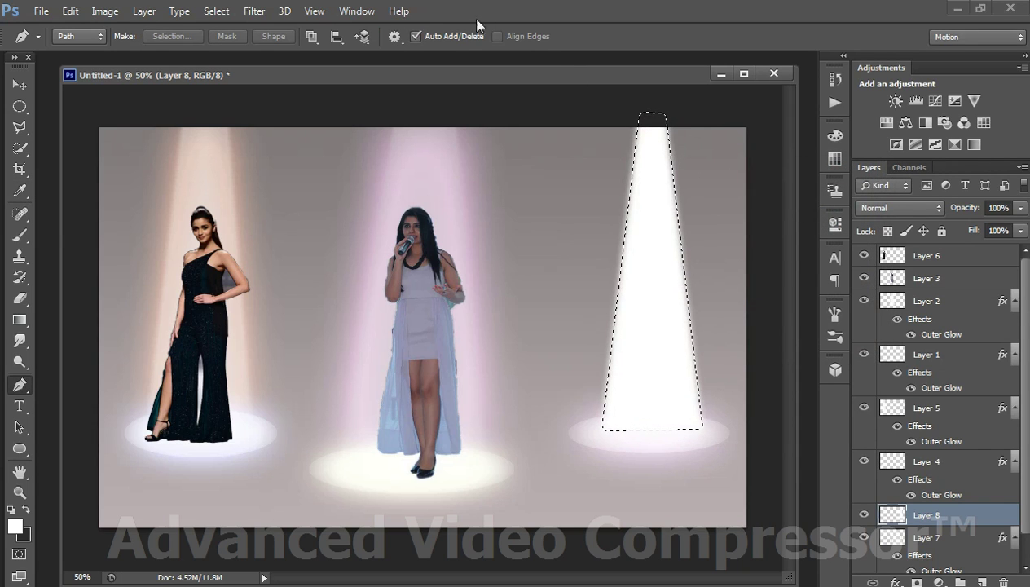
{"action": "left_click", "coordinate": [255, 12]}
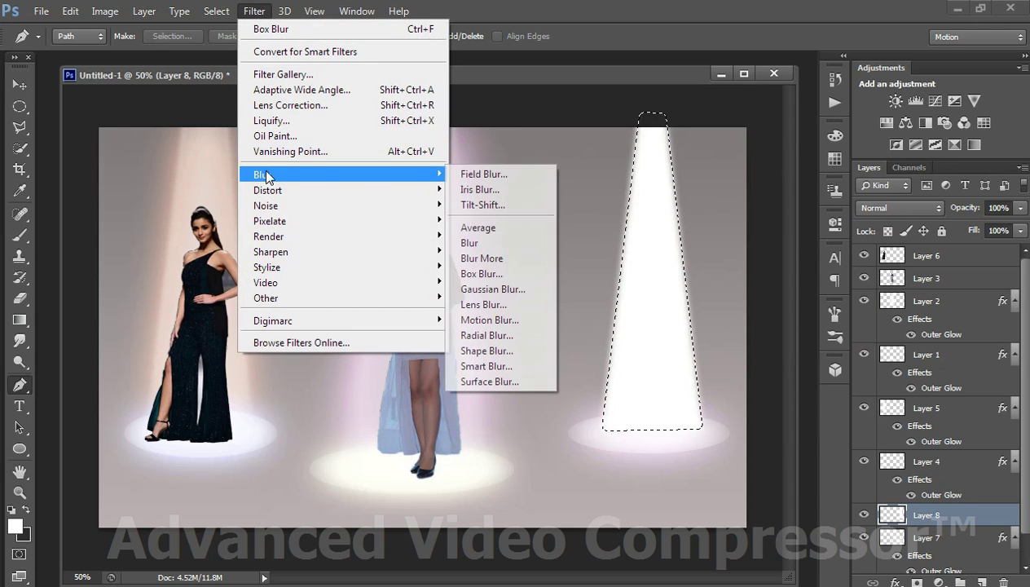
{"action": "mouse_move", "coordinate": [262, 175]}
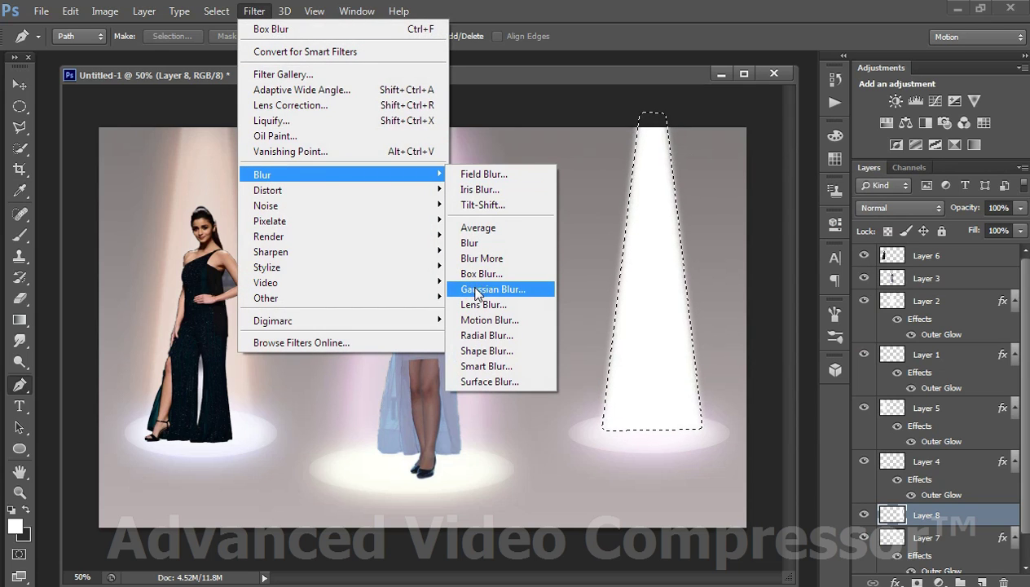
Apply a Gaussian Blur to the white beam
{"action": "left_click", "coordinate": [476, 290]}
{"action": "mouse_move", "coordinate": [846, 381]}
{"action": "left_mouse_down"}
{"action": "mouse_move", "coordinate": [866, 387]}
{"action": "mouse_move", "coordinate": [839, 390]}
{"action": "mouse_move", "coordinate": [870, 386]}
{"action": "left_mouse_up"}
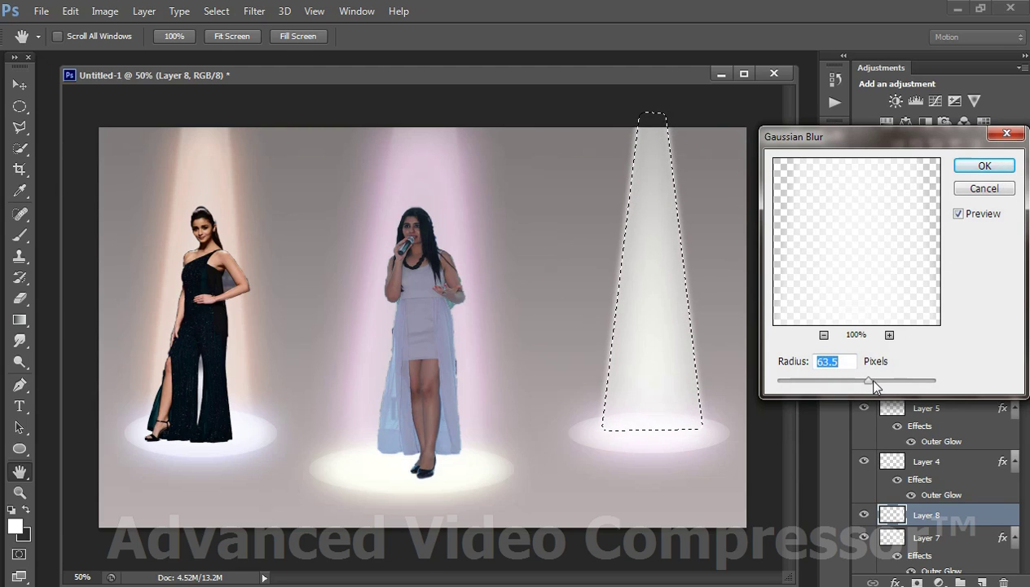
{"action": "left_click", "coordinate": [984, 166]}
Apply a Box Blur with a 49-pixel radius to the beam
{"action": "left_click", "coordinate": [254, 11]}
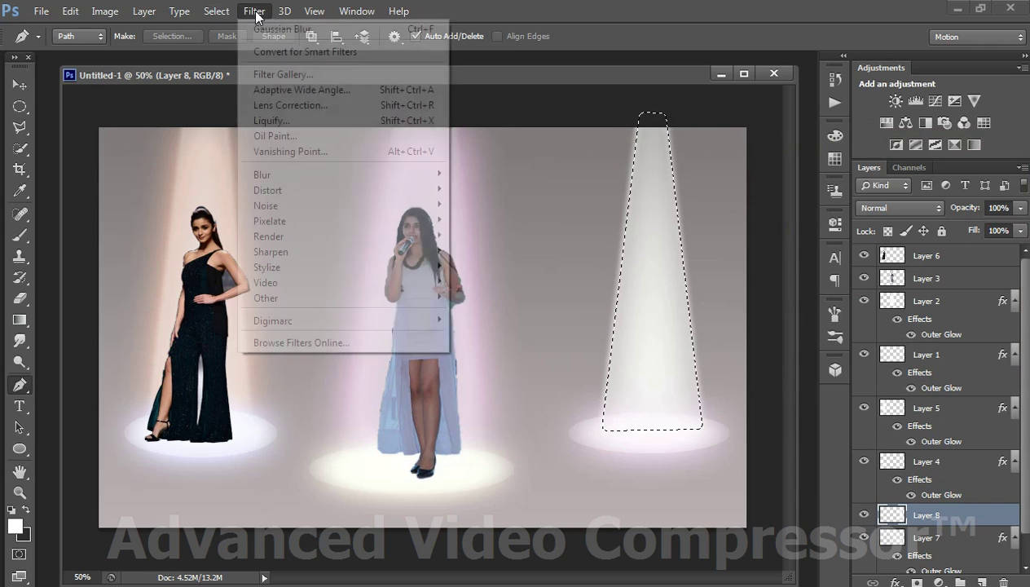
{"action": "mouse_move", "coordinate": [262, 174]}
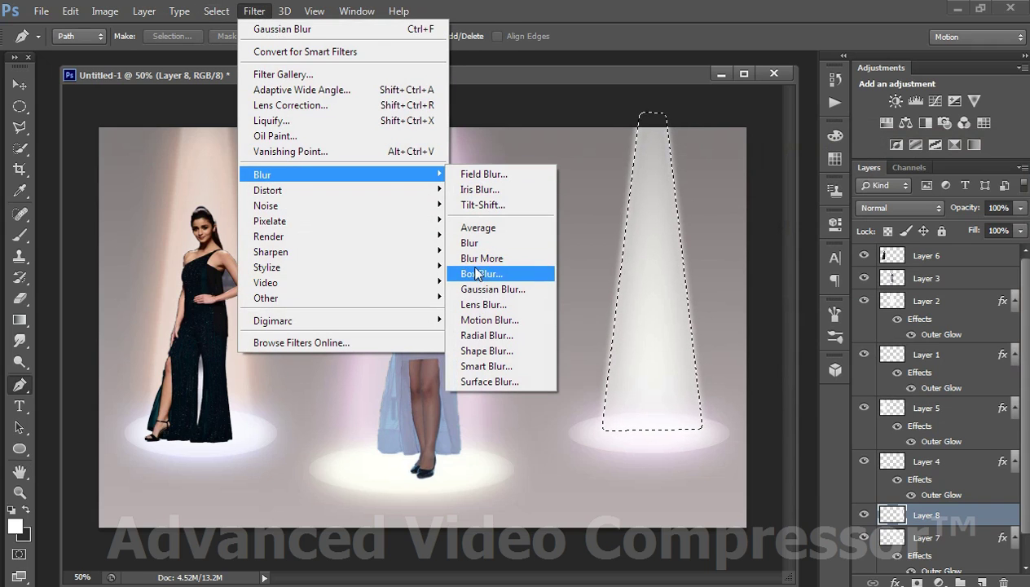
{"action": "left_click", "coordinate": [477, 273]}
{"action": "left_click", "coordinate": [787, 379]}
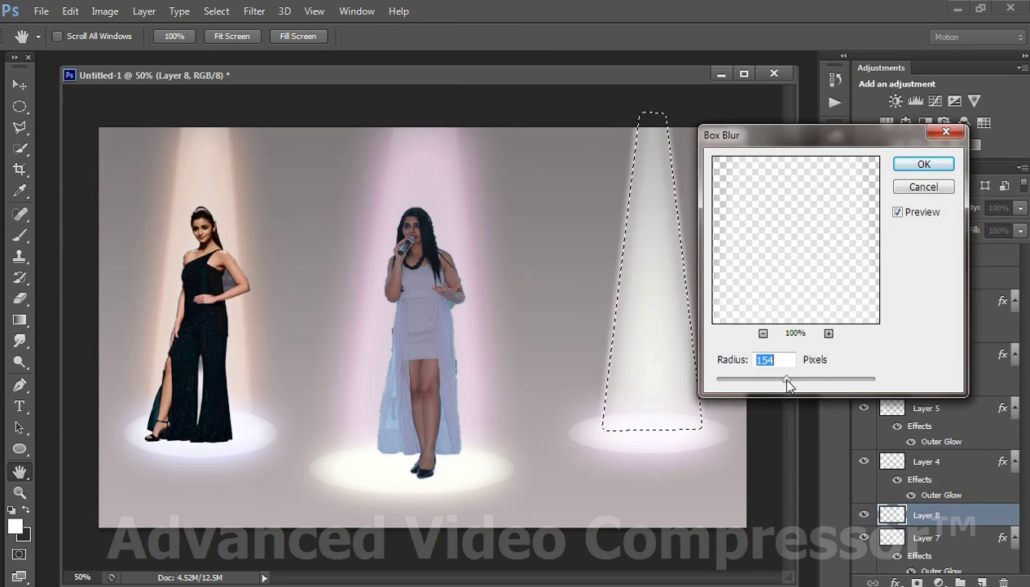
{"action": "left_click_drag", "start_coordinate": [787, 380], "coordinate": [758, 380]}
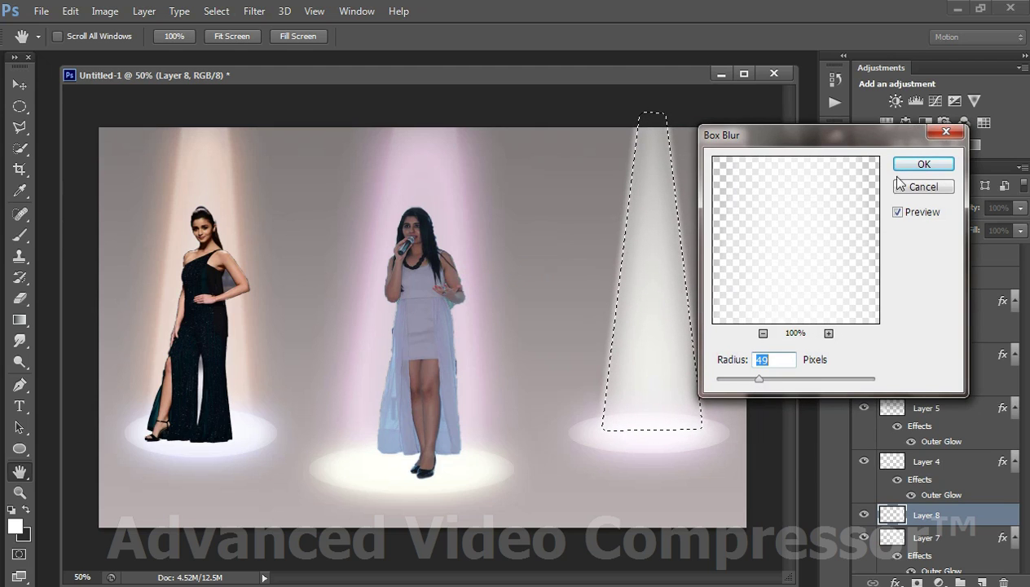
{"action": "left_click", "coordinate": [923, 164]}
Enable Outer Glow on Layer 8 and set its colour to green #6dfc73
{"action": "right_click", "coordinate": [912, 513]}
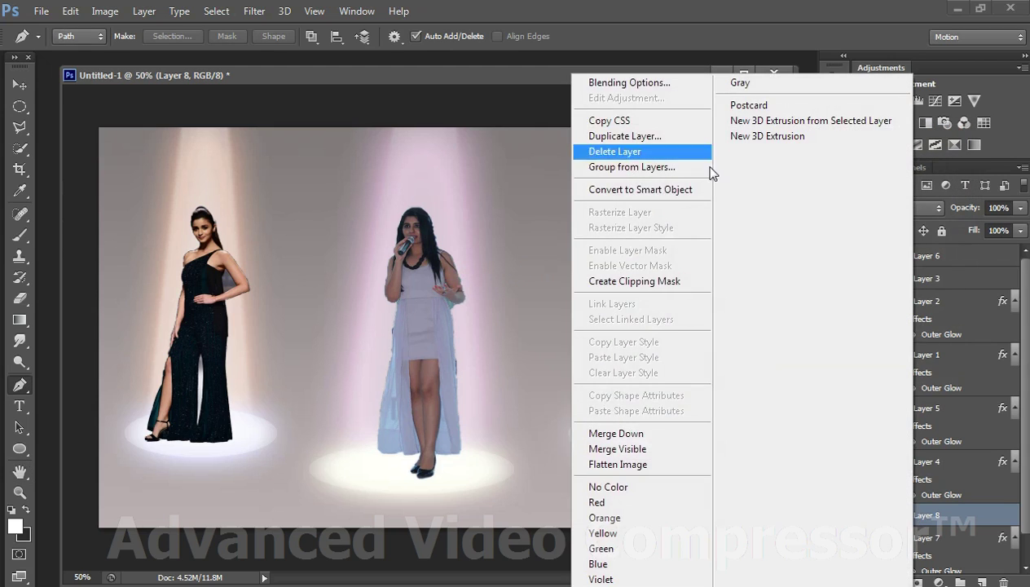
{"action": "left_click", "coordinate": [666, 84]}
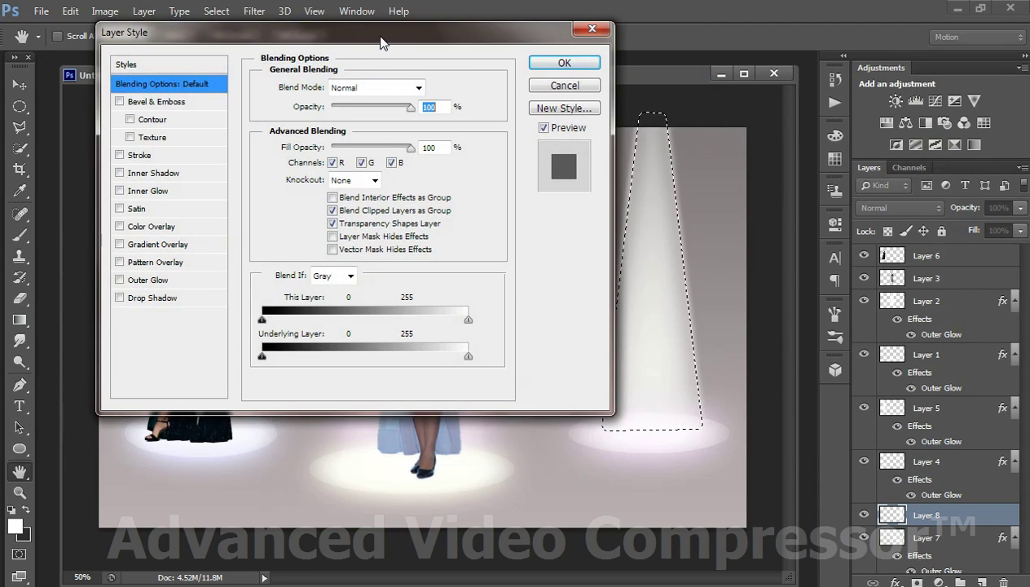
{"action": "mouse_move", "coordinate": [382, 43]}
{"action": "left_mouse_down"}
{"action": "mouse_move", "coordinate": [350, 38]}
{"action": "mouse_move", "coordinate": [673, 160]}
{"action": "mouse_move", "coordinate": [733, 159]}
{"action": "mouse_move", "coordinate": [361, 98]}
{"action": "left_mouse_up"}
{"action": "left_click", "coordinate": [136, 335]}
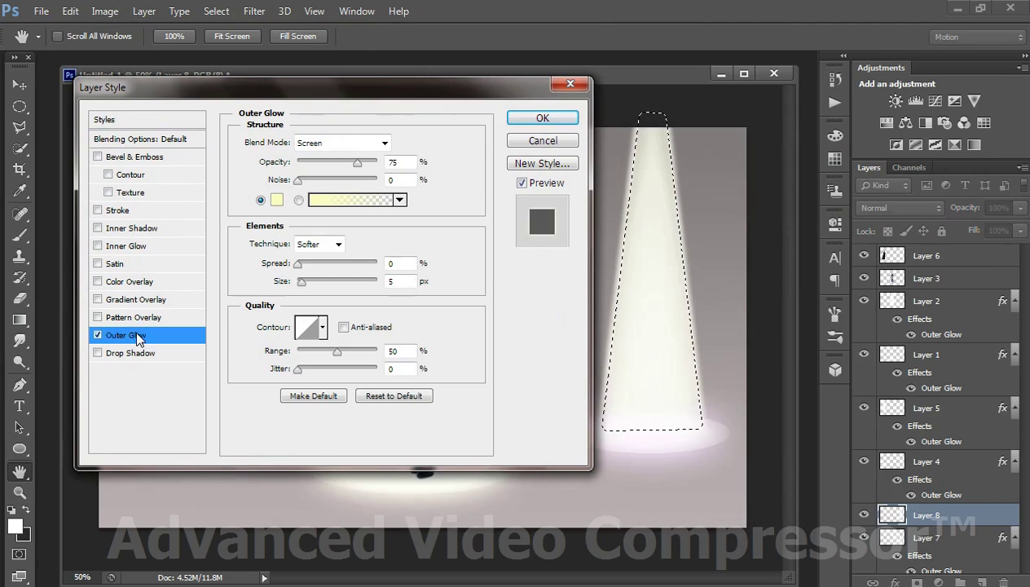
{"action": "left_click", "coordinate": [277, 200]}
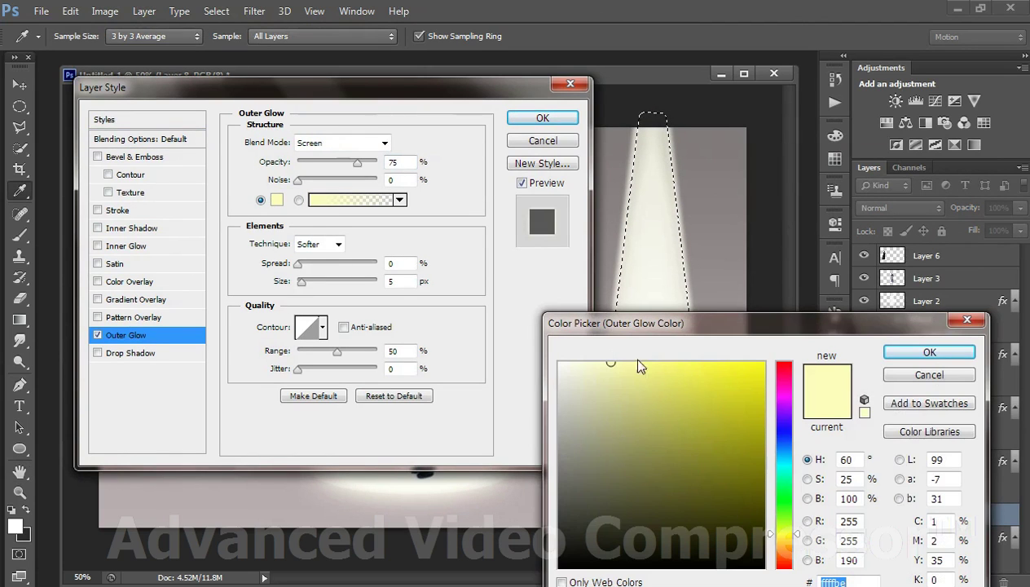
{"action": "left_click", "coordinate": [646, 553]}
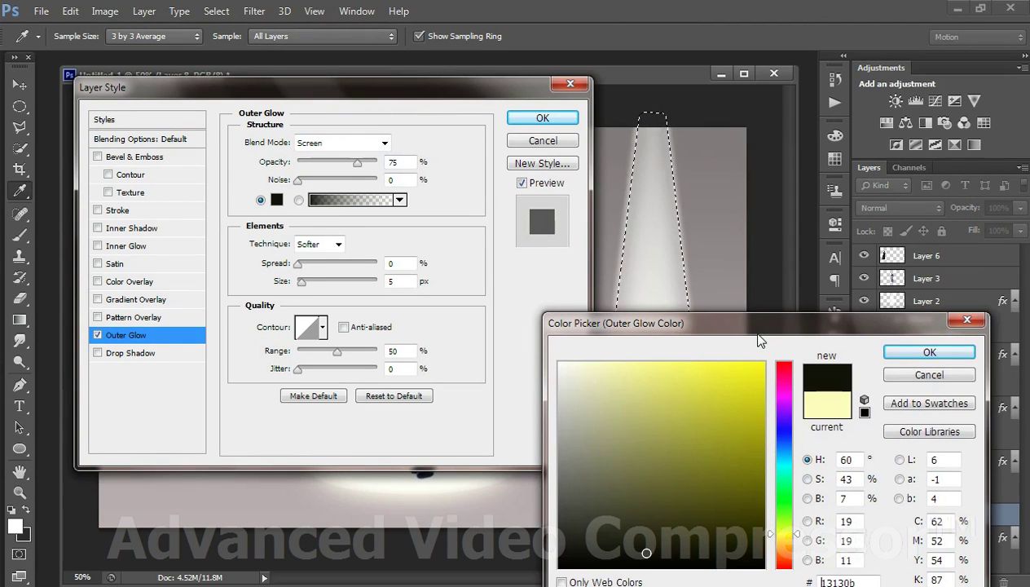
{"action": "left_click", "coordinate": [784, 440]}
{"action": "left_click", "coordinate": [673, 395]}
{"action": "left_click", "coordinate": [675, 364]}
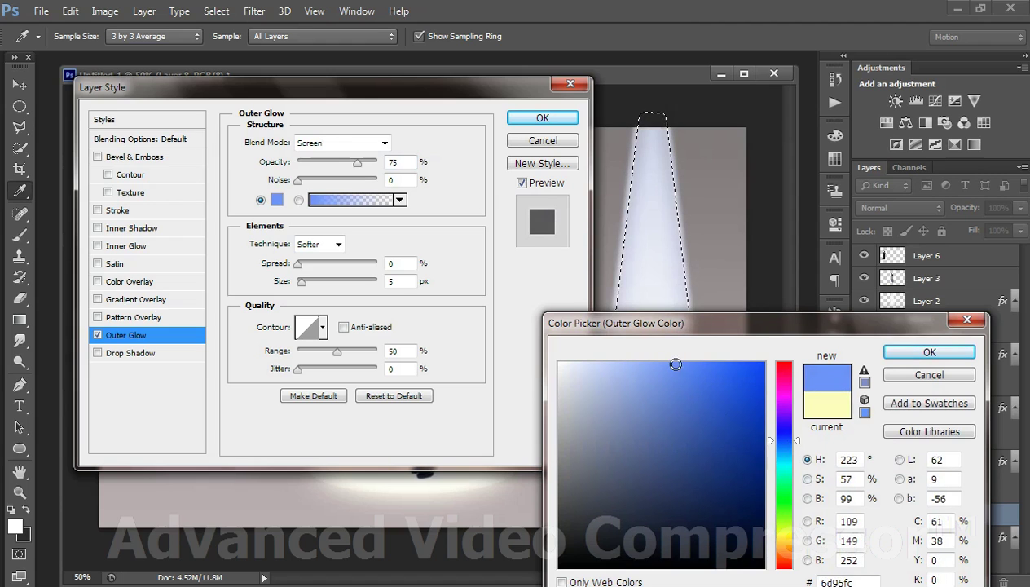
{"action": "left_click_drag", "start_coordinate": [749, 330], "coordinate": [315, 254]}
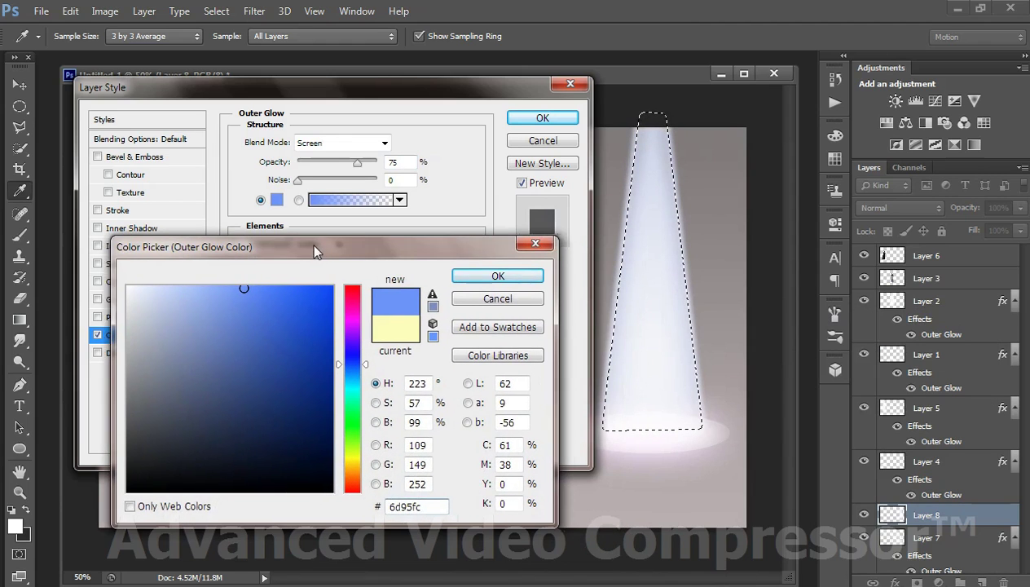
{"action": "left_click", "coordinate": [351, 422]}
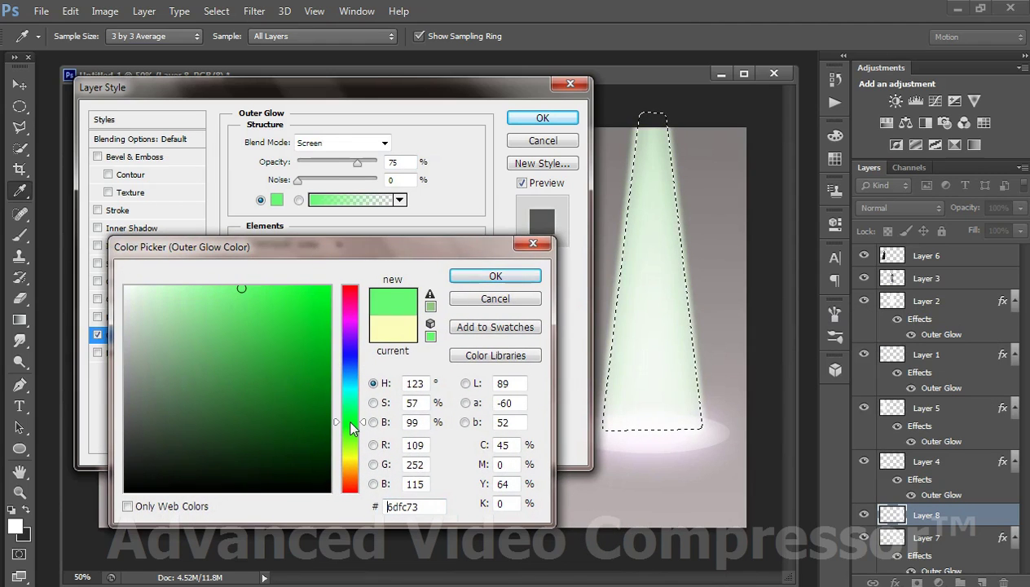
{"action": "left_click", "coordinate": [492, 277]}
Set the glow to 100% opacity, 59 px size and 39% range, and apply it
{"action": "mouse_move", "coordinate": [407, 91]}
{"action": "left_mouse_down"}
{"action": "mouse_move", "coordinate": [394, 139]}
{"action": "mouse_move", "coordinate": [383, 113]}
{"action": "left_mouse_up"}
{"action": "left_click_drag", "start_coordinate": [353, 182], "coordinate": [375, 185]}
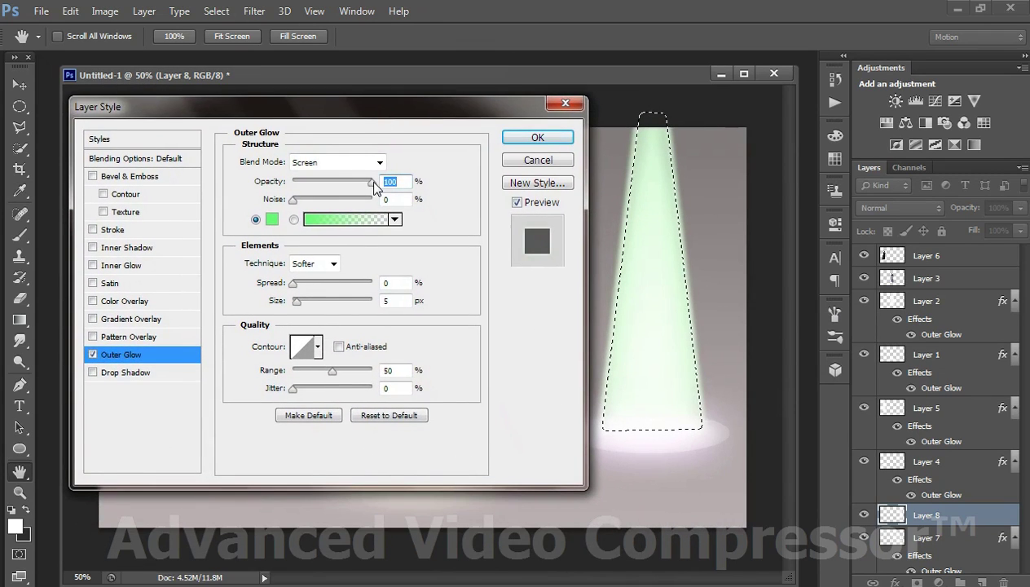
{"action": "mouse_move", "coordinate": [296, 301]}
{"action": "left_mouse_down"}
{"action": "mouse_move", "coordinate": [326, 303]}
{"action": "mouse_move", "coordinate": [316, 305]}
{"action": "left_mouse_up"}
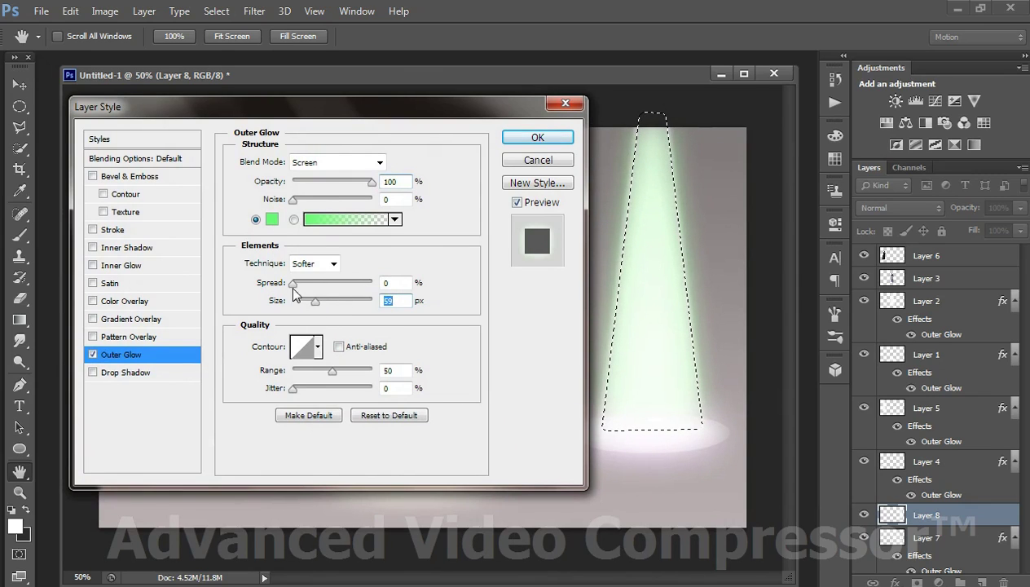
{"action": "left_click_drag", "start_coordinate": [332, 371], "coordinate": [323, 371]}
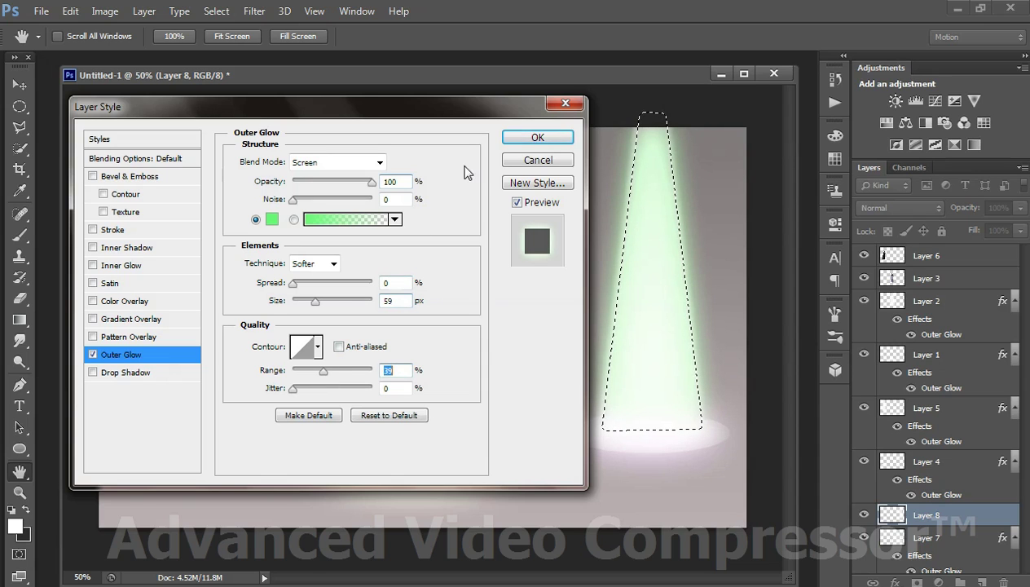
{"action": "left_click", "coordinate": [514, 142]}
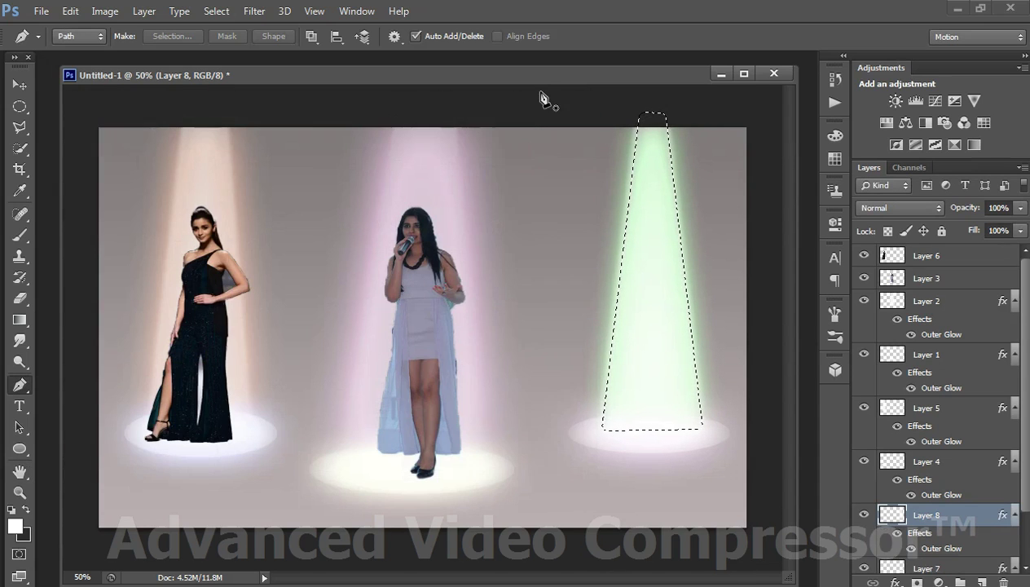
Set Layer 8 to 80% opacity and 85% fill, then deselect the beam
{"action": "left_click", "coordinate": [1020, 209]}
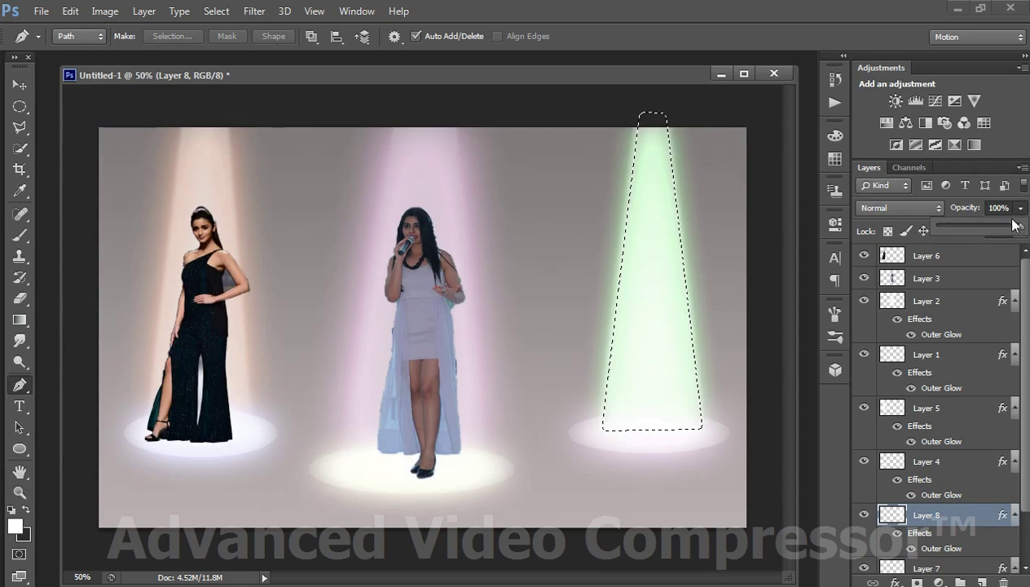
{"action": "left_click_drag", "start_coordinate": [1016, 225], "coordinate": [998, 226]}
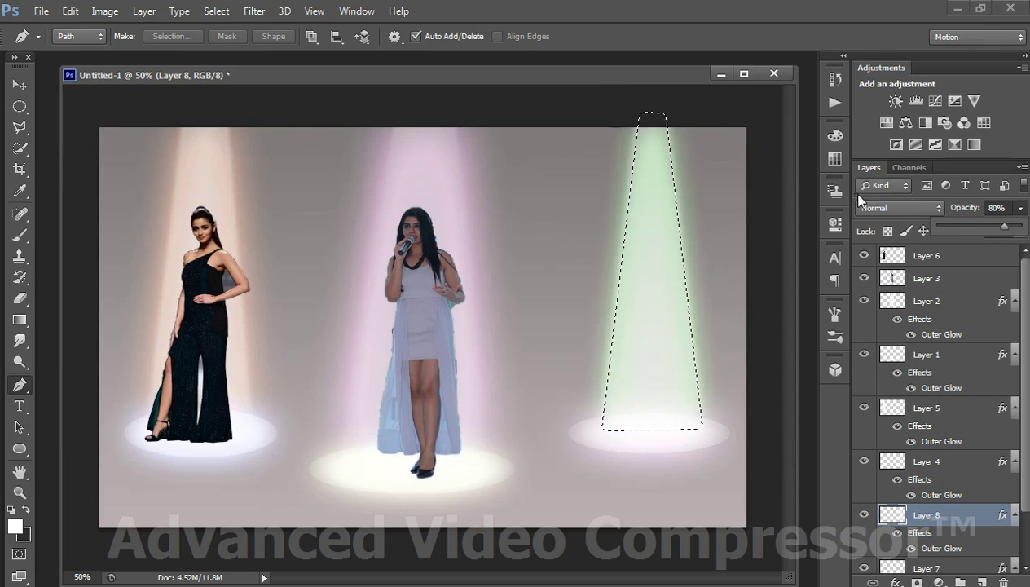
{"action": "left_click", "coordinate": [1020, 230]}
{"action": "left_click_drag", "start_coordinate": [1017, 246], "coordinate": [1010, 250]}
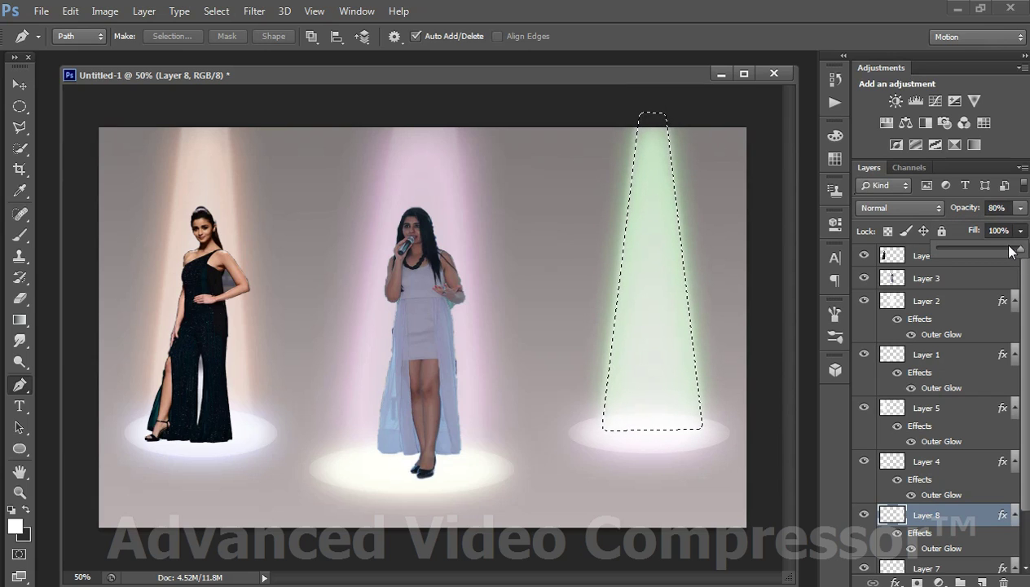
{"action": "left_click", "coordinate": [1028, 303]}
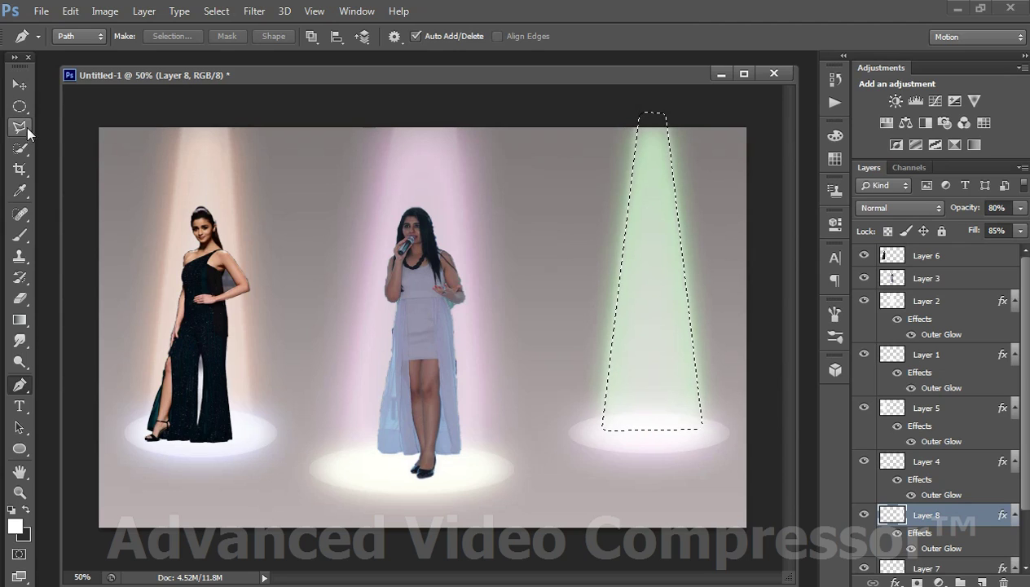
{"action": "key", "text": "ctrl+d"}
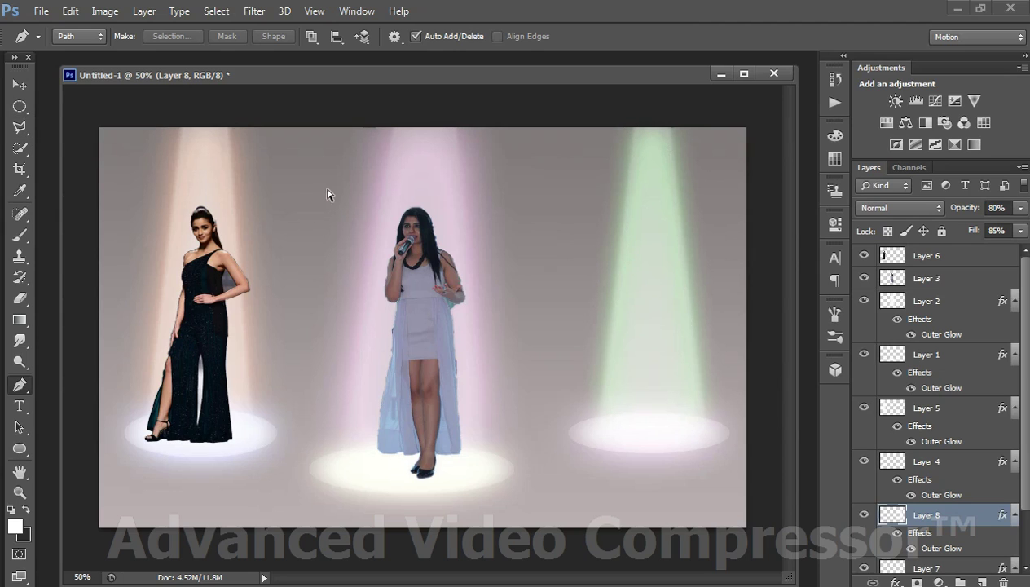
Drag the cut-out red-dress woman from her photo into the Untitled-1 stage document
{"action": "left_click", "coordinate": [384, 577]}
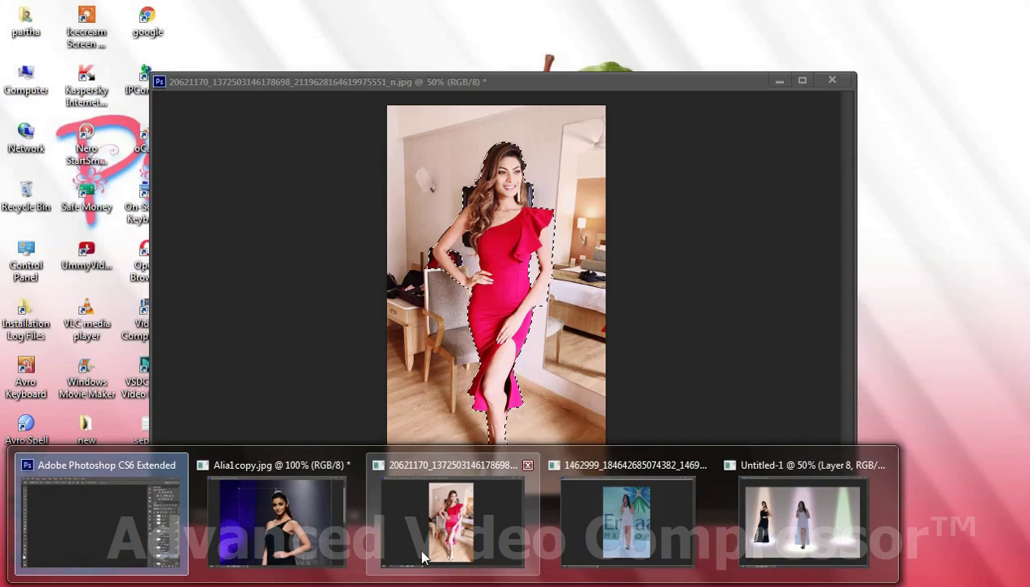
{"action": "left_click", "coordinate": [421, 548]}
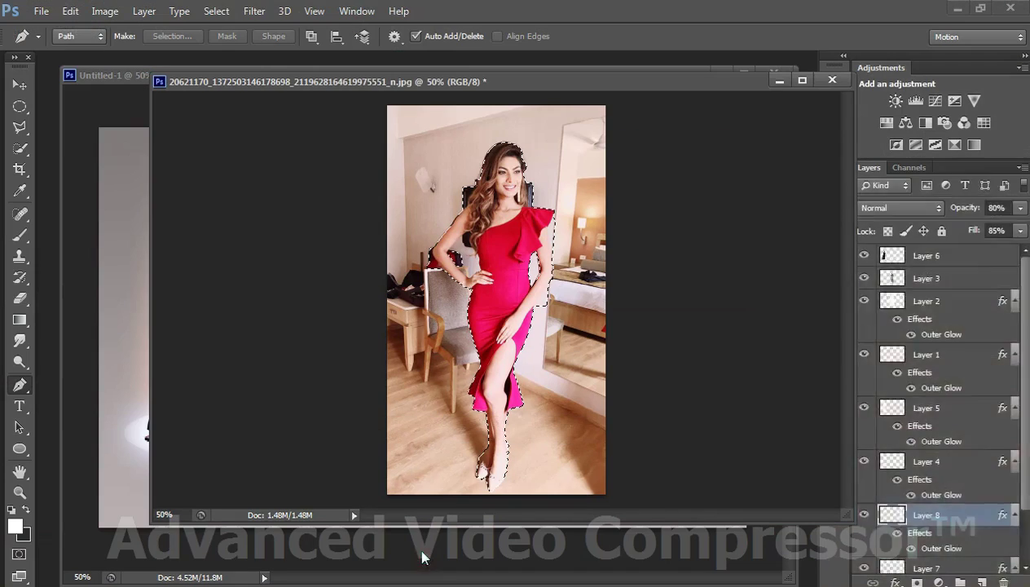
{"action": "left_click", "coordinate": [19, 84]}
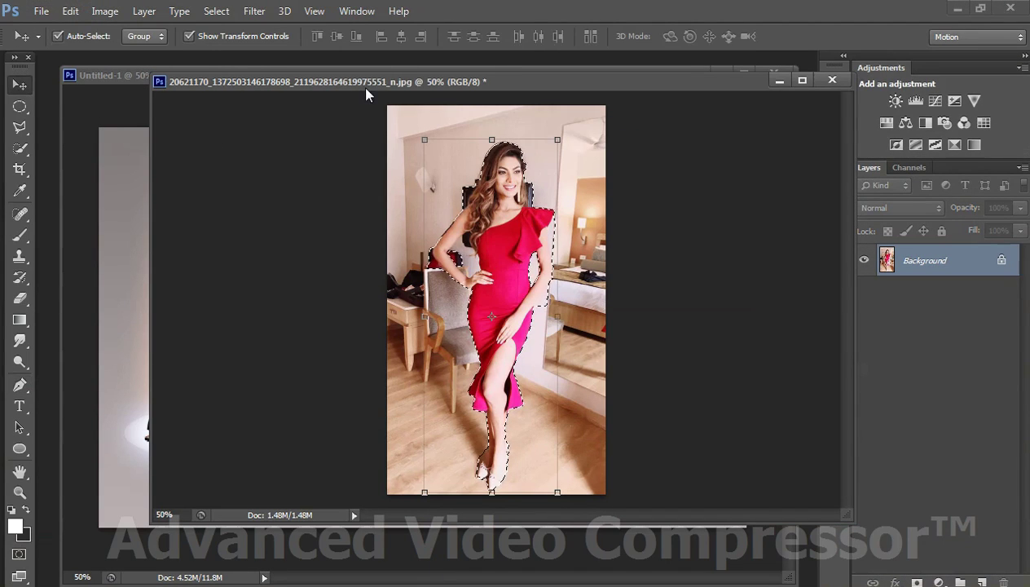
{"action": "mouse_move", "coordinate": [365, 89]}
{"action": "left_mouse_down"}
{"action": "mouse_move", "coordinate": [376, 93]}
{"action": "mouse_move", "coordinate": [134, 166]}
{"action": "left_mouse_up"}
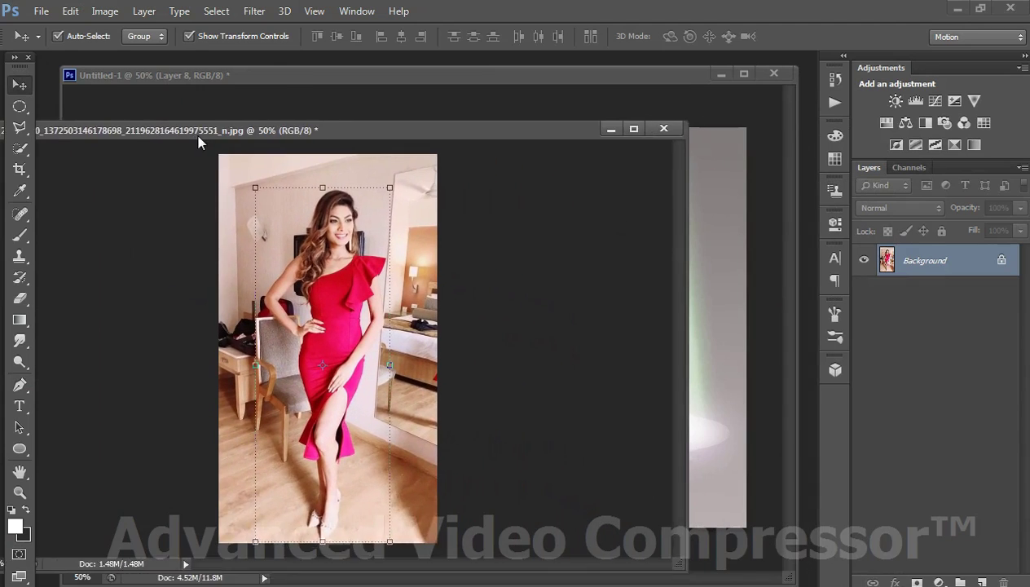
{"action": "left_click_drag", "start_coordinate": [258, 230], "coordinate": [662, 293]}
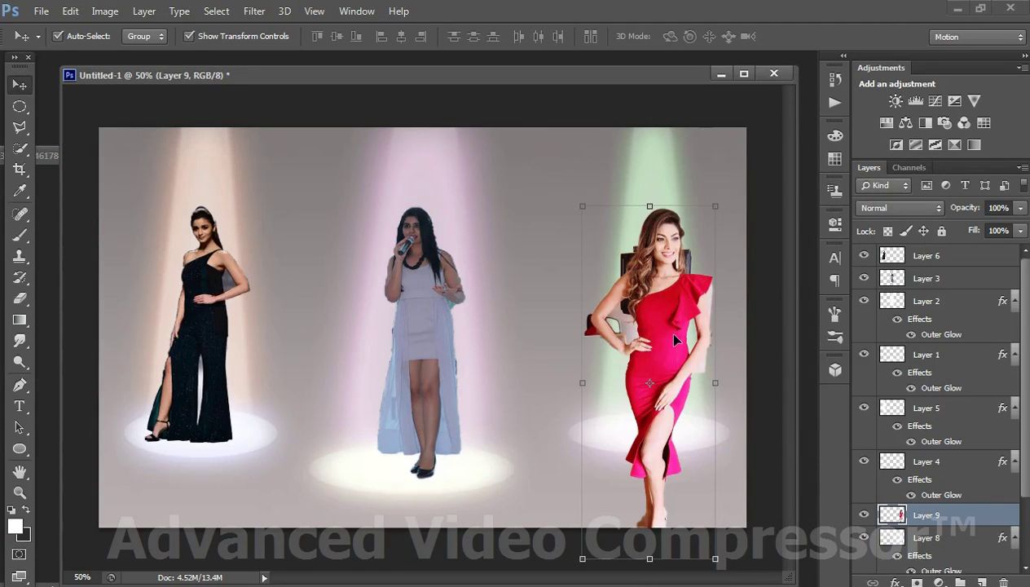
Scale the woman to about 75% and place her on the right green floor ellipse
{"action": "left_click_drag", "start_coordinate": [674, 340], "coordinate": [658, 286]}
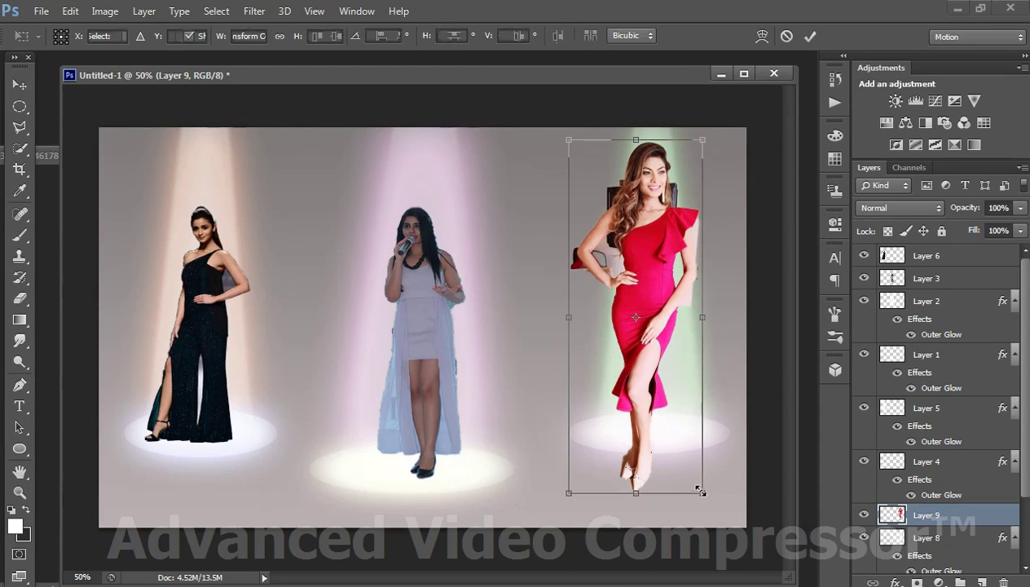
{"action": "left_click_drag", "start_coordinate": [698, 491], "coordinate": [693, 452]}
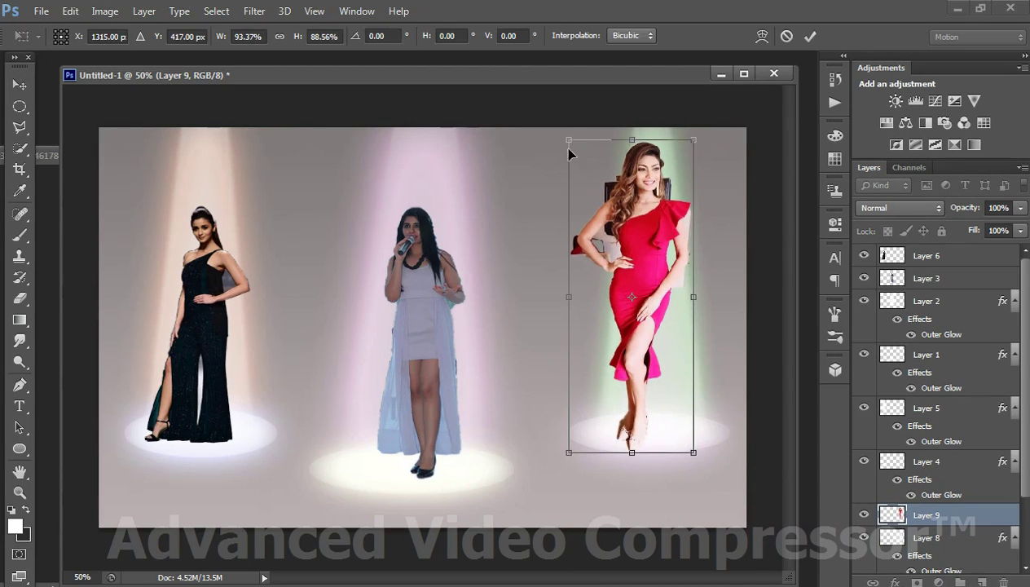
{"action": "left_click_drag", "start_coordinate": [572, 145], "coordinate": [591, 192]}
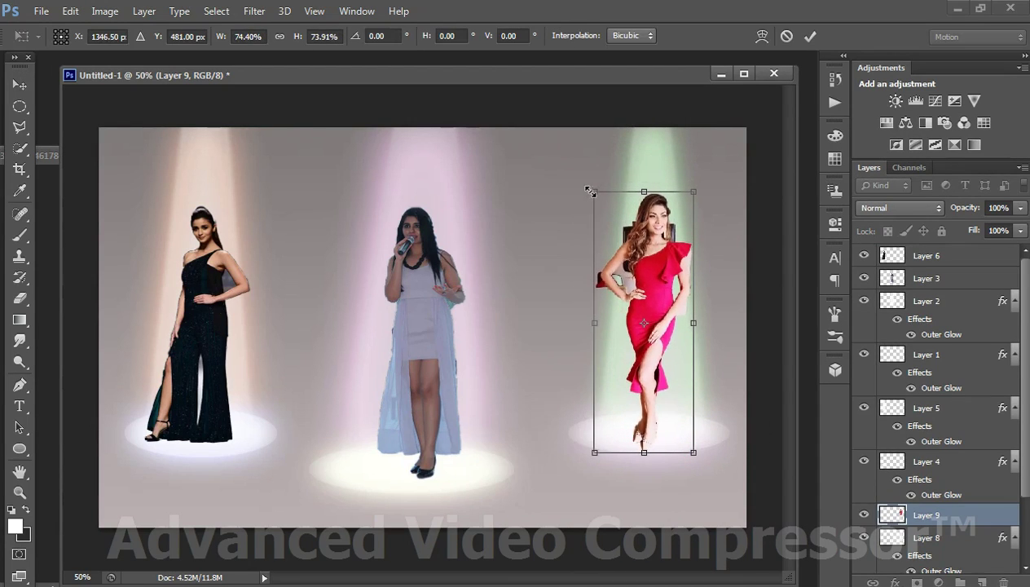
{"action": "left_click_drag", "start_coordinate": [698, 453], "coordinate": [699, 445]}
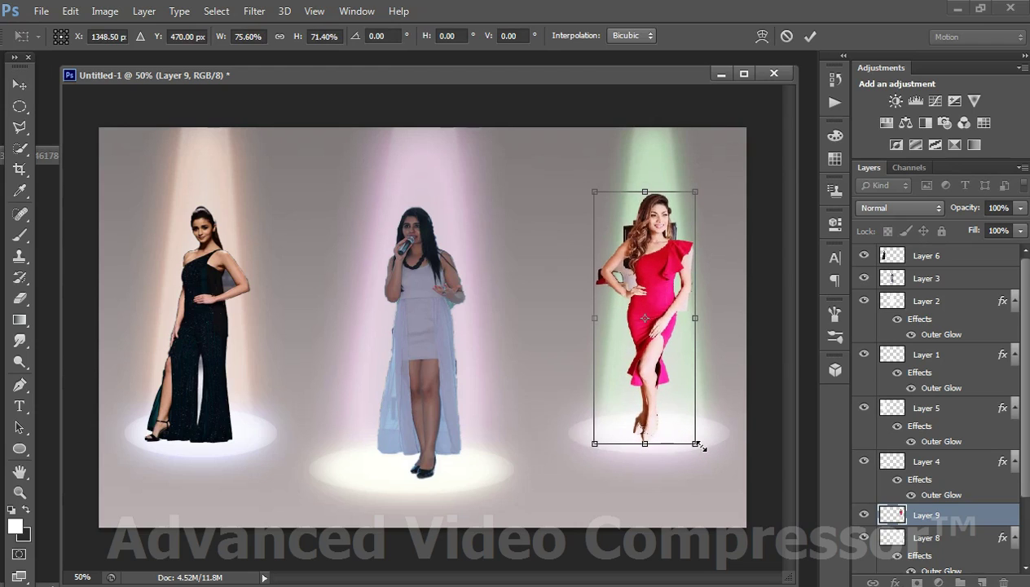
{"action": "left_click_drag", "start_coordinate": [664, 312], "coordinate": [669, 314]}
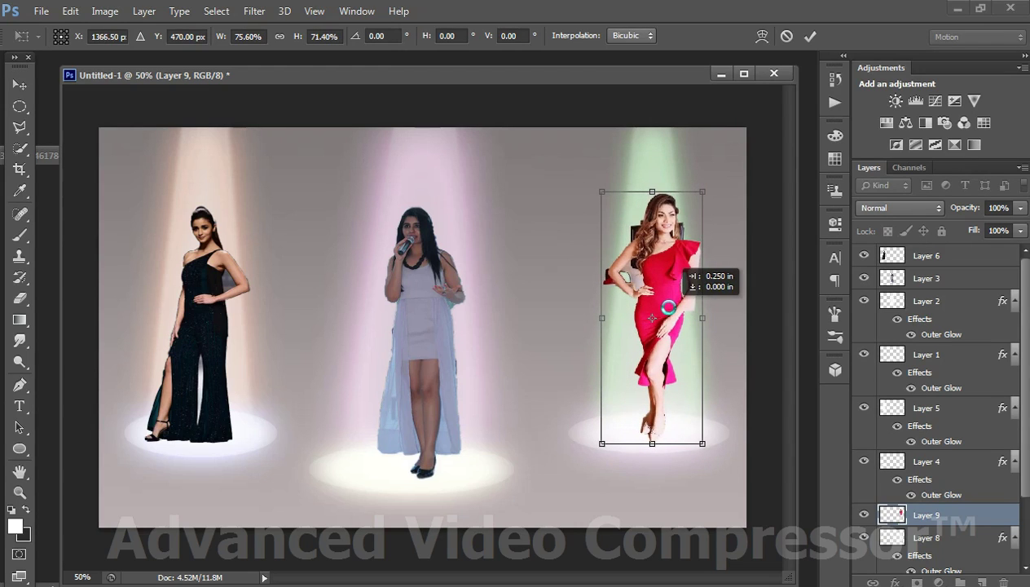
{"action": "key", "text": "Return"}
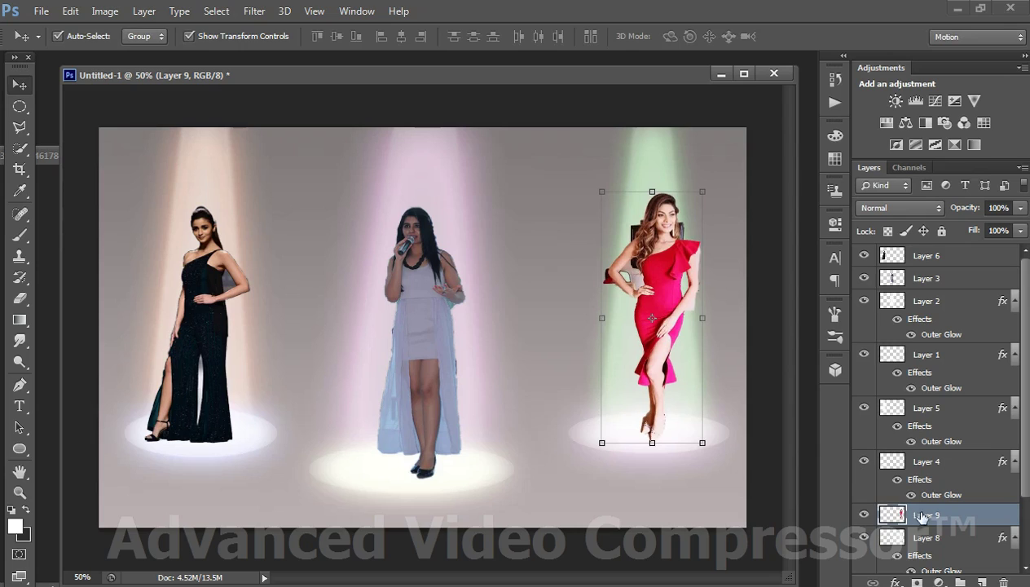
{"action": "left_click_drag", "start_coordinate": [932, 519], "coordinate": [948, 254]}
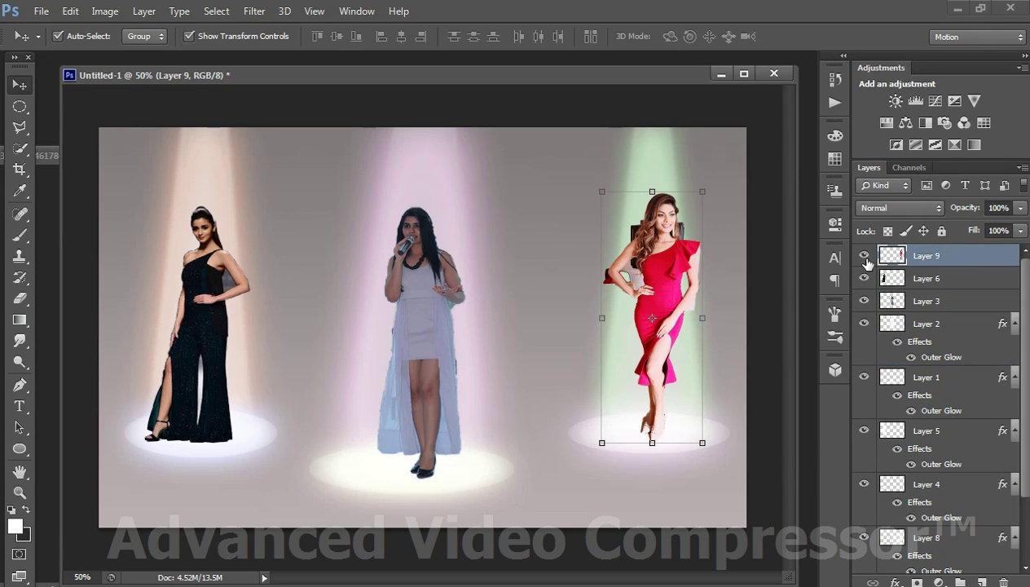
{"action": "left_click", "coordinate": [863, 256]}
{"action": "left_click", "coordinate": [863, 256]}
{"action": "key", "text": "Left"}
{"action": "key", "text": "Left"}
{"action": "key", "text": "Left"}
{"action": "key", "text": "Left"}
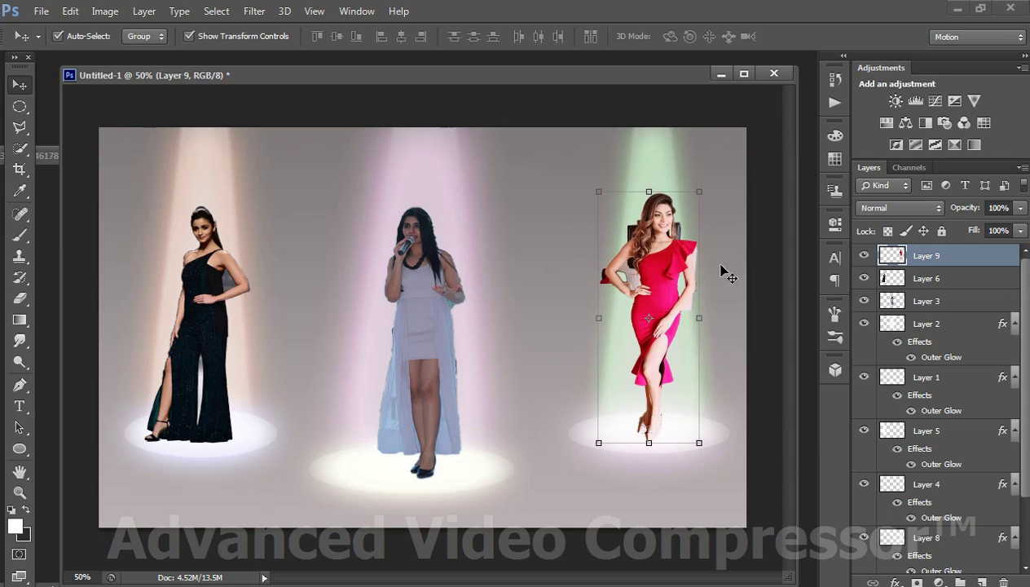
{"action": "left_click", "coordinate": [539, 272]}
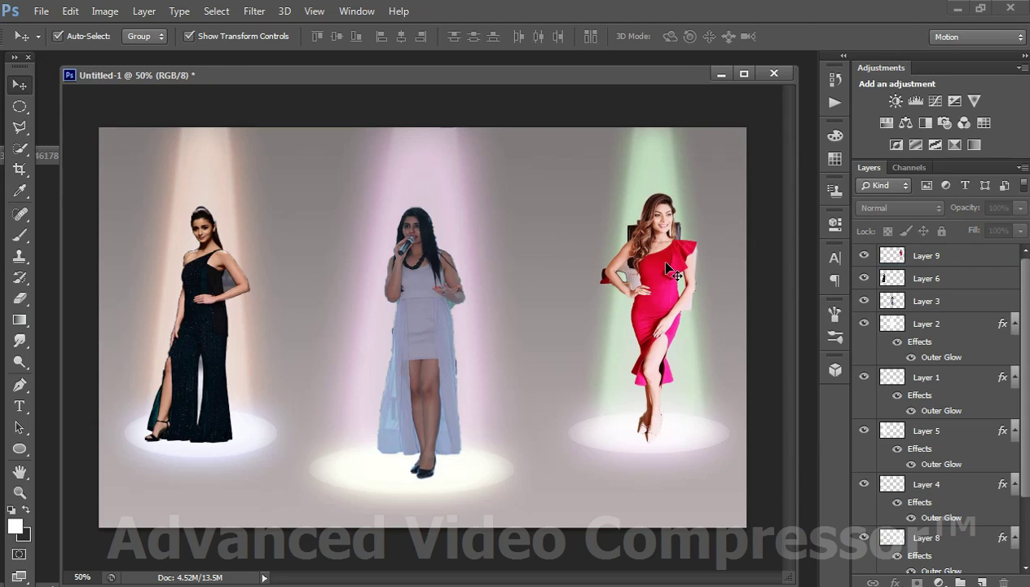
{"action": "left_click", "coordinate": [668, 269]}
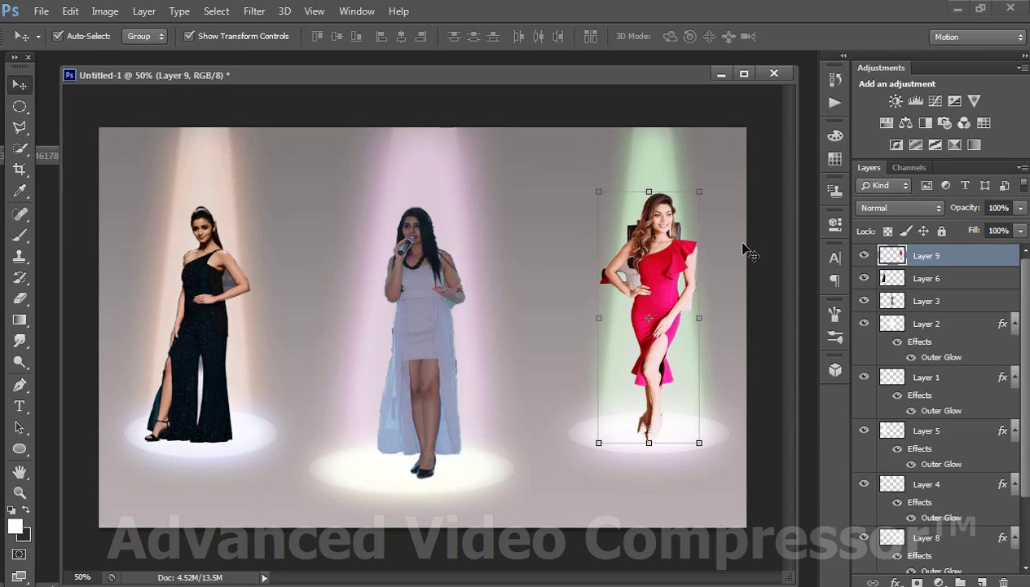
{"action": "key", "text": "ctrl+plus"}
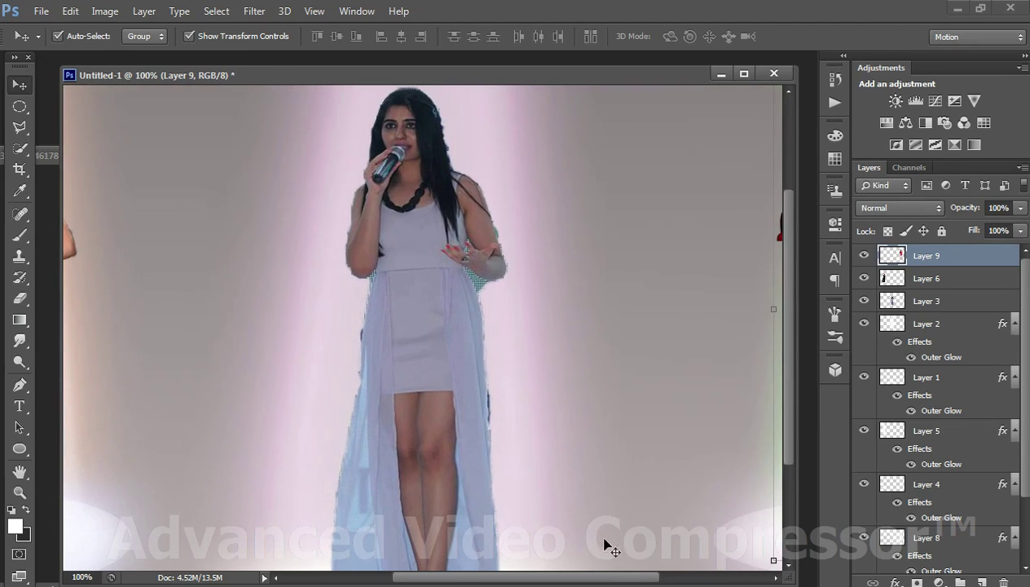
{"action": "left_click_drag", "start_coordinate": [616, 576], "coordinate": [723, 576]}
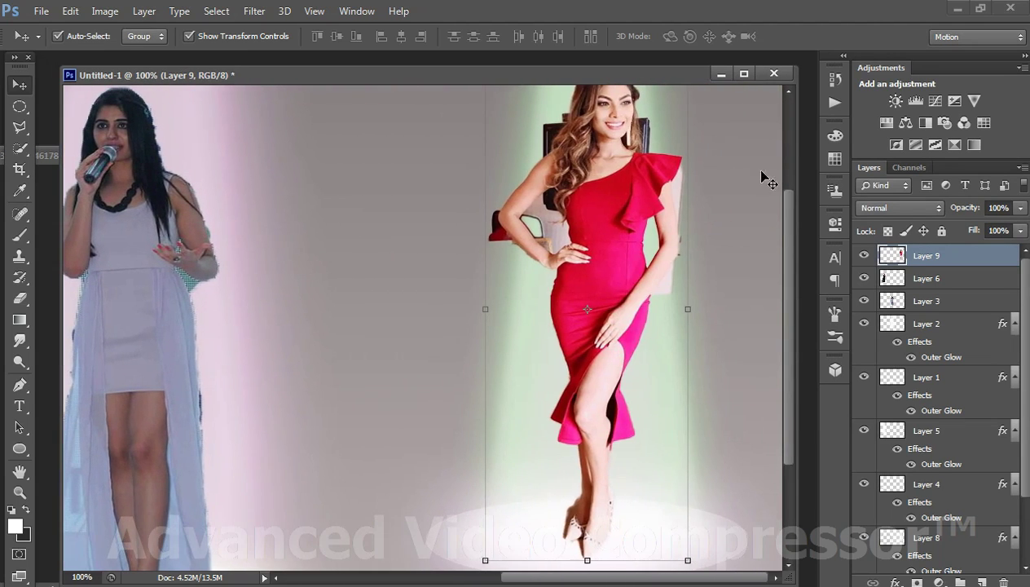
{"action": "left_click_drag", "start_coordinate": [787, 213], "coordinate": [791, 166]}
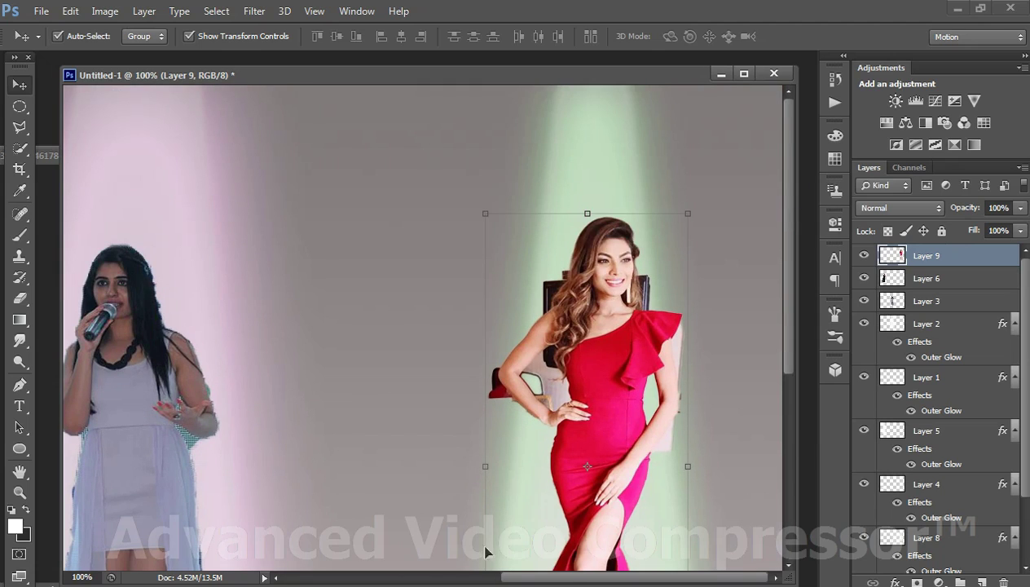
{"action": "left_click", "coordinate": [382, 586]}
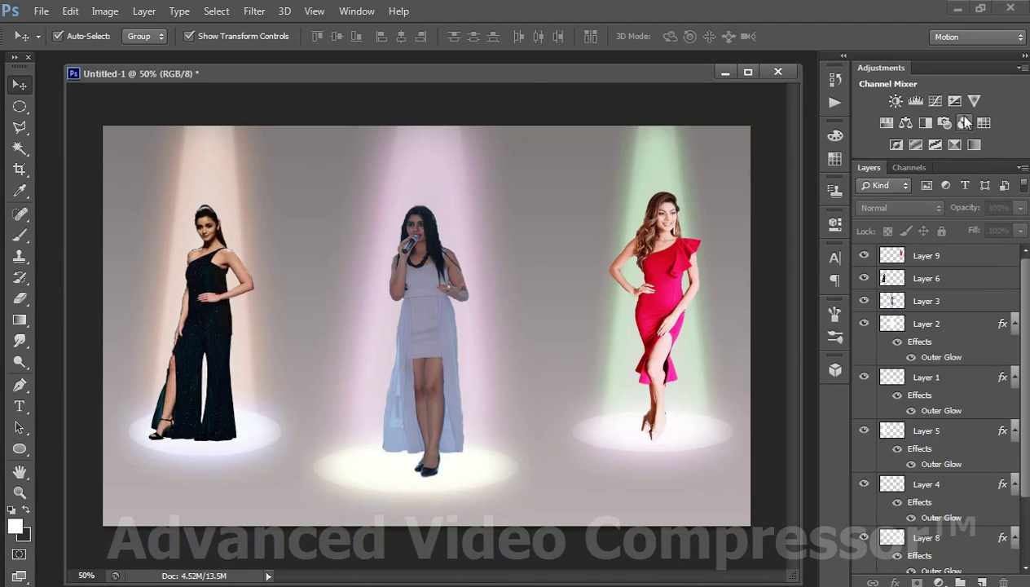
{"action": "left_click", "coordinate": [967, 116]}
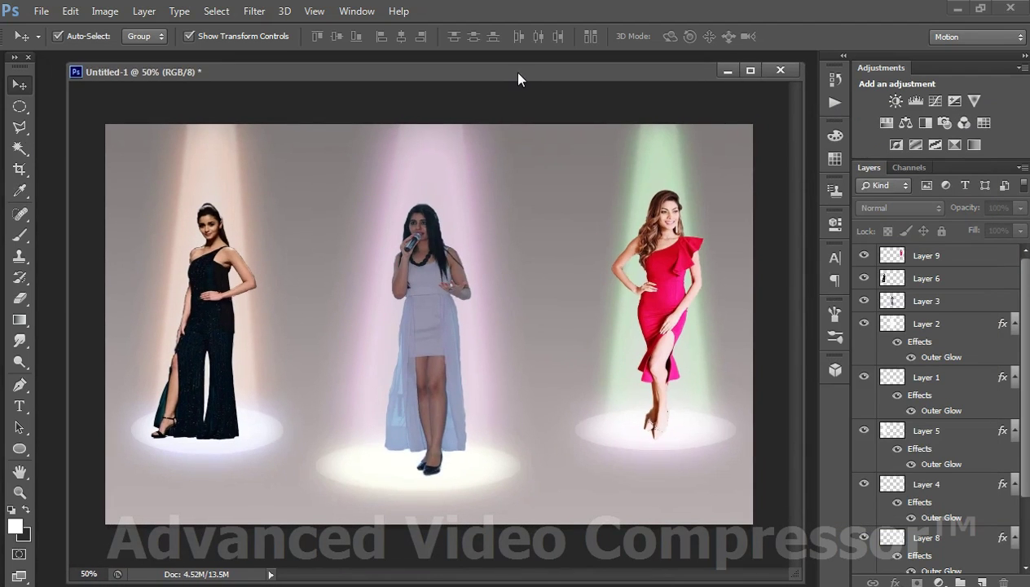
Select Layer 2 and raise its fill to 71%
{"action": "left_click", "coordinate": [453, 194]}
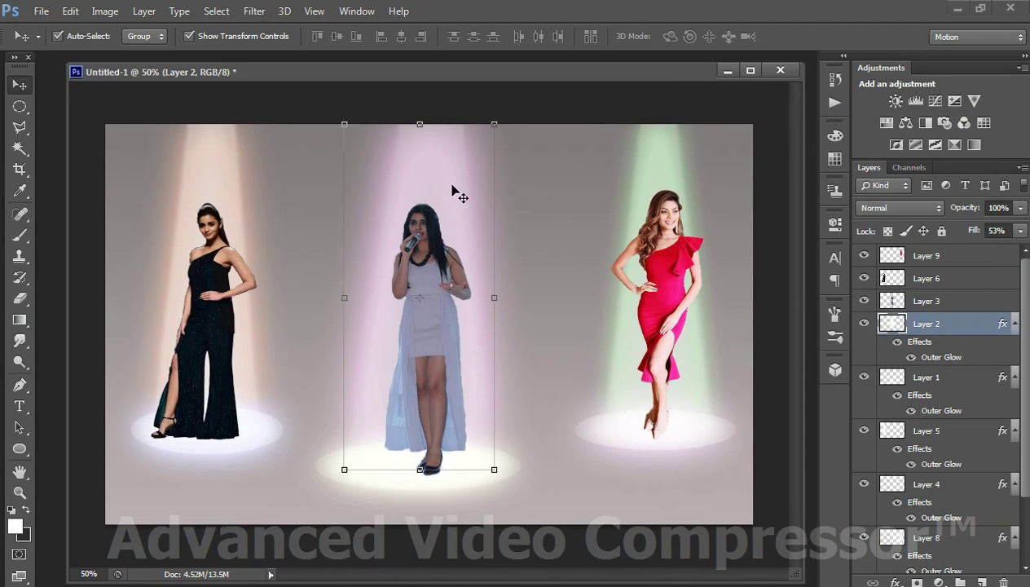
{"action": "right_click", "coordinate": [938, 325]}
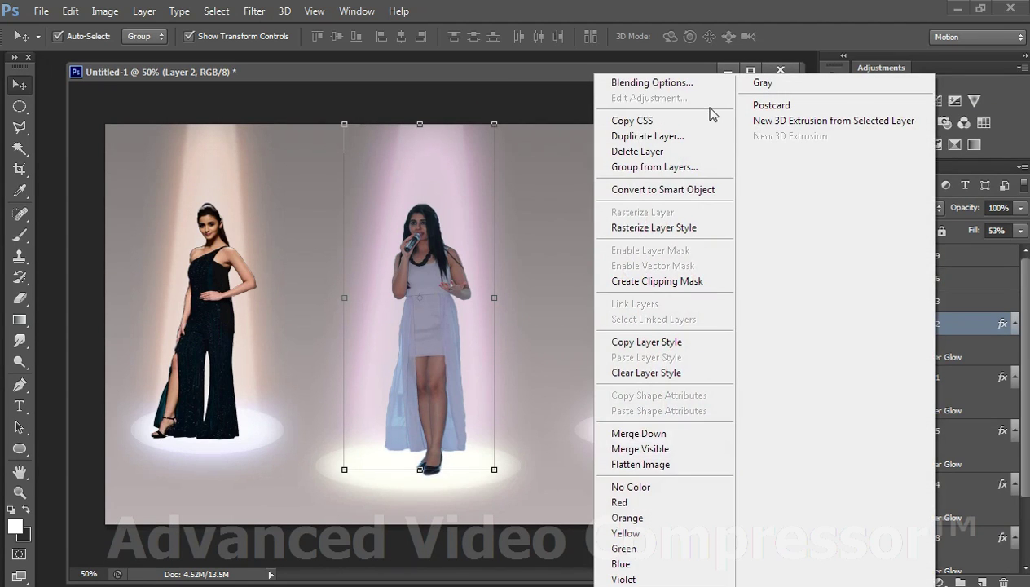
{"action": "left_click", "coordinate": [1024, 230]}
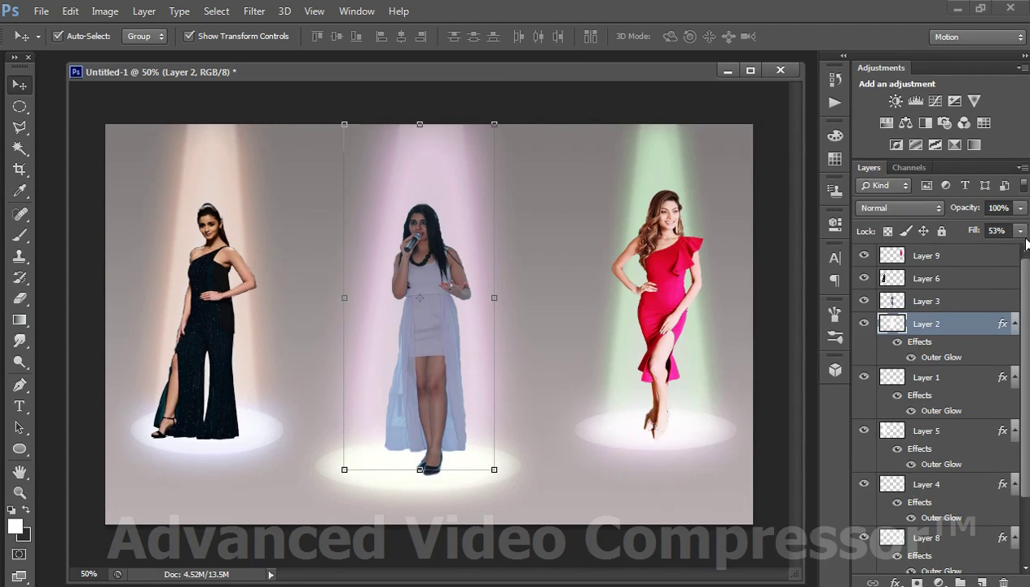
{"action": "left_click_drag", "start_coordinate": [1021, 231], "coordinate": [1008, 255]}
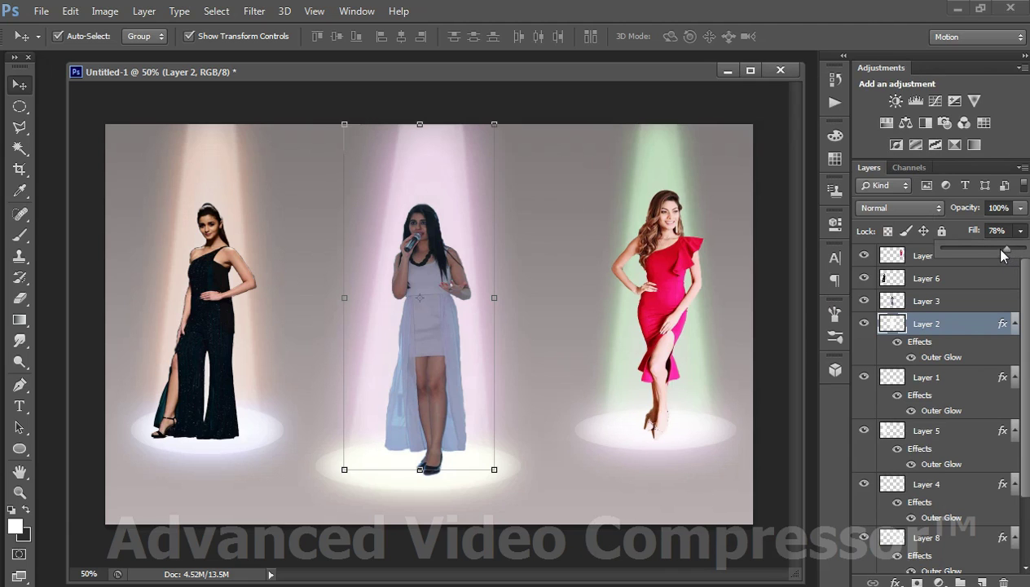
Reduce Layer 2's outer glow to 98 px size and 32% range
{"action": "right_click", "coordinate": [939, 326]}
{"action": "left_click", "coordinate": [685, 81]}
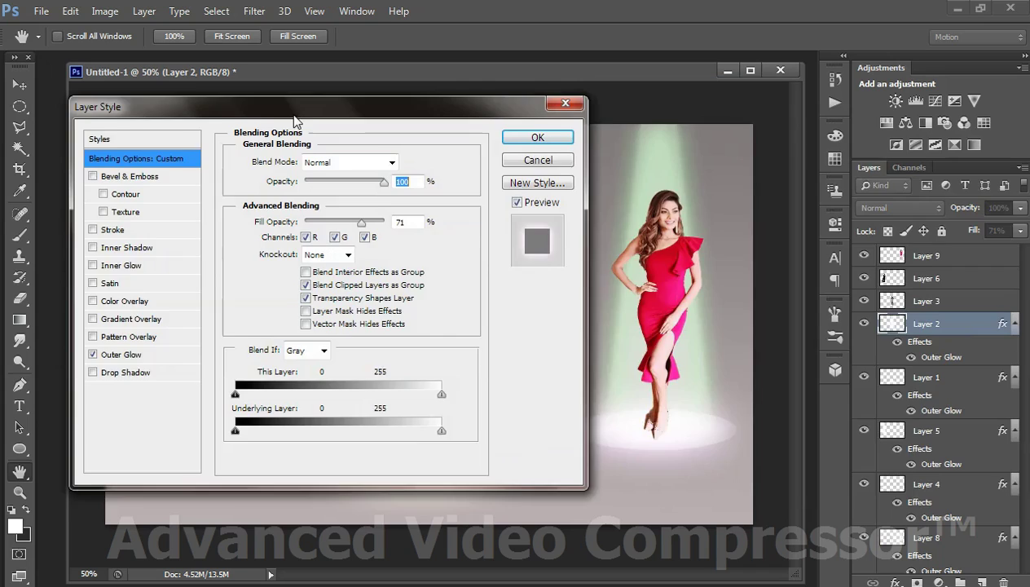
{"action": "left_click_drag", "start_coordinate": [291, 115], "coordinate": [751, 130]}
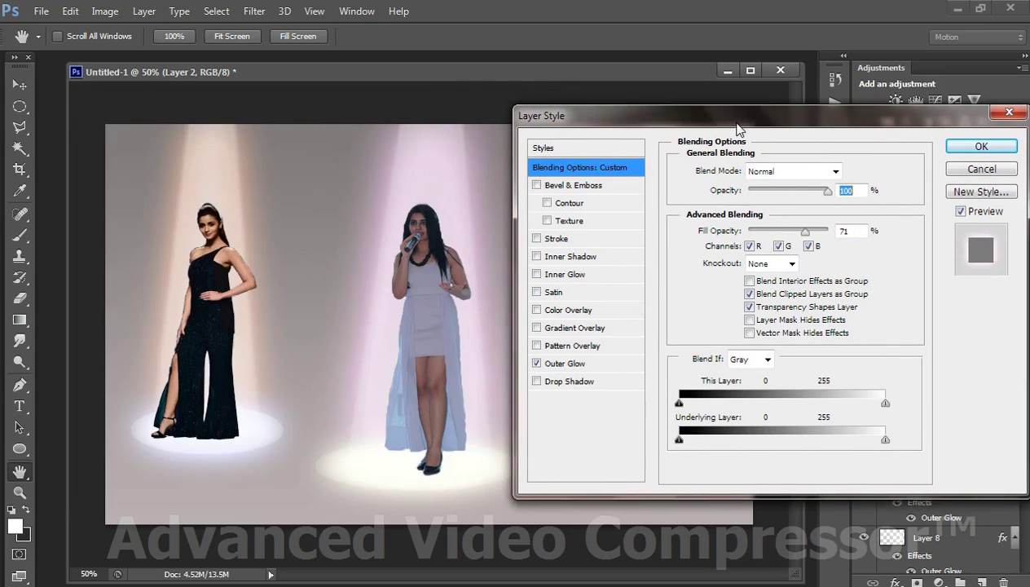
{"action": "left_click", "coordinate": [617, 368]}
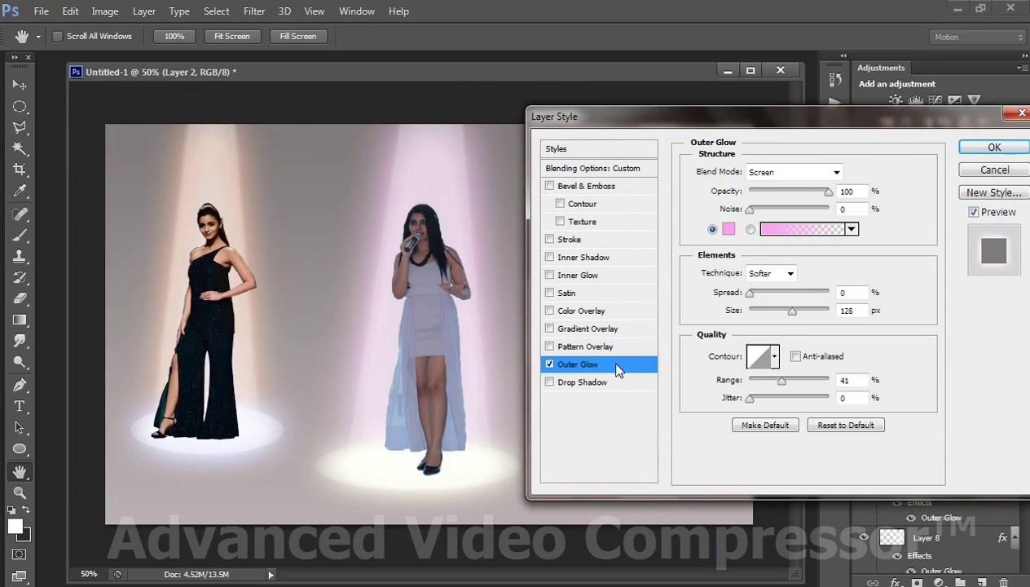
{"action": "left_click", "coordinate": [782, 310]}
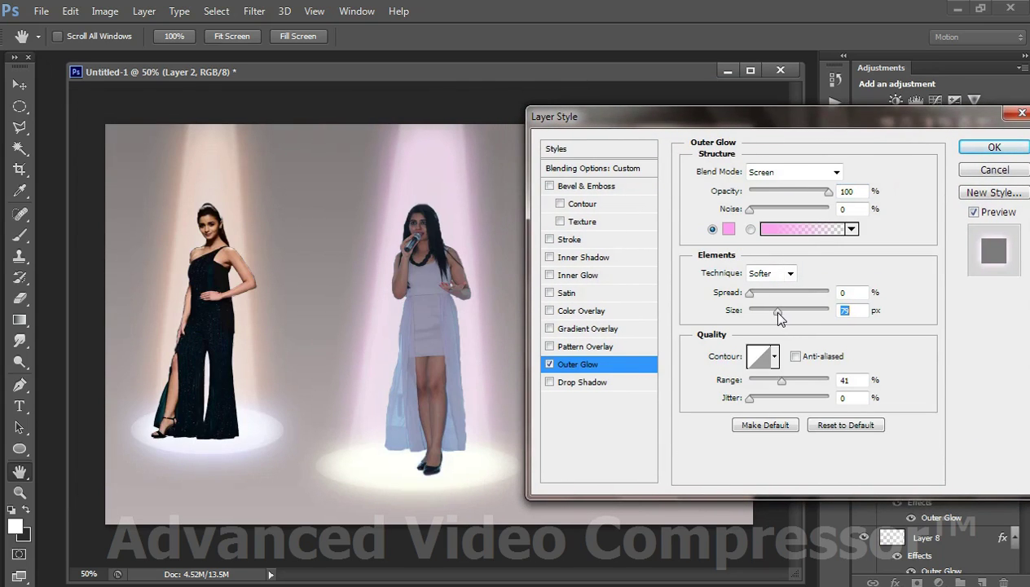
{"action": "left_click", "coordinate": [778, 383]}
{"action": "left_click_drag", "start_coordinate": [780, 380], "coordinate": [776, 386]}
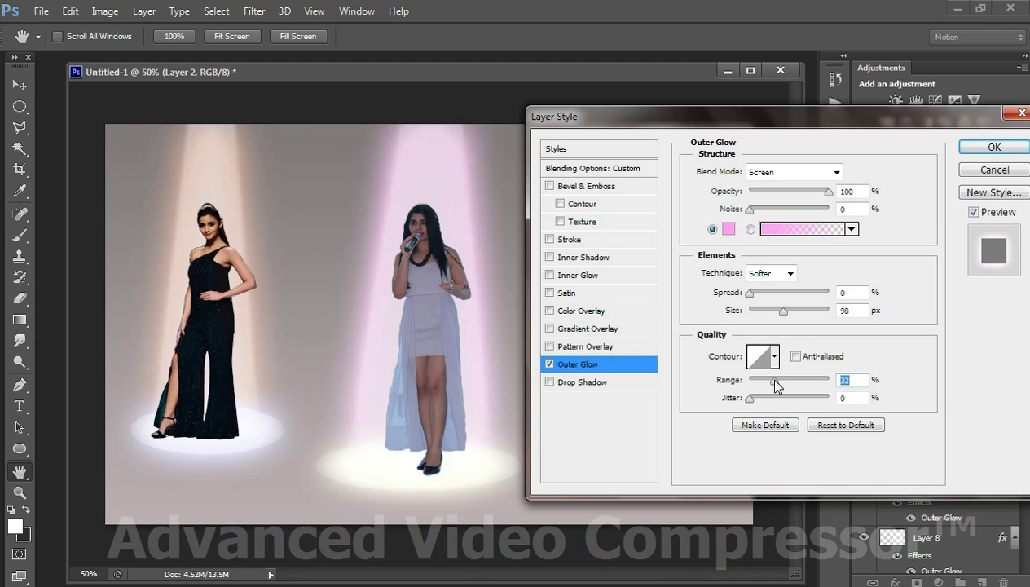
{"action": "left_click", "coordinate": [964, 148]}
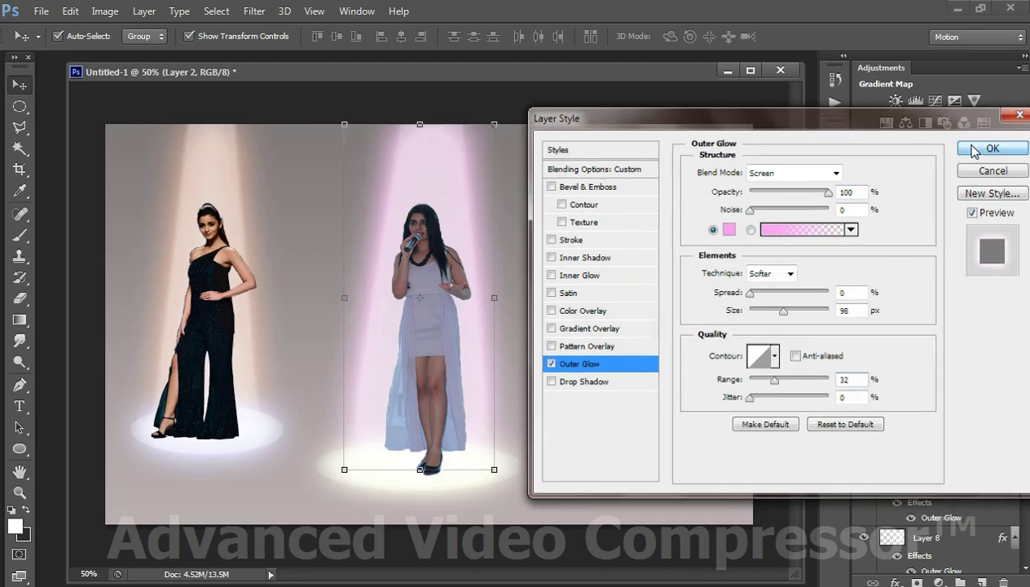
Open Layer 7's Outer Glow and change its colour to a more saturated pink
{"action": "left_click", "coordinate": [705, 444]}
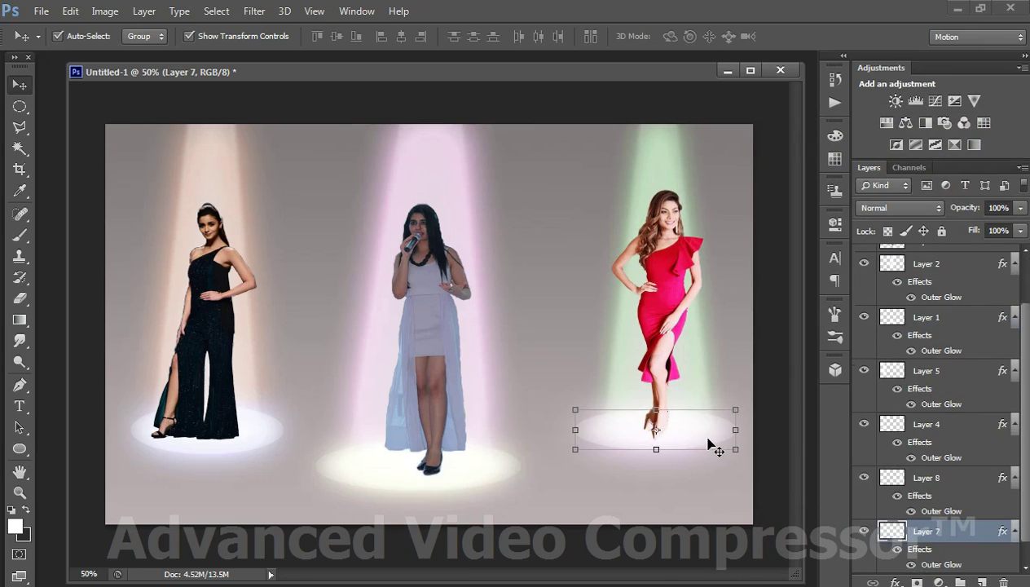
{"action": "right_click", "coordinate": [913, 539]}
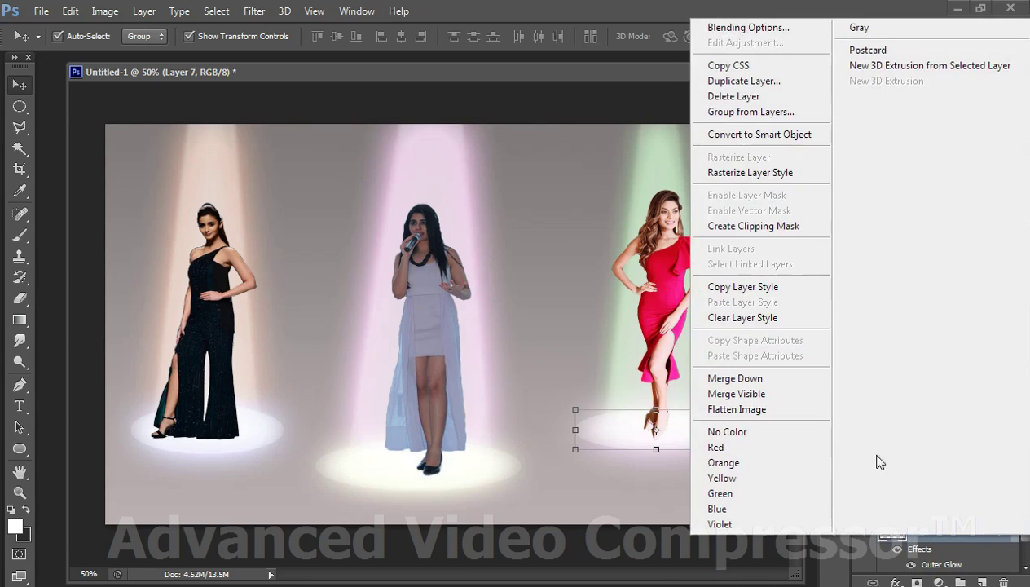
{"action": "left_click", "coordinate": [748, 32]}
{"action": "left_click_drag", "start_coordinate": [749, 123], "coordinate": [273, 83]}
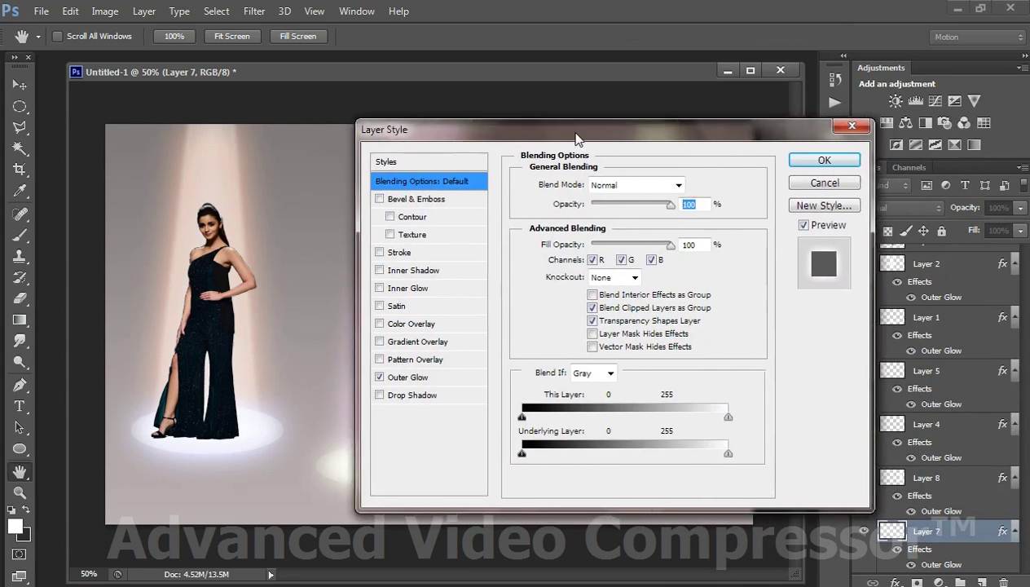
{"action": "left_click", "coordinate": [106, 327]}
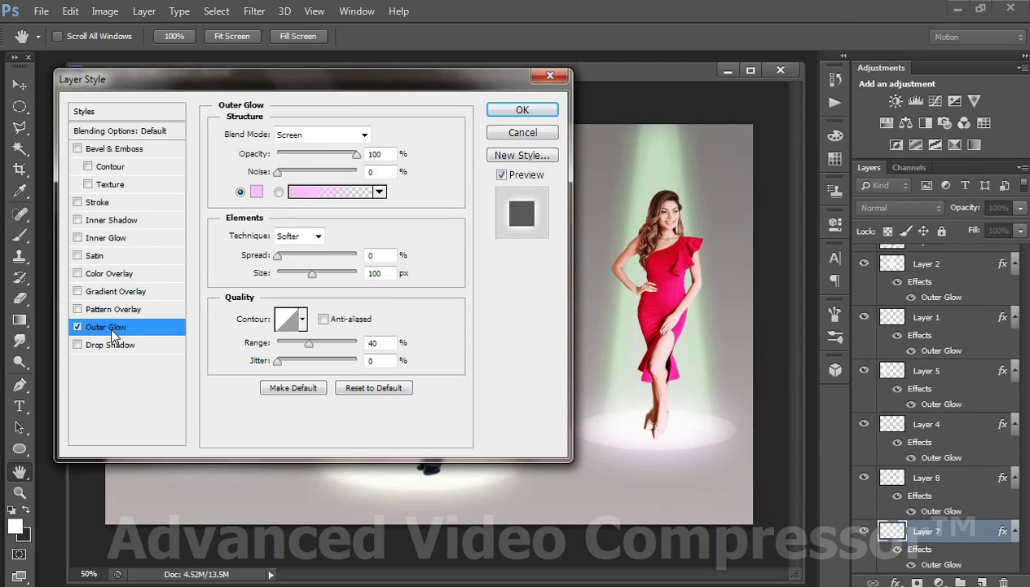
{"action": "left_click", "coordinate": [256, 192]}
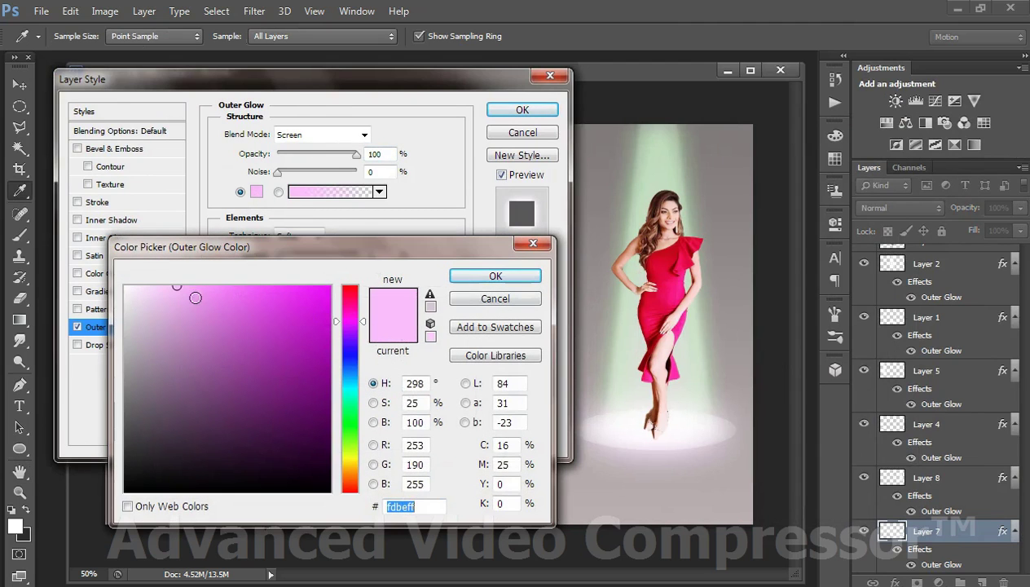
{"action": "left_click_drag", "start_coordinate": [195, 298], "coordinate": [222, 282]}
{"action": "left_click", "coordinate": [496, 275]}
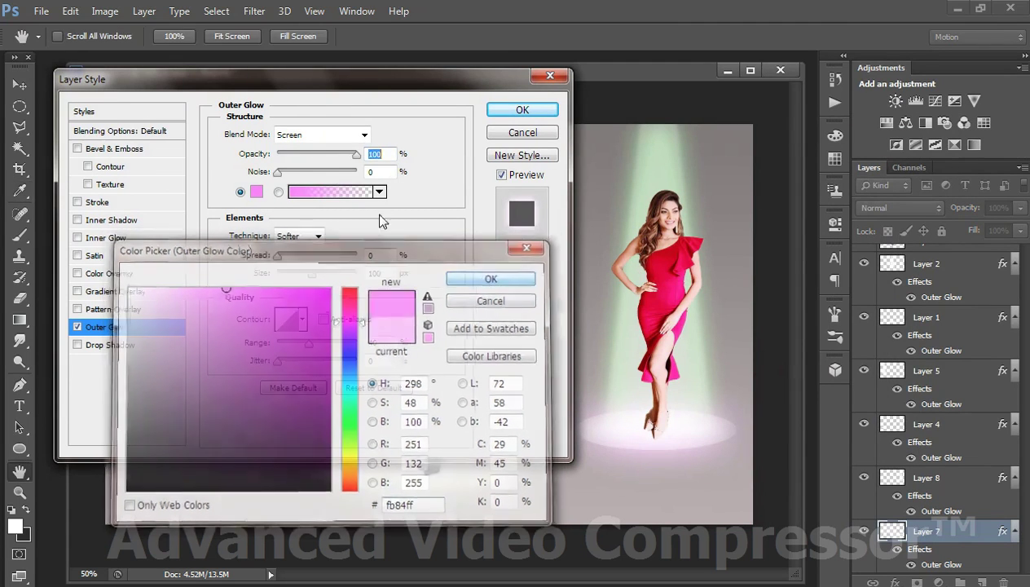
{"action": "left_click", "coordinate": [321, 276]}
Experiment with glow size, 32% range and the Precise technique, shrinking the glow to 10 px
{"action": "left_click_drag", "start_coordinate": [320, 277], "coordinate": [299, 278]}
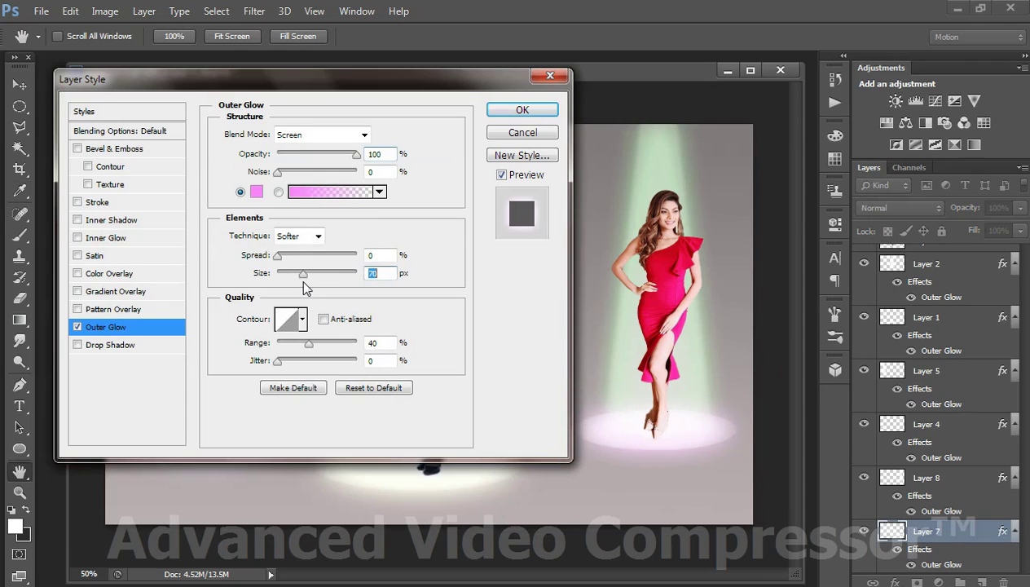
{"action": "mouse_move", "coordinate": [309, 343]}
{"action": "left_mouse_down"}
{"action": "mouse_move", "coordinate": [324, 343]}
{"action": "mouse_move", "coordinate": [302, 343]}
{"action": "left_mouse_up"}
{"action": "left_click", "coordinate": [327, 275]}
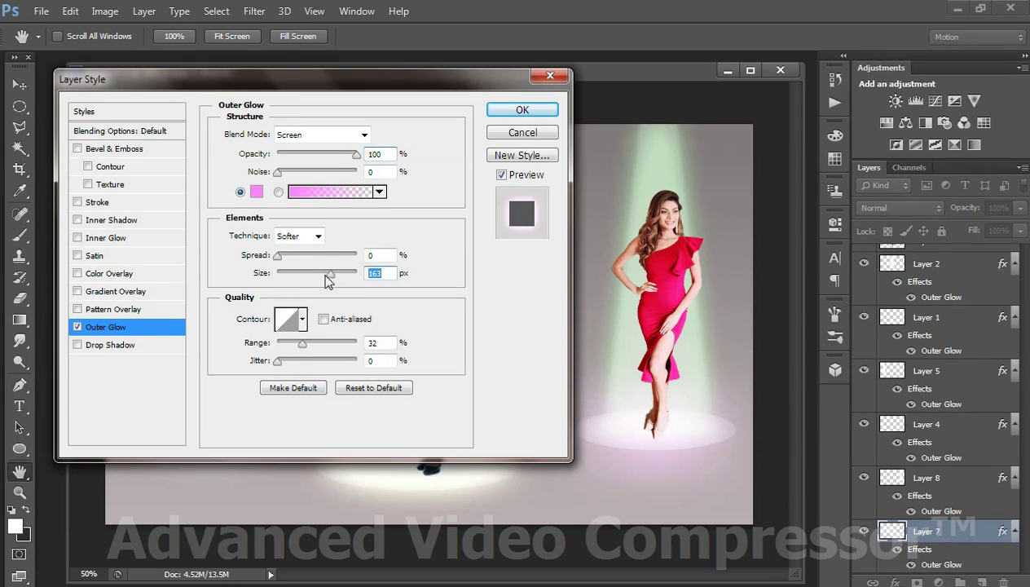
{"action": "left_click", "coordinate": [308, 241]}
{"action": "left_click", "coordinate": [301, 259]}
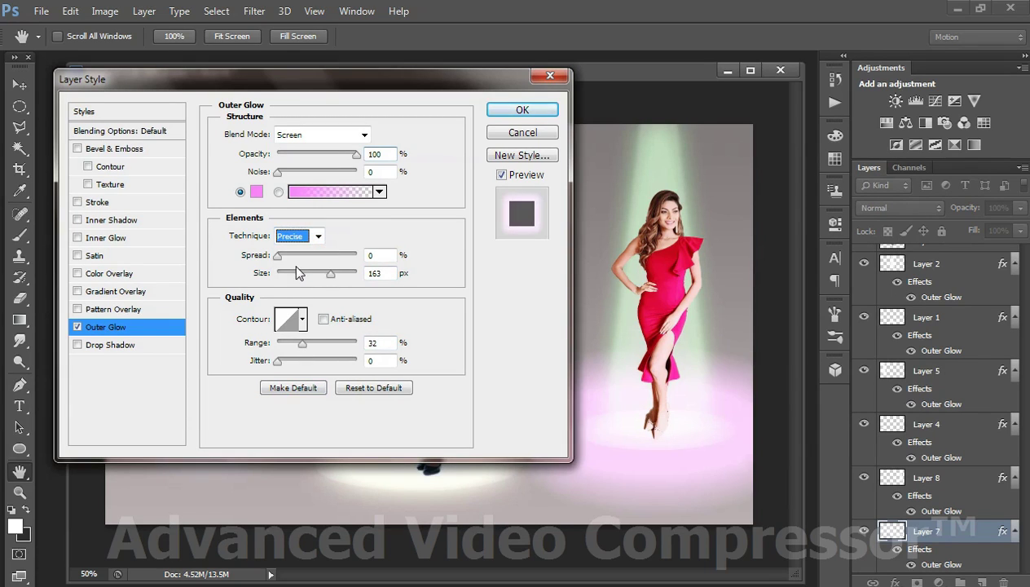
{"action": "left_click", "coordinate": [304, 275]}
{"action": "left_click", "coordinate": [293, 274]}
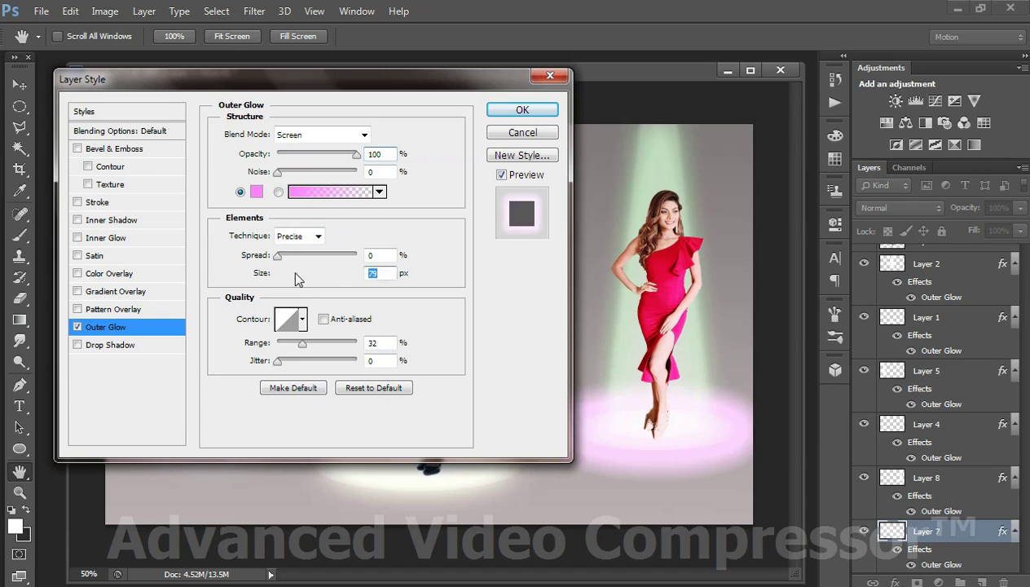
{"action": "left_click", "coordinate": [289, 275]}
{"action": "left_click_drag", "start_coordinate": [289, 277], "coordinate": [285, 279]}
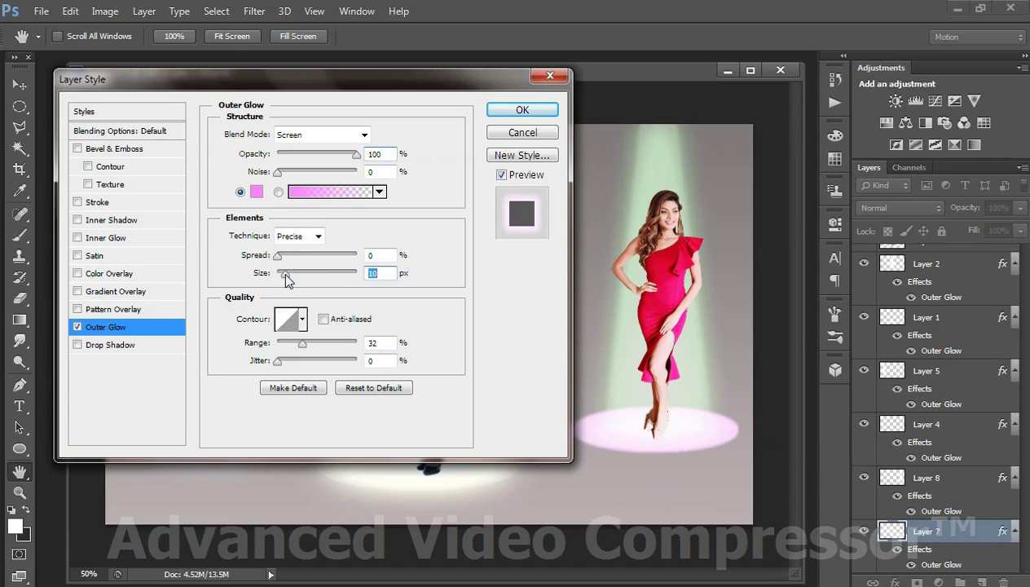
Return to the Softer technique, set about 196 px size and 24% range, and apply the glow
{"action": "left_click", "coordinate": [299, 235]}
{"action": "left_click", "coordinate": [289, 249]}
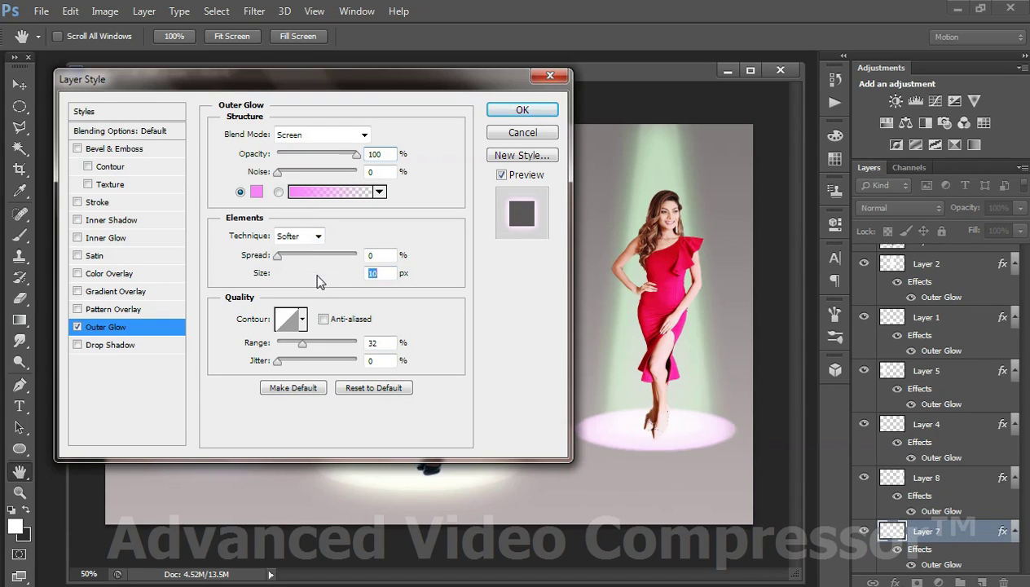
{"action": "left_click", "coordinate": [330, 276]}
{"action": "left_click_drag", "start_coordinate": [331, 278], "coordinate": [339, 281]}
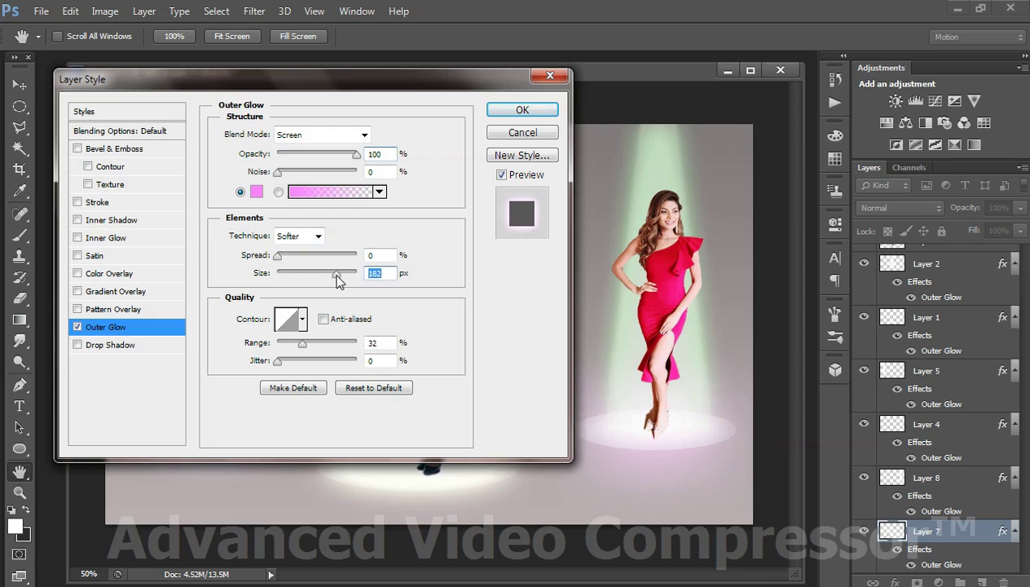
{"action": "left_click_drag", "start_coordinate": [303, 348], "coordinate": [297, 350]}
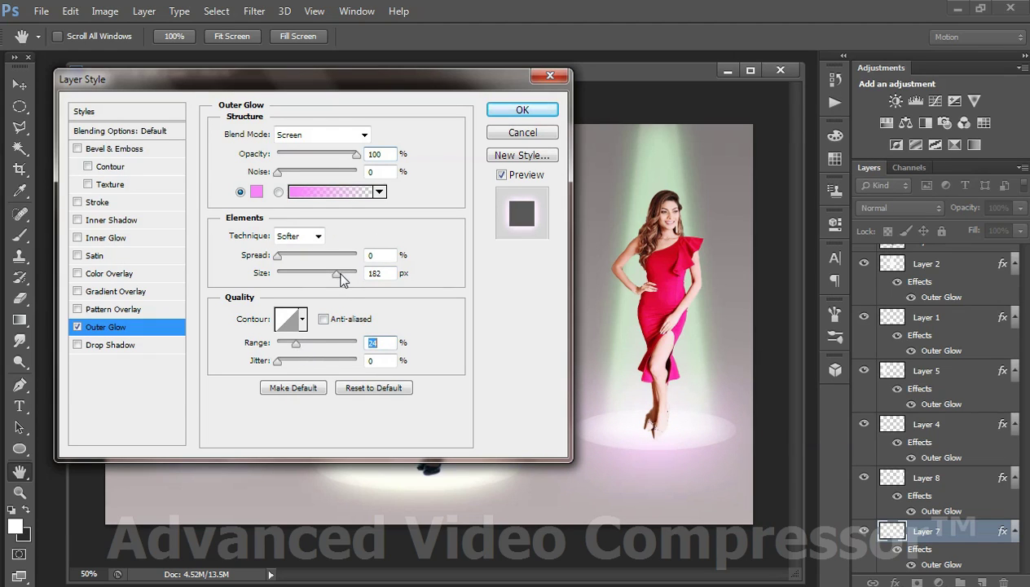
{"action": "left_click_drag", "start_coordinate": [340, 276], "coordinate": [344, 277]}
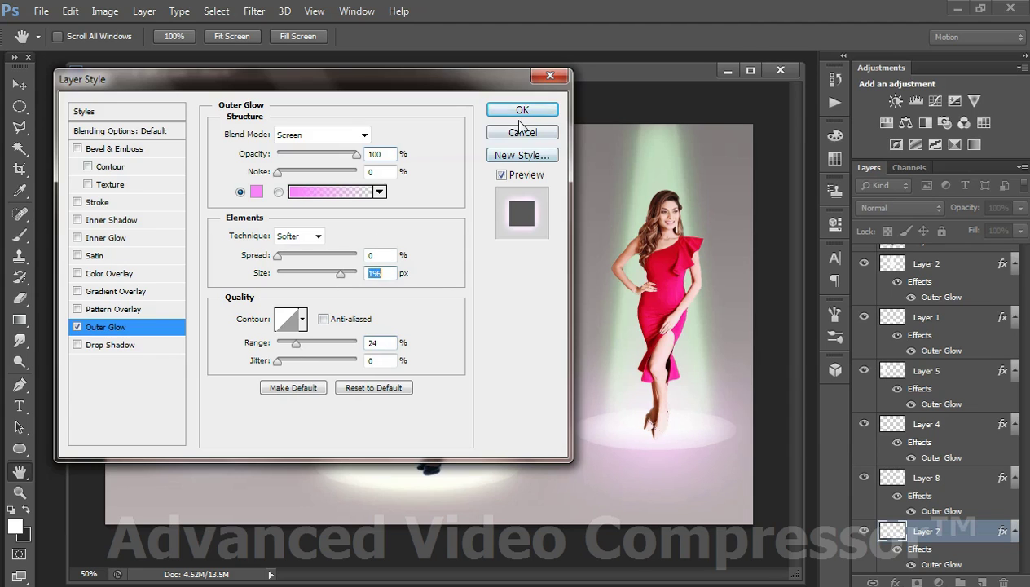
{"action": "left_click", "coordinate": [519, 111]}
{"action": "left_click", "coordinate": [537, 154]}
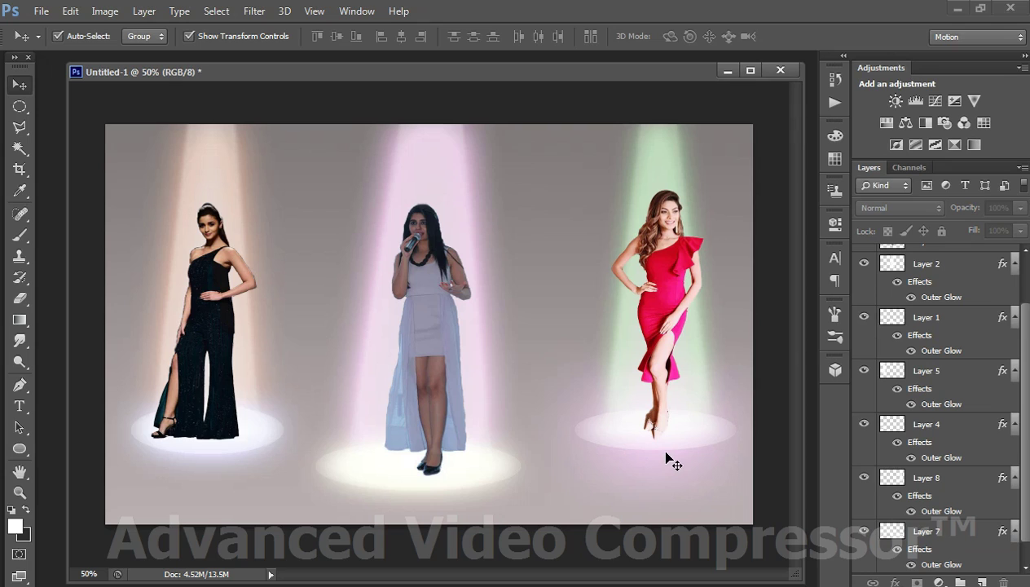
Change Layer 7's outer glow colour to blue #84aaff
{"action": "right_click", "coordinate": [903, 533]}
{"action": "left_click", "coordinate": [860, 145]}
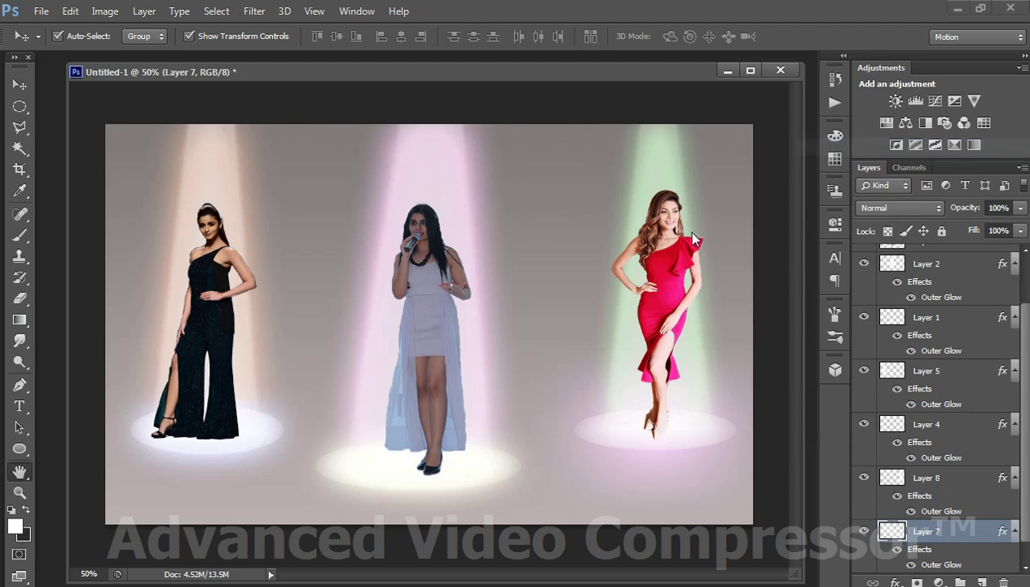
{"action": "left_click", "coordinate": [106, 326]}
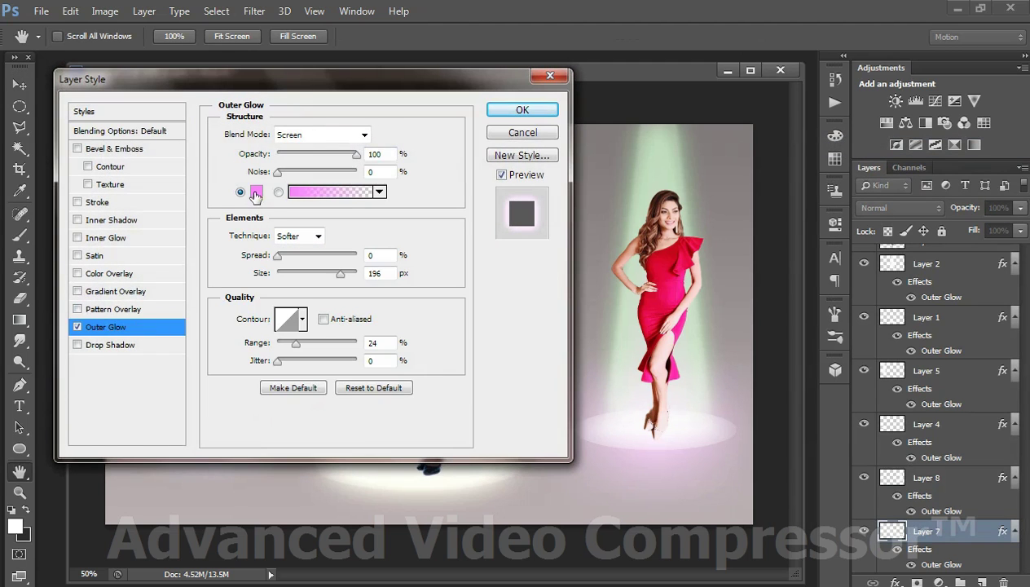
{"action": "left_click", "coordinate": [255, 196]}
{"action": "double_click", "coordinate": [411, 506]}
{"action": "type", "text": "84aaff"}
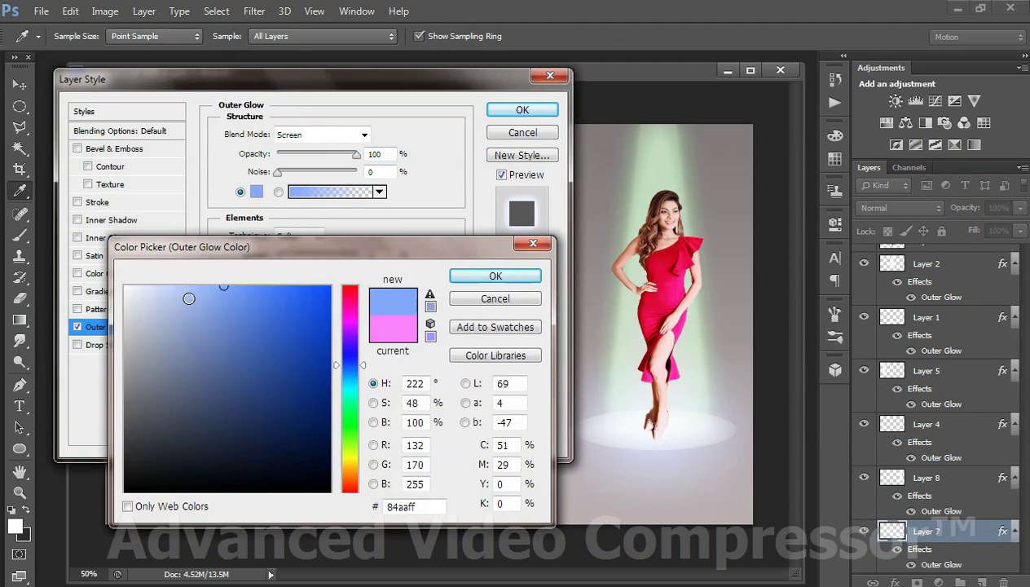
{"action": "left_click", "coordinate": [188, 284]}
{"action": "left_click", "coordinate": [496, 275]}
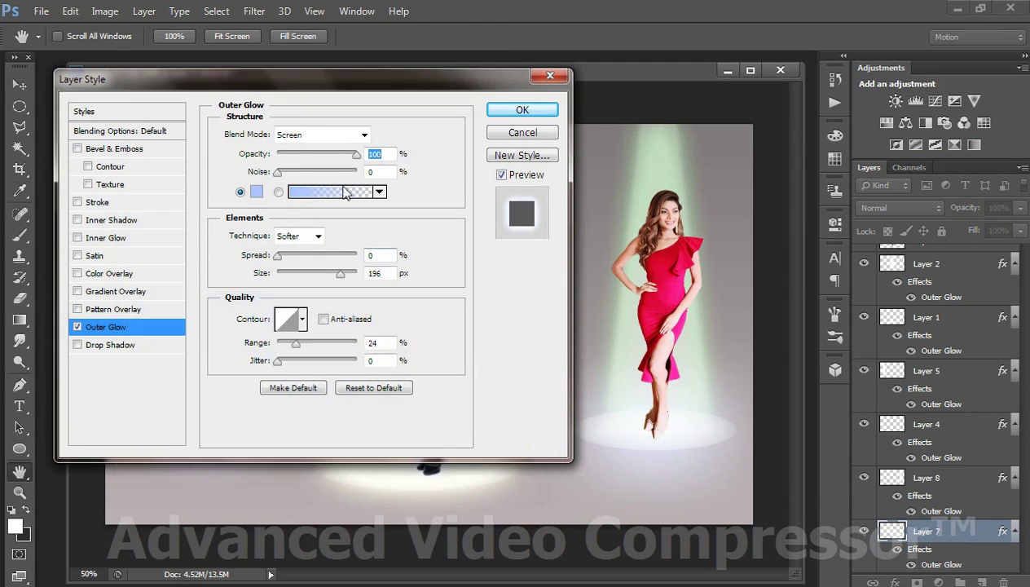
Switch to a paler blue, set range 35% and size 117 px, and apply the glow
{"action": "left_click_drag", "start_coordinate": [296, 343], "coordinate": [303, 346]}
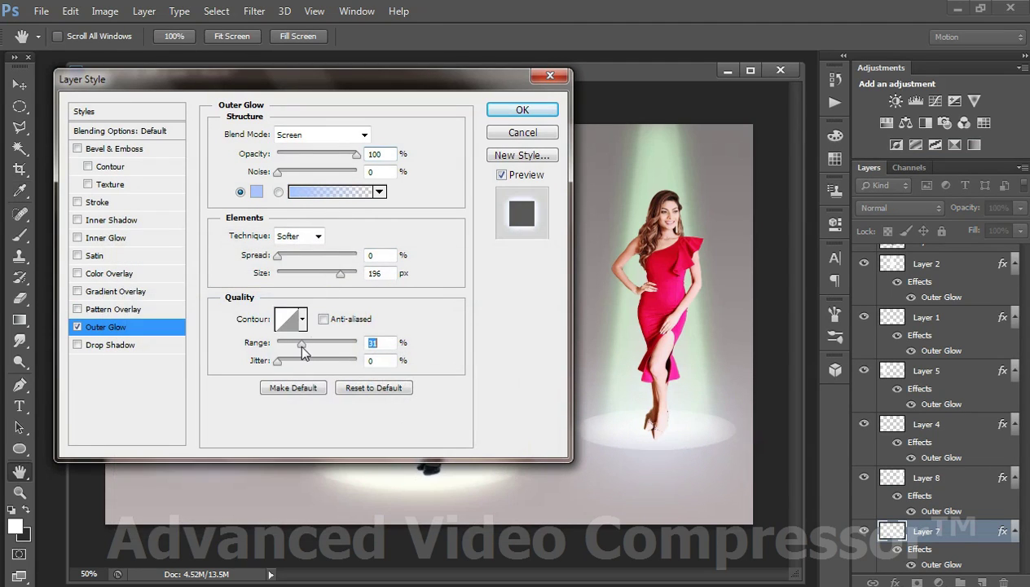
{"action": "left_click", "coordinate": [256, 192]}
{"action": "left_click", "coordinate": [222, 289]}
{"action": "left_click_drag", "start_coordinate": [222, 289], "coordinate": [225, 291]}
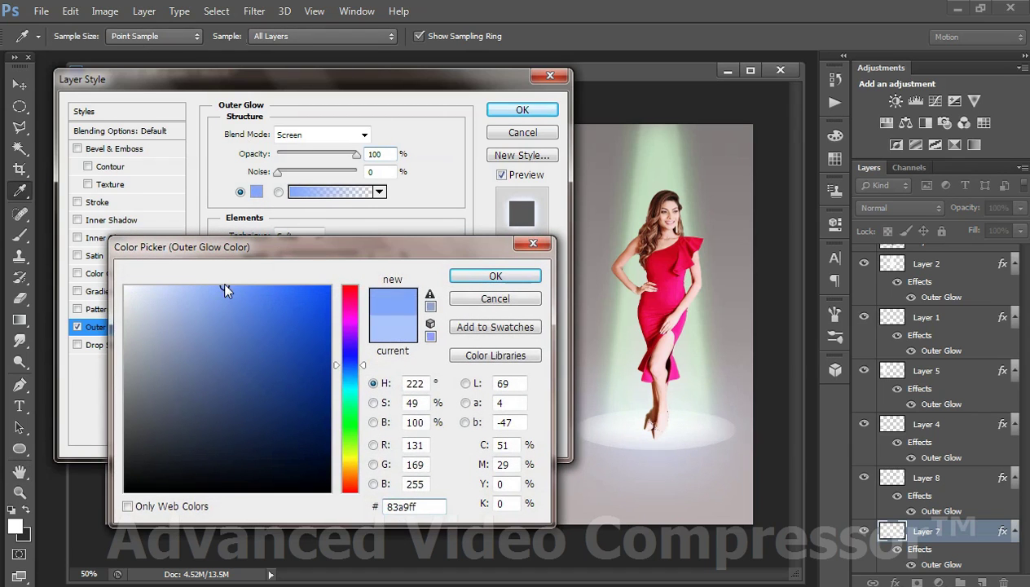
{"action": "left_click", "coordinate": [204, 287]}
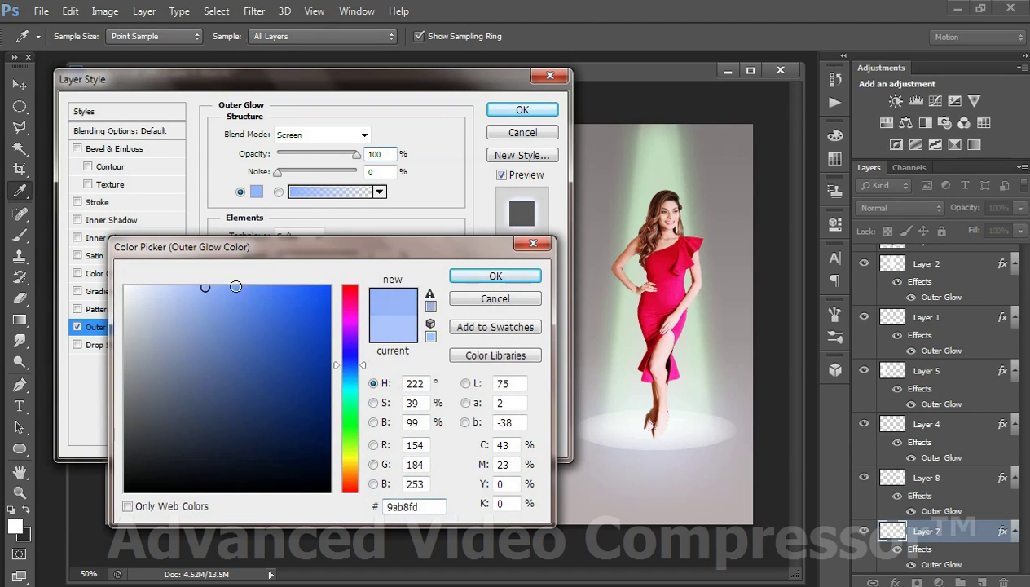
{"action": "left_click", "coordinate": [487, 275]}
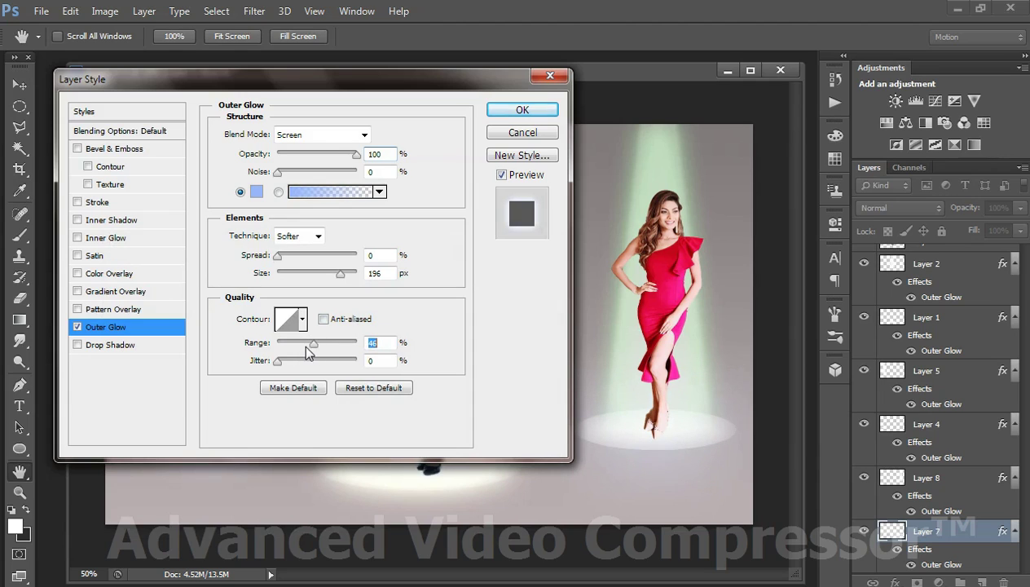
{"action": "mouse_move", "coordinate": [302, 343]}
{"action": "left_mouse_down"}
{"action": "mouse_move", "coordinate": [314, 343]}
{"action": "mouse_move", "coordinate": [307, 348]}
{"action": "left_mouse_up"}
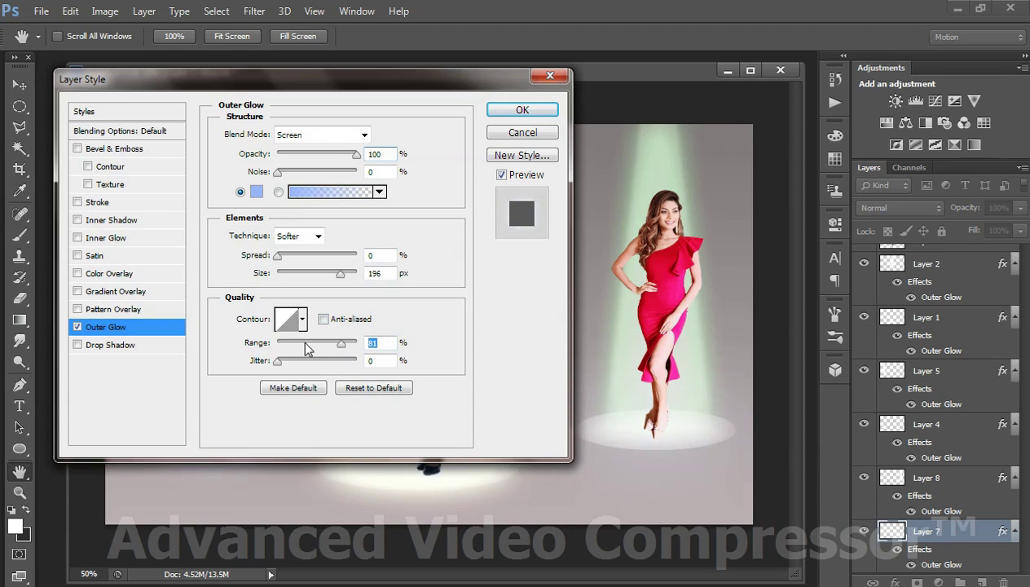
{"action": "left_click_drag", "start_coordinate": [358, 270], "coordinate": [318, 277]}
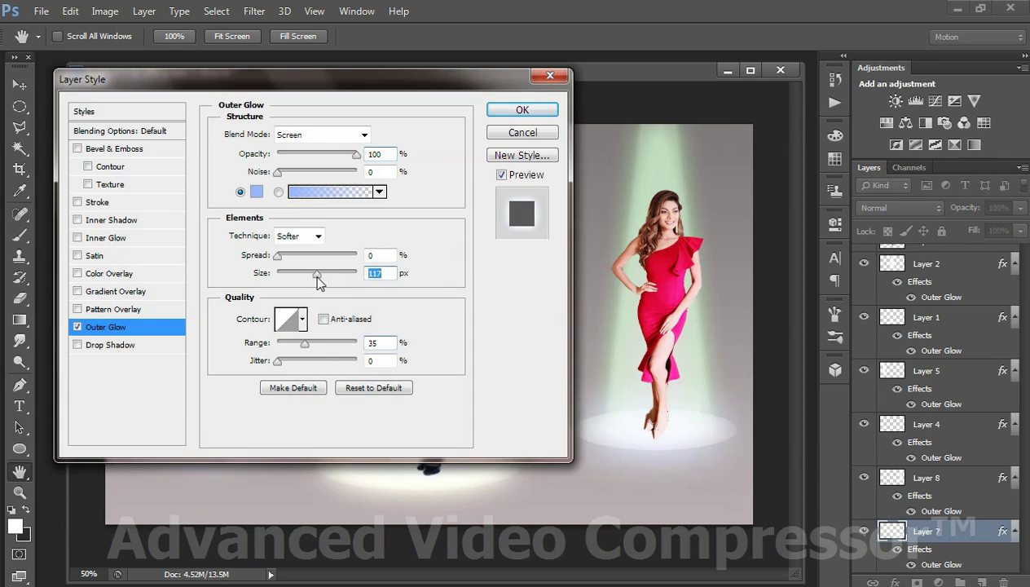
{"action": "left_click", "coordinate": [517, 110]}
{"action": "left_click", "coordinate": [741, 220]}
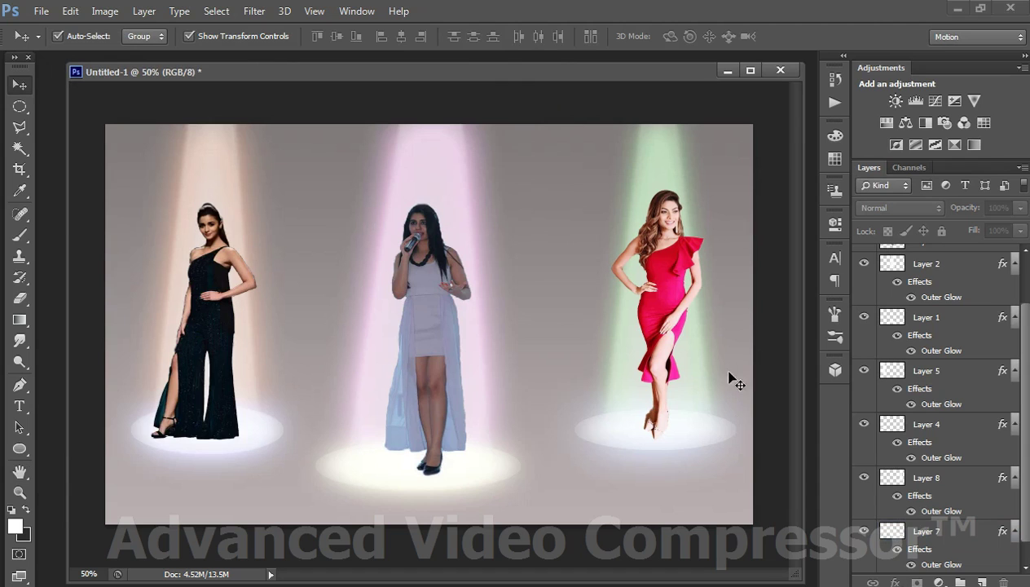
Enable a Drop Shadow in Layer 7's layer style
{"action": "left_click", "coordinate": [707, 432]}
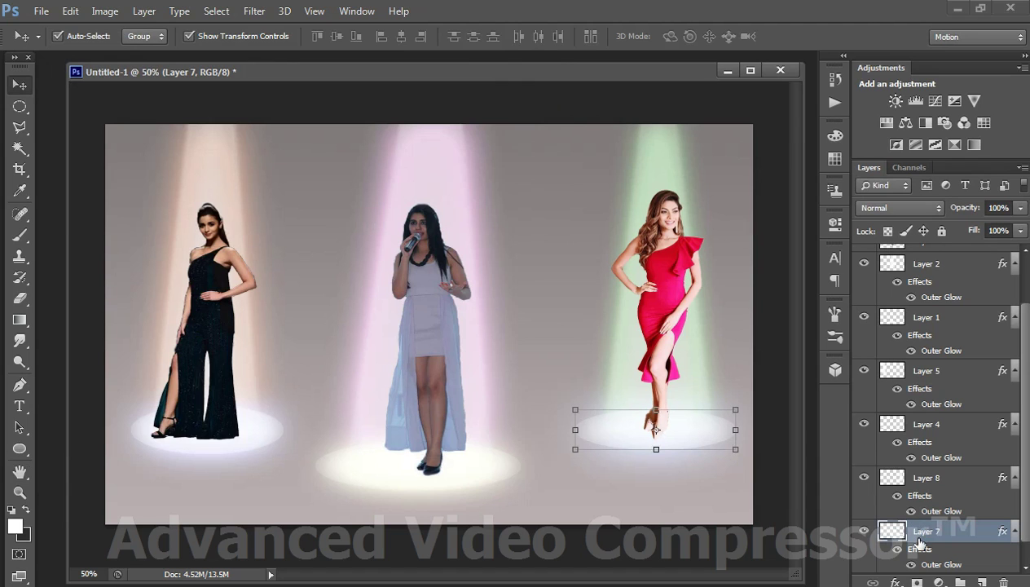
{"action": "right_click", "coordinate": [918, 543]}
{"action": "left_click", "coordinate": [755, 32]}
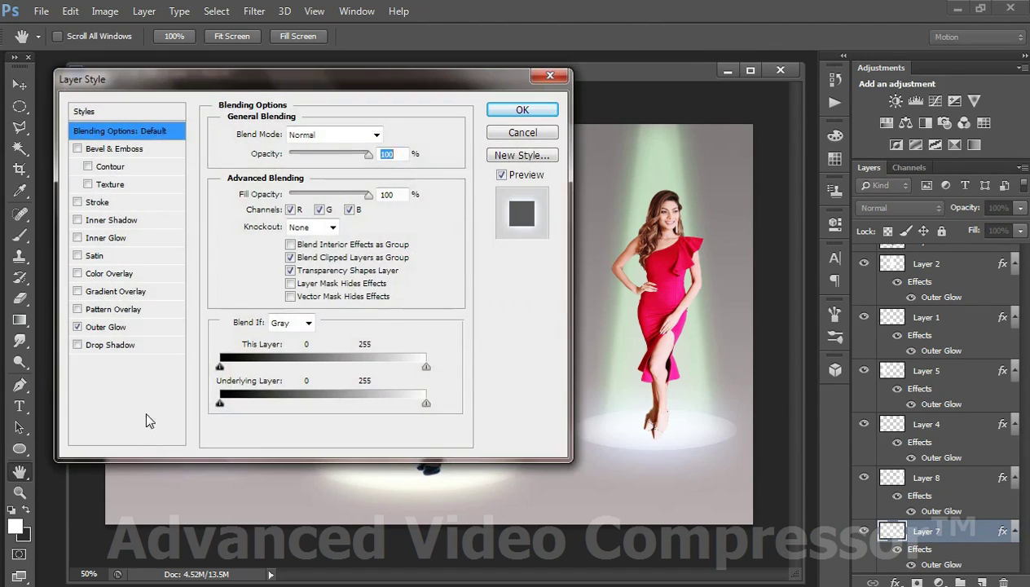
{"action": "left_click", "coordinate": [126, 346]}
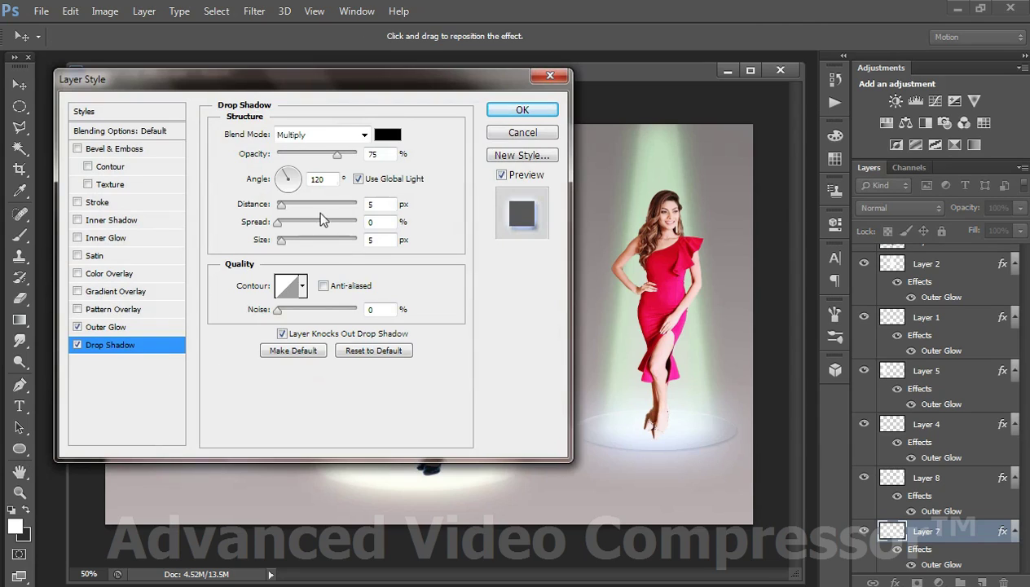
{"action": "mouse_move", "coordinate": [281, 240]}
{"action": "left_mouse_down"}
{"action": "mouse_move", "coordinate": [293, 240]}
{"action": "mouse_move", "coordinate": [284, 223]}
{"action": "left_mouse_up"}
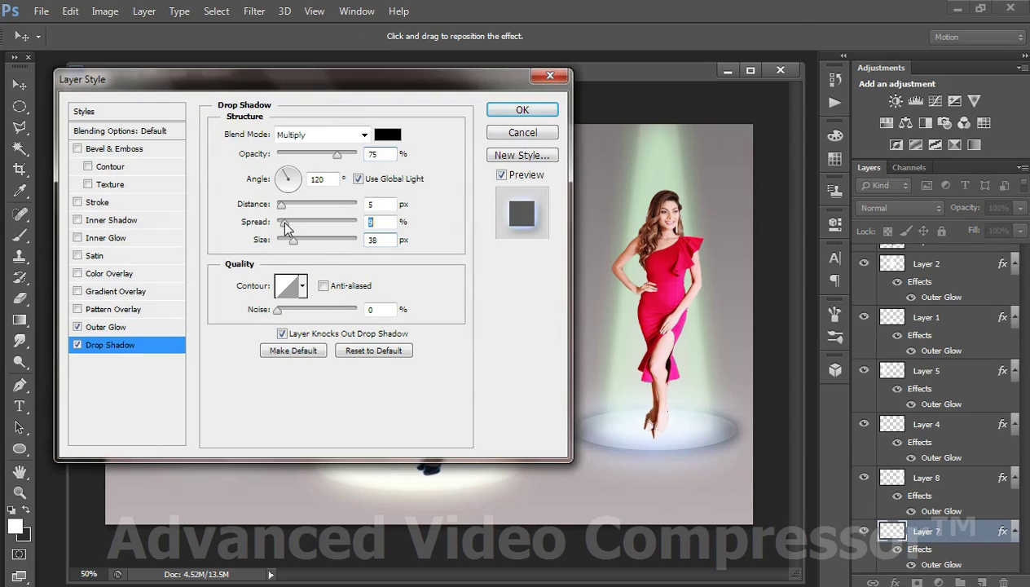
Make the shadow red (f53434) with 11 px distance, 8% spread and 46 px size, and apply it
{"action": "left_click", "coordinate": [387, 134]}
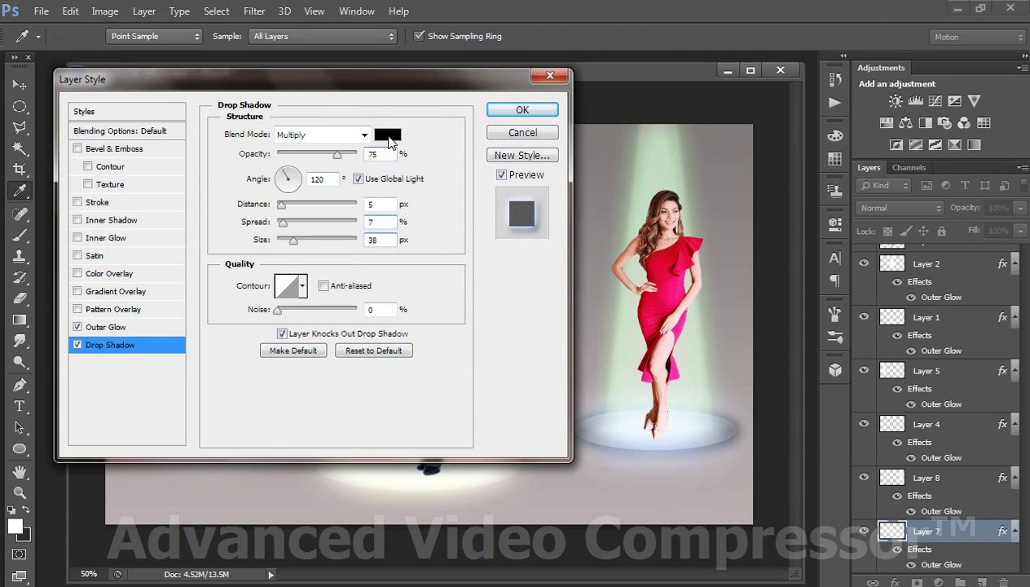
{"action": "left_click", "coordinate": [286, 294]}
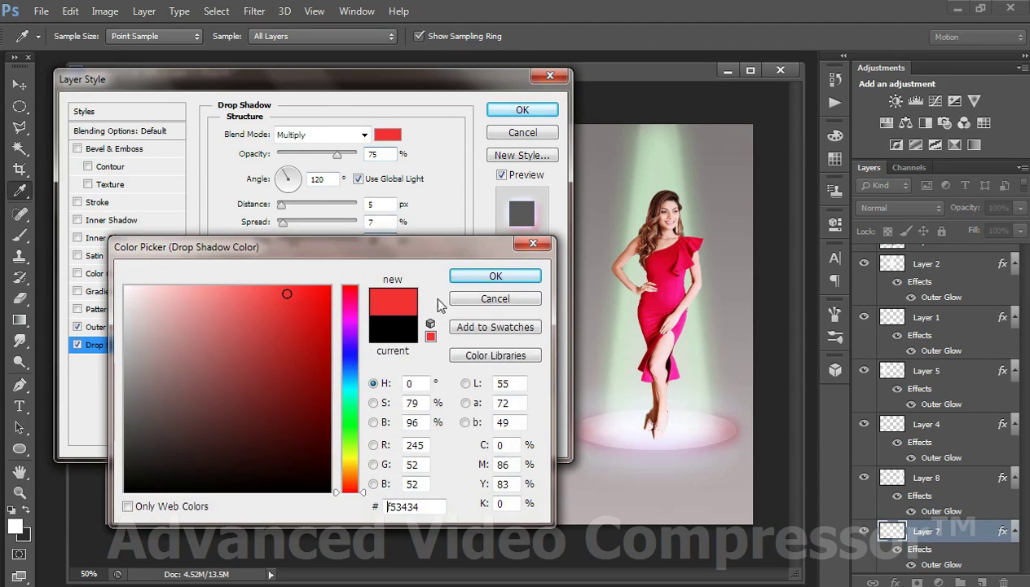
{"action": "left_click", "coordinate": [471, 277]}
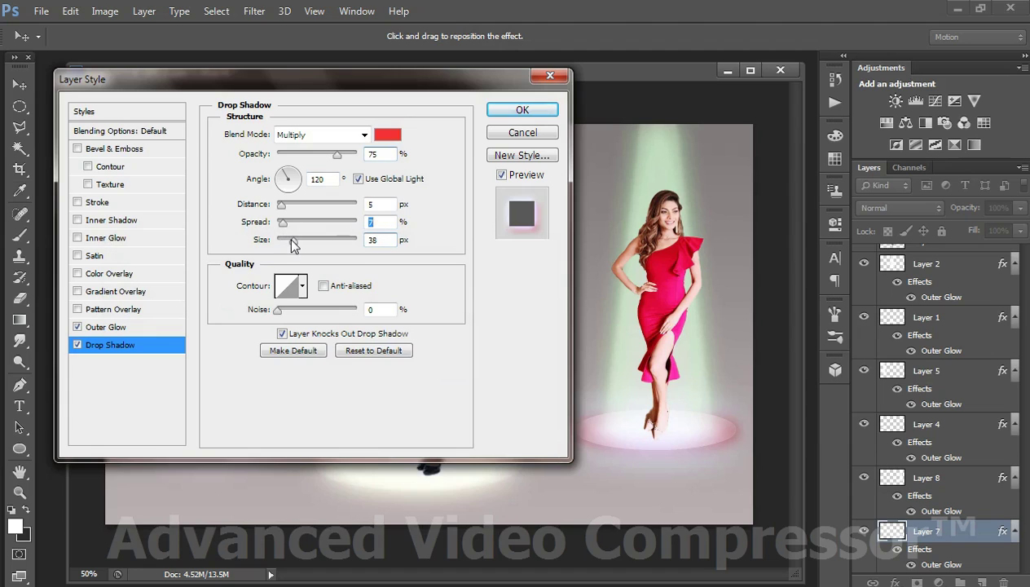
{"action": "left_click_drag", "start_coordinate": [292, 241], "coordinate": [286, 208]}
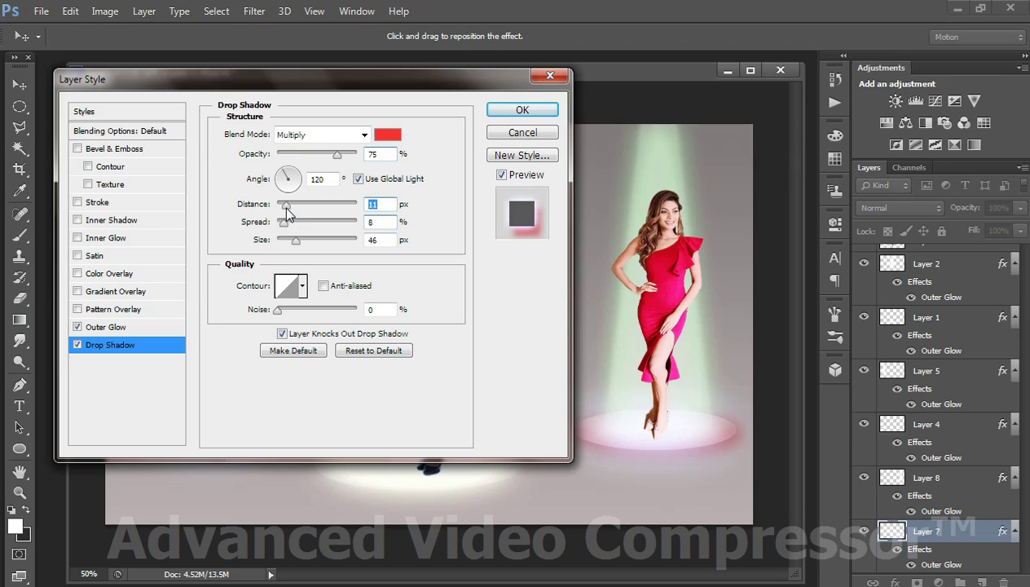
{"action": "left_click", "coordinate": [522, 110]}
{"action": "left_click", "coordinate": [501, 485]}
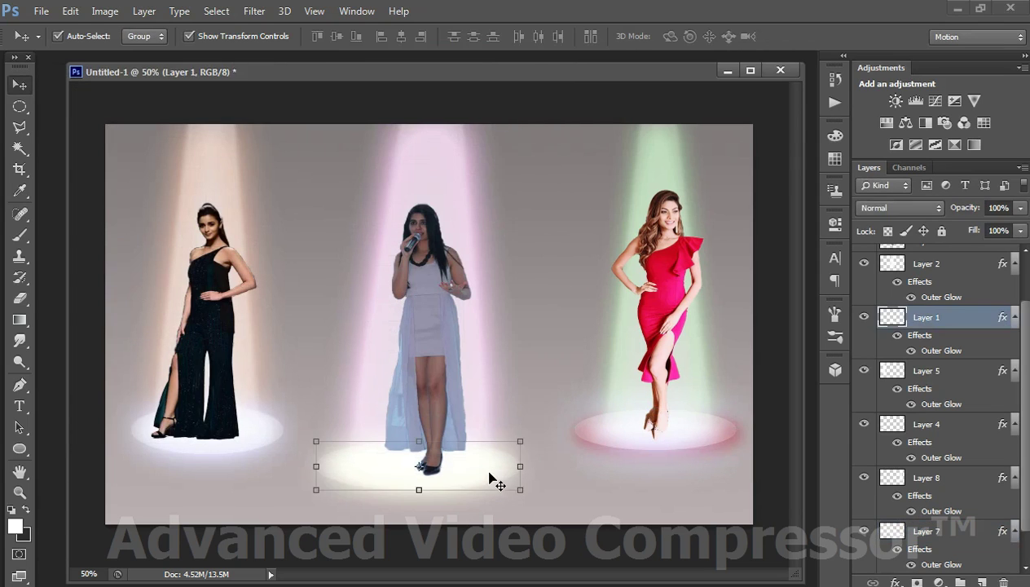
Add a drop shadow to Layer 1's middle floor ellipse and colour it a saturated blue
{"action": "right_click", "coordinate": [907, 318]}
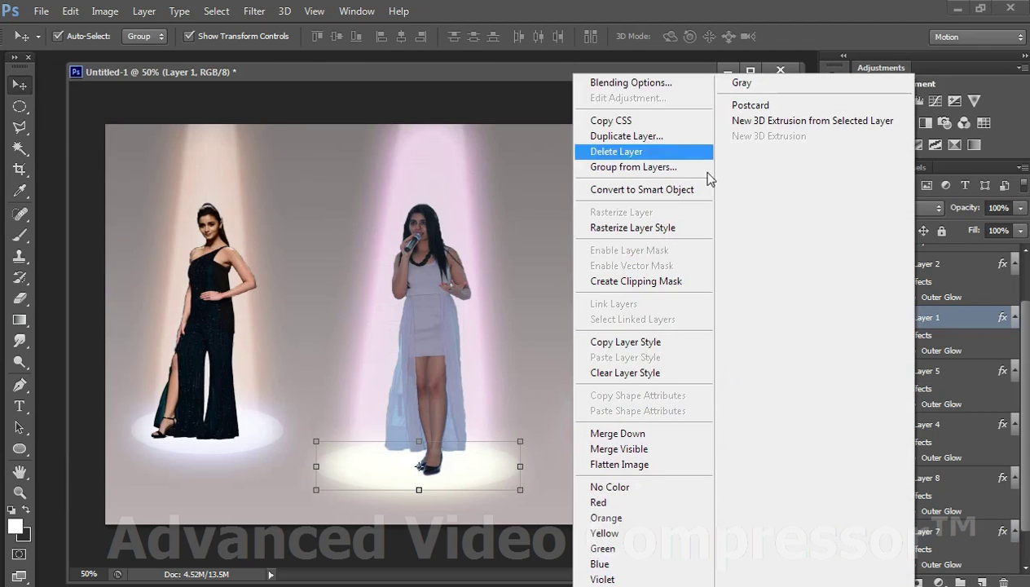
{"action": "left_click", "coordinate": [651, 76]}
{"action": "left_click_drag", "start_coordinate": [322, 110], "coordinate": [760, 122]}
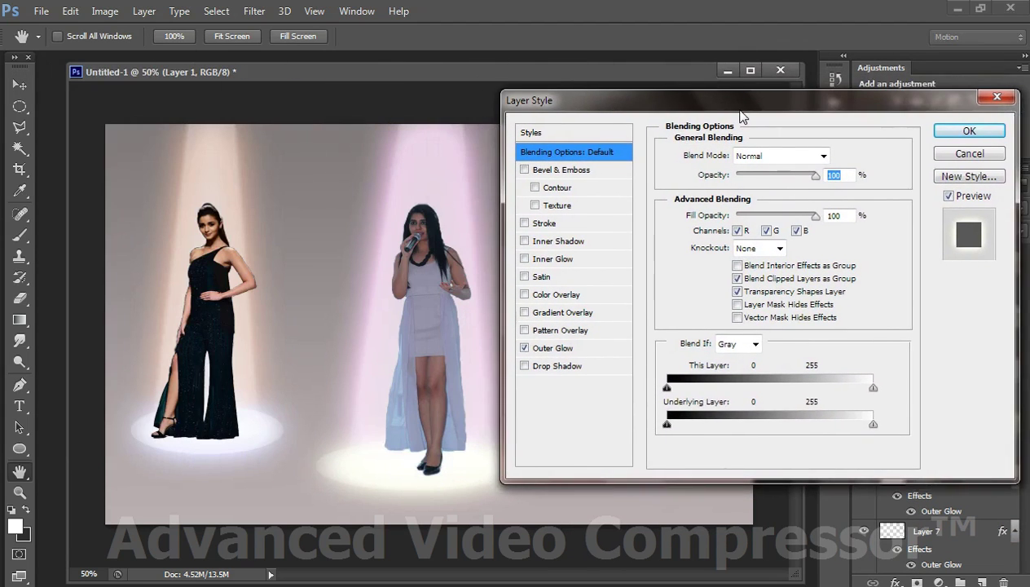
{"action": "left_click", "coordinate": [582, 373]}
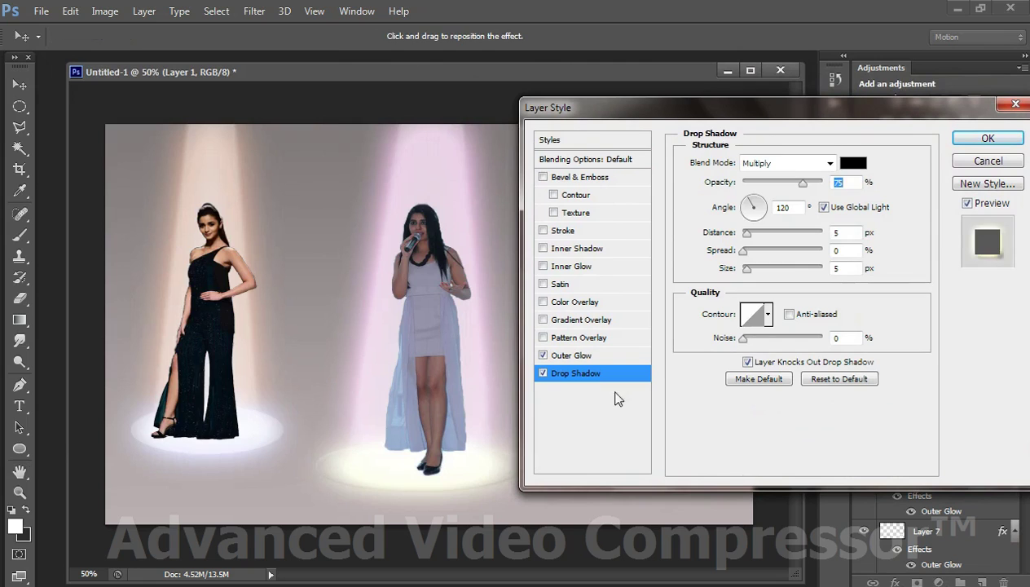
{"action": "left_click", "coordinate": [852, 163]}
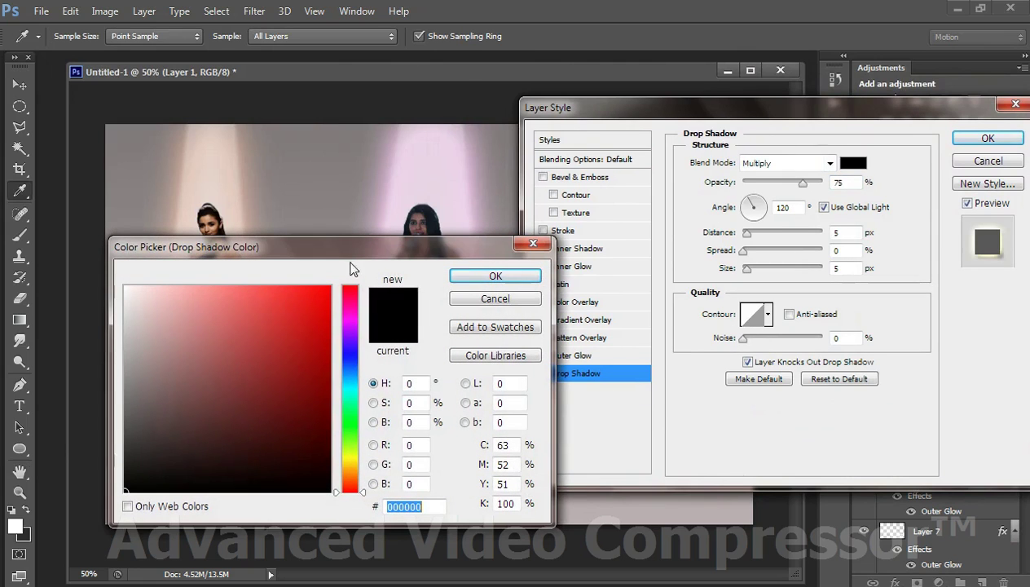
{"action": "left_click", "coordinate": [351, 360]}
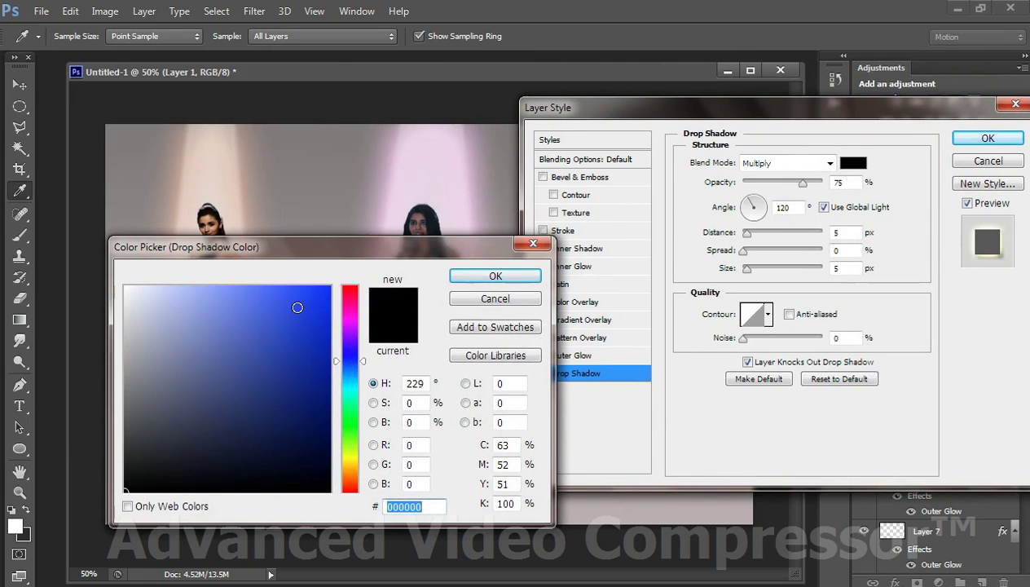
{"action": "left_click", "coordinate": [305, 287]}
{"action": "left_click", "coordinate": [479, 280]}
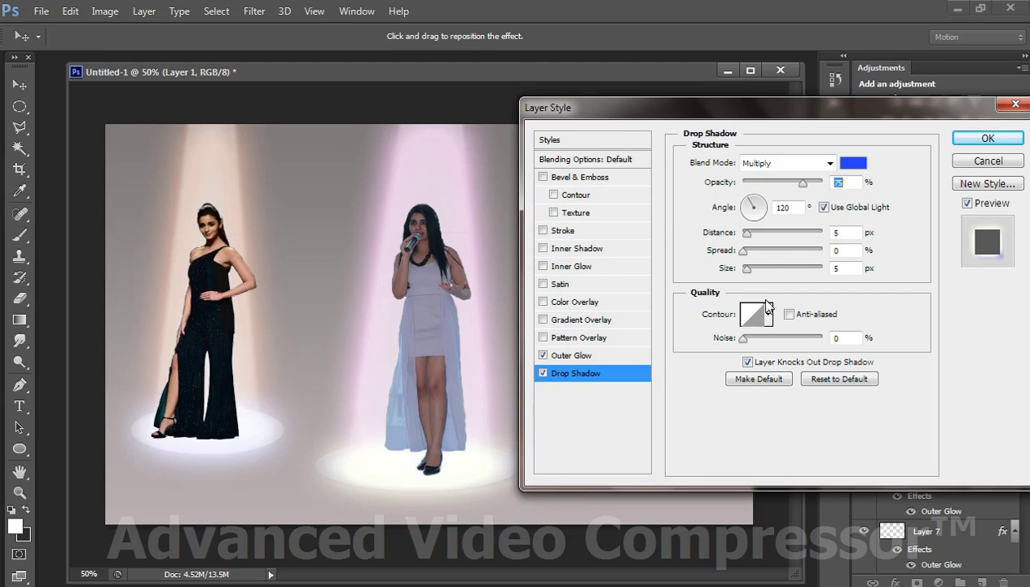
Set the blue shadow's size to 46 px and opacity to 84%, then apply it
{"action": "mouse_move", "coordinate": [746, 269]}
{"action": "left_mouse_down"}
{"action": "mouse_move", "coordinate": [759, 270]}
{"action": "mouse_move", "coordinate": [755, 233]}
{"action": "left_mouse_up"}
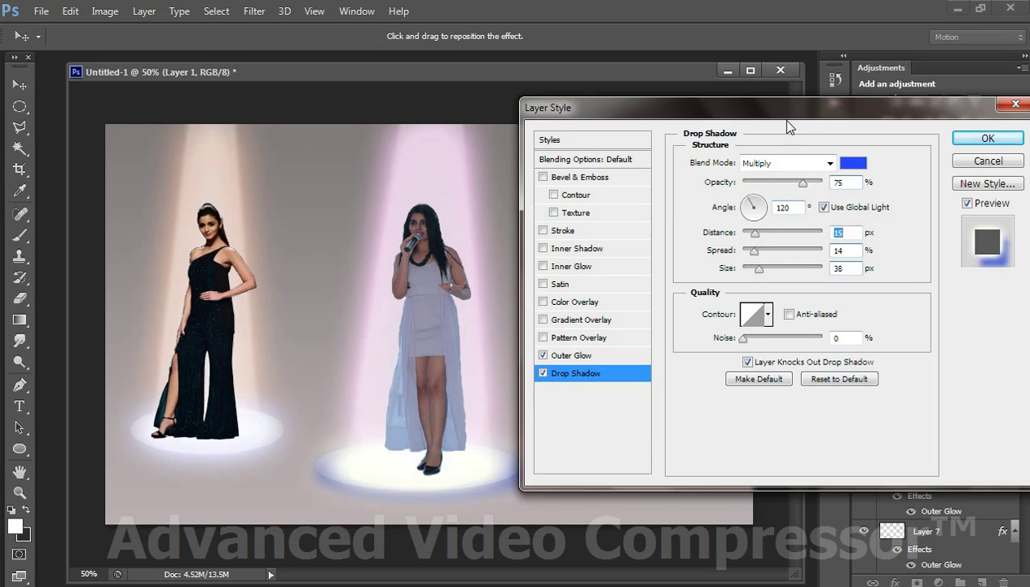
{"action": "left_click_drag", "start_coordinate": [787, 127], "coordinate": [822, 58]}
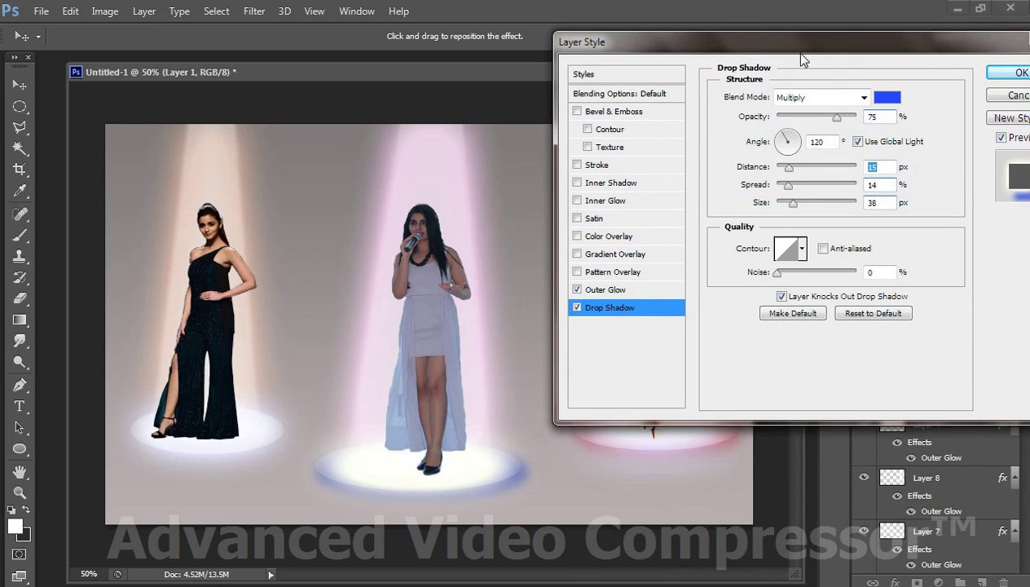
{"action": "left_click_drag", "start_coordinate": [793, 204], "coordinate": [794, 203]}
{"action": "left_click_drag", "start_coordinate": [836, 117], "coordinate": [846, 124]}
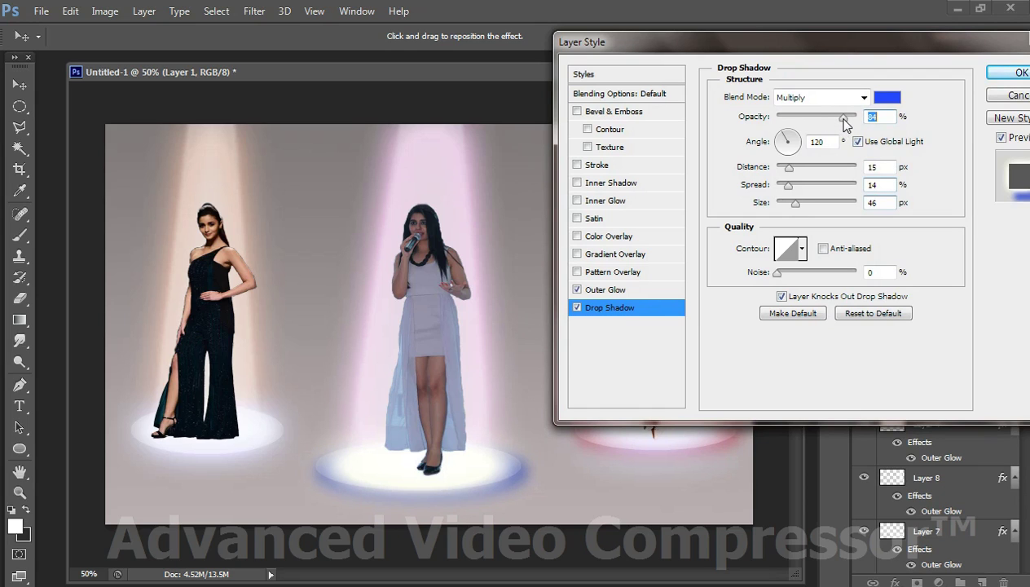
{"action": "left_click", "coordinate": [1010, 73]}
{"action": "left_click", "coordinate": [222, 452]}
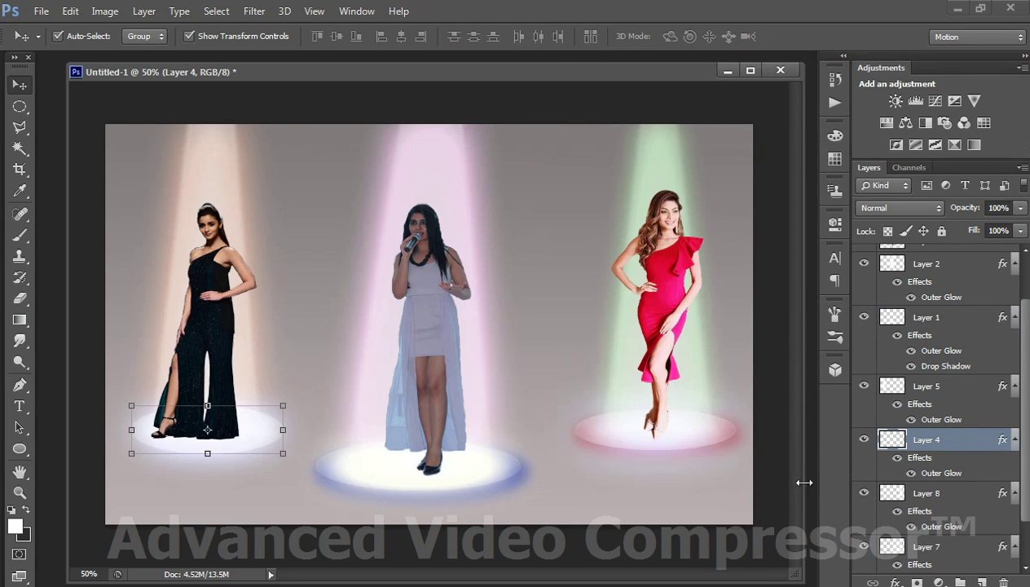
Give Layer 4's left floor ellipse a bright green drop shadow with enlarged size and spread (79 px, 75% opacity)
{"action": "right_click", "coordinate": [917, 440]}
{"action": "left_click", "coordinate": [643, 84]}
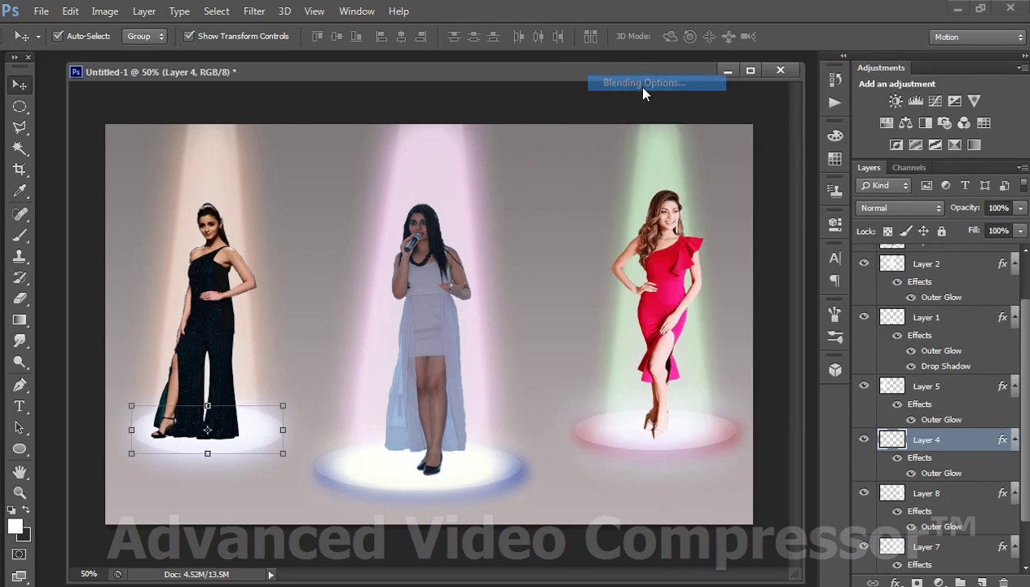
{"action": "left_click", "coordinate": [611, 308]}
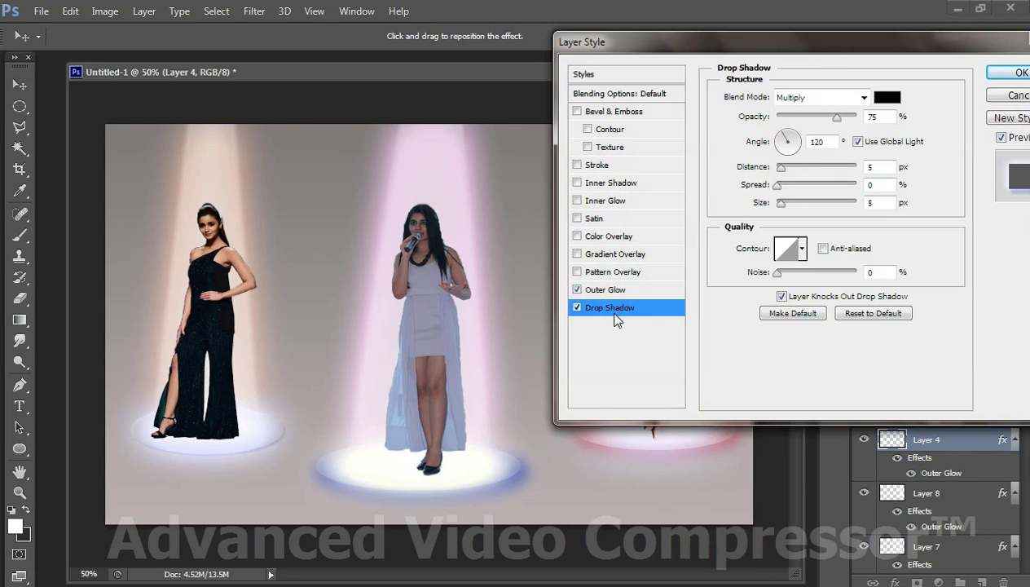
{"action": "left_click", "coordinate": [888, 97]}
{"action": "left_click", "coordinate": [346, 420]}
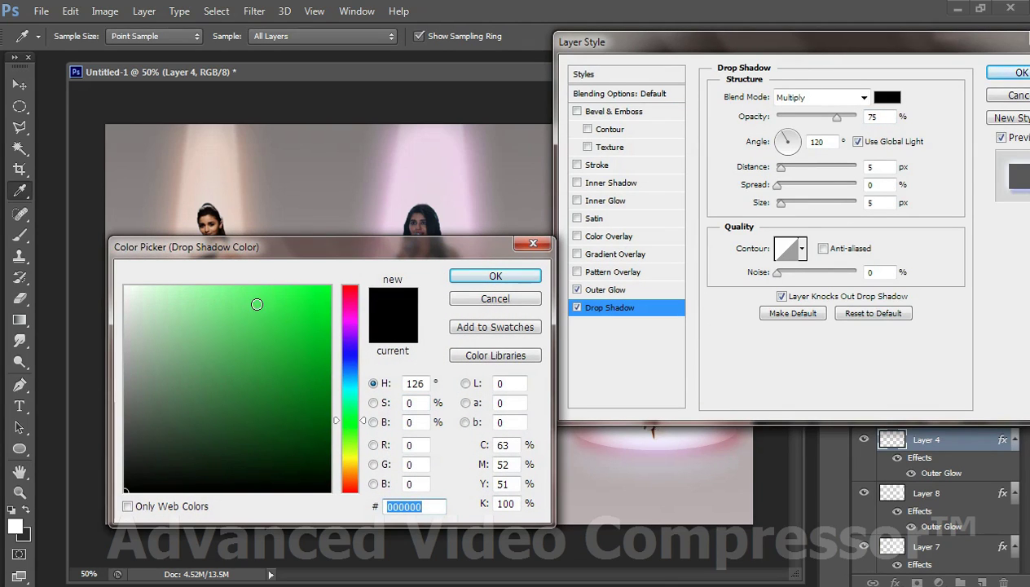
{"action": "left_click_drag", "start_coordinate": [256, 304], "coordinate": [253, 299]}
{"action": "left_click", "coordinate": [495, 276]}
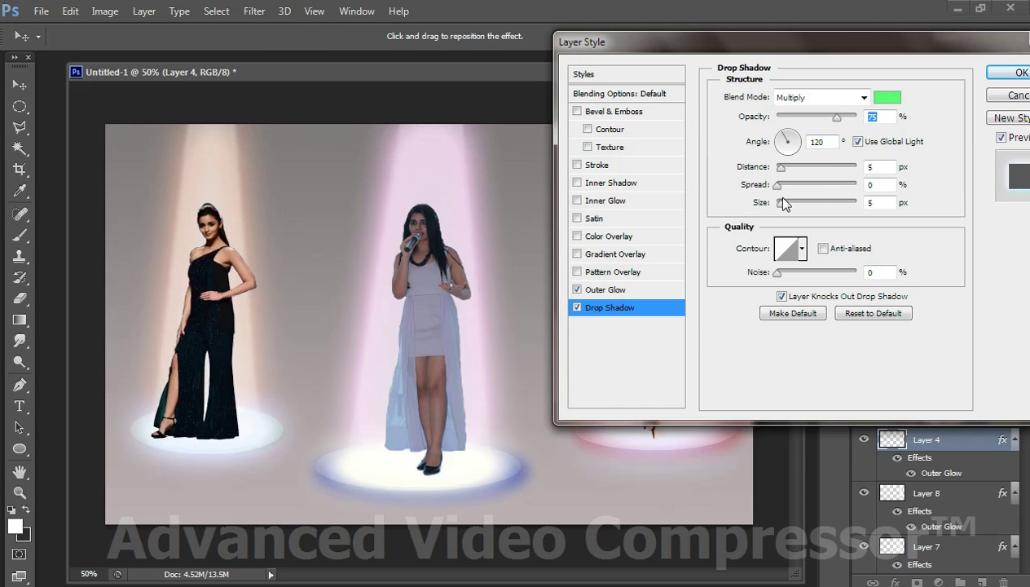
{"action": "mouse_move", "coordinate": [780, 200]}
{"action": "left_mouse_down"}
{"action": "mouse_move", "coordinate": [788, 167]}
{"action": "mouse_move", "coordinate": [801, 204]}
{"action": "mouse_move", "coordinate": [786, 189]}
{"action": "mouse_move", "coordinate": [783, 169]}
{"action": "mouse_move", "coordinate": [806, 204]}
{"action": "left_mouse_up"}
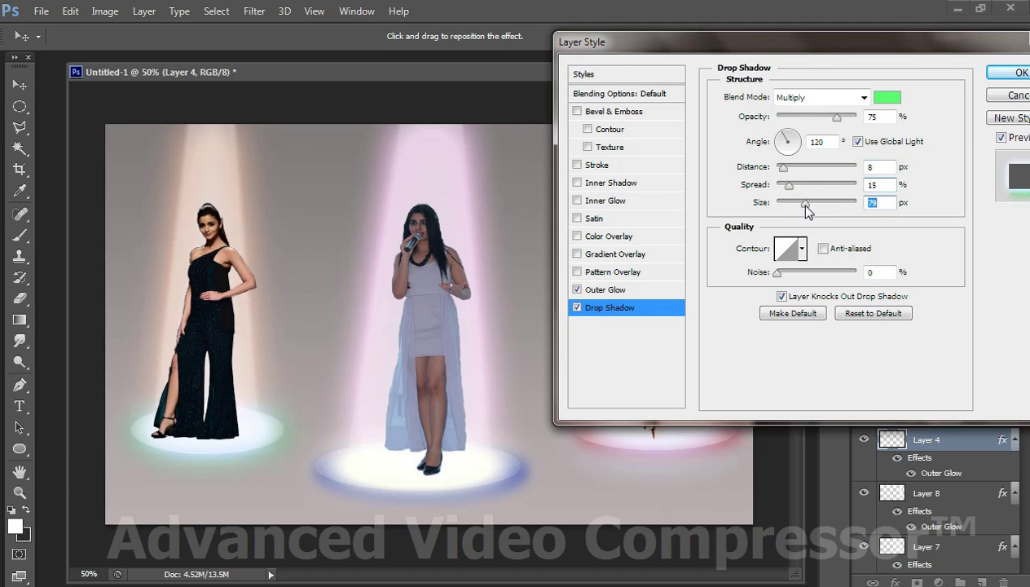
{"action": "left_click", "coordinate": [1002, 82]}
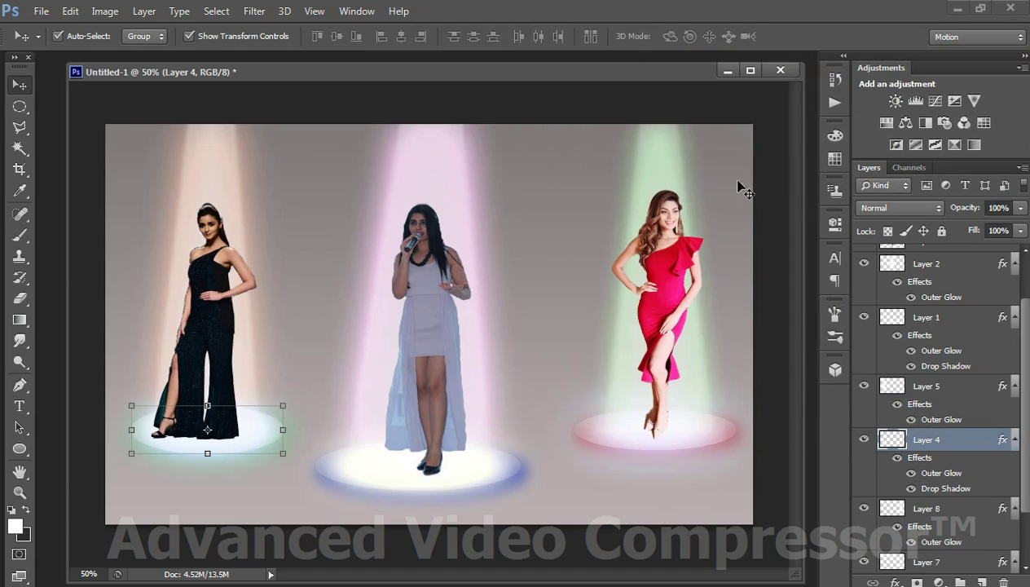
{"action": "left_click", "coordinate": [529, 187]}
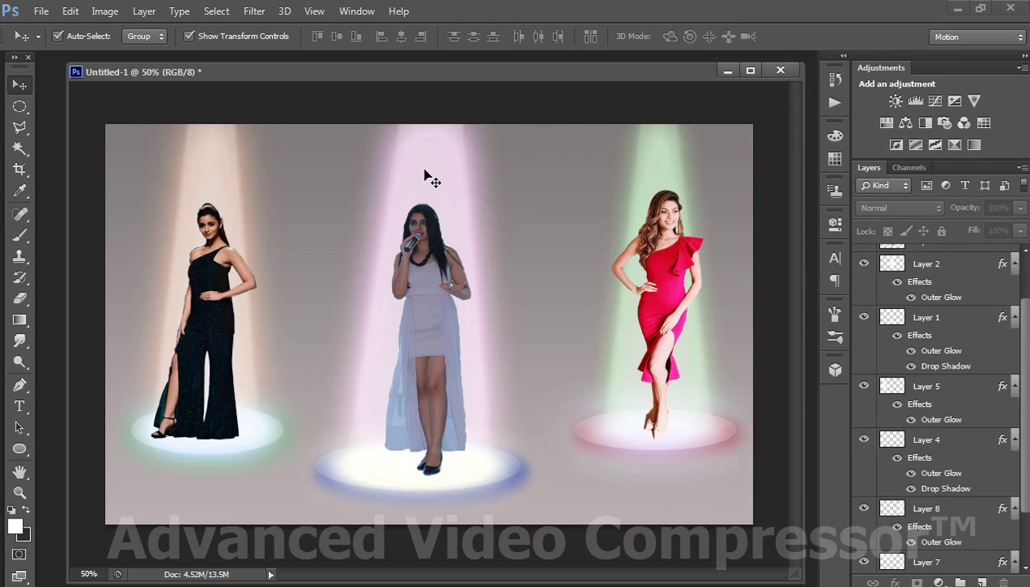
{"action": "left_click", "coordinate": [437, 285]}
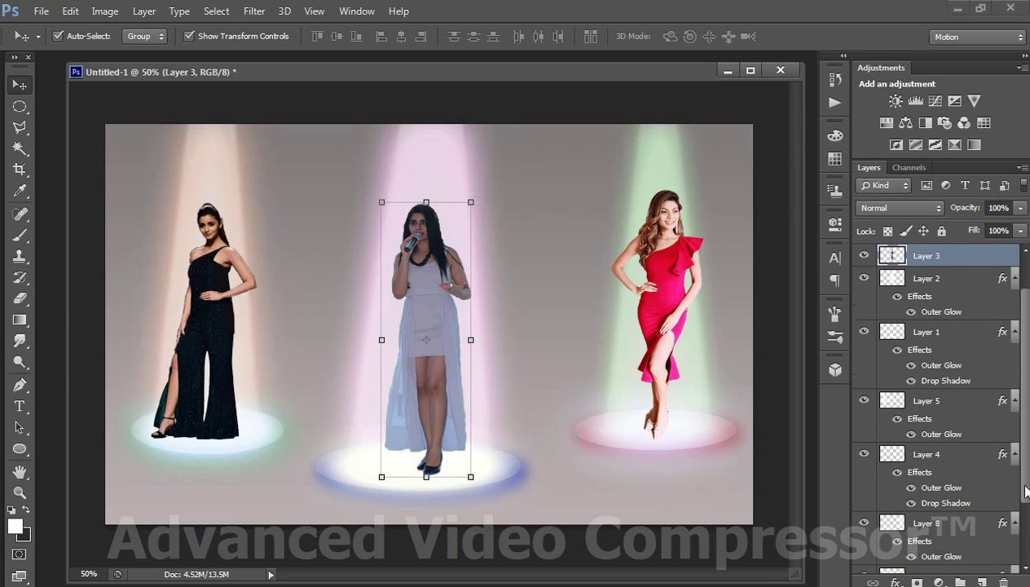
{"action": "left_click_drag", "start_coordinate": [1025, 489], "coordinate": [1025, 524]}
{"action": "left_click", "coordinate": [974, 563]}
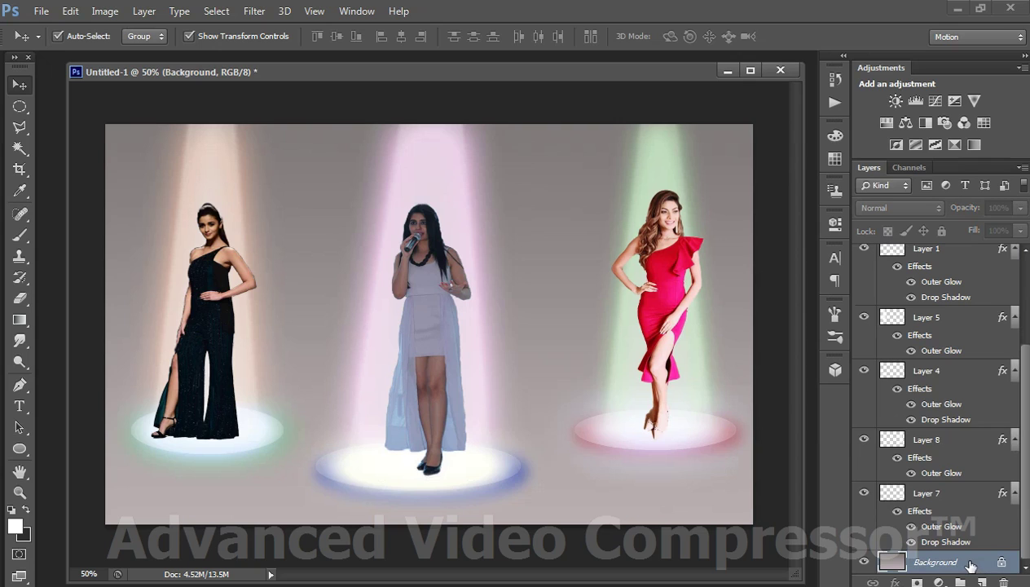
{"action": "right_click", "coordinate": [970, 564]}
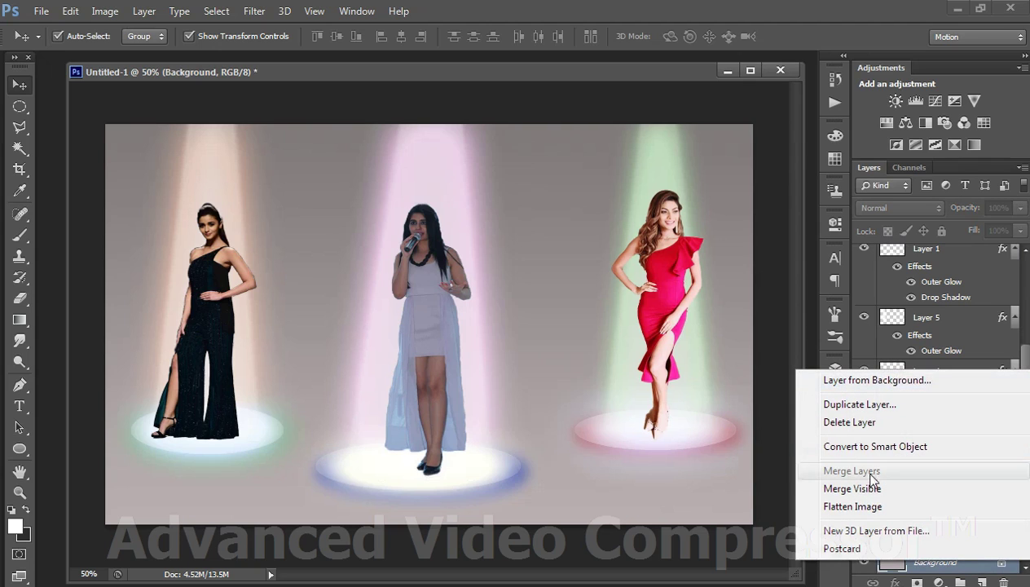
{"action": "left_click", "coordinate": [762, 399]}
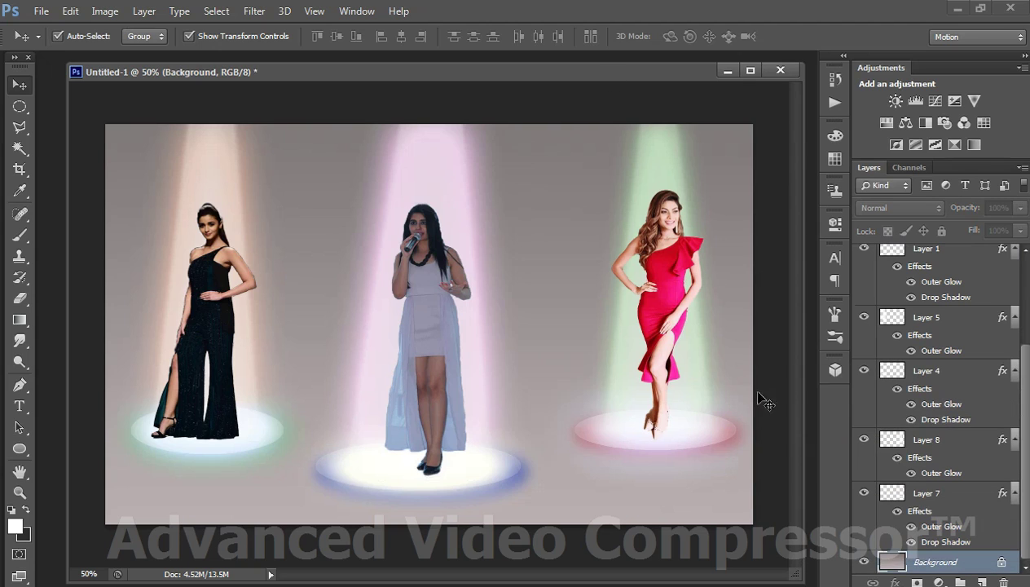
Convert the locked Background into Layer 0 and enable a Pattern Overlay on it
{"action": "double_click", "coordinate": [934, 562]}
{"action": "left_click", "coordinate": [680, 194]}
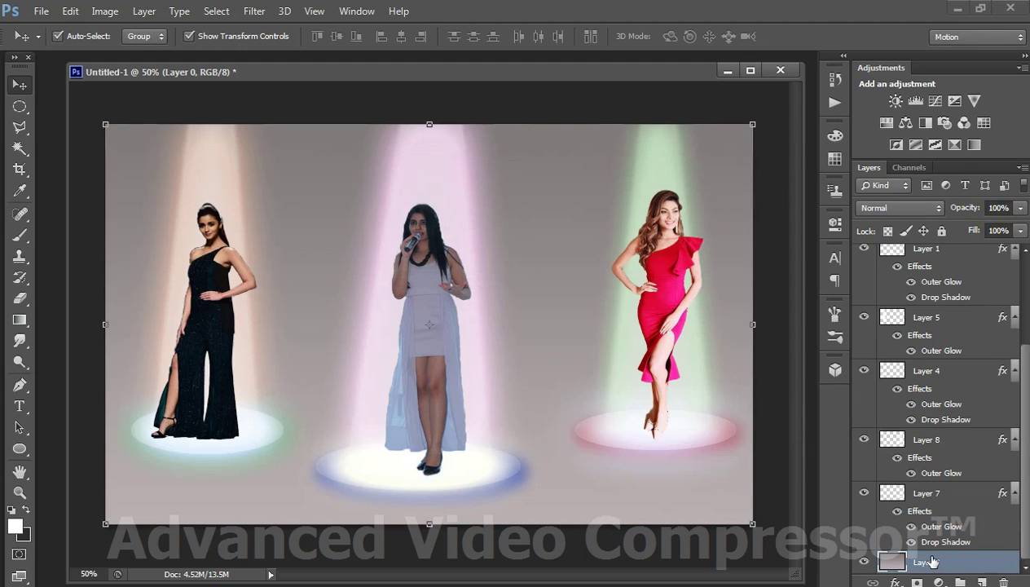
{"action": "right_click", "coordinate": [921, 568]}
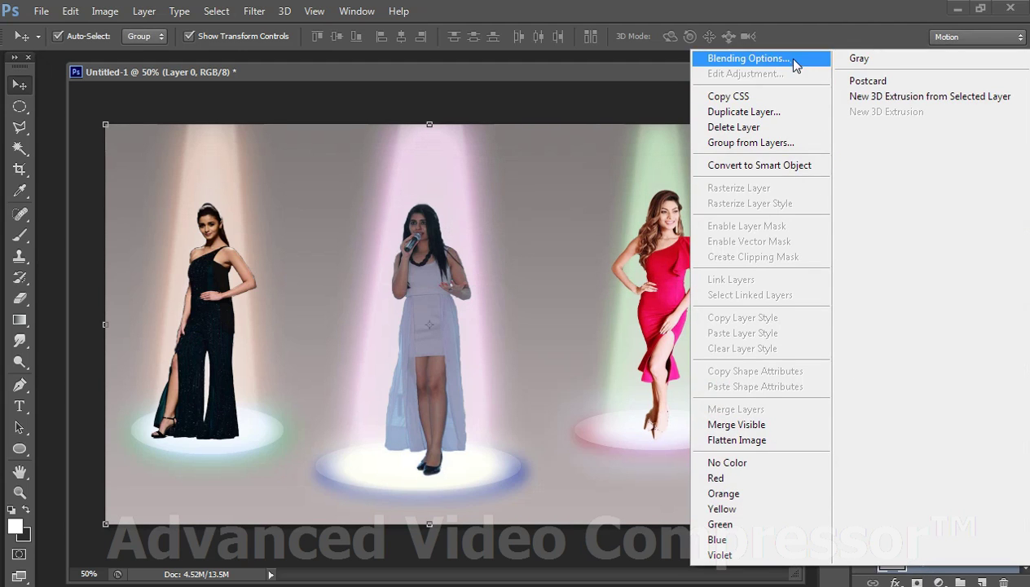
{"action": "left_click", "coordinate": [758, 57]}
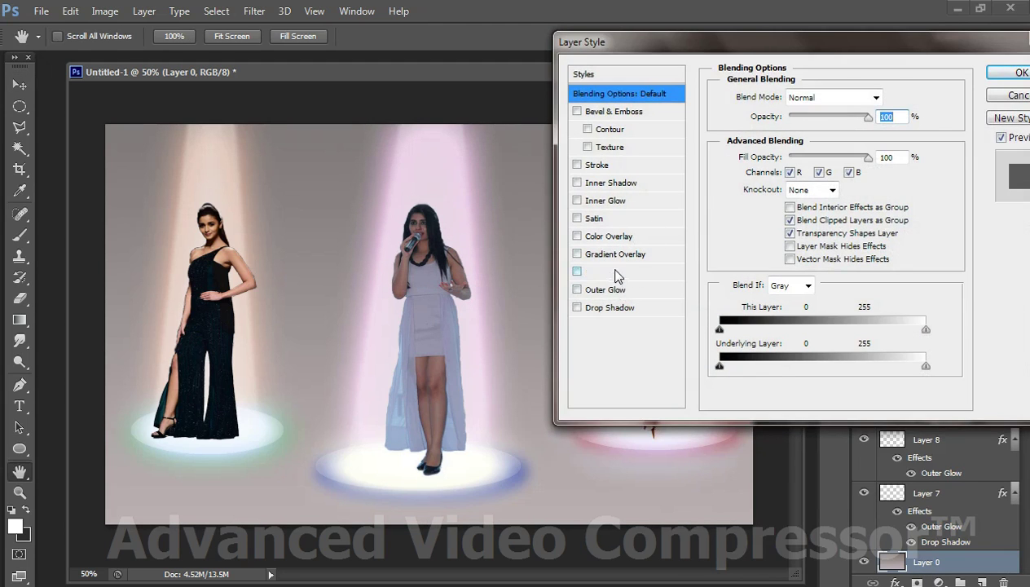
{"action": "left_click", "coordinate": [615, 271]}
Preview brown, grey speckled, tan and grid patterns, settling on Gold Metallic
{"action": "left_click", "coordinate": [827, 155]}
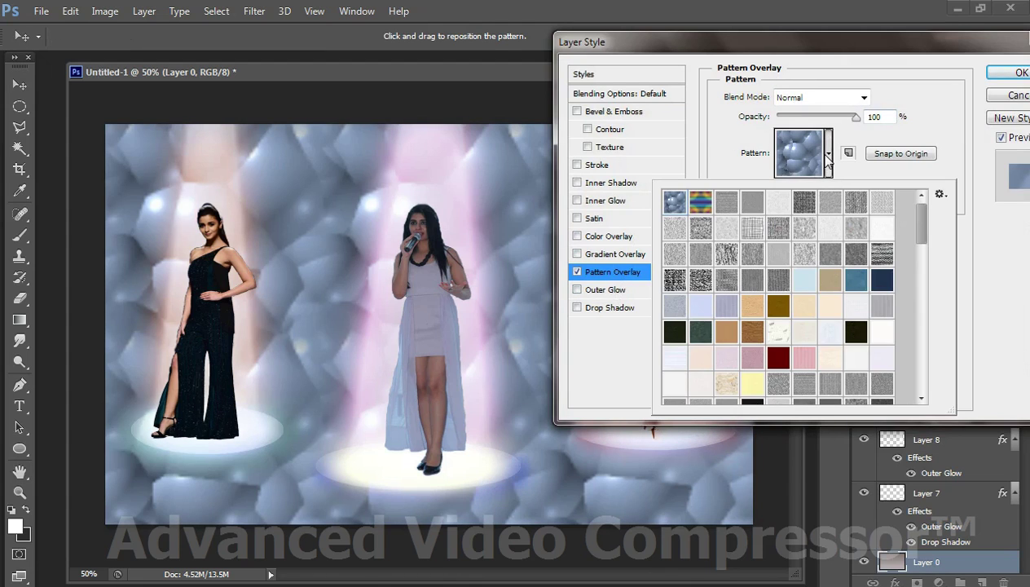
{"action": "left_click", "coordinate": [752, 332]}
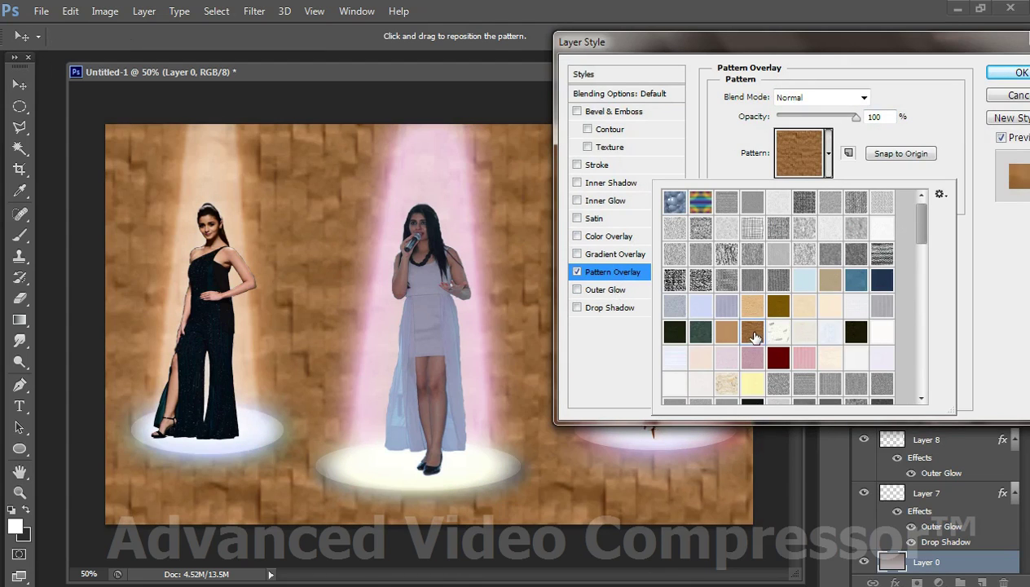
{"action": "left_click", "coordinate": [778, 306]}
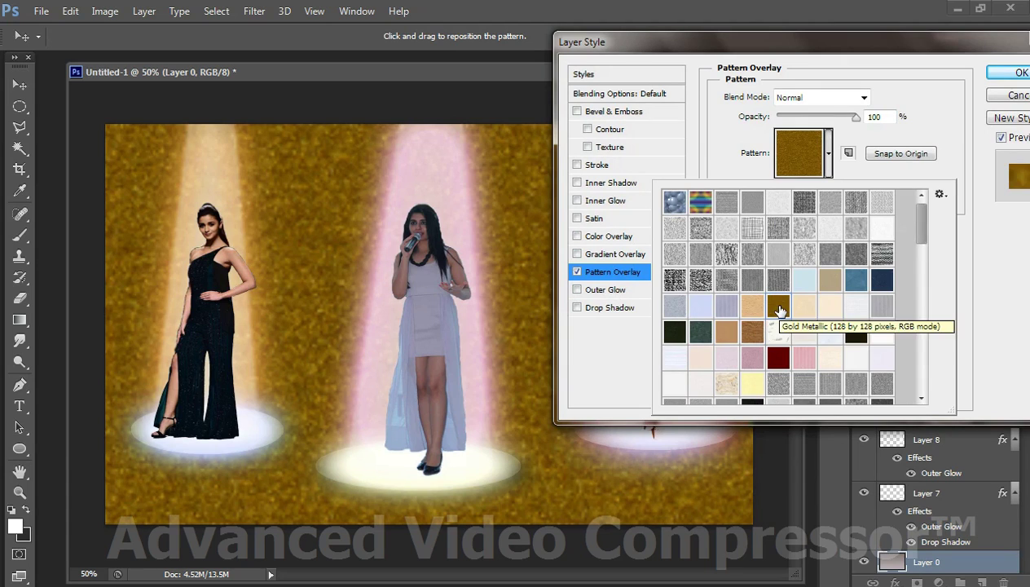
{"action": "left_click", "coordinate": [804, 383]}
{"action": "left_click", "coordinate": [804, 306]}
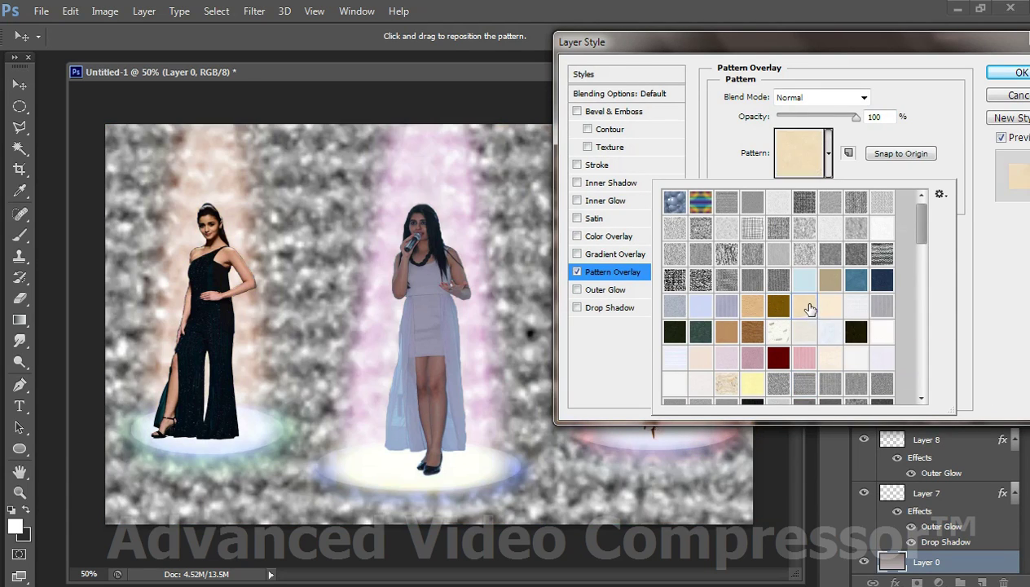
{"action": "left_click", "coordinate": [804, 330]}
{"action": "left_click", "coordinate": [774, 308]}
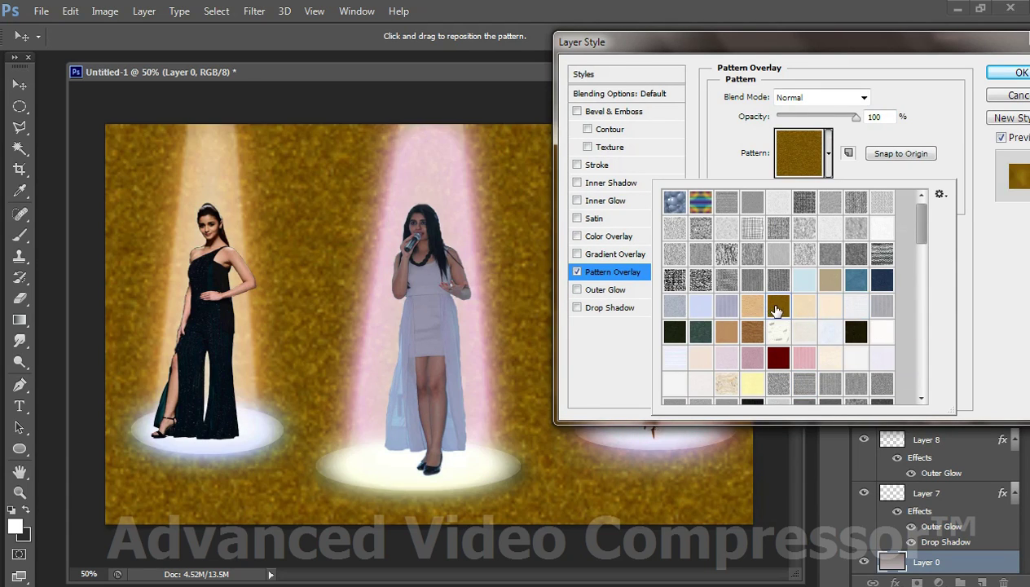
Cycle the gold pattern's blend mode through Soft Light, Overlay, Hard/Vivid/Linear Light and Subtract, ending on Normal
{"action": "left_click", "coordinate": [862, 98]}
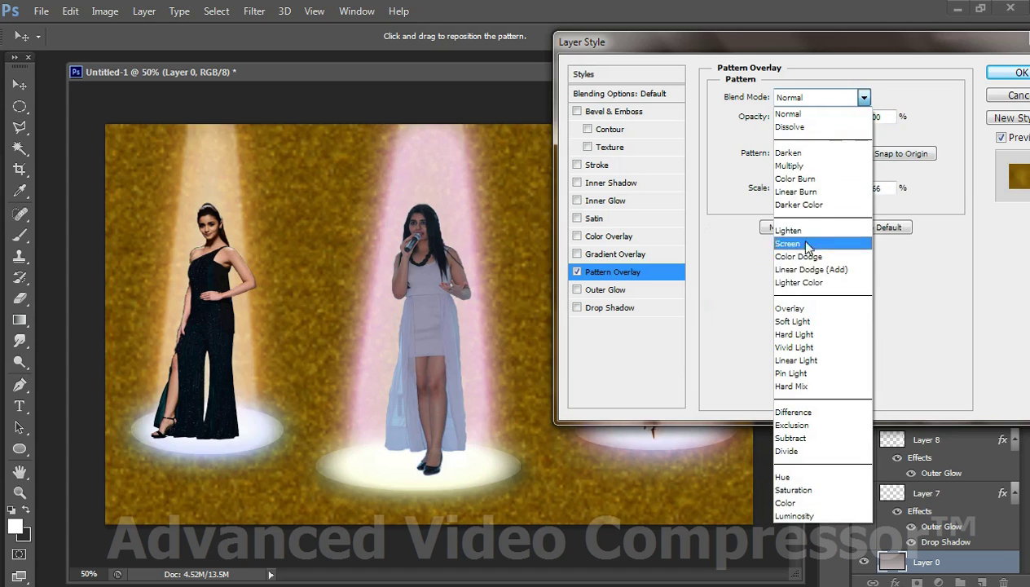
{"action": "left_click", "coordinate": [804, 322]}
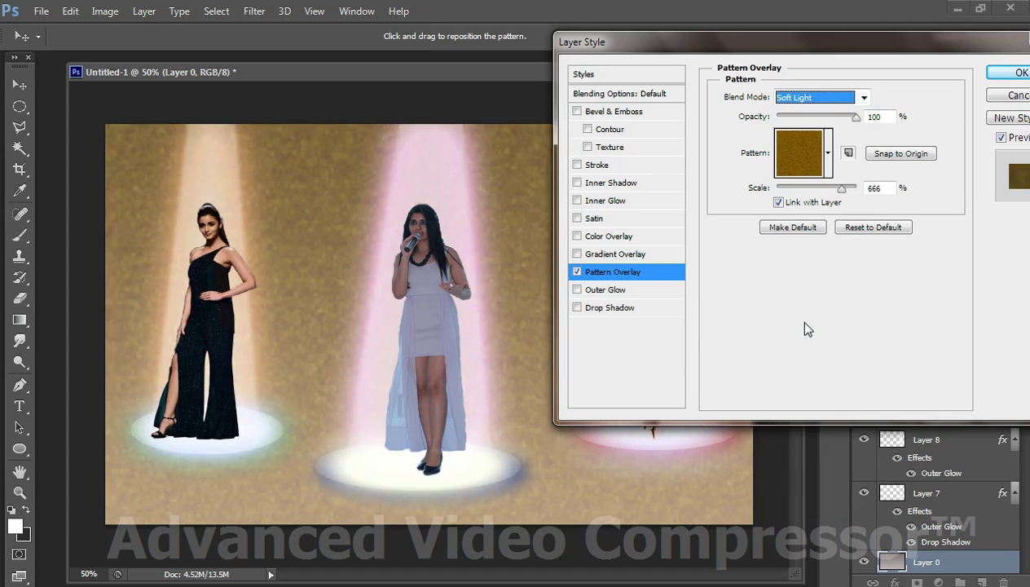
{"action": "key", "text": "Up"}
{"action": "key", "text": "Down"}
{"action": "key", "text": "Down"}
{"action": "key", "text": "Down"}
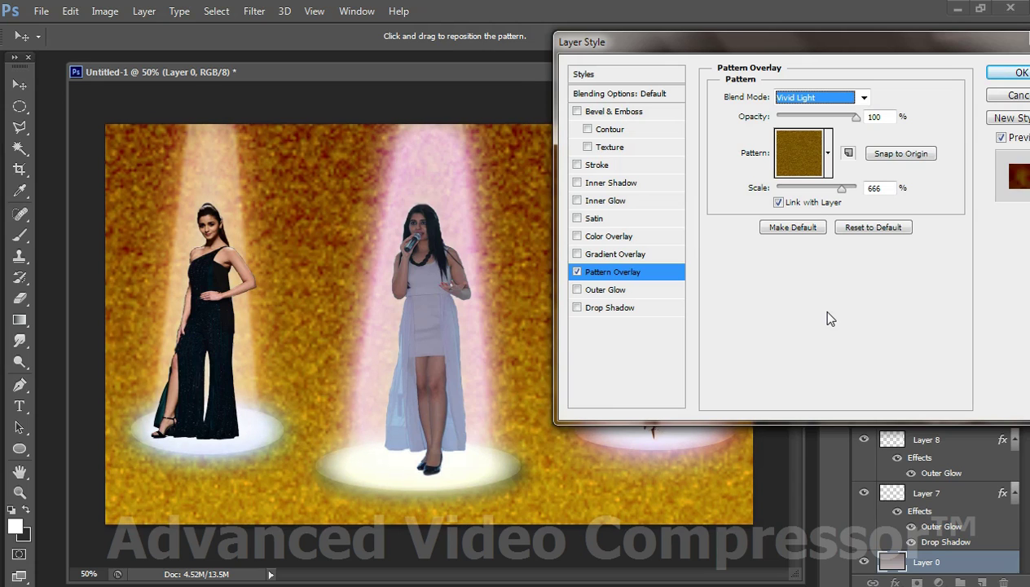
{"action": "key", "text": "Down"}
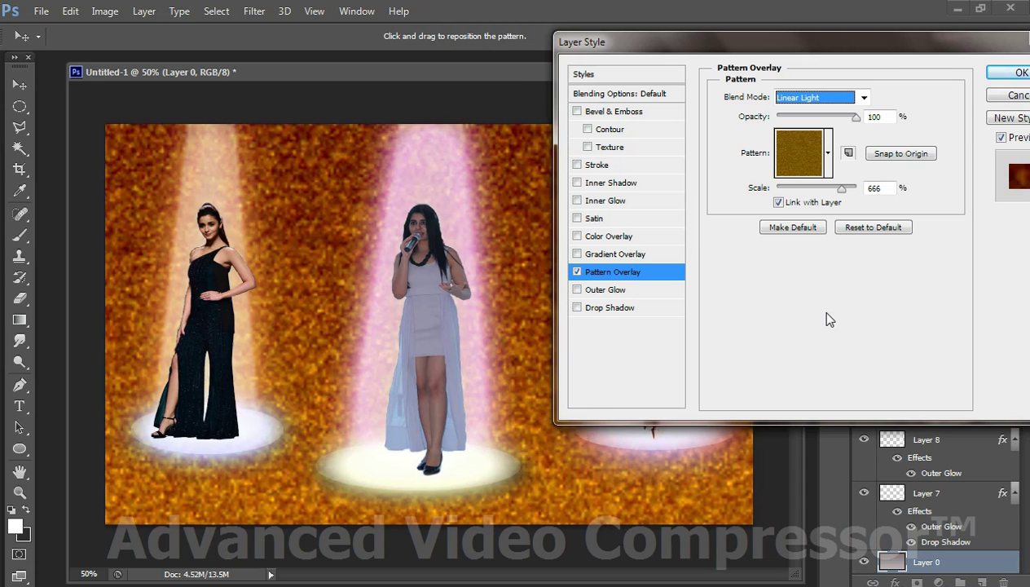
{"action": "key", "text": "Down"}
{"action": "key", "text": "Down"}
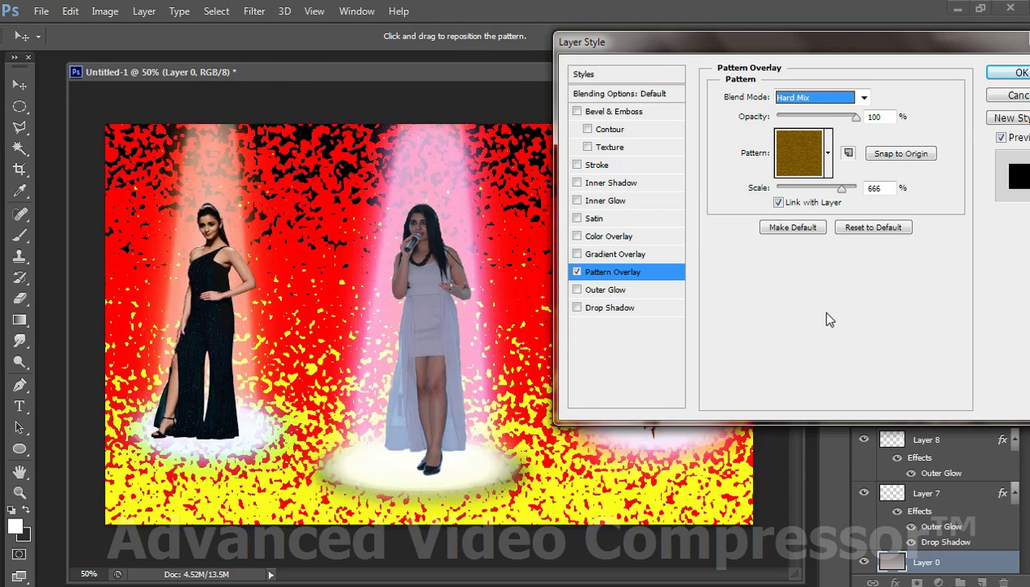
{"action": "key", "text": "Down"}
{"action": "key", "text": "Down"}
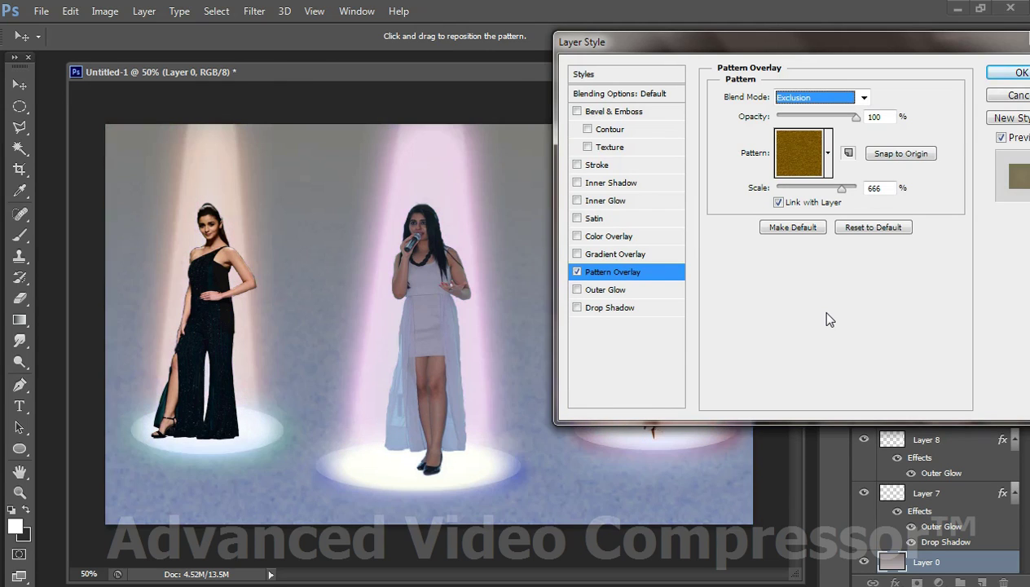
{"action": "key", "text": "Down"}
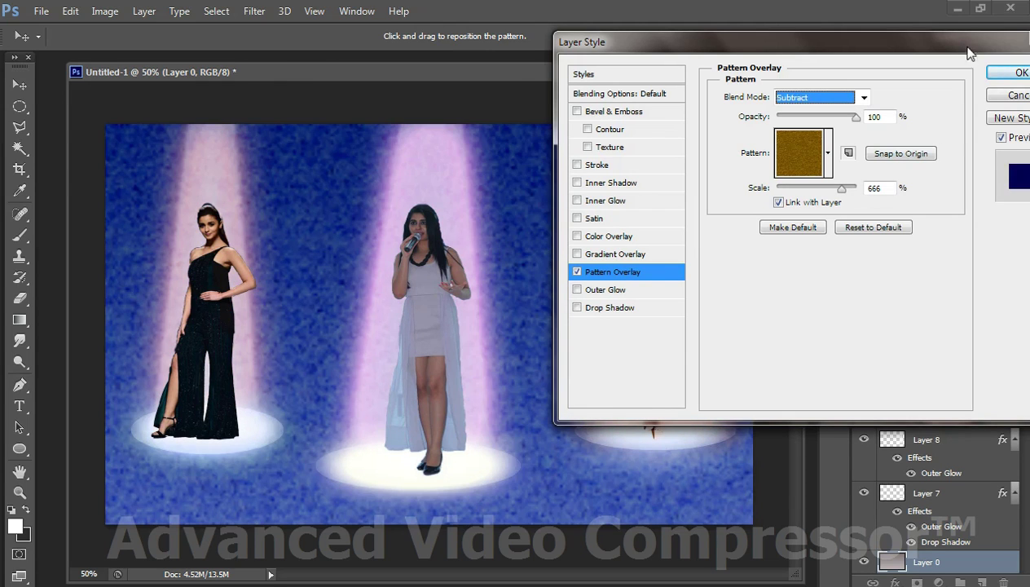
{"action": "left_click", "coordinate": [862, 97]}
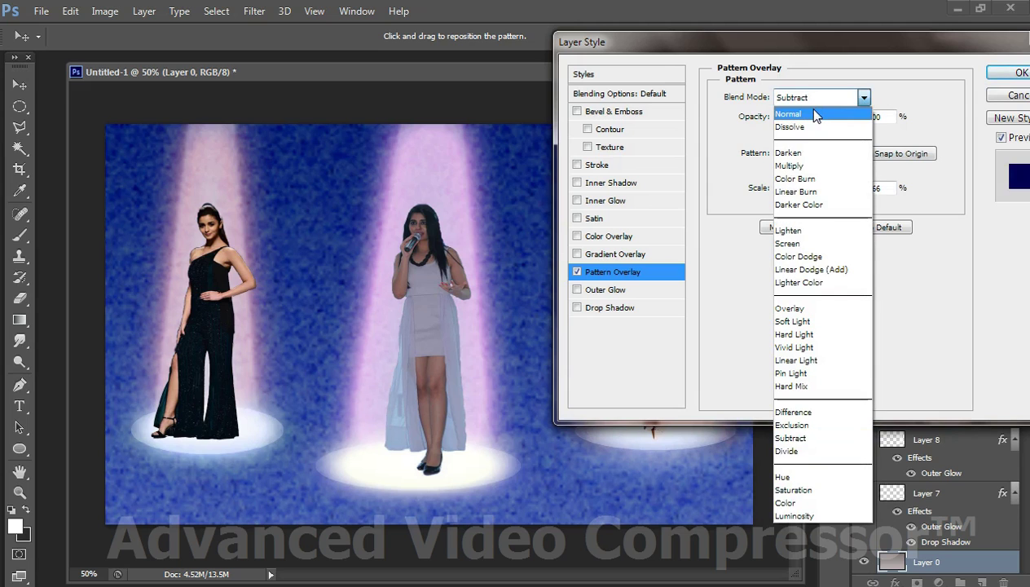
{"action": "left_click", "coordinate": [816, 115]}
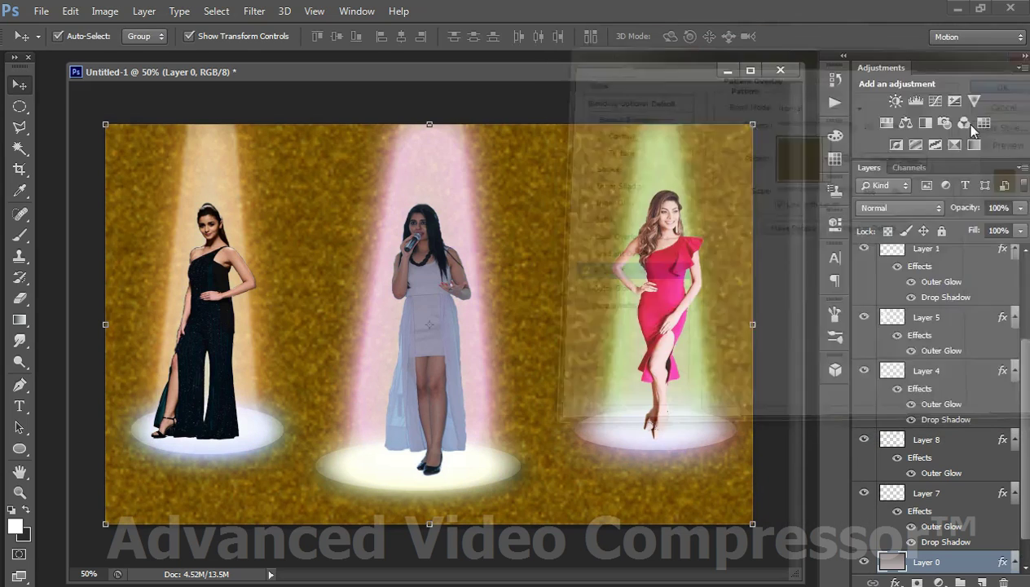
Apply the pattern overlay, try Hard Light and Linear Light on Layer 0, then reset it to Normal
{"action": "left_click", "coordinate": [996, 73]}
{"action": "left_click", "coordinate": [902, 210]}
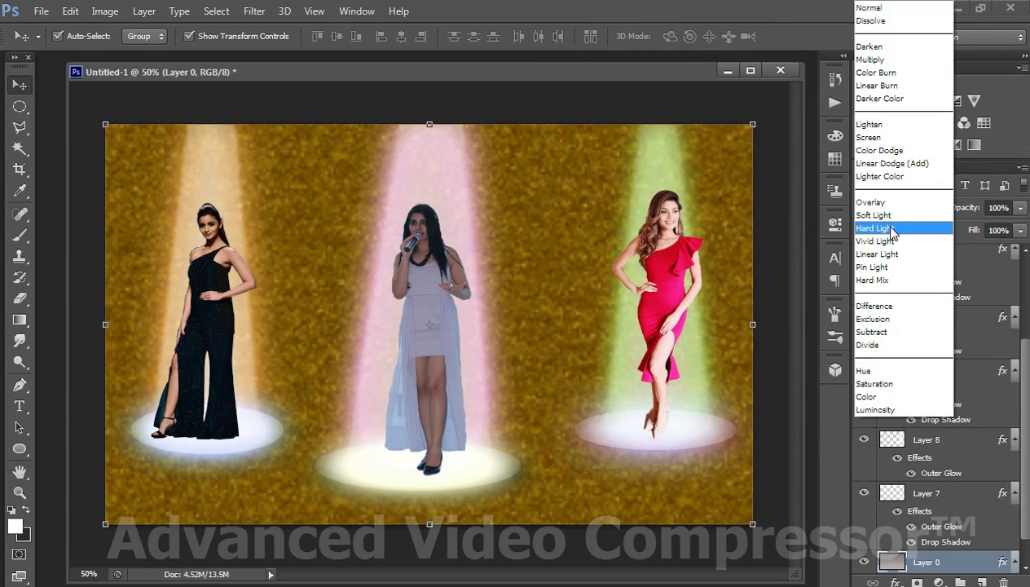
{"action": "left_click", "coordinate": [888, 224]}
{"action": "key", "text": "Down"}
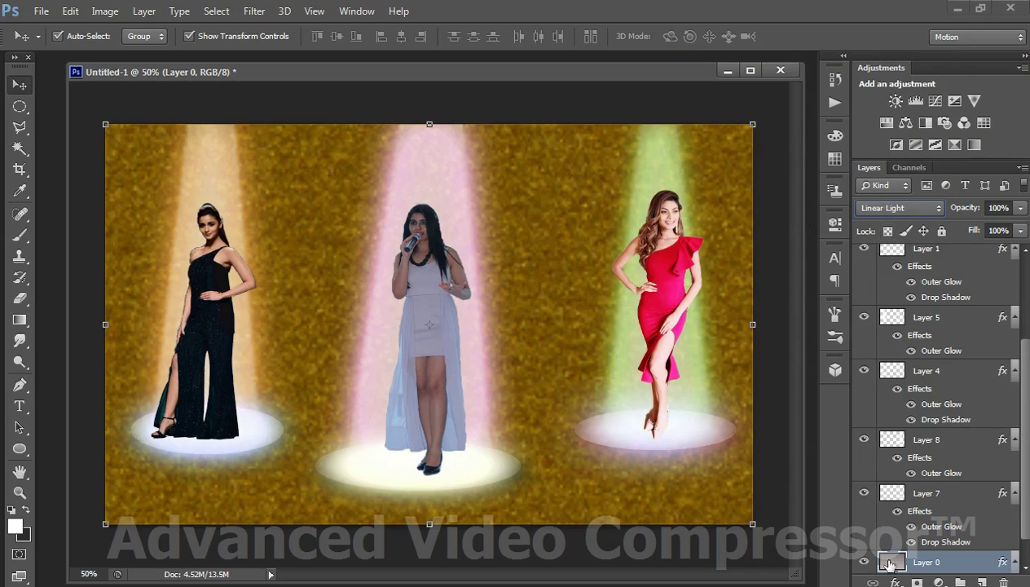
{"action": "scroll", "coordinate": [1026, 553], "scroll_direction": "down", "scroll_amount": 1}
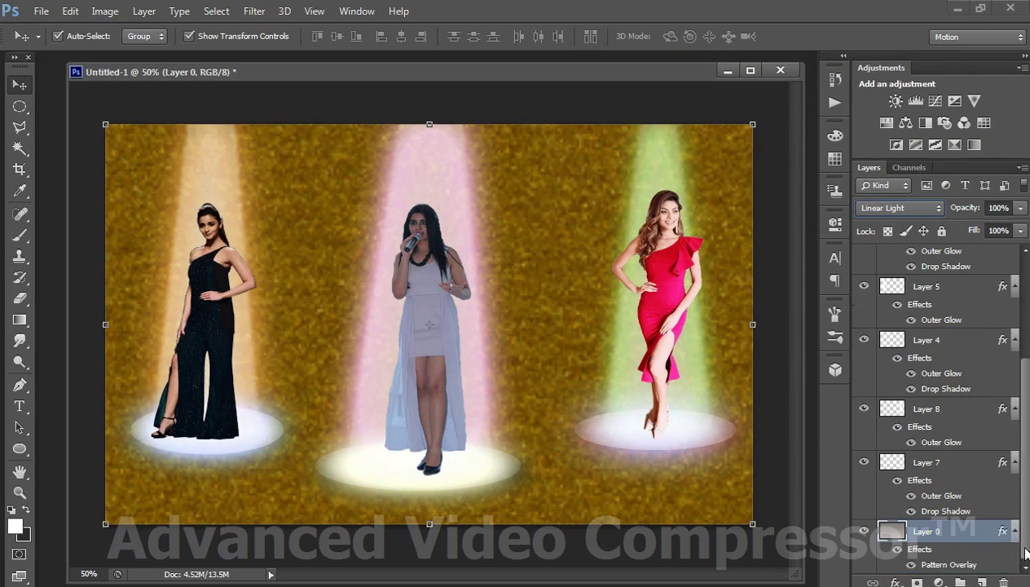
{"action": "left_click", "coordinate": [900, 209]}
{"action": "left_click", "coordinate": [870, 11]}
{"action": "right_click", "coordinate": [909, 534]}
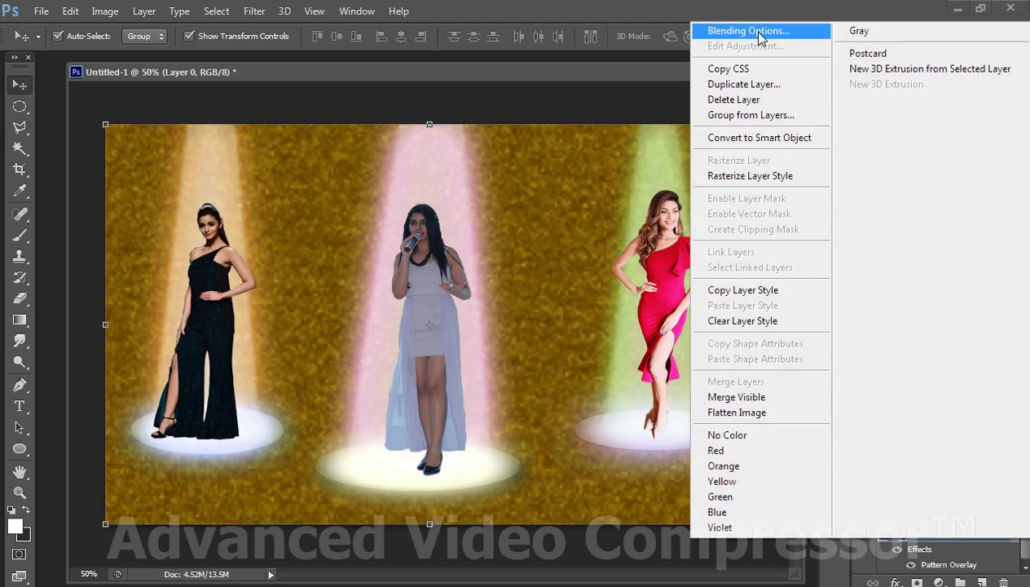
Reopen Layer 0's Pattern Overlay and scale the gold pattern up to 1000%
{"action": "left_click", "coordinate": [758, 39]}
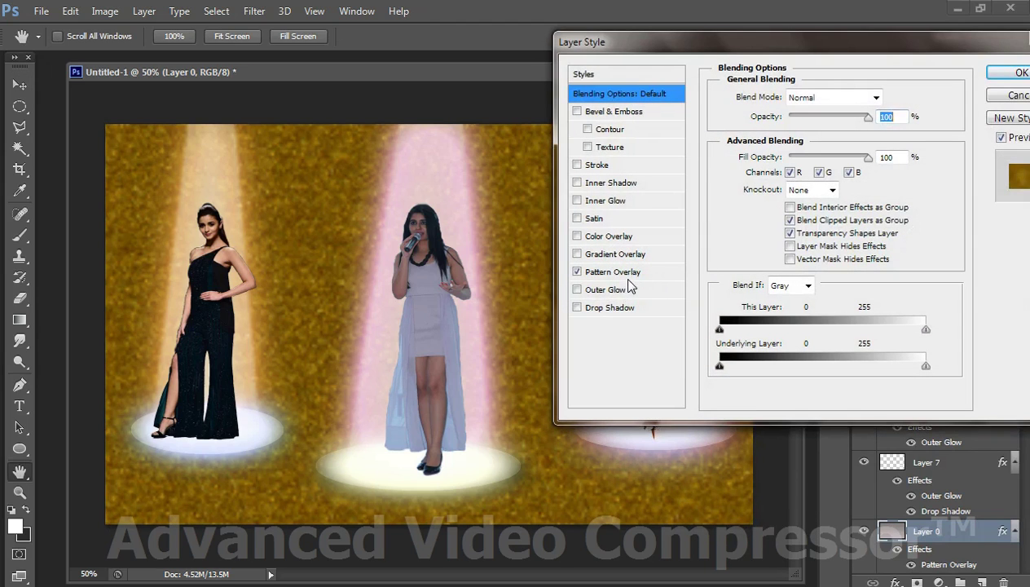
{"action": "left_click", "coordinate": [627, 274]}
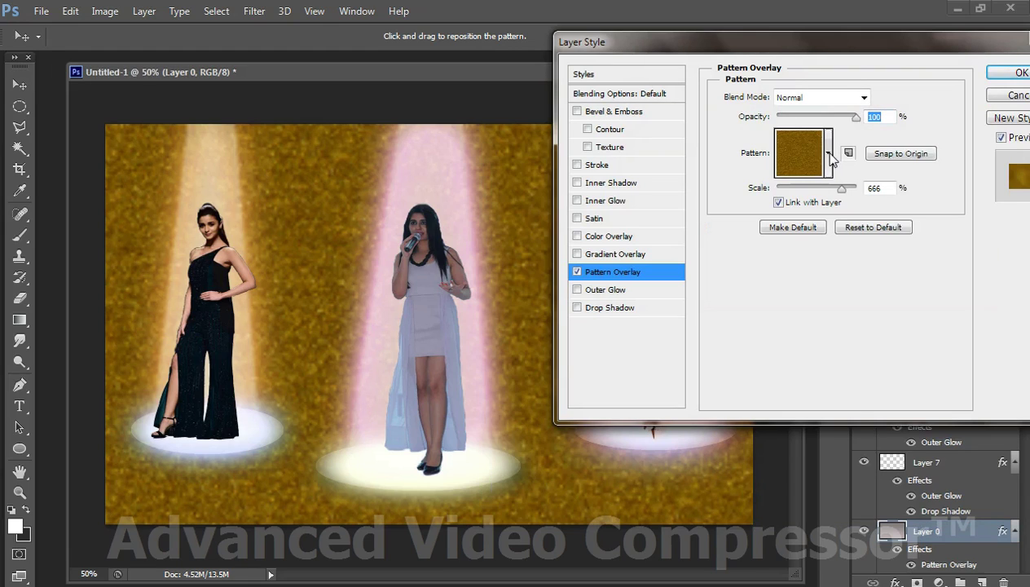
{"action": "left_click_drag", "start_coordinate": [841, 187], "coordinate": [834, 189]}
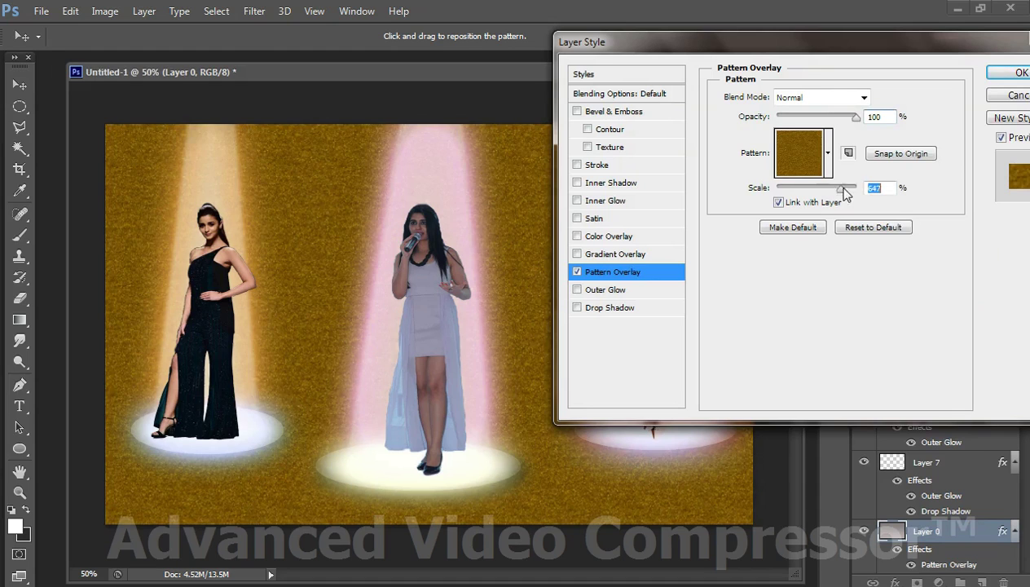
{"action": "left_click_drag", "start_coordinate": [822, 187], "coordinate": [858, 189]}
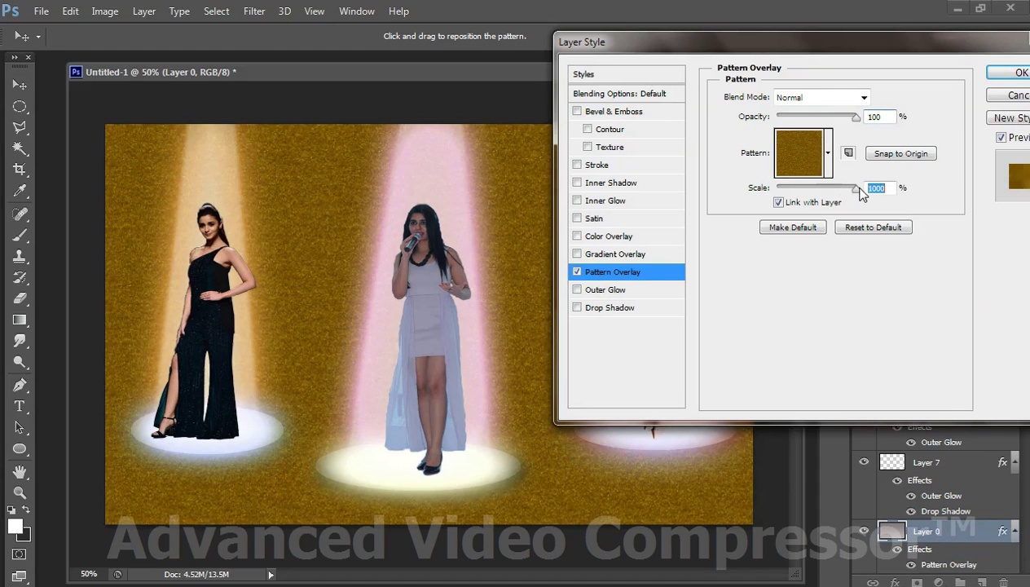
{"action": "left_click", "coordinate": [826, 152]}
Preview pink flower, purple, striped, zebra, concentric squares, grey, white block and yellow flower patterns
{"action": "left_click_drag", "start_coordinate": [925, 235], "coordinate": [928, 269]}
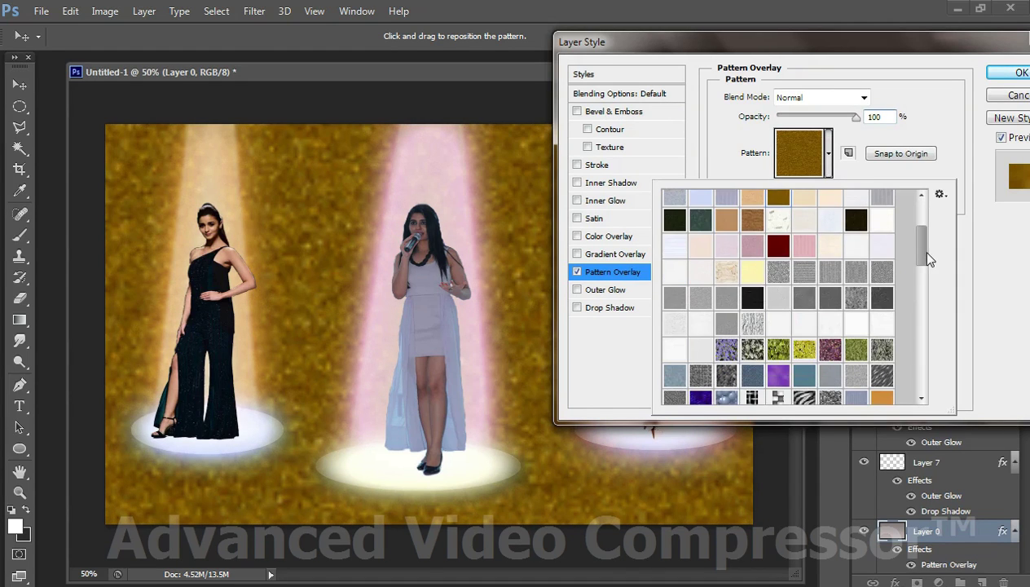
{"action": "left_click", "coordinate": [829, 304]}
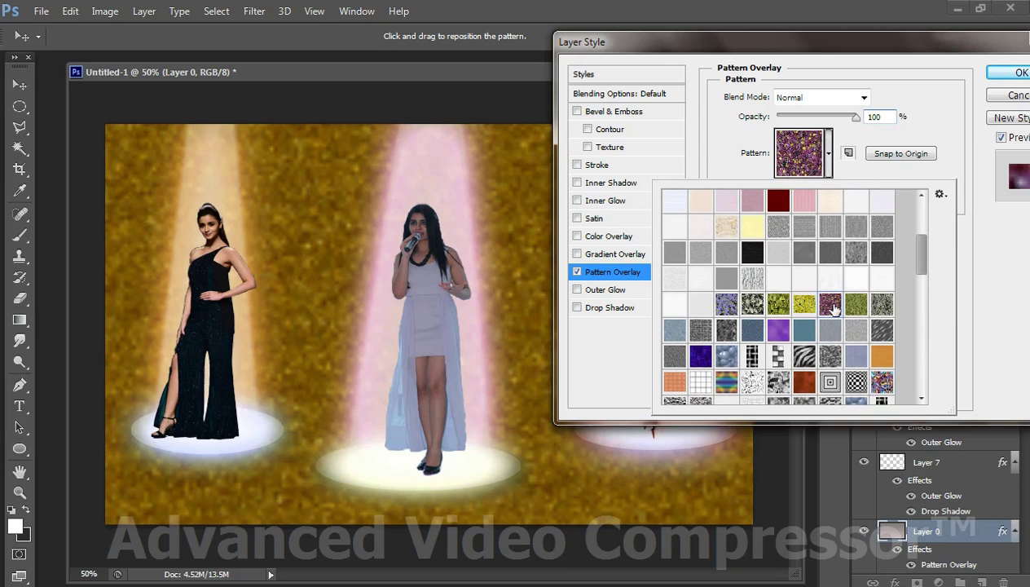
{"action": "left_click", "coordinate": [778, 328]}
{"action": "left_click", "coordinate": [757, 357]}
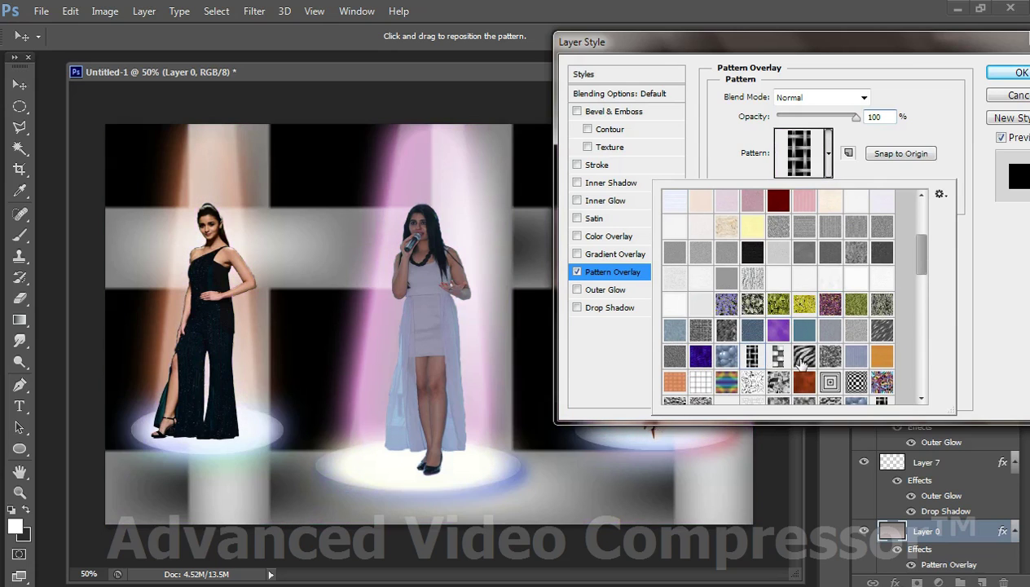
{"action": "left_click", "coordinate": [802, 359]}
{"action": "left_click", "coordinate": [831, 383]}
{"action": "left_click", "coordinate": [829, 356]}
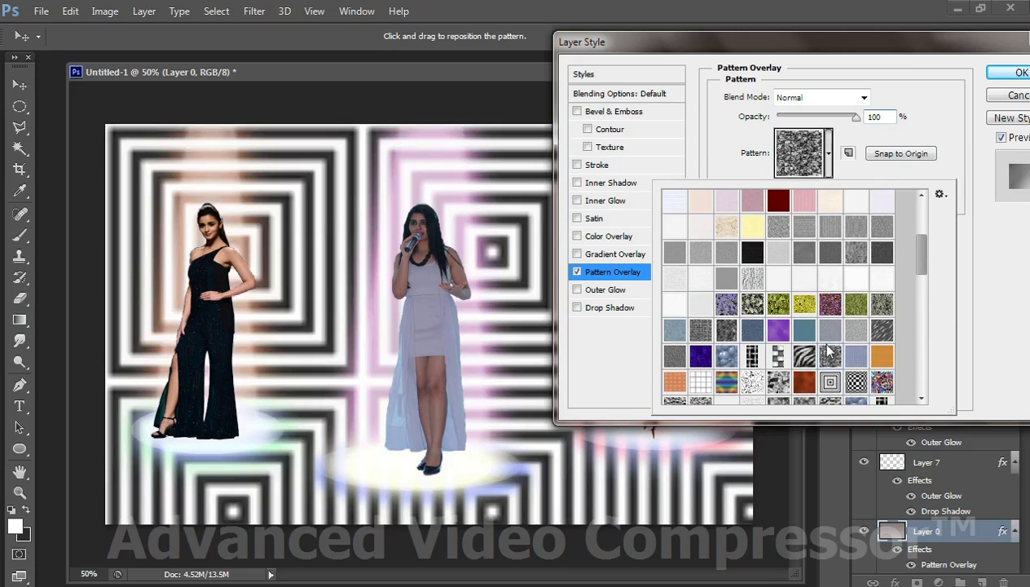
{"action": "left_click", "coordinate": [778, 356]}
{"action": "left_click", "coordinate": [787, 314]}
Preview green leaves, tan, brown wood and light tan patterns, then reselect gold glitter and close the picker
{"action": "scroll", "coordinate": [787, 314], "scroll_direction": "up", "scroll_amount": 1}
{"action": "left_click", "coordinate": [776, 315]}
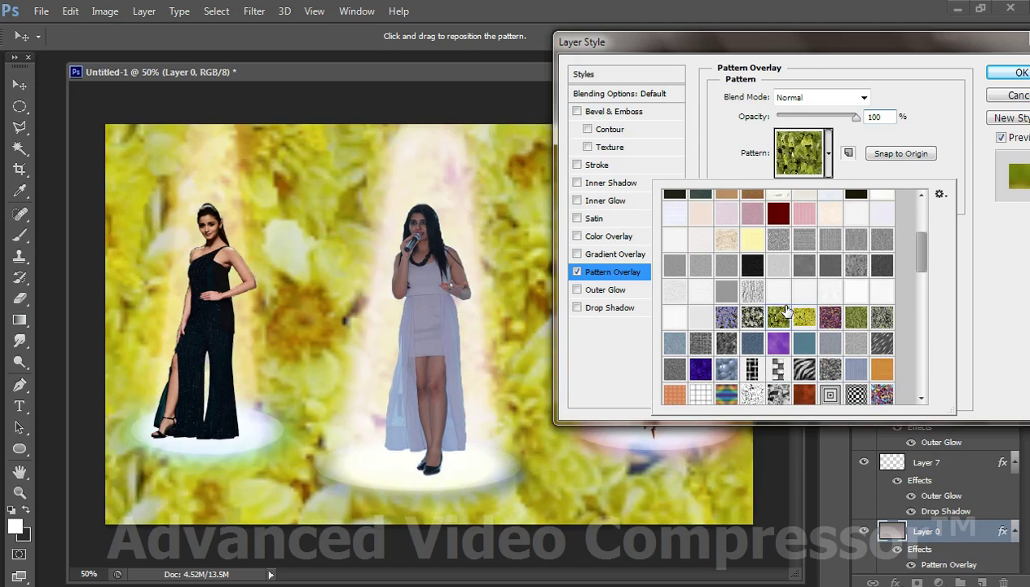
{"action": "scroll", "coordinate": [914, 227], "scroll_direction": "up", "scroll_amount": 2}
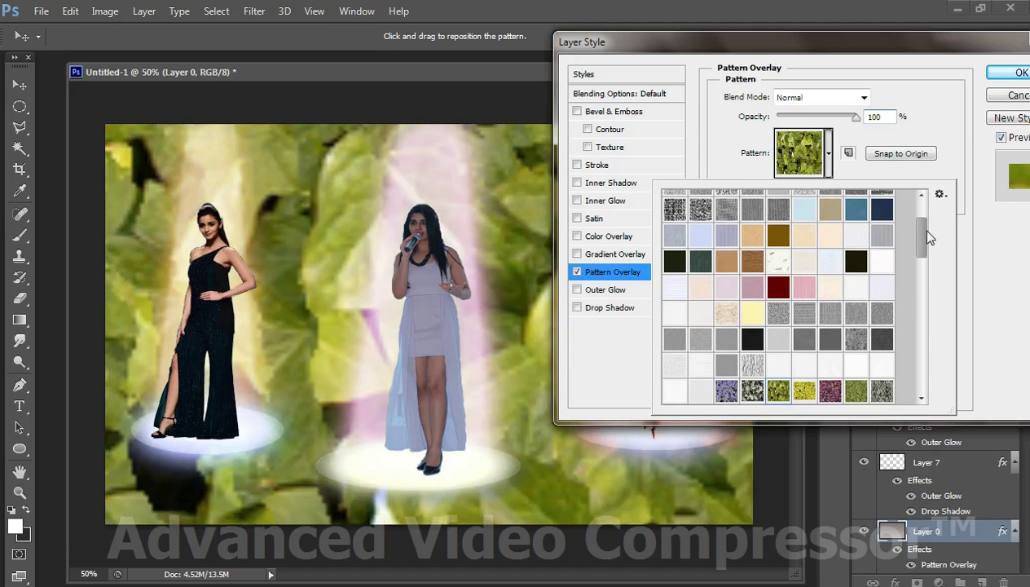
{"action": "left_click", "coordinate": [727, 267]}
{"action": "left_click", "coordinate": [754, 264]}
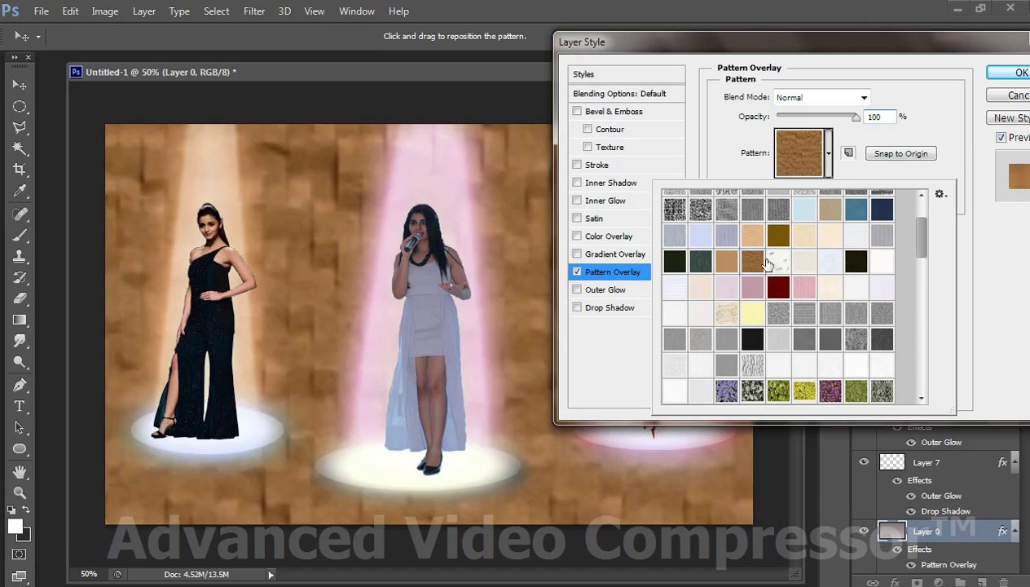
{"action": "left_click", "coordinate": [778, 236]}
{"action": "left_click", "coordinate": [756, 240]}
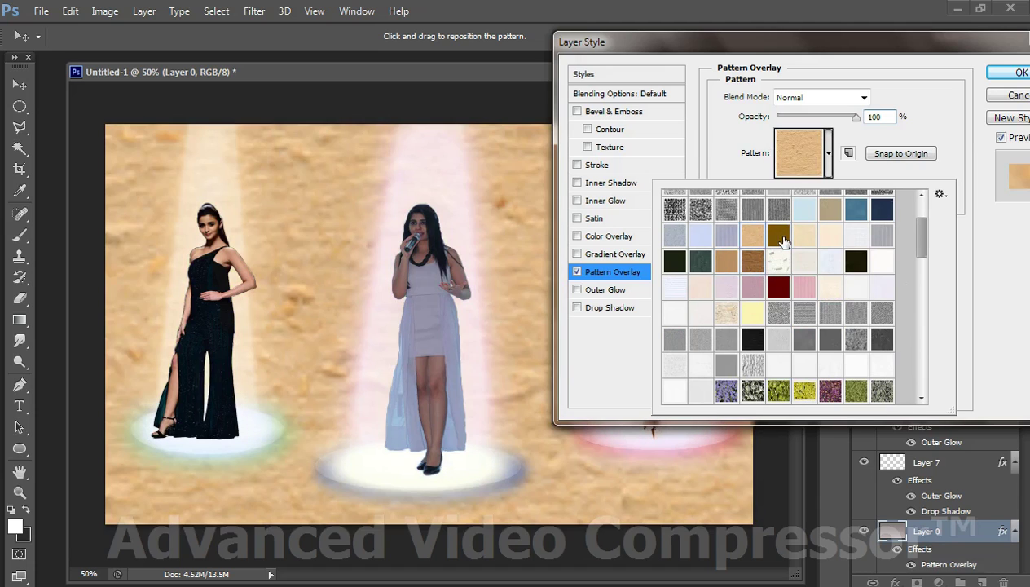
{"action": "left_click", "coordinate": [778, 236]}
{"action": "left_click", "coordinate": [984, 251]}
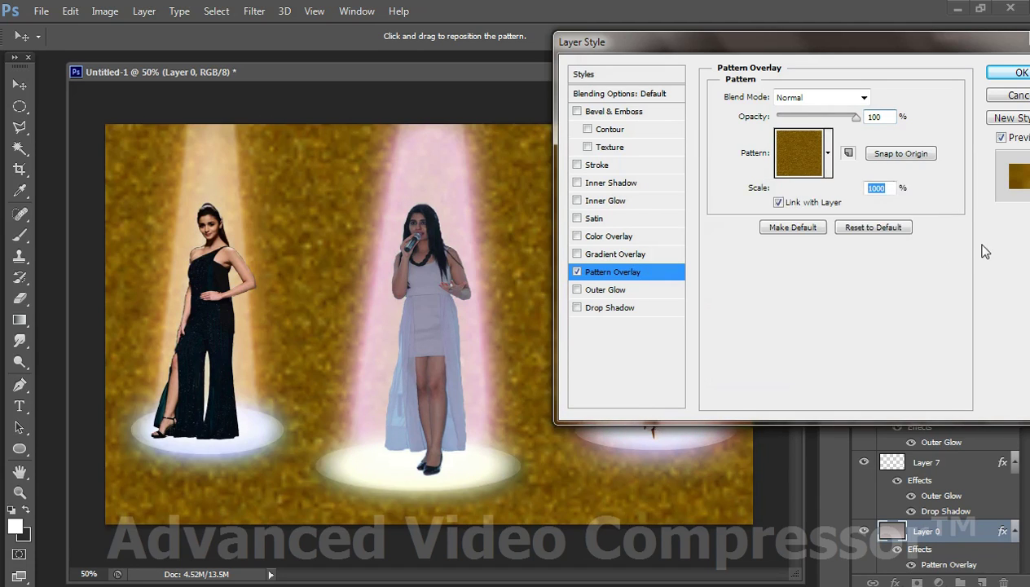
Try Linear Light, Hard Light at 83% opacity, Multiply and Color Burn on the pattern overlay
{"action": "left_click", "coordinate": [863, 97]}
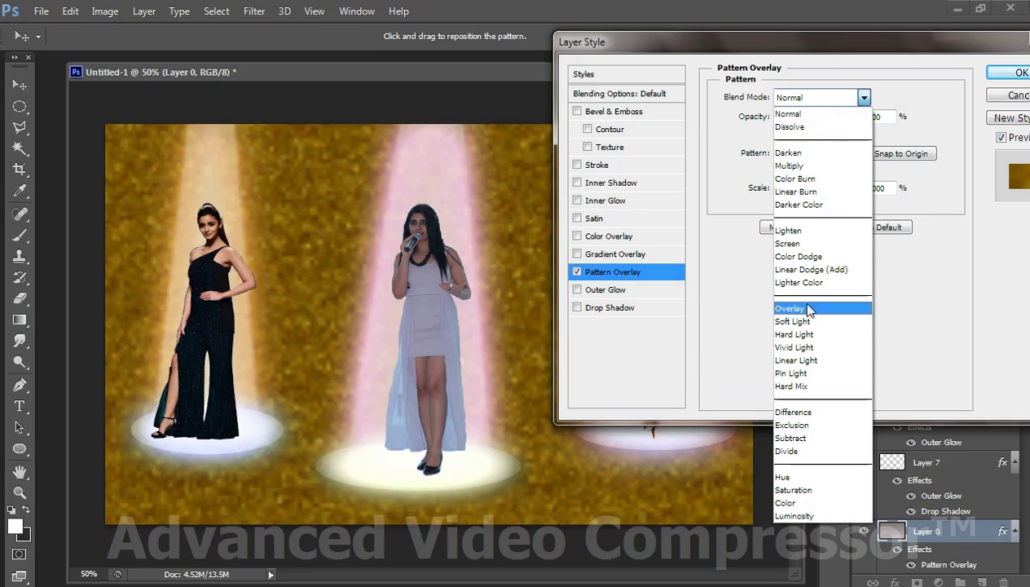
{"action": "left_click", "coordinate": [804, 360]}
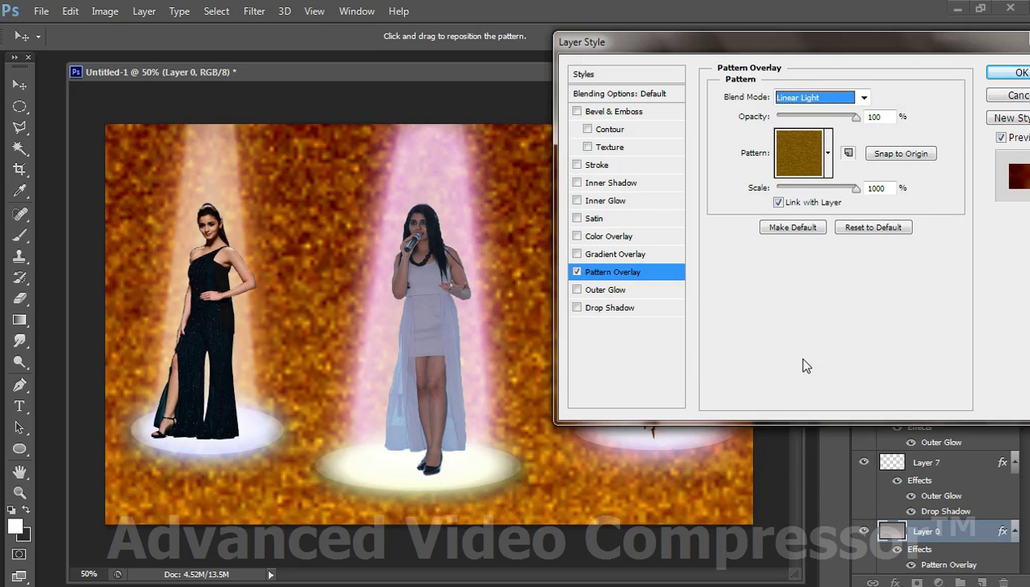
{"action": "left_click", "coordinate": [861, 98]}
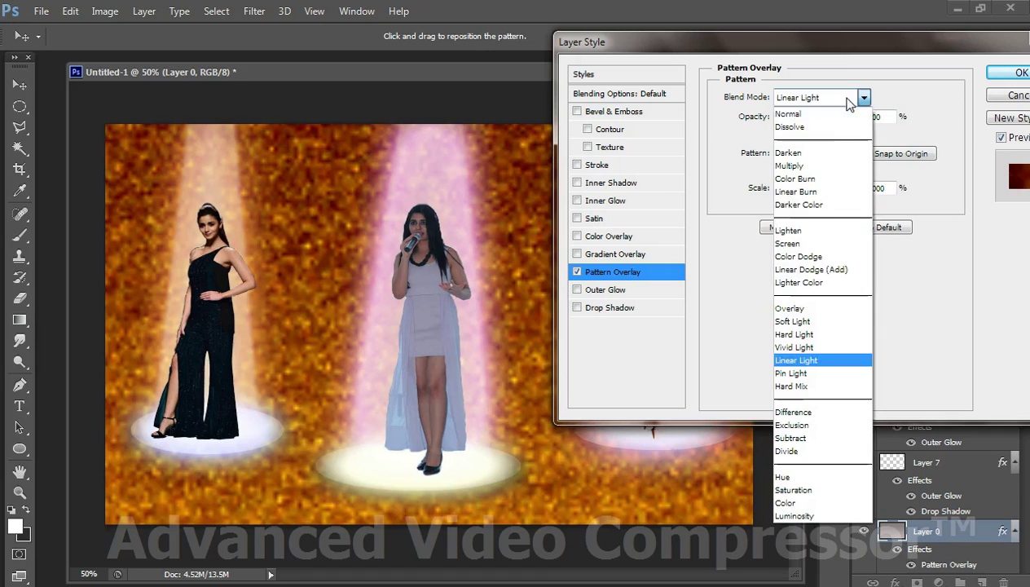
{"action": "left_click", "coordinate": [814, 335]}
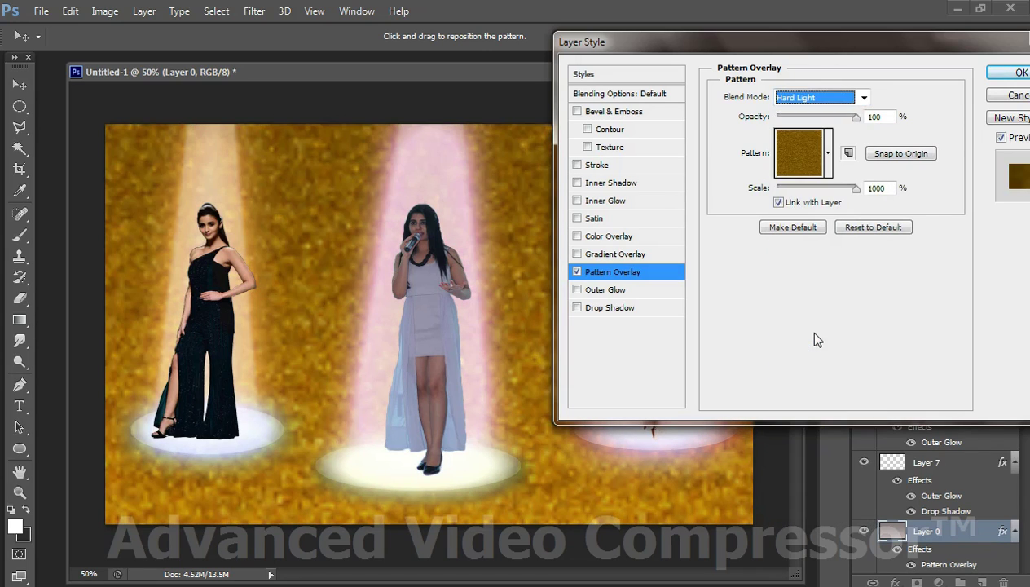
{"action": "mouse_move", "coordinate": [856, 117]}
{"action": "left_mouse_down"}
{"action": "mouse_move", "coordinate": [845, 118]}
{"action": "mouse_move", "coordinate": [855, 116]}
{"action": "left_mouse_up"}
{"action": "left_click", "coordinate": [862, 98]}
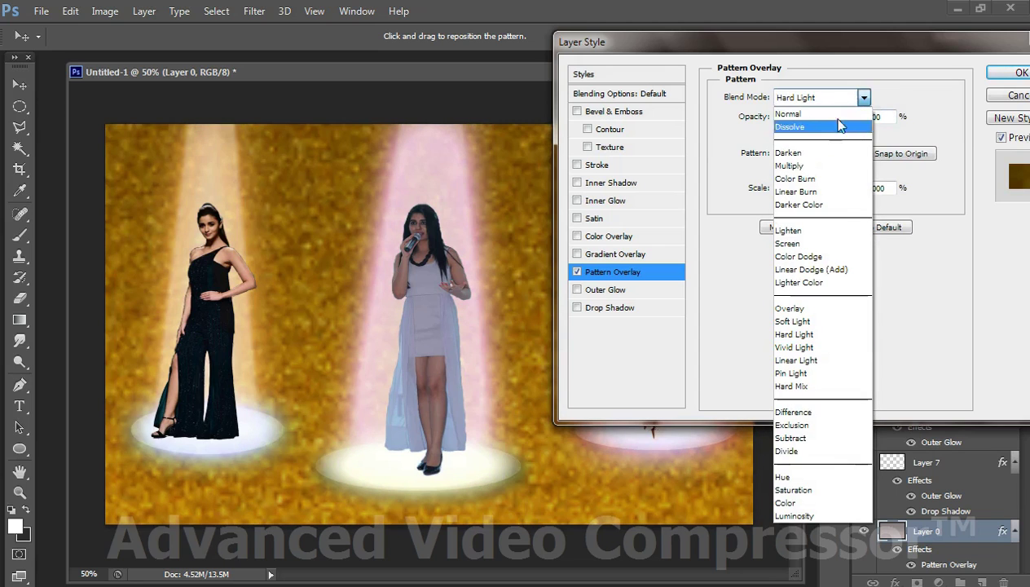
{"action": "left_click", "coordinate": [812, 166]}
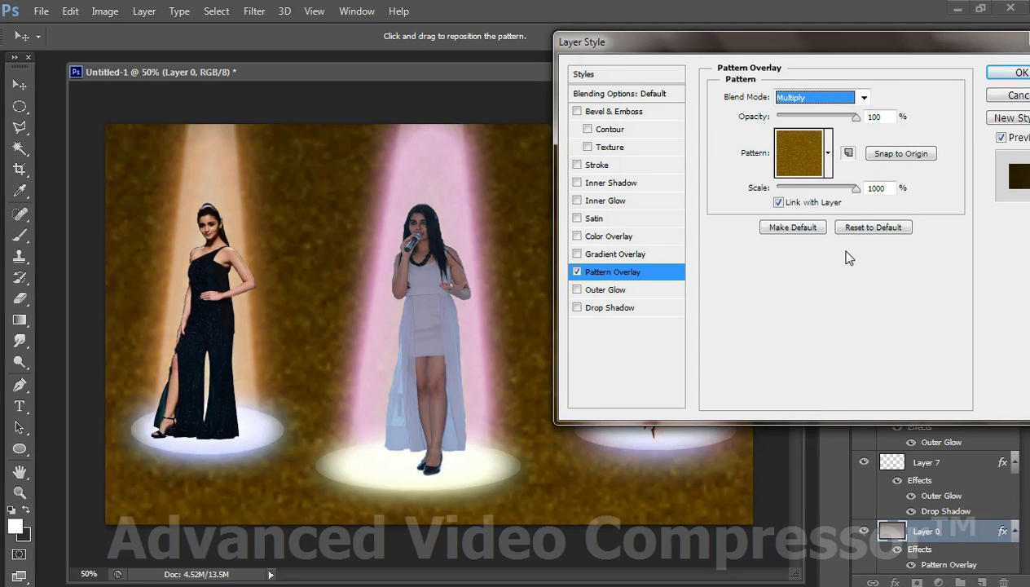
{"action": "key", "text": "Down"}
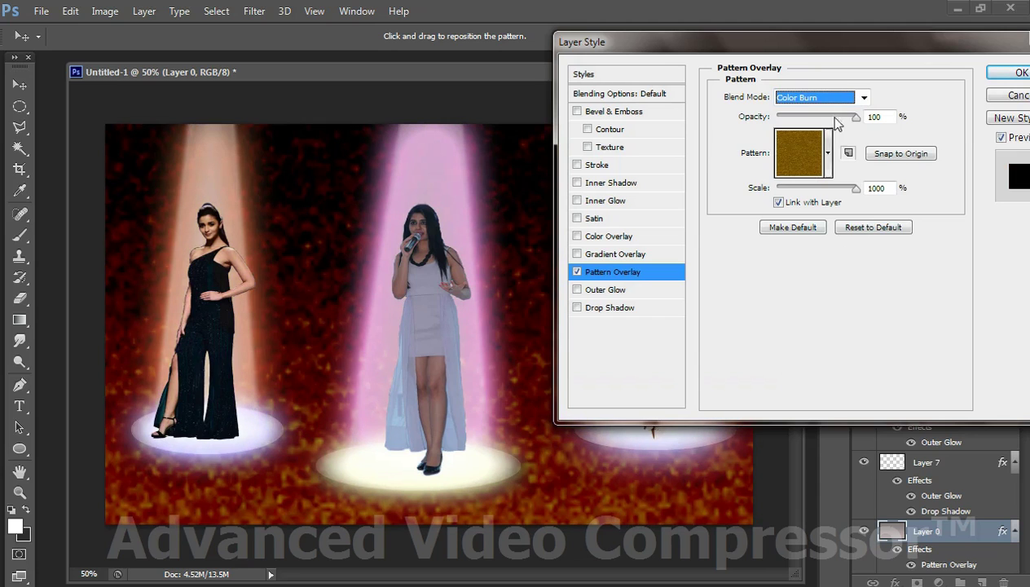
Preview Darker Color through Soft and Hard Light and 49% opacity, then cancel all pattern changes
{"action": "left_click_drag", "start_coordinate": [838, 50], "coordinate": [774, 130]}
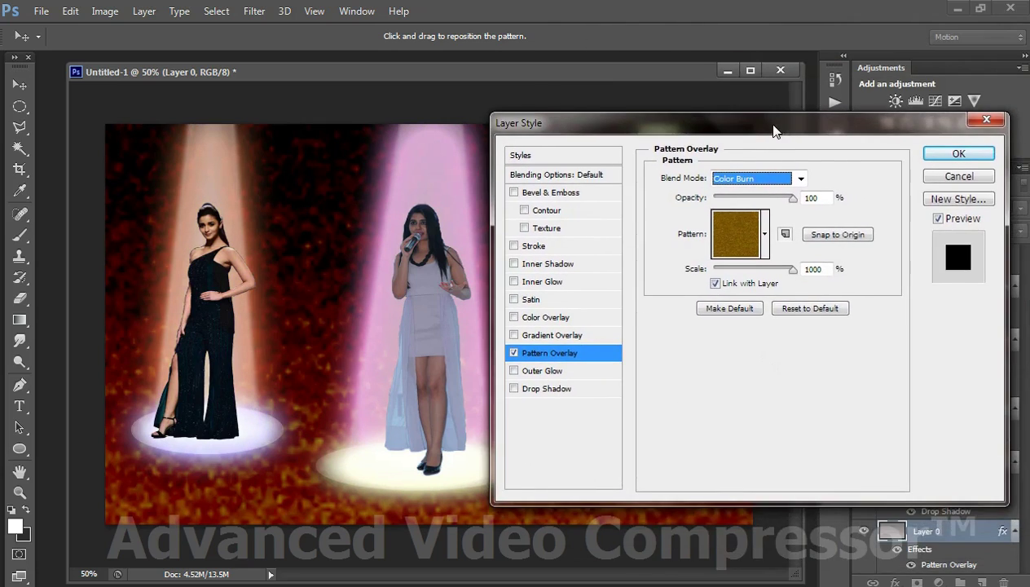
{"action": "left_click", "coordinate": [801, 179]}
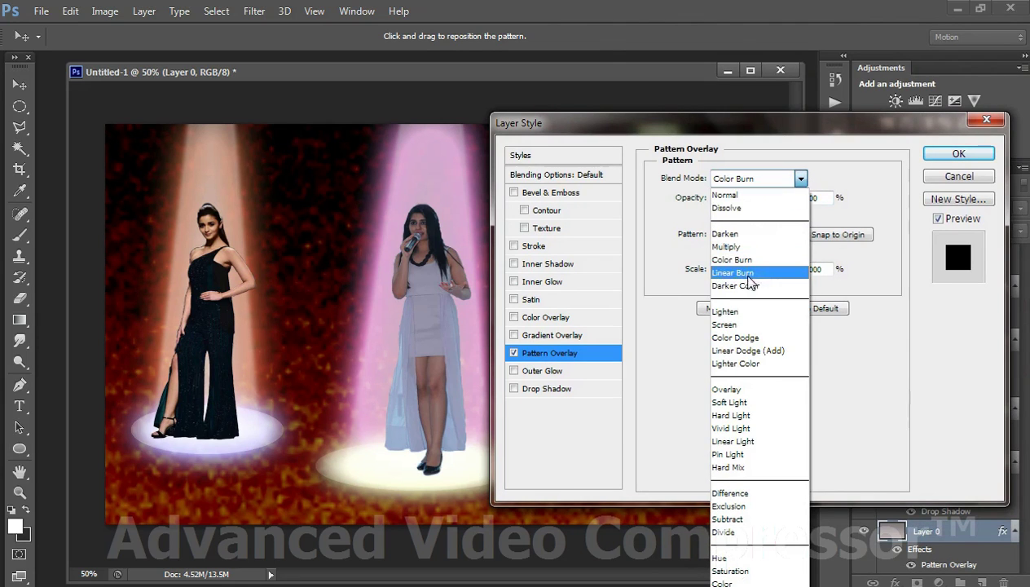
{"action": "left_click", "coordinate": [748, 285]}
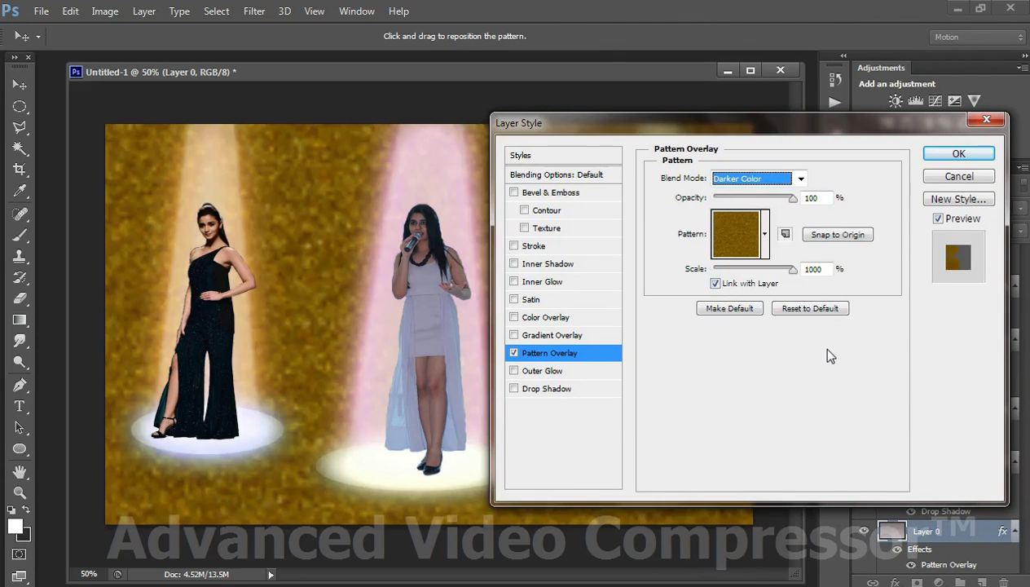
{"action": "key", "text": "Down"}
{"action": "key", "text": "Down"}
{"action": "key", "text": "Down"}
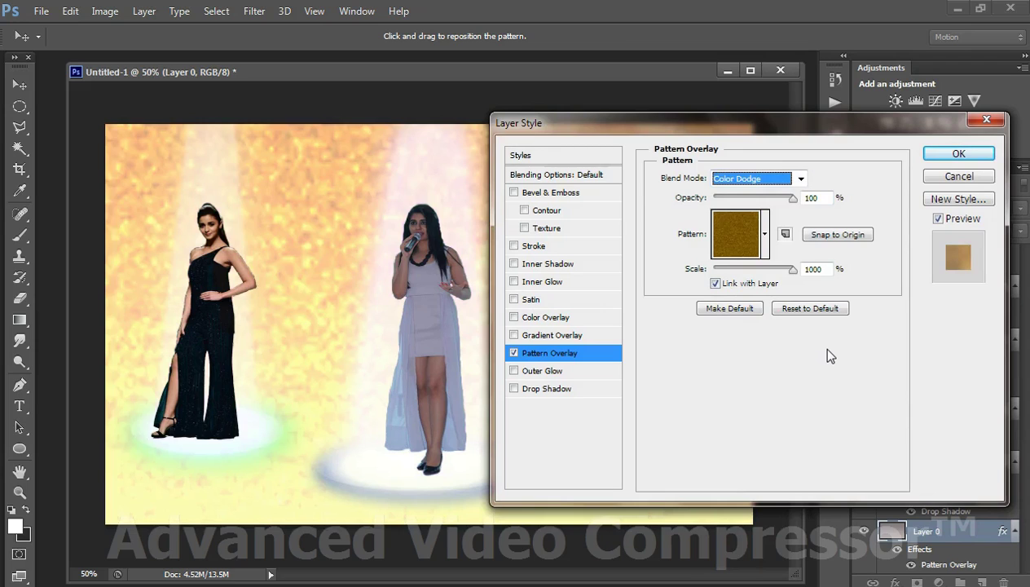
{"action": "key", "text": "Down"}
{"action": "key", "text": "Down"}
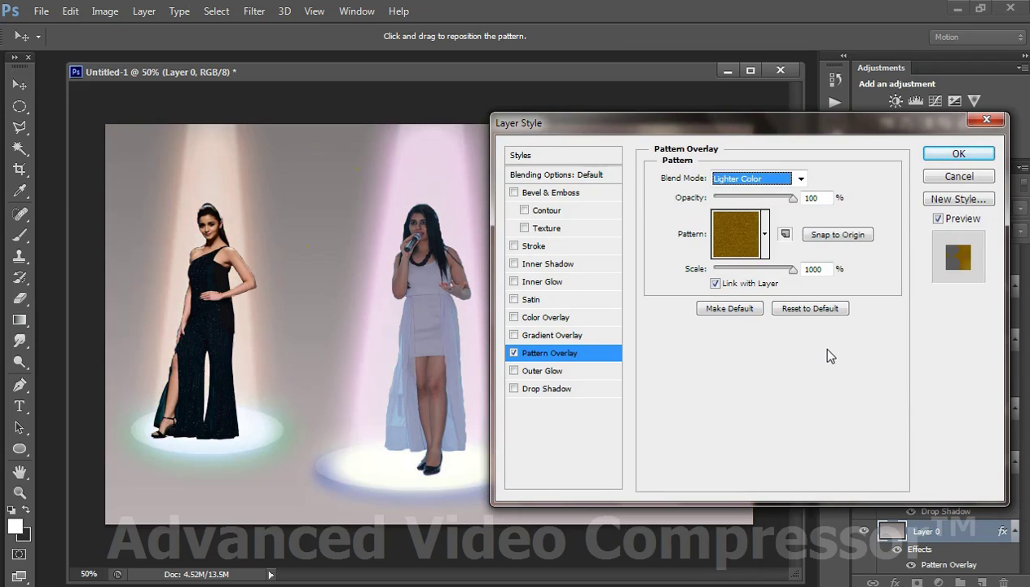
{"action": "key", "text": "Down"}
{"action": "key", "text": "Down"}
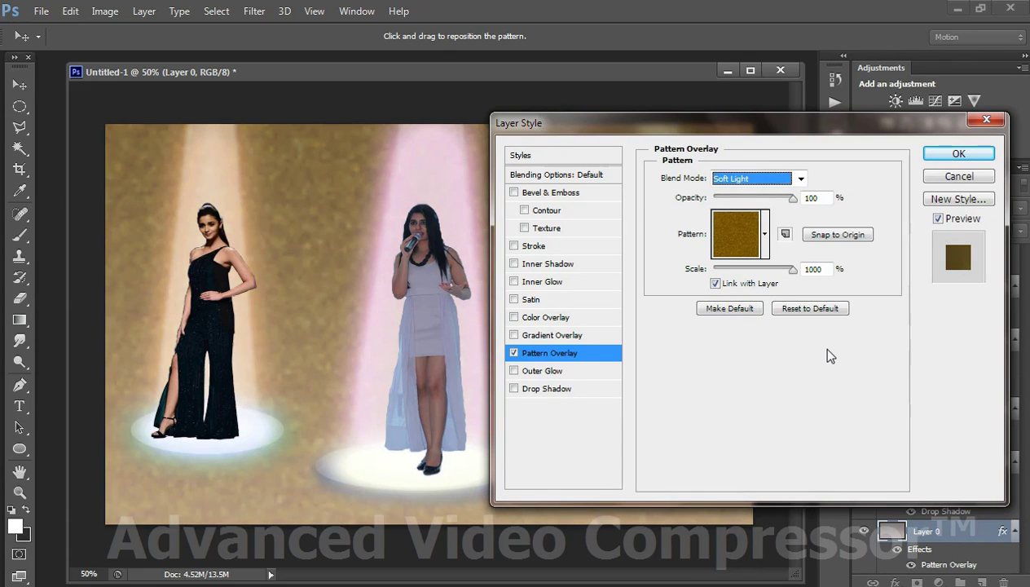
{"action": "key", "text": "Down"}
{"action": "key", "text": "Down"}
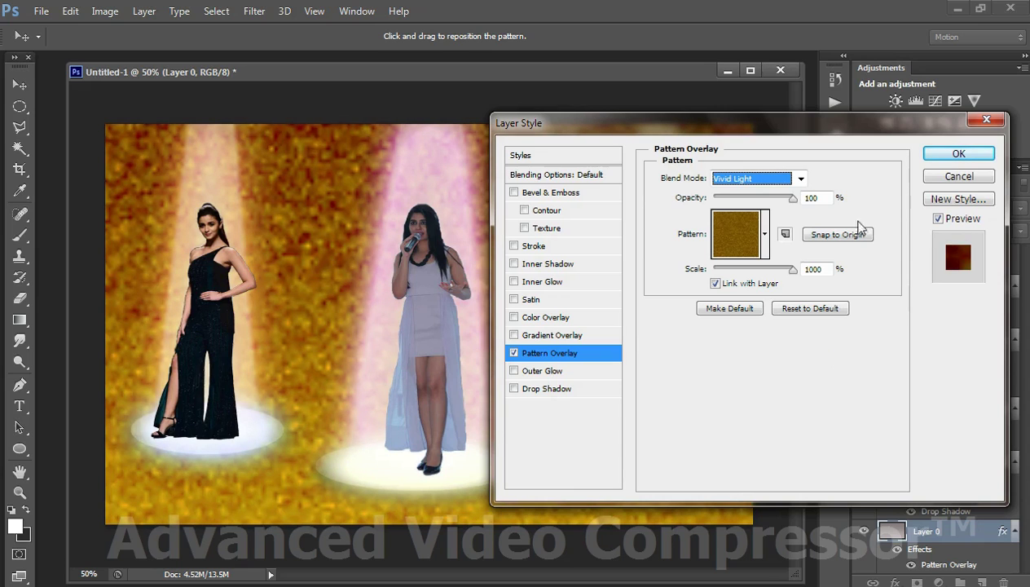
{"action": "mouse_move", "coordinate": [794, 135]}
{"action": "left_mouse_down"}
{"action": "mouse_move", "coordinate": [923, 132]}
{"action": "mouse_move", "coordinate": [833, 148]}
{"action": "left_mouse_up"}
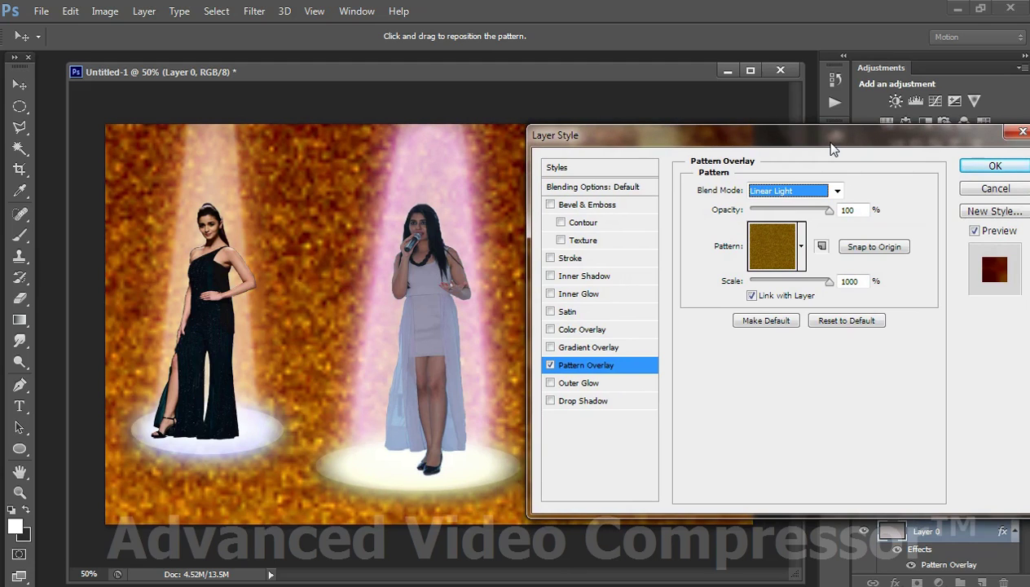
{"action": "mouse_move", "coordinate": [832, 148]}
{"action": "left_mouse_down"}
{"action": "mouse_move", "coordinate": [1007, 154]}
{"action": "mouse_move", "coordinate": [834, 171]}
{"action": "left_mouse_up"}
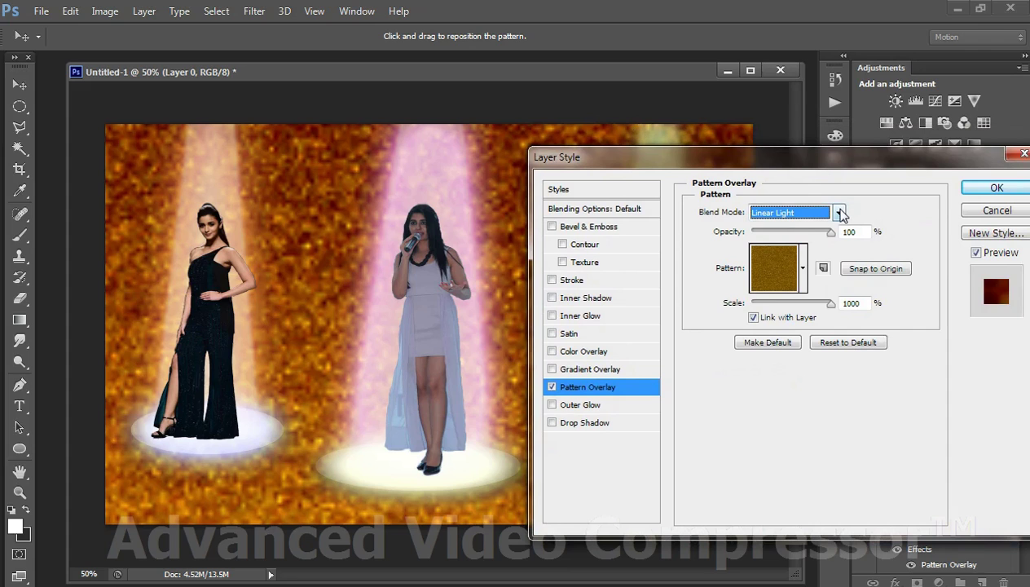
{"action": "left_click_drag", "start_coordinate": [830, 231], "coordinate": [793, 235]}
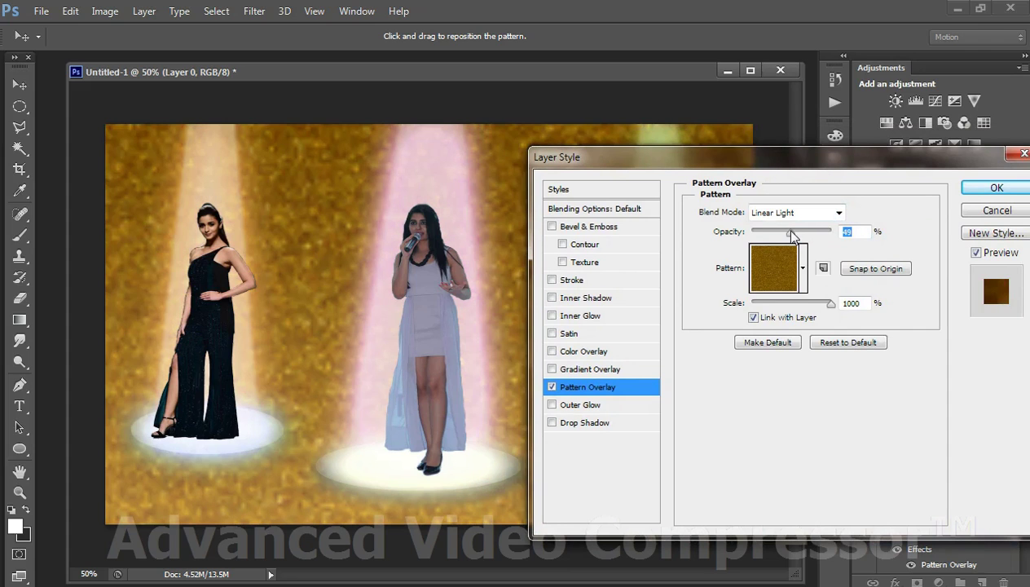
{"action": "left_click", "coordinate": [970, 211]}
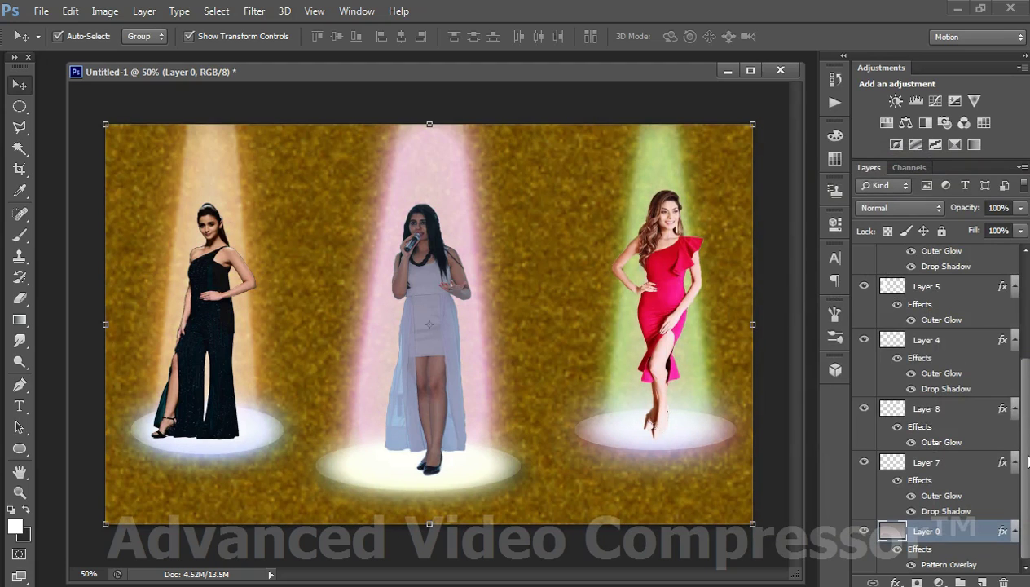
Turn off Layer 0's glitter pattern effect and briefly check the Gradient tool settings
{"action": "left_click", "coordinate": [864, 531]}
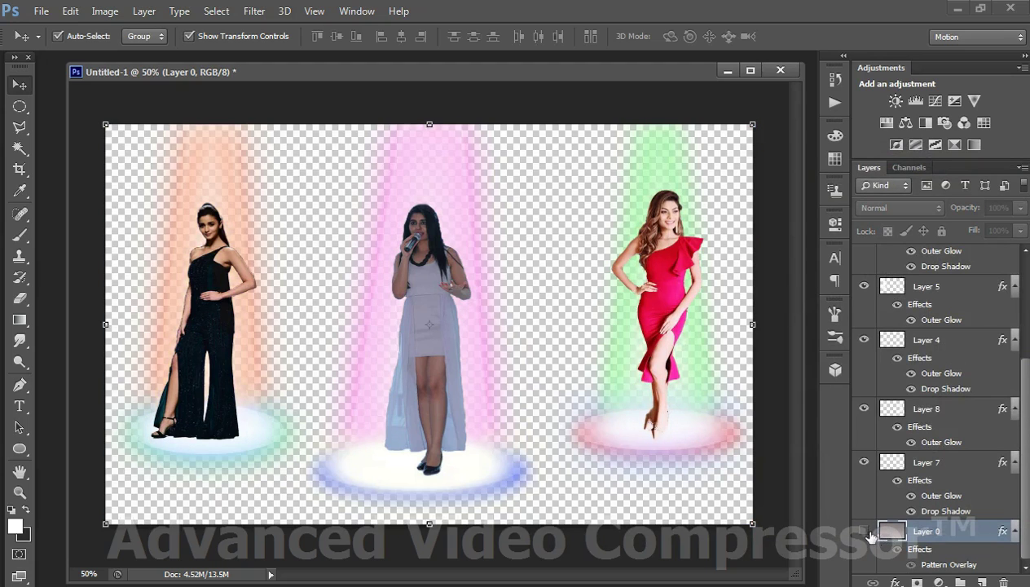
{"action": "left_click", "coordinate": [867, 531]}
{"action": "left_click", "coordinate": [896, 550]}
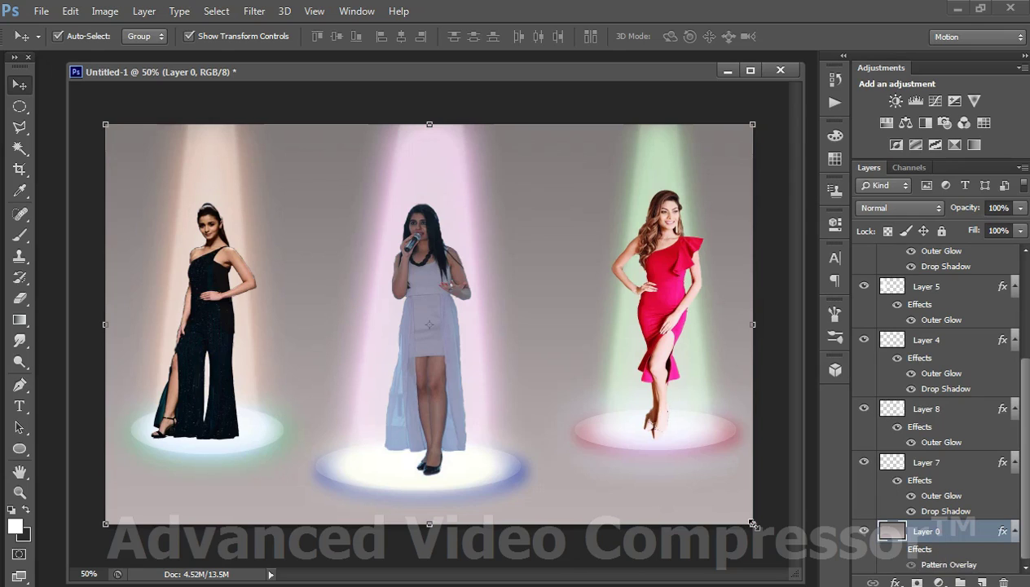
{"action": "left_click", "coordinate": [25, 324]}
{"action": "left_click", "coordinate": [79, 37]}
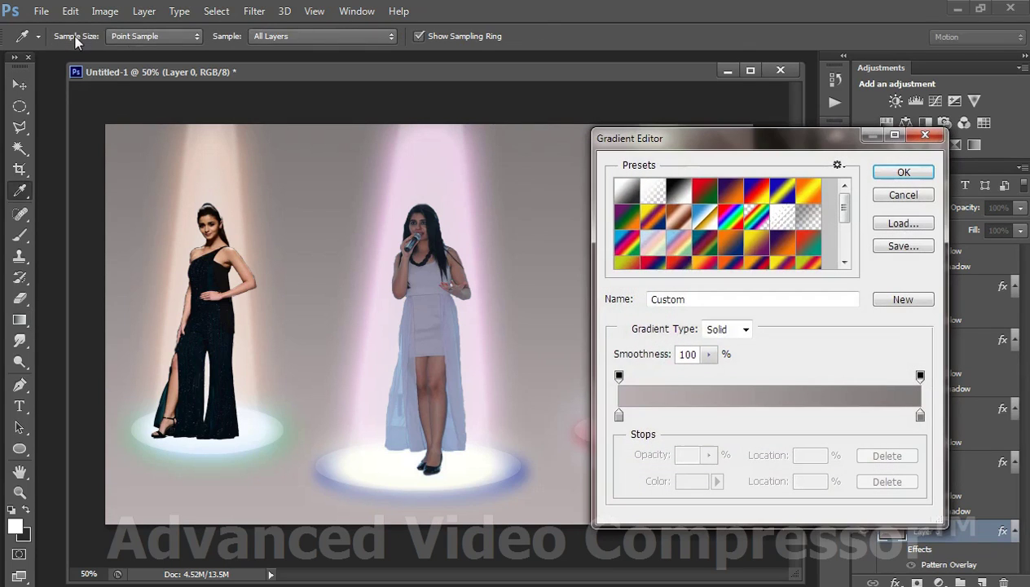
{"action": "left_click", "coordinate": [891, 189]}
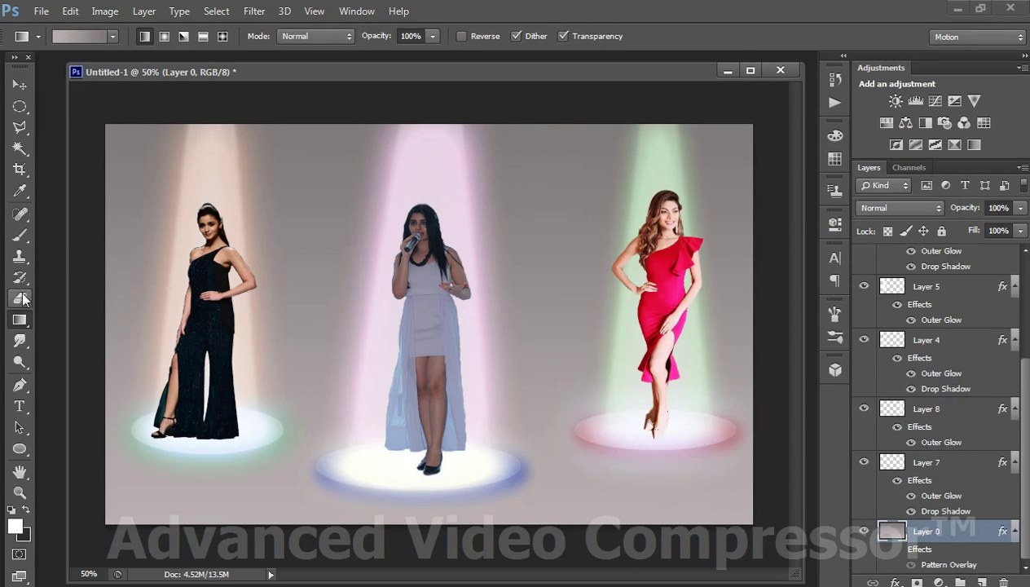
Fill the upper background and lower floor area with white using the Paint Bucket
{"action": "right_click", "coordinate": [20, 329]}
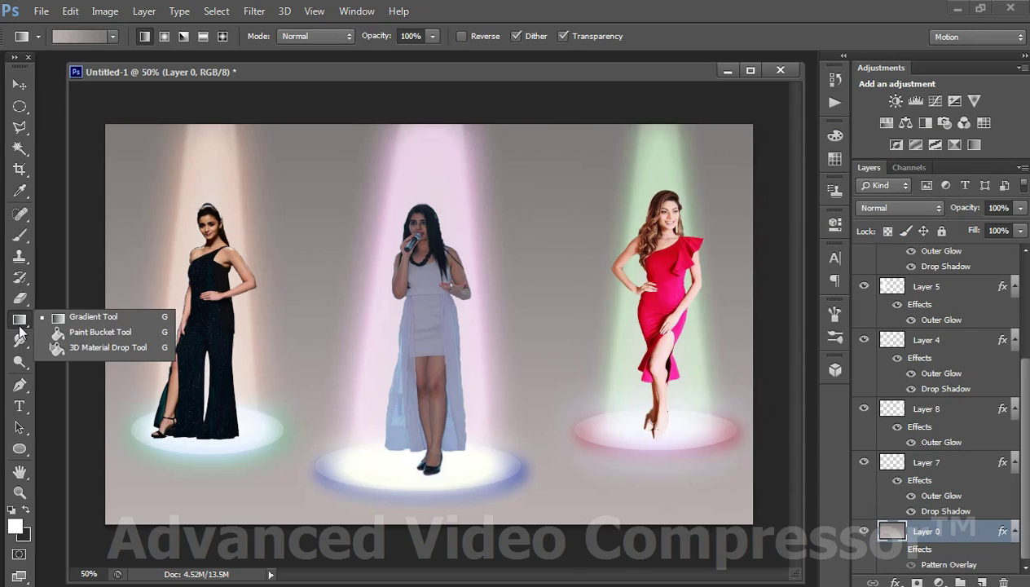
{"action": "left_click", "coordinate": [65, 332]}
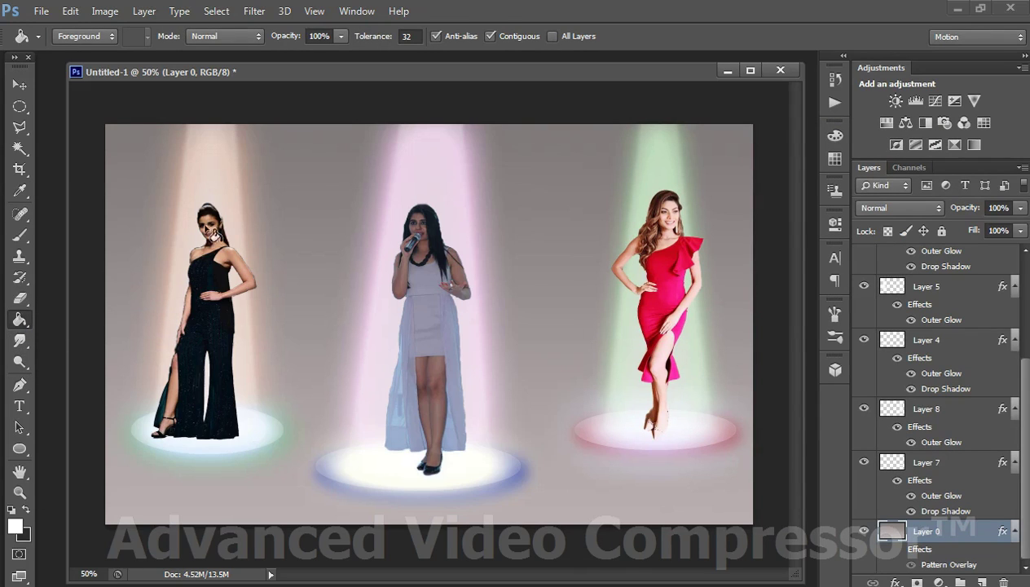
{"action": "left_click", "coordinate": [297, 189]}
{"action": "left_click", "coordinate": [306, 398]}
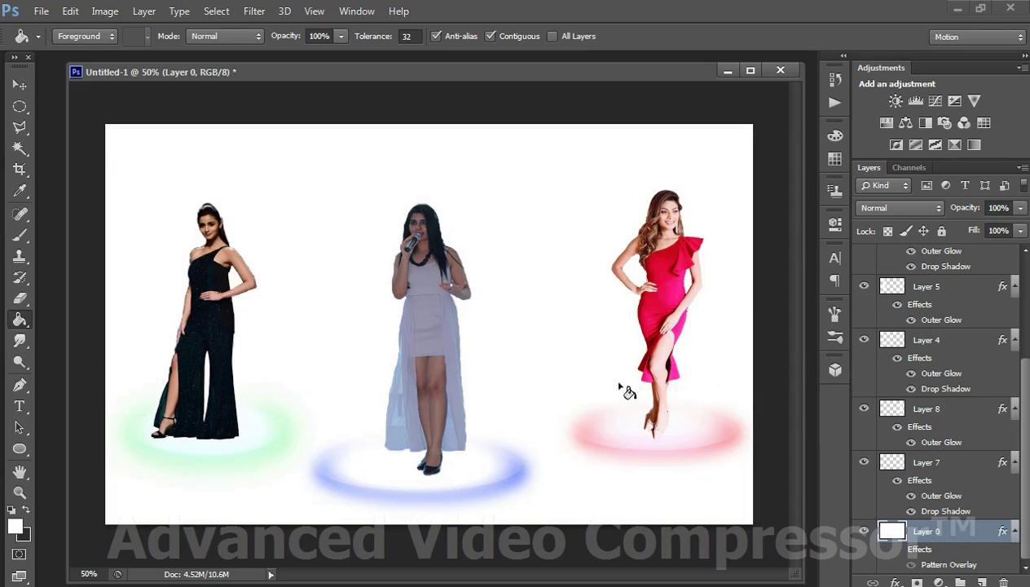
{"action": "left_click", "coordinate": [20, 84]}
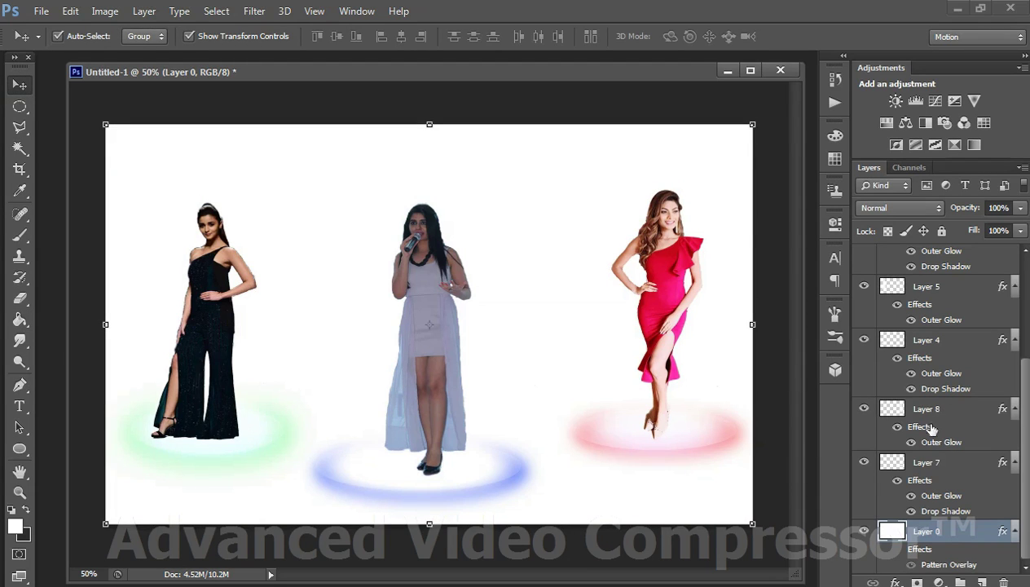
{"action": "left_click_drag", "start_coordinate": [933, 530], "coordinate": [966, 253]}
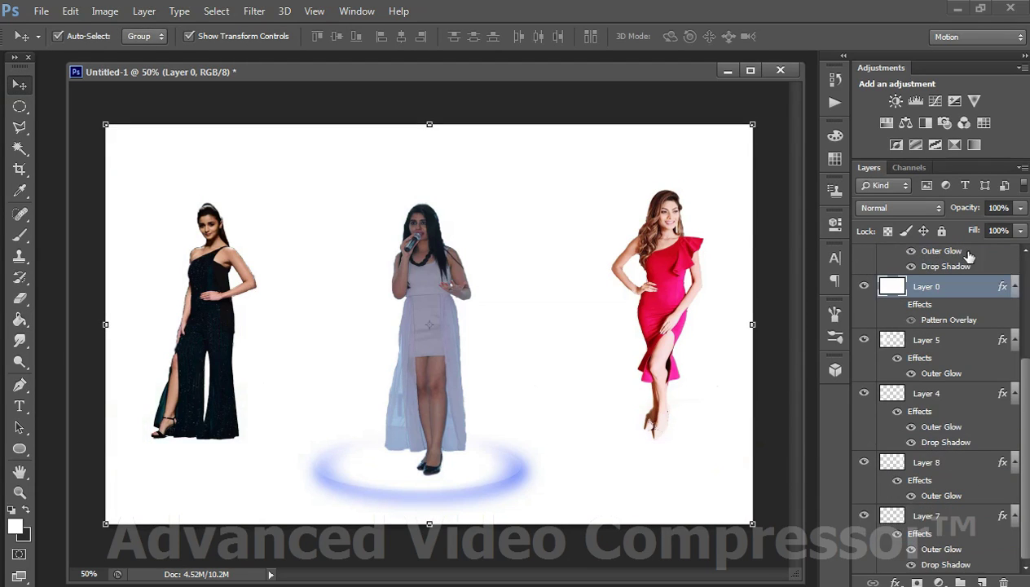
{"action": "scroll", "coordinate": [965, 254], "scroll_direction": "up", "scroll_amount": 3}
{"action": "left_click_drag", "start_coordinate": [944, 311], "coordinate": [929, 289]}
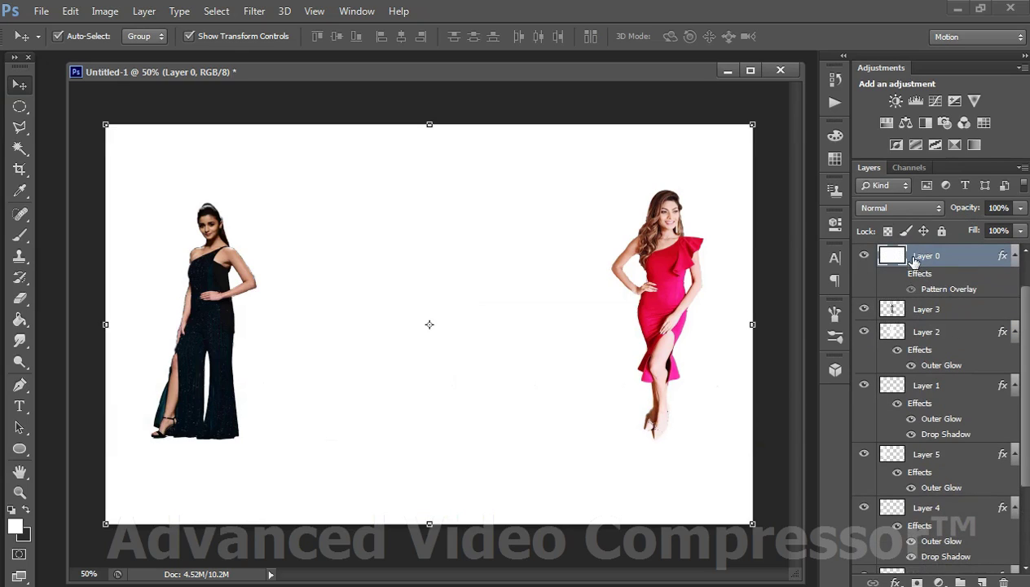
{"action": "scroll", "coordinate": [1027, 276], "scroll_direction": "up", "scroll_amount": 2}
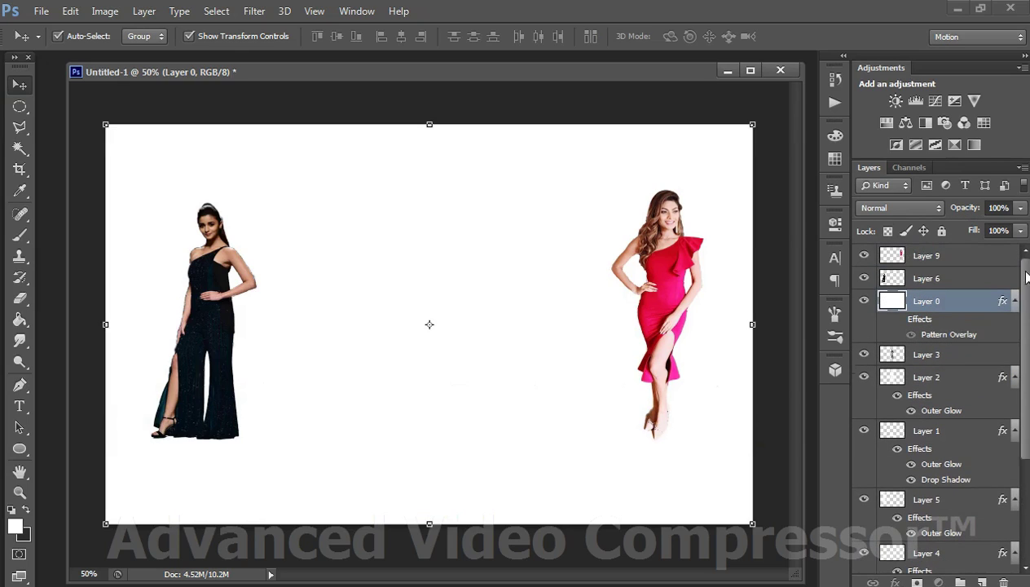
{"action": "left_click_drag", "start_coordinate": [978, 295], "coordinate": [978, 258]}
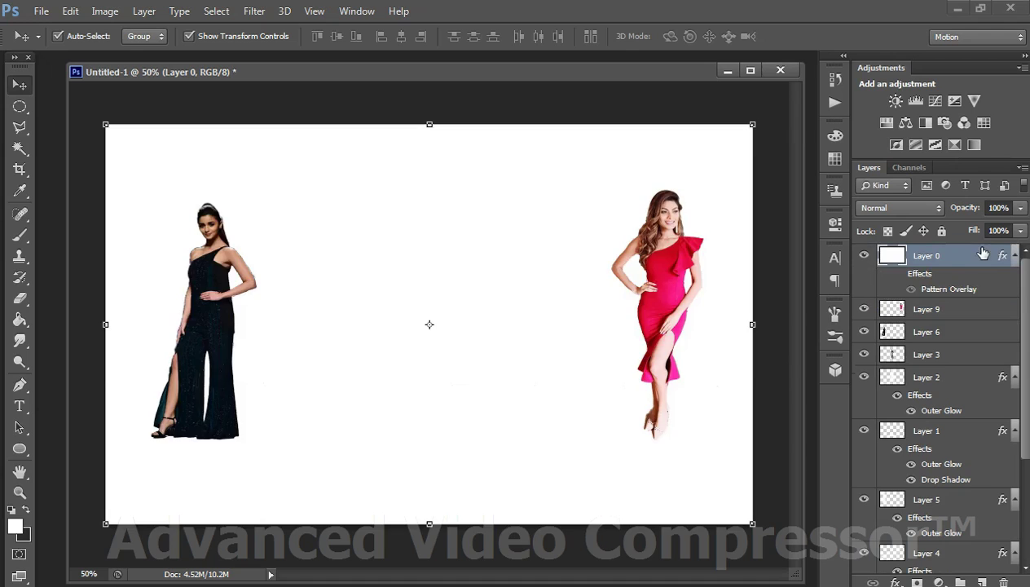
{"action": "right_click", "coordinate": [961, 258]}
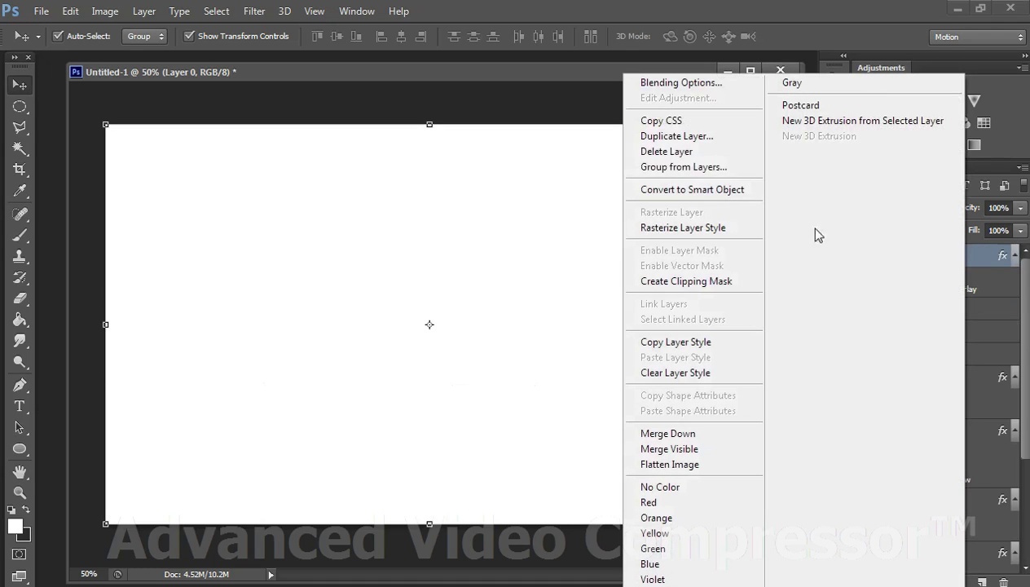
{"action": "left_click", "coordinate": [682, 83]}
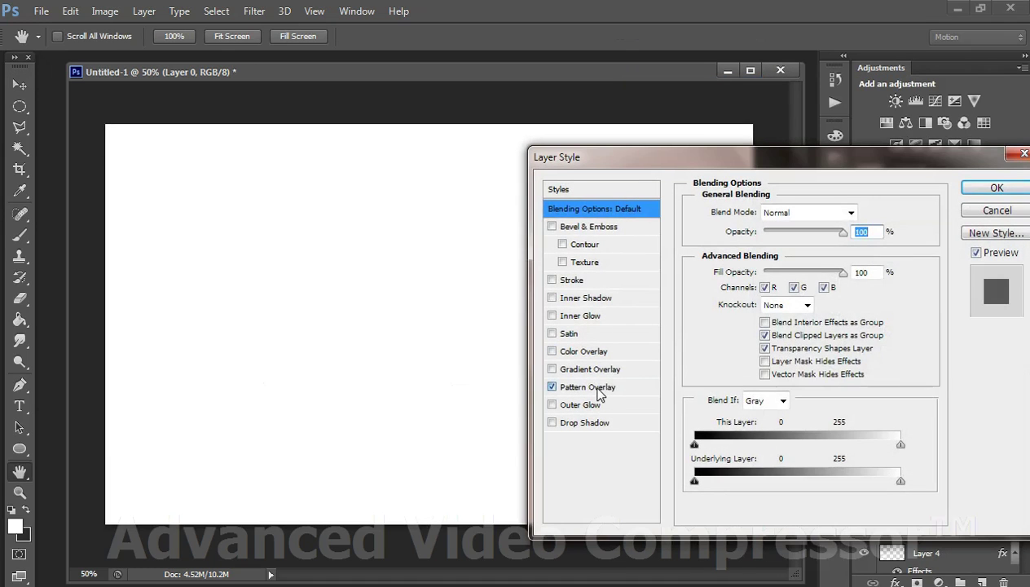
{"action": "left_click", "coordinate": [593, 388]}
{"action": "left_click", "coordinate": [995, 210]}
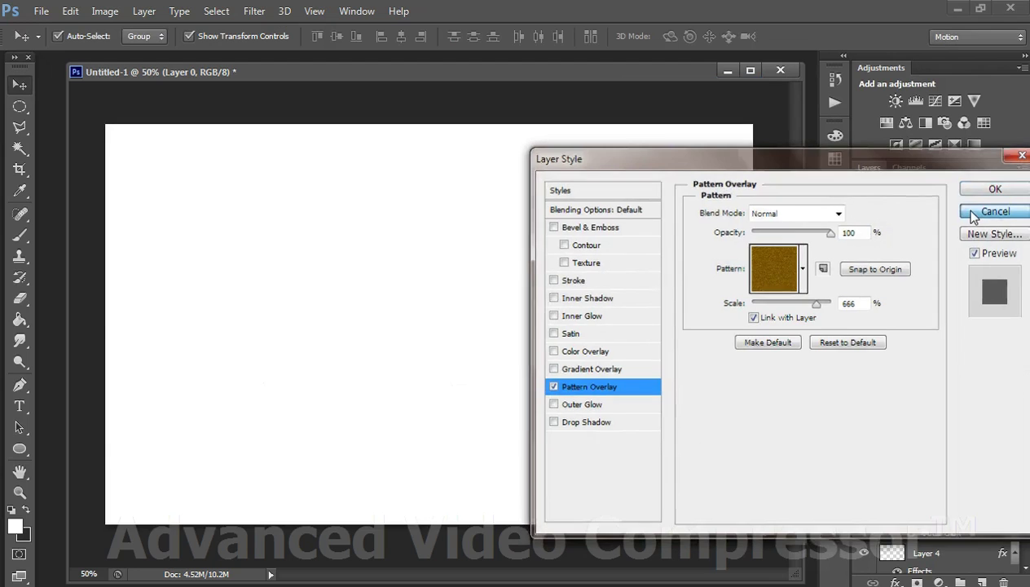
{"action": "left_click", "coordinate": [864, 258]}
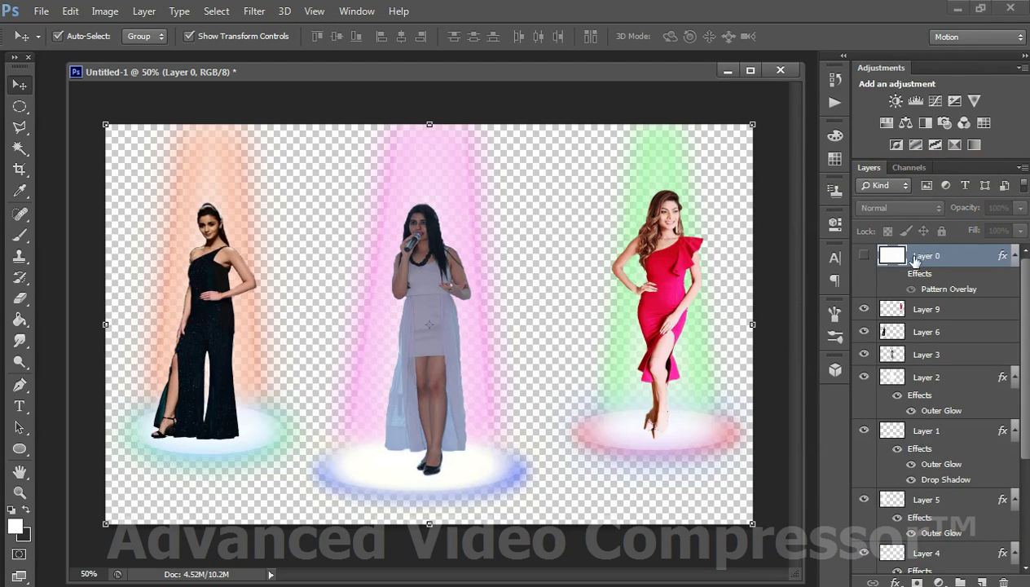
{"action": "mouse_move", "coordinate": [904, 257]}
{"action": "left_mouse_down"}
{"action": "mouse_move", "coordinate": [959, 550]}
{"action": "mouse_move", "coordinate": [969, 384]}
{"action": "mouse_move", "coordinate": [987, 509]}
{"action": "left_mouse_up"}
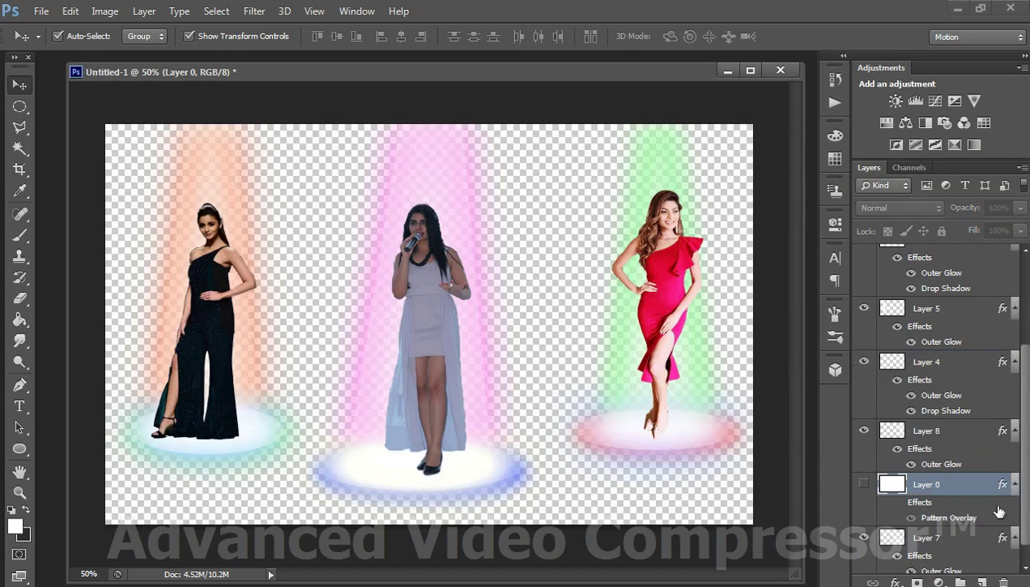
{"action": "scroll", "coordinate": [1027, 531], "scroll_direction": "down", "scroll_amount": 1}
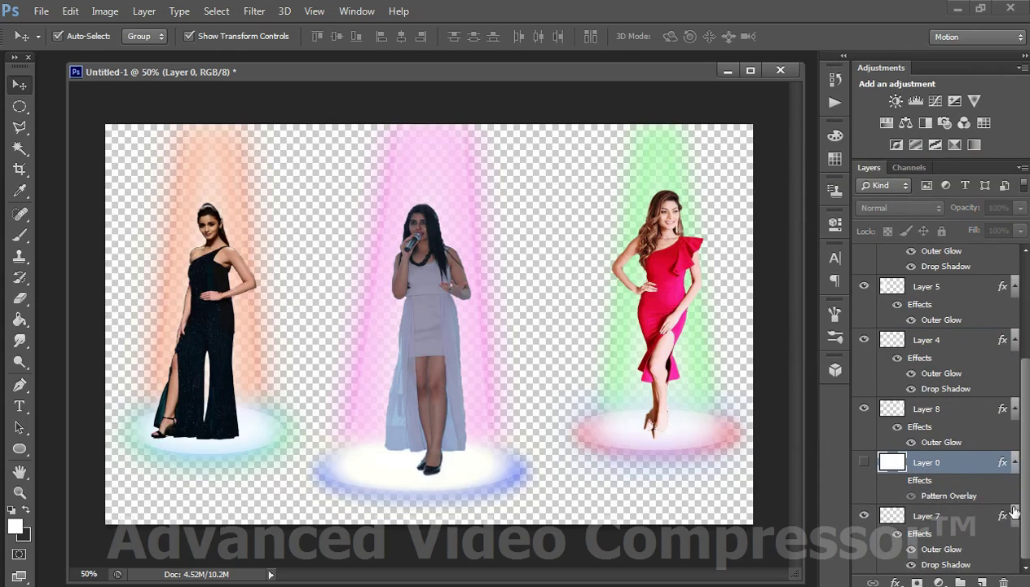
{"action": "left_click_drag", "start_coordinate": [937, 463], "coordinate": [951, 565]}
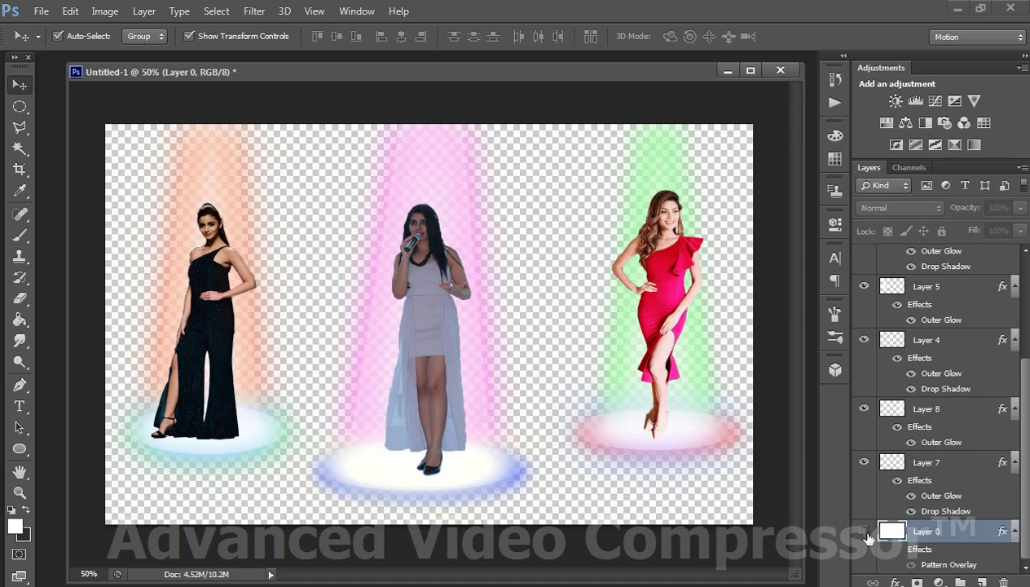
{"action": "left_click", "coordinate": [863, 530]}
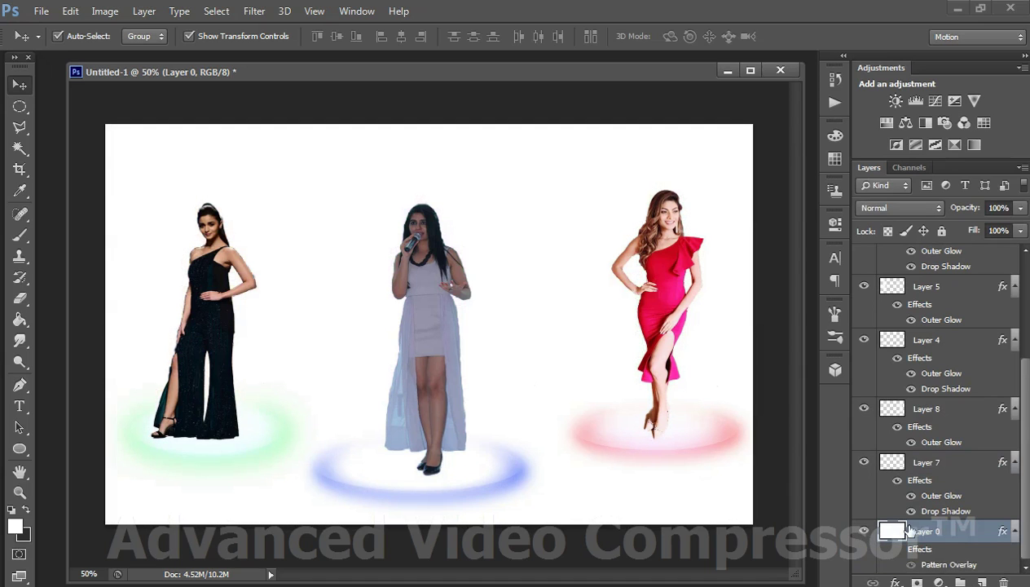
{"action": "right_click", "coordinate": [937, 531]}
Check Layer 0's Pattern Overlay settings and cancel without changes
{"action": "left_click", "coordinate": [722, 20]}
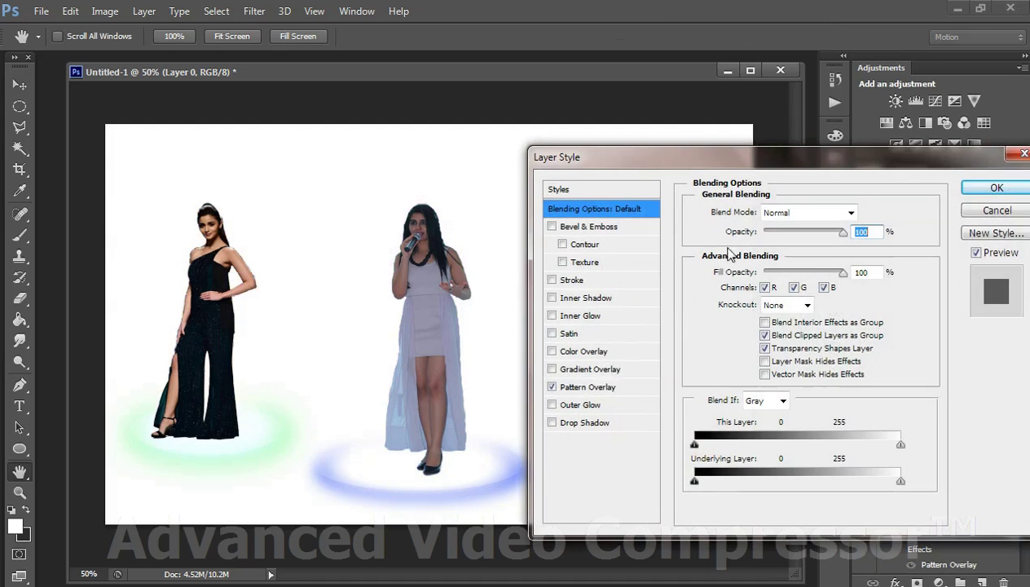
{"action": "left_click", "coordinate": [604, 393]}
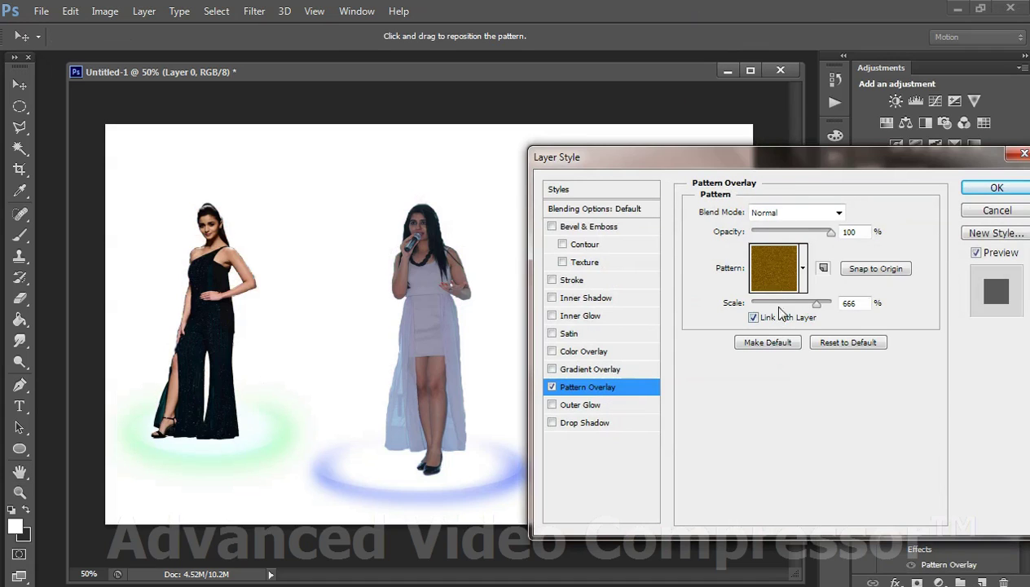
{"action": "left_click", "coordinate": [986, 211]}
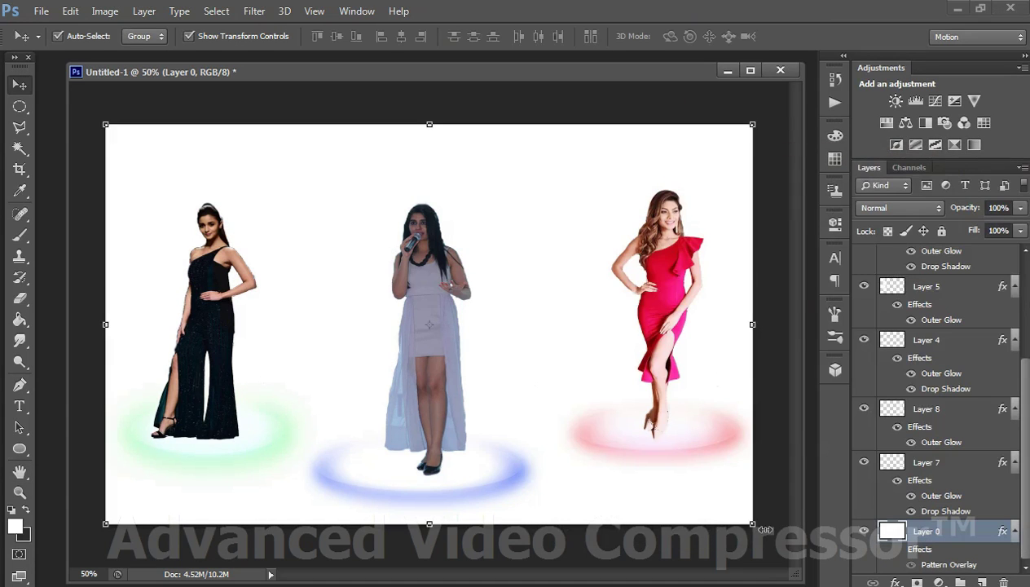
Drag a bottom-to-top grey gradient across Layer 0 with the Gradient tool
{"action": "left_click", "coordinate": [21, 318]}
{"action": "right_click", "coordinate": [24, 320]}
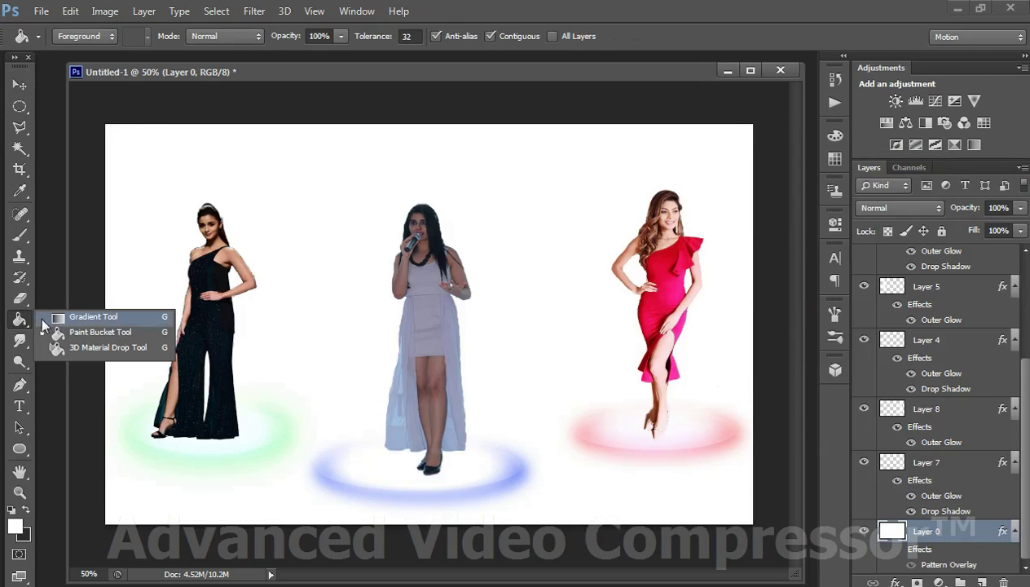
{"action": "left_click", "coordinate": [57, 318]}
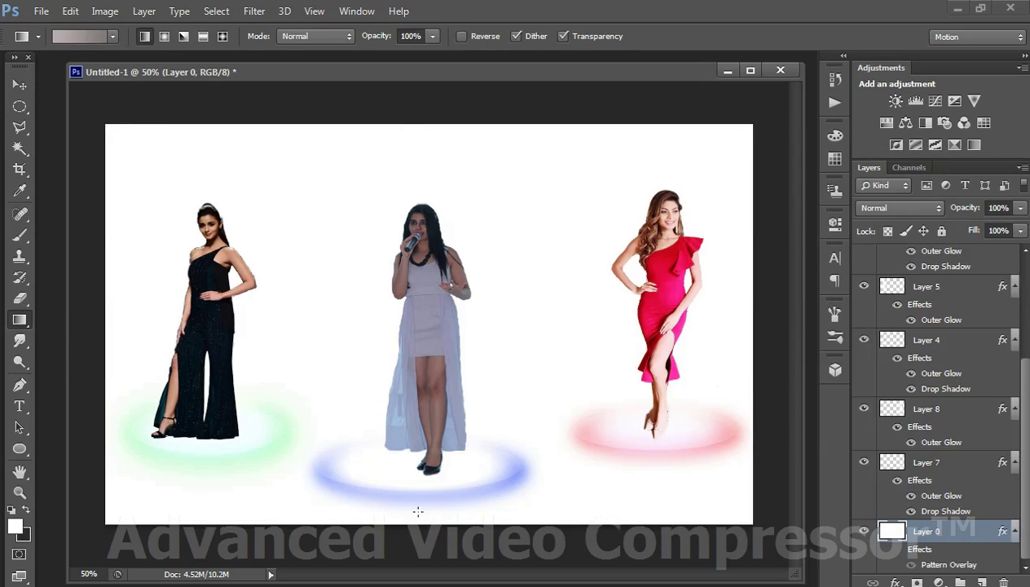
{"action": "left_click_drag", "start_coordinate": [417, 528], "coordinate": [406, 124]}
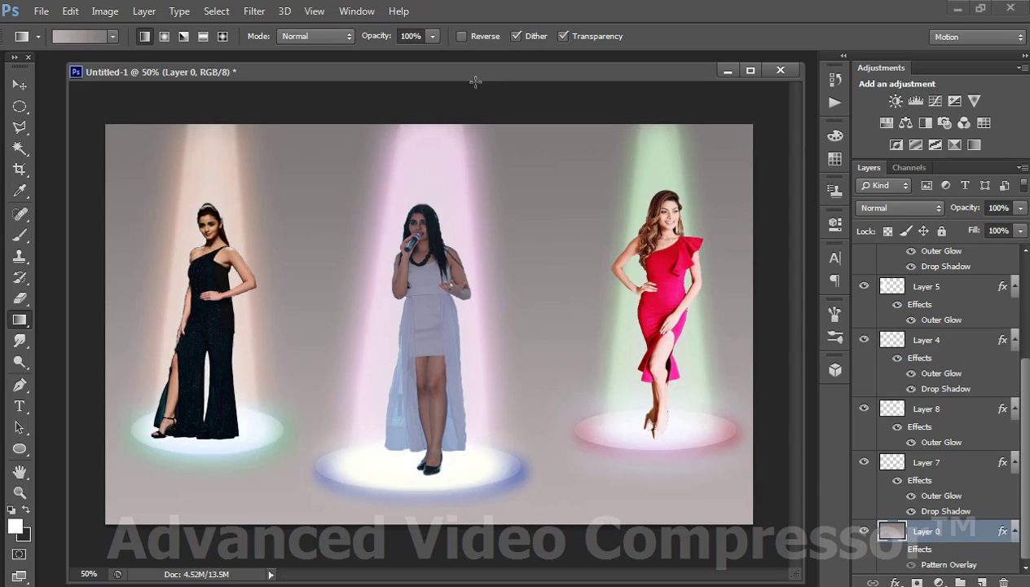
{"action": "left_click_drag", "start_coordinate": [470, 79], "coordinate": [457, 79]}
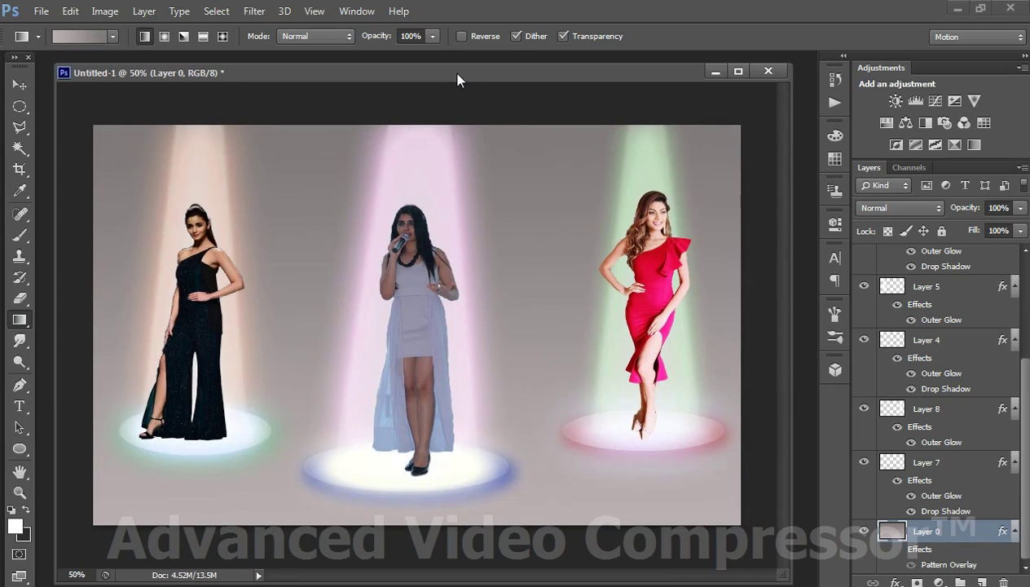
{"action": "key", "text": "v"}
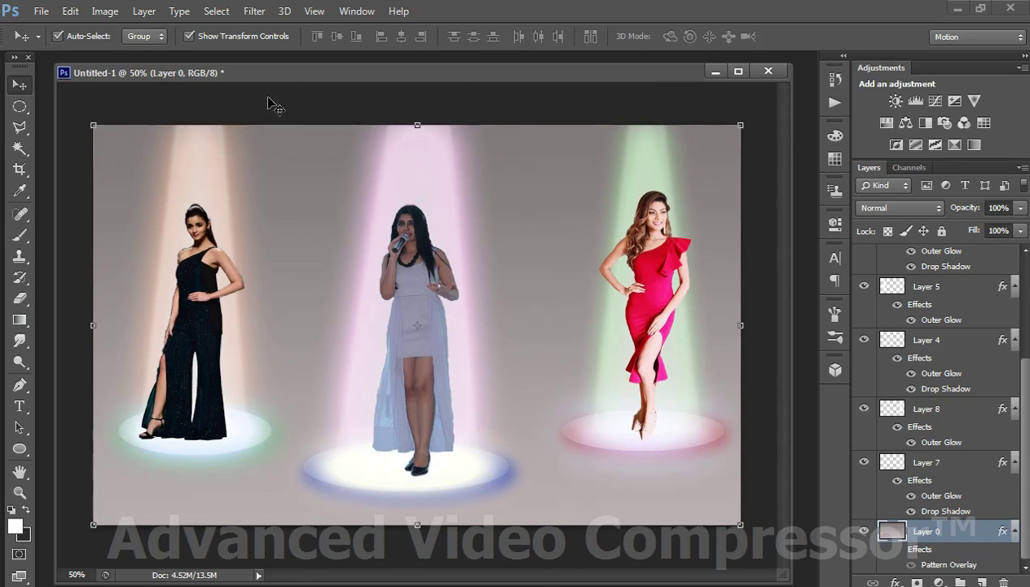
{"action": "right_click", "coordinate": [931, 537]}
{"action": "left_click_drag", "start_coordinate": [419, 75], "coordinate": [423, 74]}
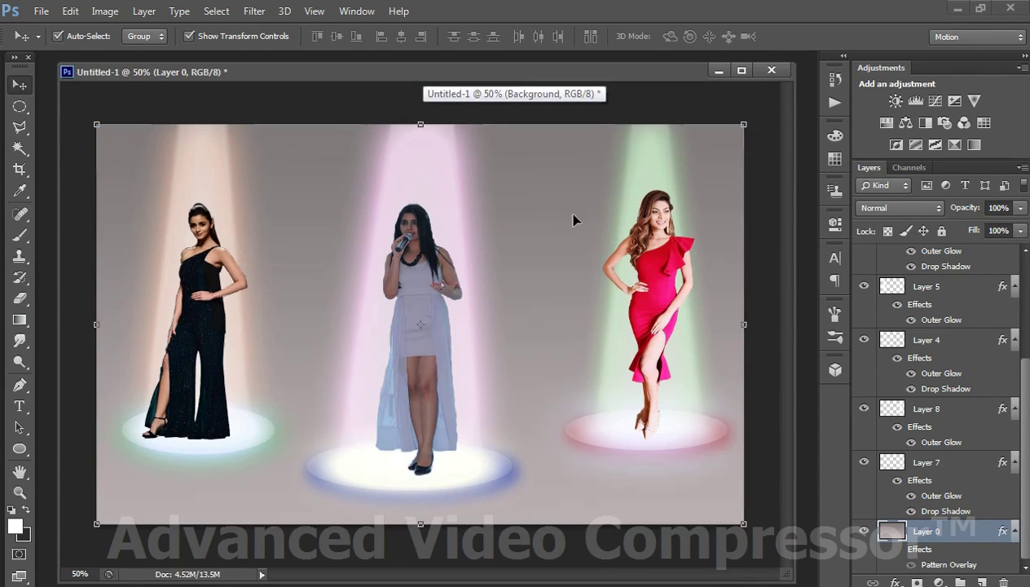
Add a gold glitter Pattern Overlay to Layer 0 through its Blending Options
{"action": "right_click", "coordinate": [924, 533]}
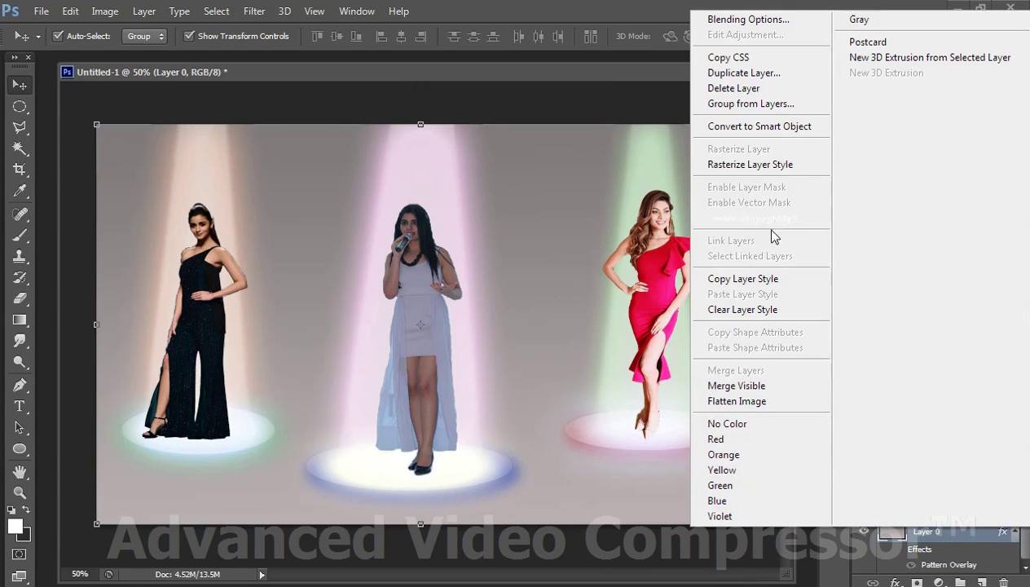
{"action": "left_click", "coordinate": [770, 23]}
{"action": "left_click", "coordinate": [601, 391]}
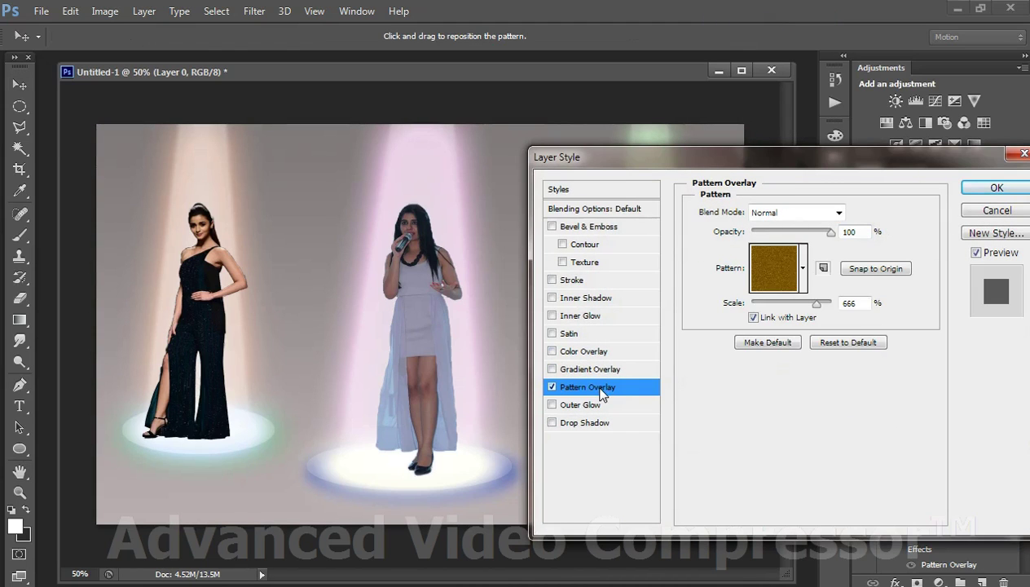
{"action": "left_click", "coordinate": [802, 269]}
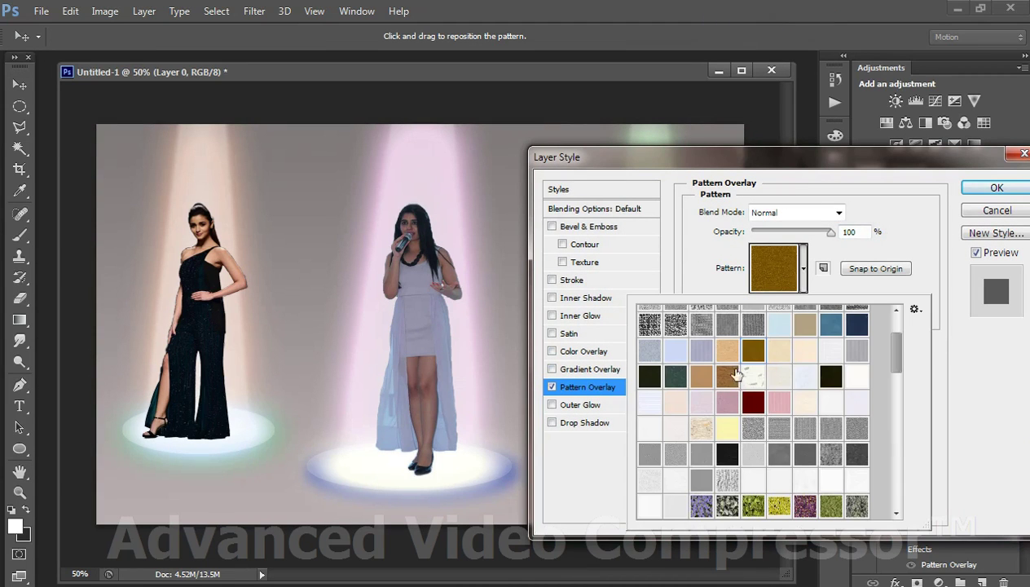
{"action": "left_click", "coordinate": [1000, 381]}
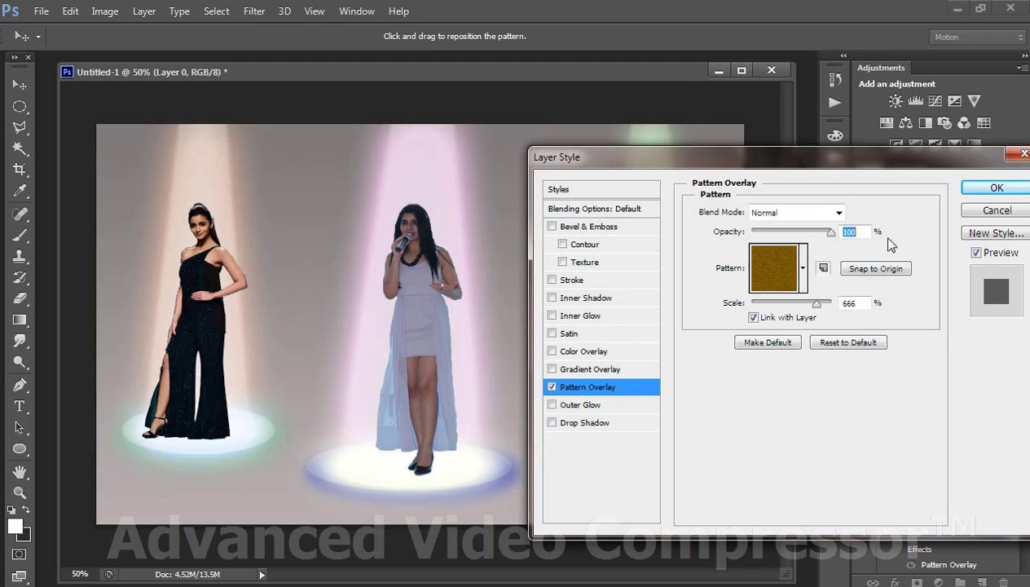
Set the pattern overlay's blend mode to Soft Light and turn the effect on
{"action": "left_click", "coordinate": [839, 212]}
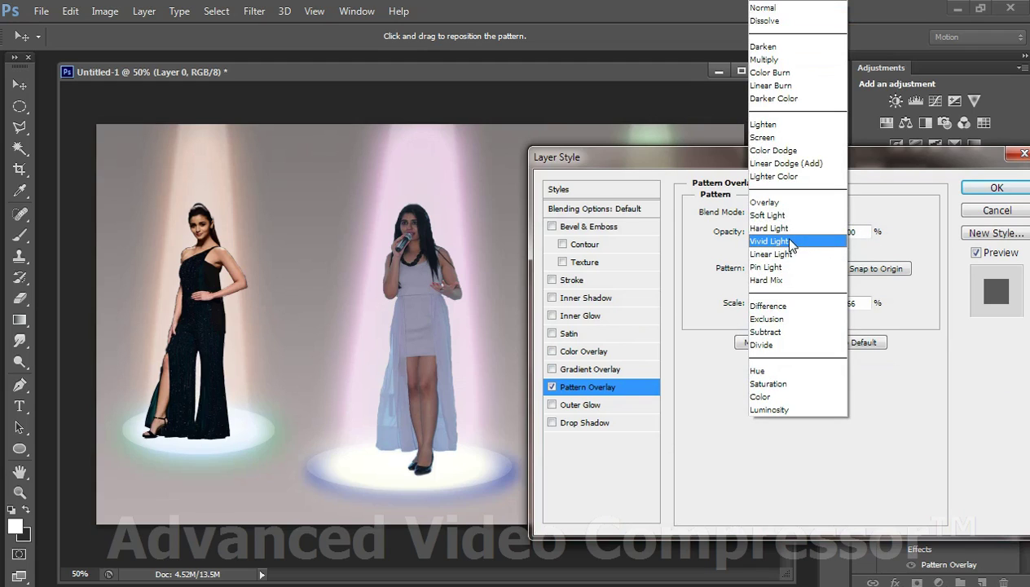
{"action": "left_click", "coordinate": [790, 241]}
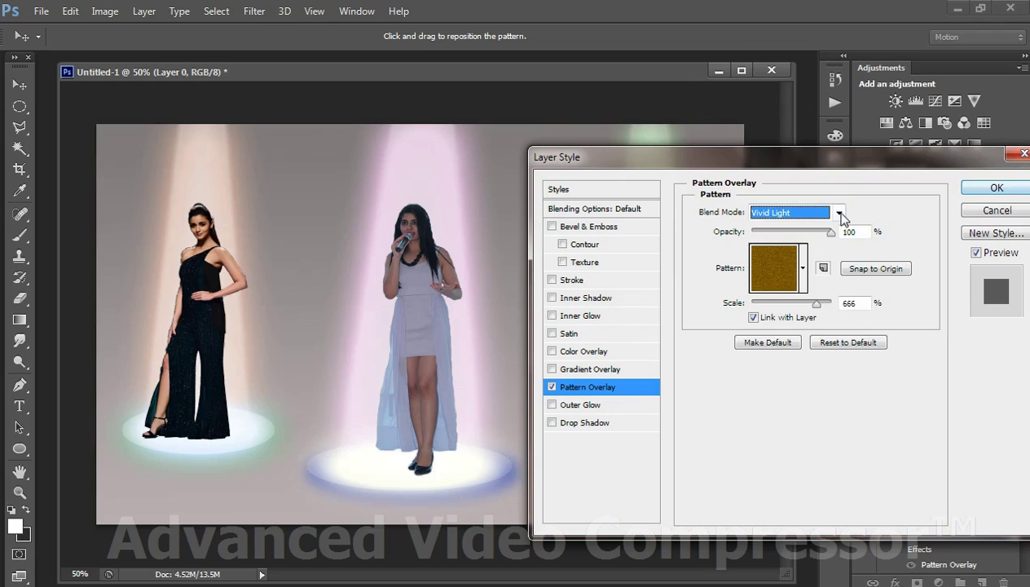
{"action": "left_click", "coordinate": [838, 213]}
{"action": "left_click", "coordinate": [797, 215]}
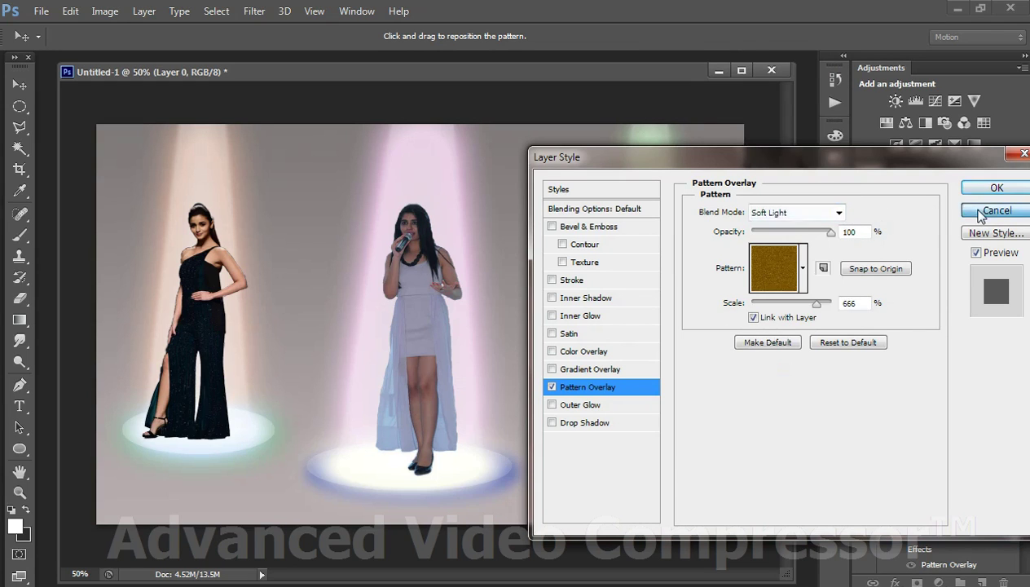
{"action": "left_click", "coordinate": [965, 210]}
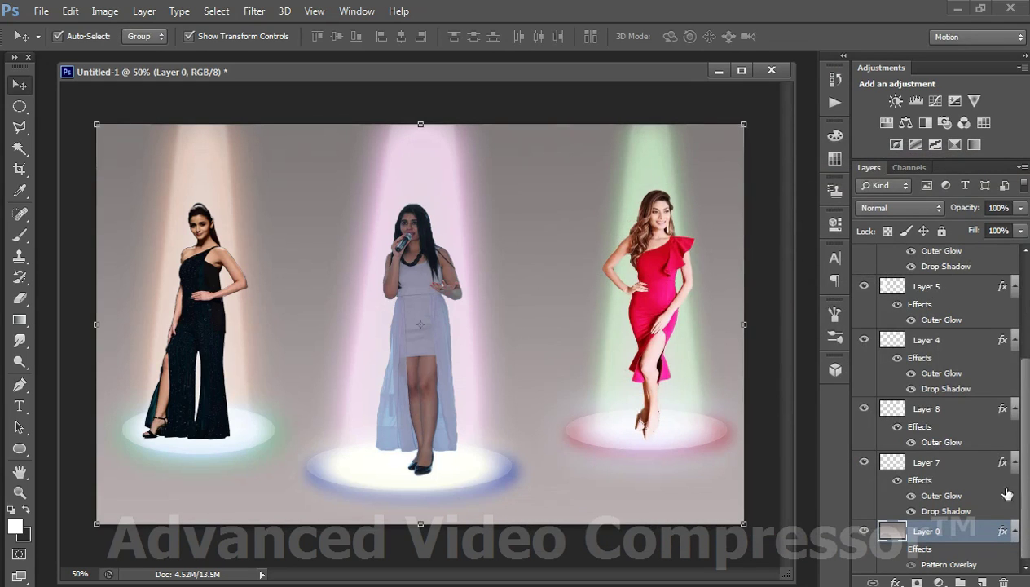
{"action": "left_click", "coordinate": [897, 549]}
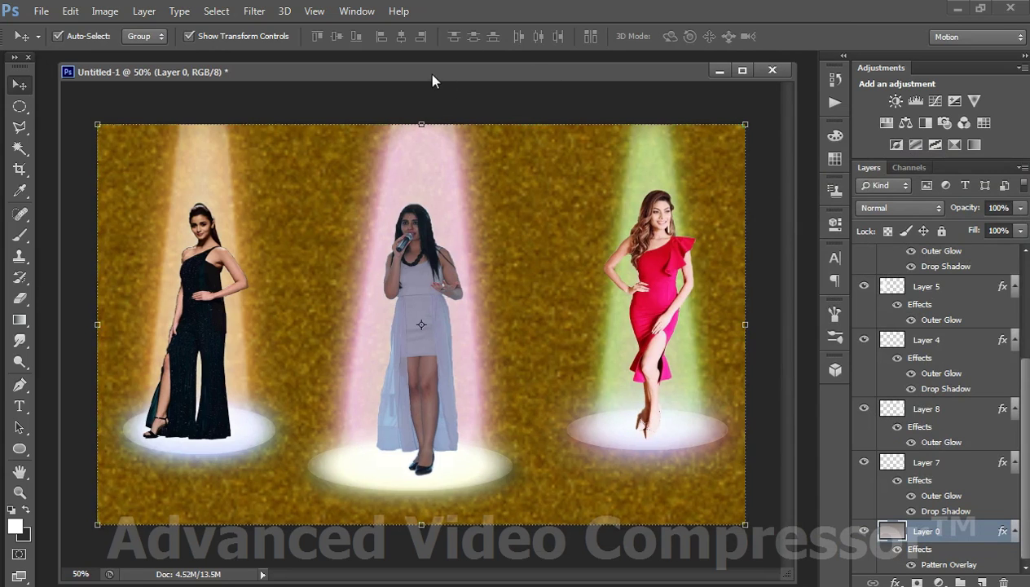
{"action": "left_click_drag", "start_coordinate": [426, 73], "coordinate": [422, 74]}
Brighten the middle model's layer slightly with Brightness/Contrast
{"action": "left_click", "coordinate": [414, 331]}
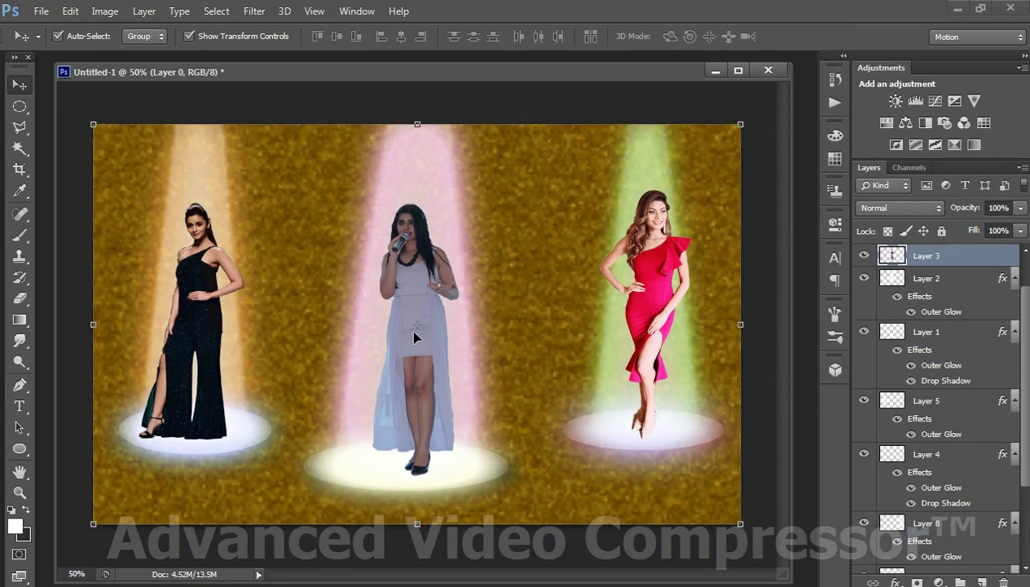
{"action": "left_click", "coordinate": [106, 12]}
{"action": "left_click", "coordinate": [342, 51]}
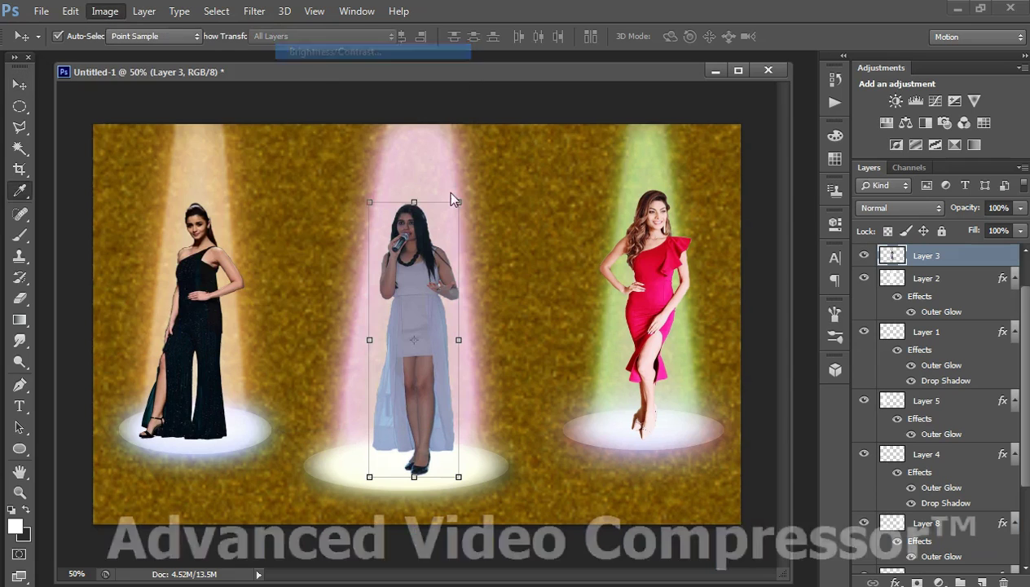
{"action": "left_click_drag", "start_coordinate": [704, 334], "coordinate": [710, 334]}
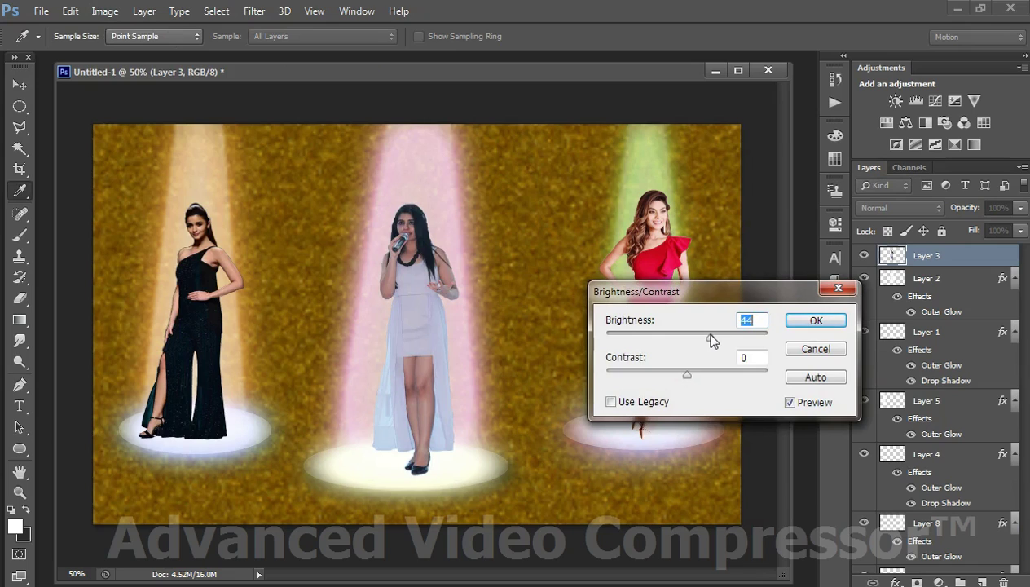
{"action": "left_click_drag", "start_coordinate": [694, 378], "coordinate": [720, 379]}
{"action": "left_click_drag", "start_coordinate": [712, 338], "coordinate": [717, 337]}
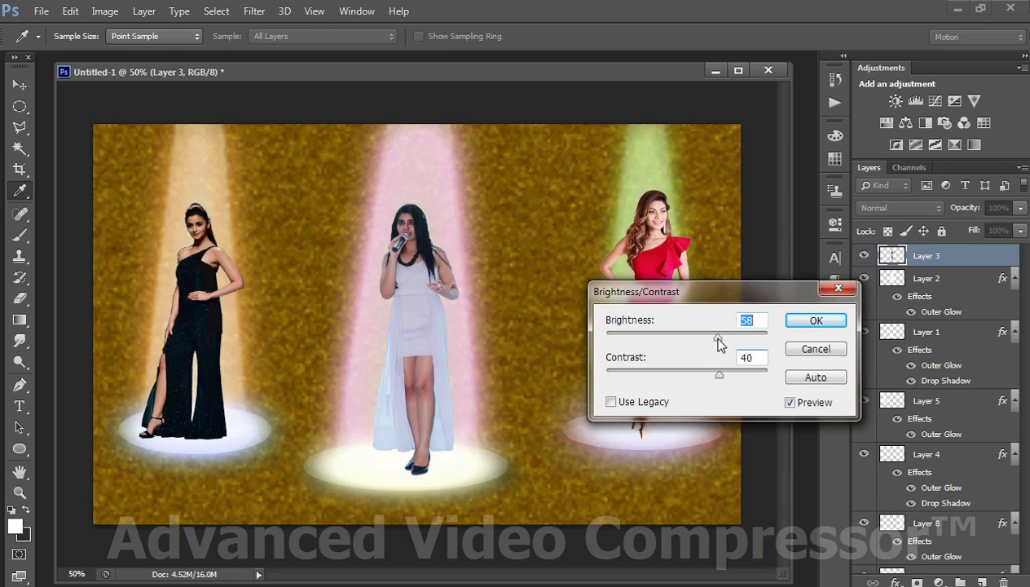
Raise the left model's brightness to 47, add contrast, and apply it
{"action": "left_click", "coordinate": [205, 324]}
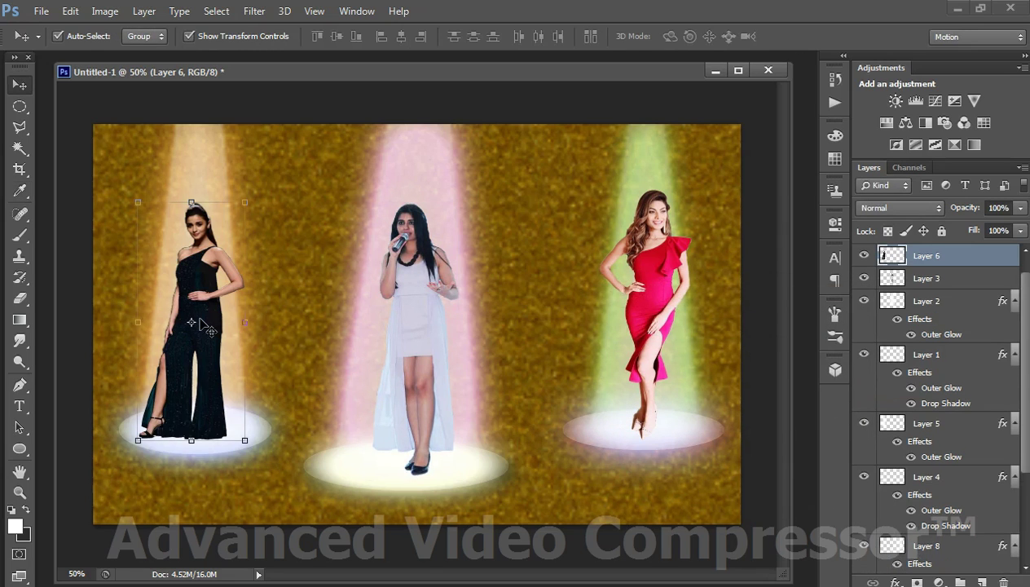
{"action": "left_click", "coordinate": [105, 12]}
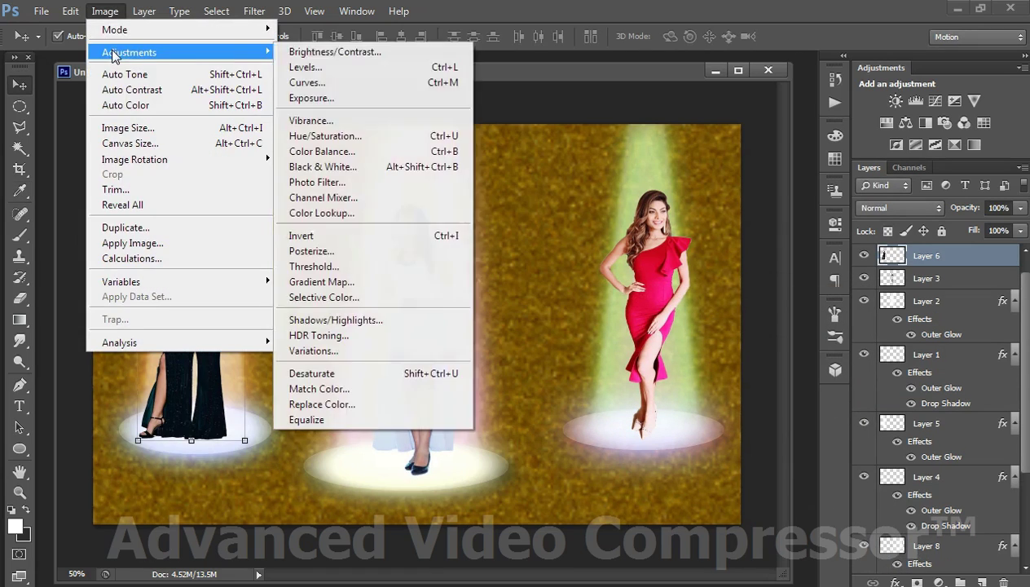
{"action": "left_click", "coordinate": [334, 46]}
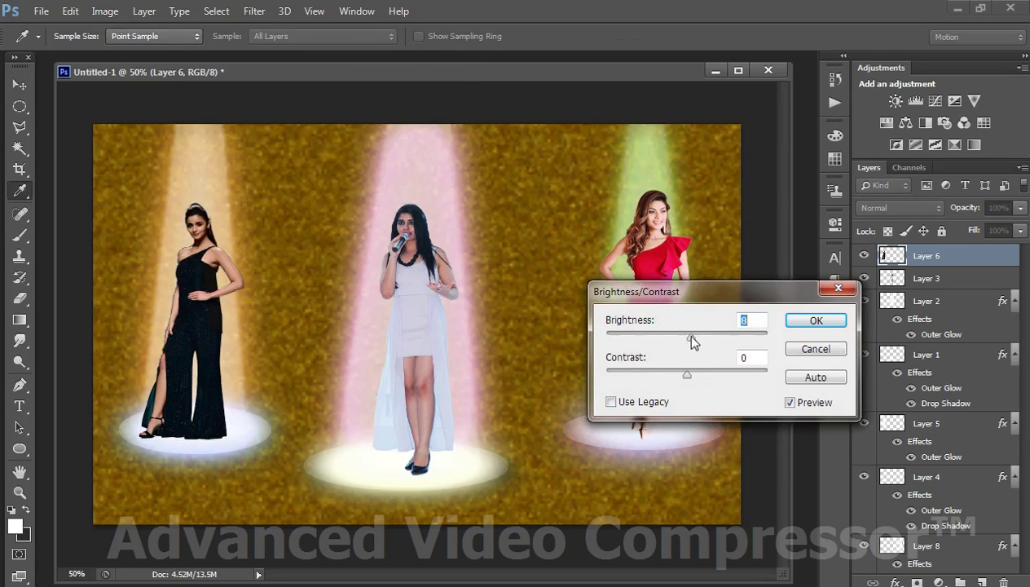
{"action": "left_click_drag", "start_coordinate": [702, 337], "coordinate": [708, 337]}
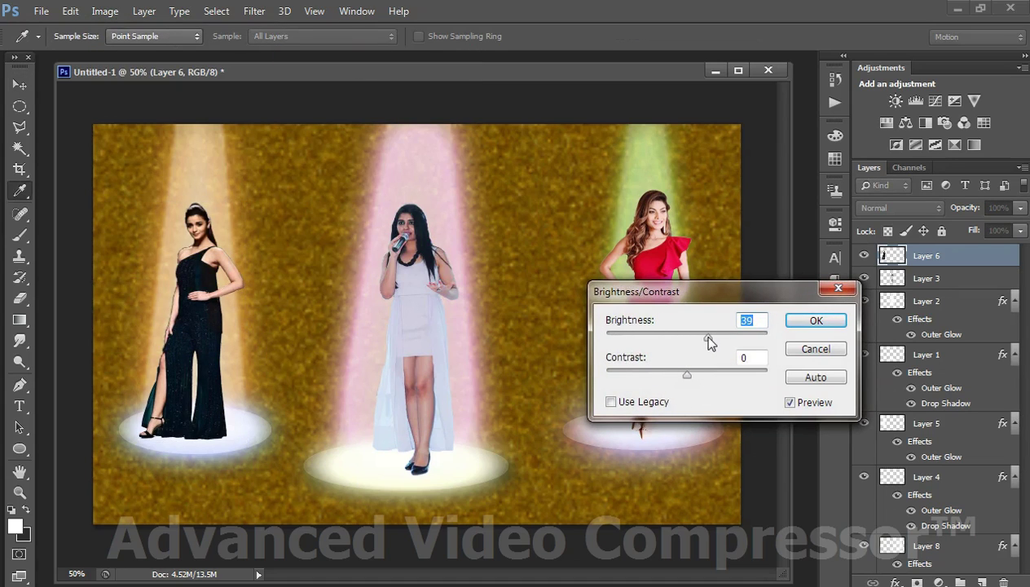
{"action": "left_click_drag", "start_coordinate": [687, 373], "coordinate": [700, 372]}
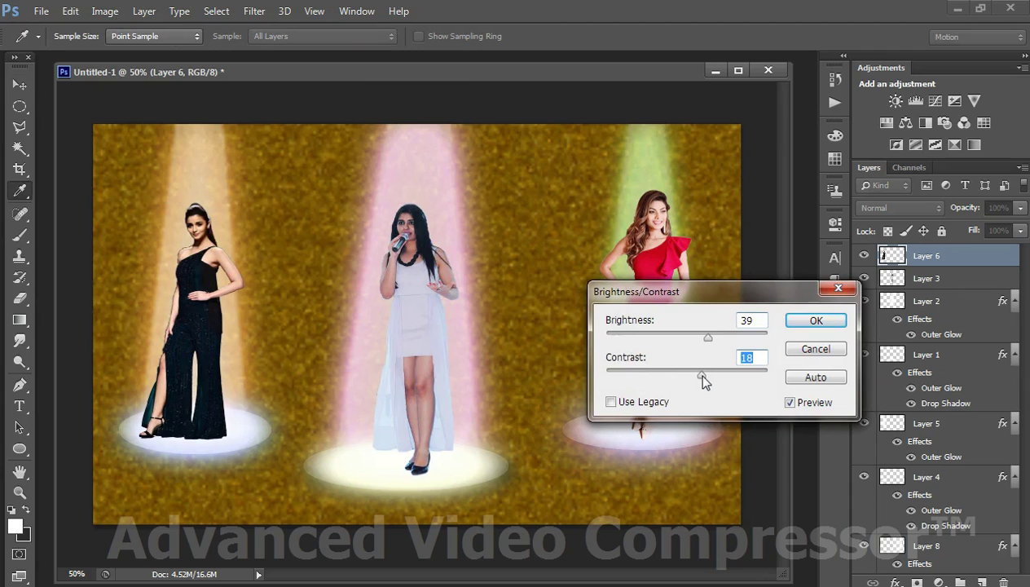
{"action": "left_click", "coordinate": [705, 334]}
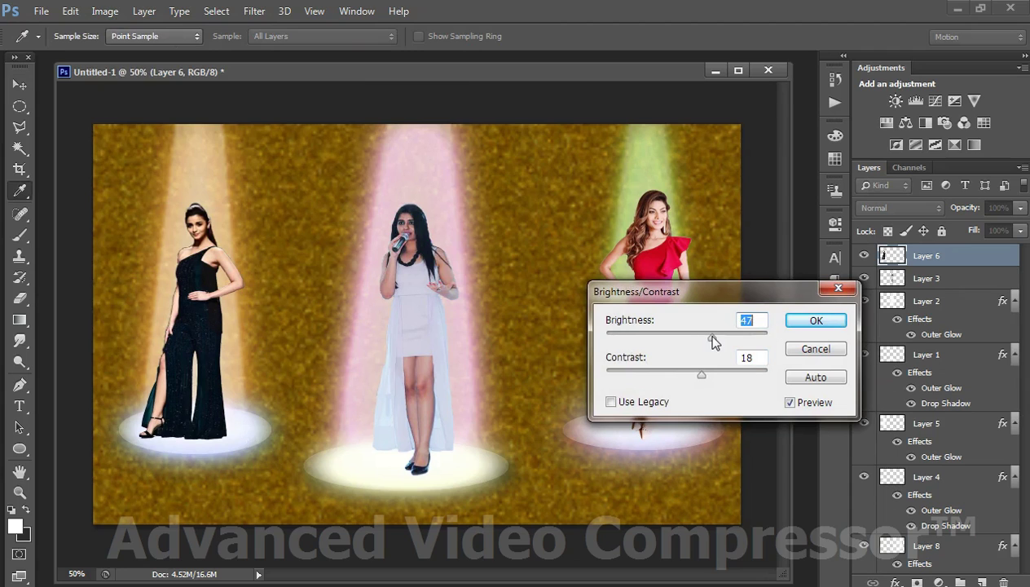
{"action": "left_click", "coordinate": [811, 320]}
{"action": "key", "text": "v"}
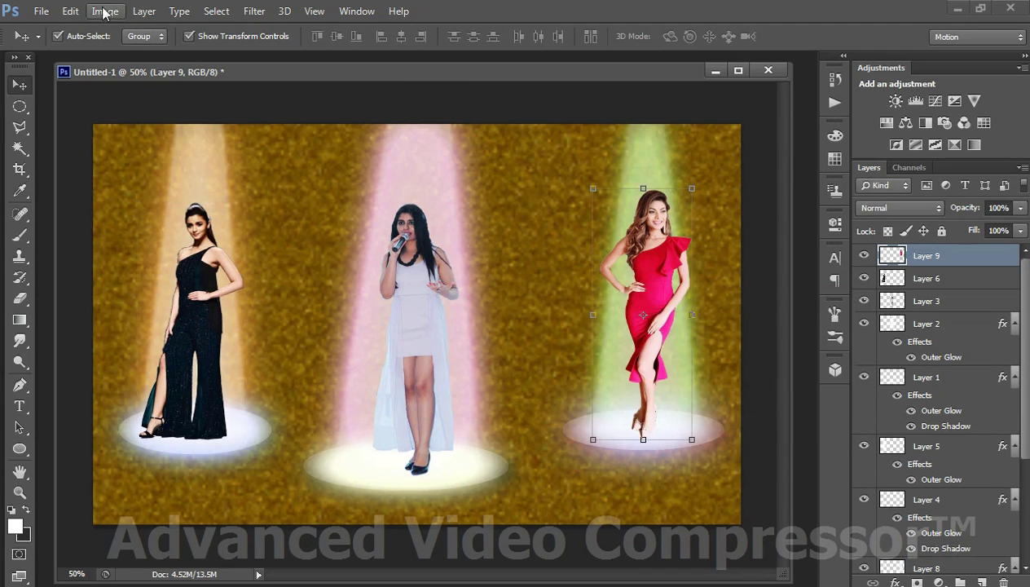
Set the red-dress model to Brightness 18 and Contrast -17
{"action": "left_click", "coordinate": [104, 10]}
{"action": "left_click", "coordinate": [322, 49]}
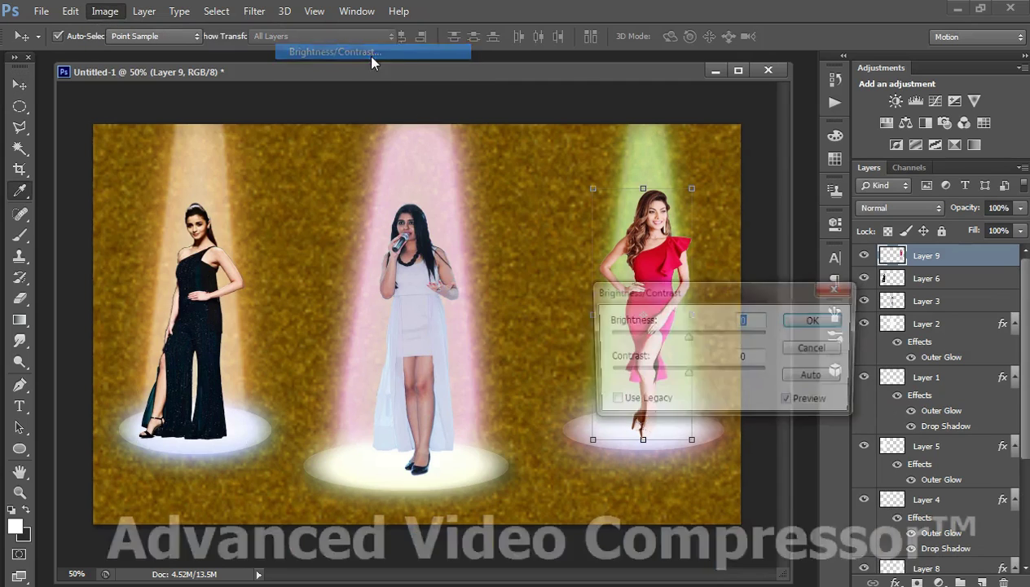
{"action": "mouse_move", "coordinate": [694, 303]}
{"action": "left_mouse_down"}
{"action": "mouse_move", "coordinate": [333, 285]}
{"action": "mouse_move", "coordinate": [348, 321]}
{"action": "mouse_move", "coordinate": [337, 322]}
{"action": "left_mouse_up"}
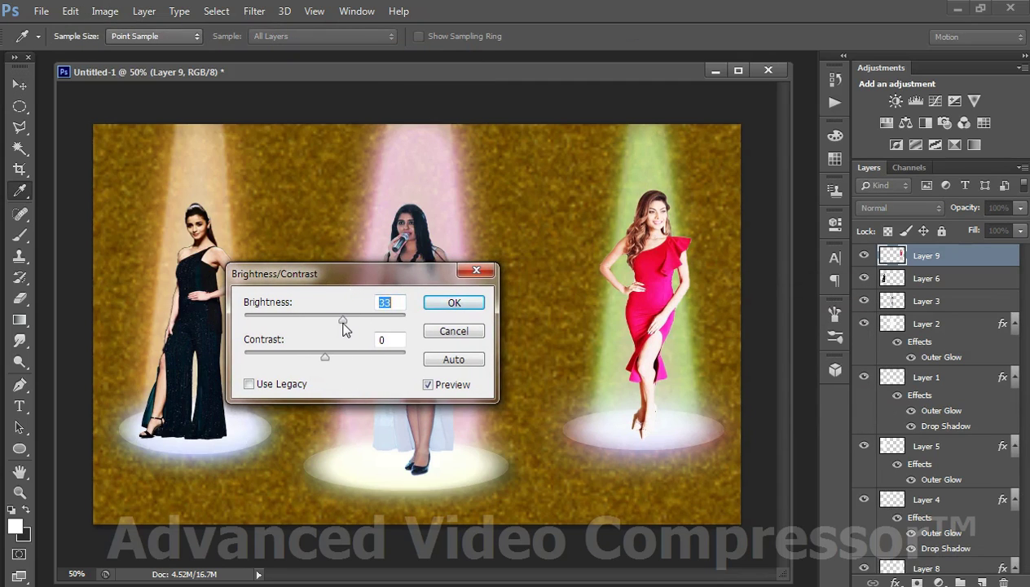
{"action": "left_click_drag", "start_coordinate": [325, 359], "coordinate": [296, 356]}
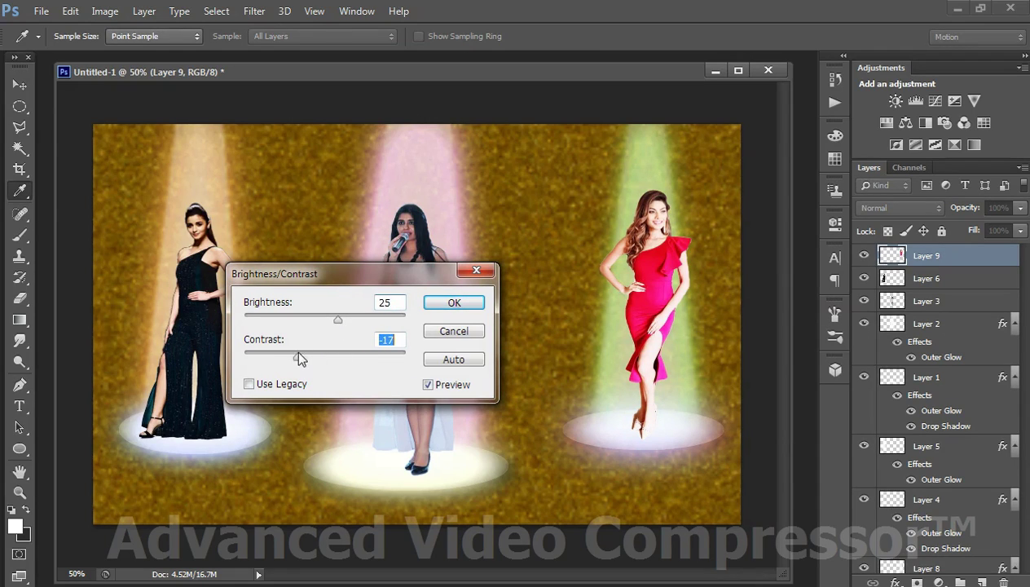
{"action": "mouse_move", "coordinate": [334, 323]}
{"action": "left_mouse_down"}
{"action": "mouse_move", "coordinate": [324, 326]}
{"action": "mouse_move", "coordinate": [335, 320]}
{"action": "left_mouse_up"}
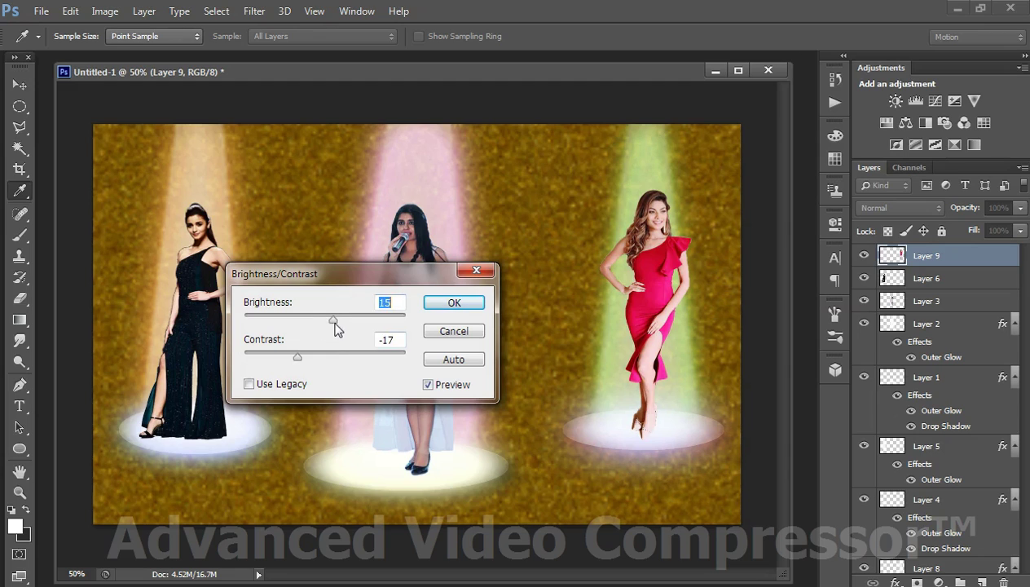
{"action": "left_click", "coordinate": [453, 302]}
Add a Color Balance adjustment above the glitter background, shifting its midtones warmer
{"action": "key", "text": "v"}
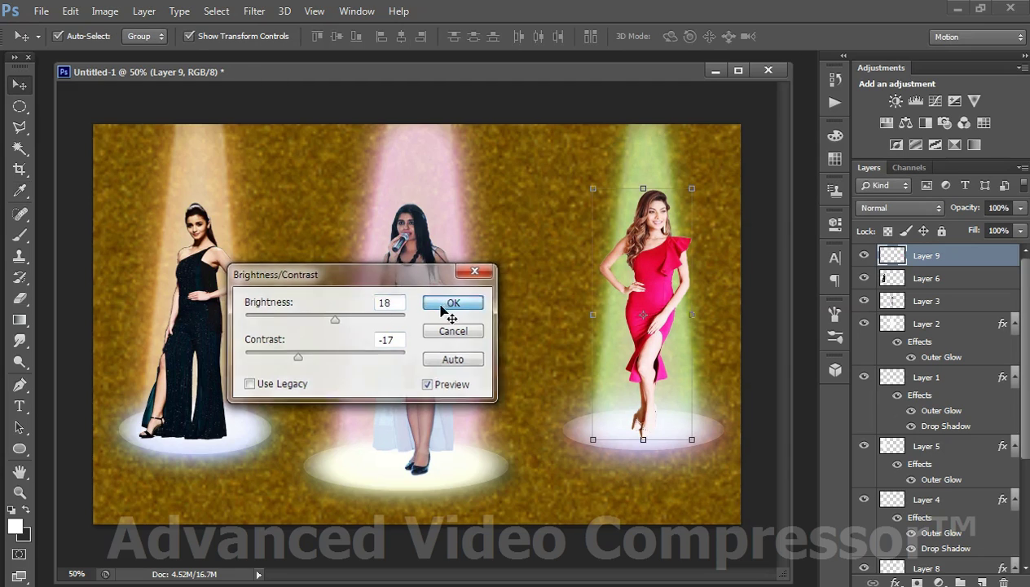
{"action": "left_click", "coordinate": [519, 186]}
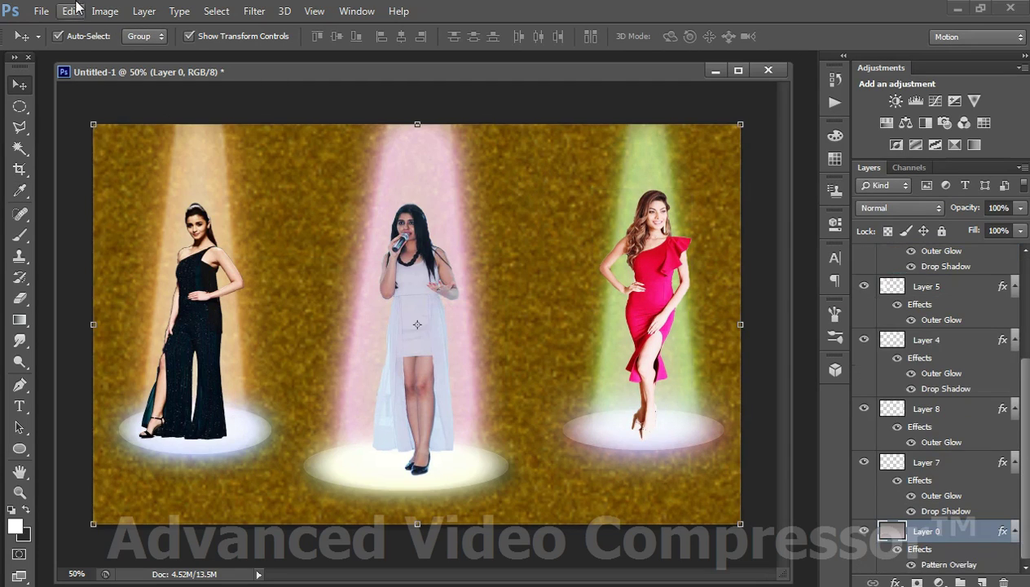
{"action": "left_click", "coordinate": [905, 124]}
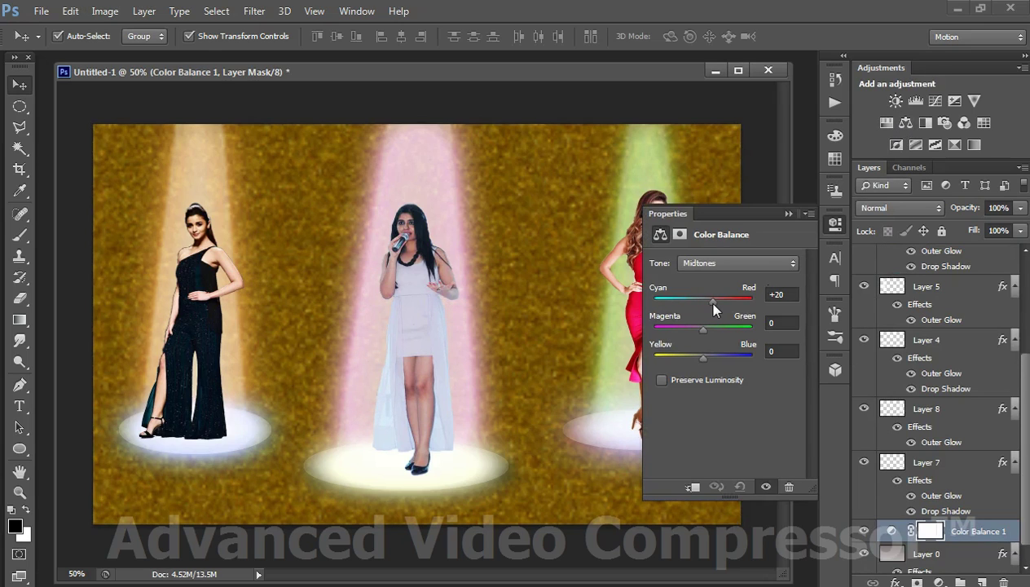
{"action": "mouse_move", "coordinate": [697, 328]}
{"action": "left_mouse_down"}
{"action": "mouse_move", "coordinate": [715, 330]}
{"action": "mouse_move", "coordinate": [687, 330]}
{"action": "mouse_move", "coordinate": [724, 357]}
{"action": "mouse_move", "coordinate": [684, 357]}
{"action": "mouse_move", "coordinate": [714, 357]}
{"action": "left_mouse_up"}
{"action": "left_click", "coordinate": [789, 213]}
Add a Brightness/Contrast adjustment layer with Brightness -9 and Contrast 51
{"action": "left_click", "coordinate": [894, 101]}
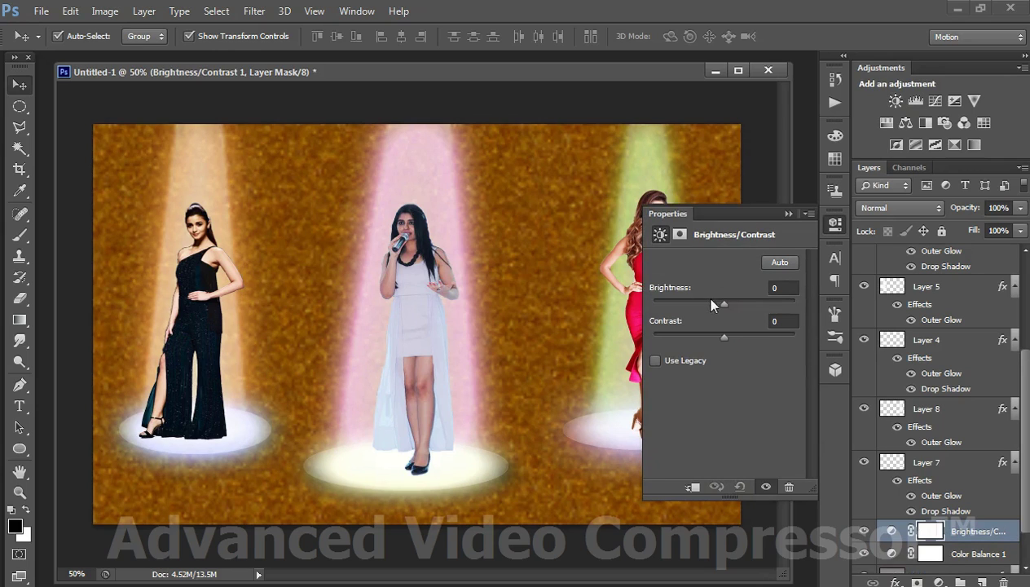
{"action": "mouse_move", "coordinate": [724, 302]}
{"action": "left_mouse_down"}
{"action": "mouse_move", "coordinate": [733, 307]}
{"action": "mouse_move", "coordinate": [710, 304]}
{"action": "mouse_move", "coordinate": [727, 341]}
{"action": "left_mouse_up"}
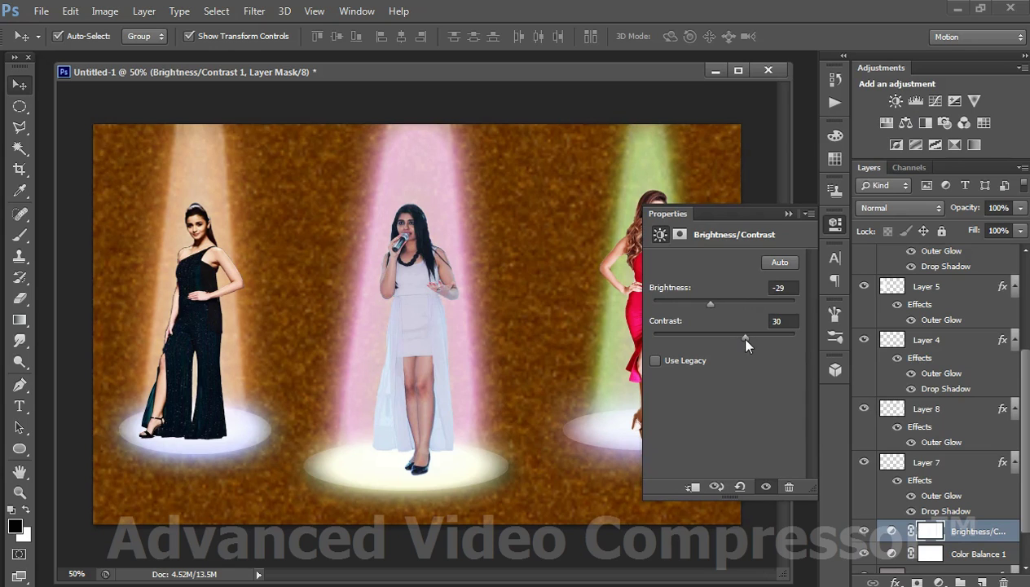
{"action": "left_click_drag", "start_coordinate": [710, 303], "coordinate": [727, 303]}
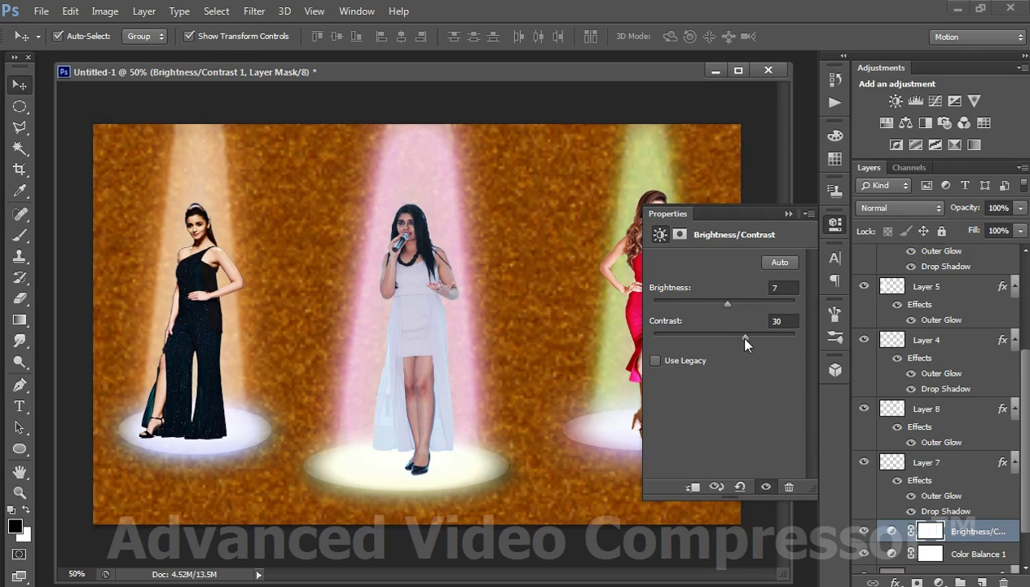
{"action": "left_click_drag", "start_coordinate": [672, 336], "coordinate": [767, 336]}
{"action": "left_click_drag", "start_coordinate": [736, 303], "coordinate": [729, 304]}
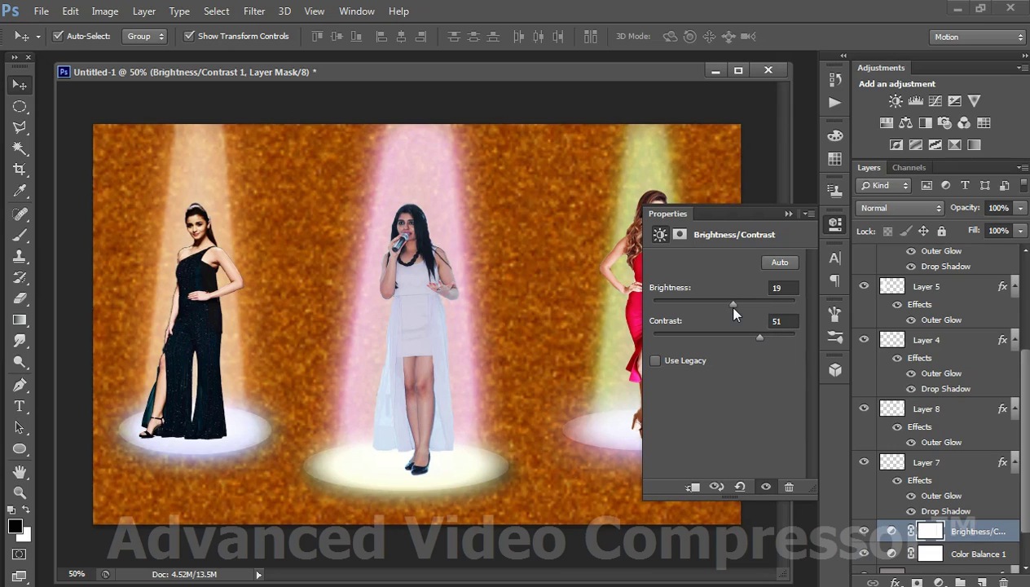
{"action": "mouse_move", "coordinate": [734, 303]}
{"action": "left_mouse_down"}
{"action": "mouse_move", "coordinate": [718, 303]}
{"action": "mouse_move", "coordinate": [733, 303]}
{"action": "left_mouse_up"}
{"action": "left_click", "coordinate": [788, 213]}
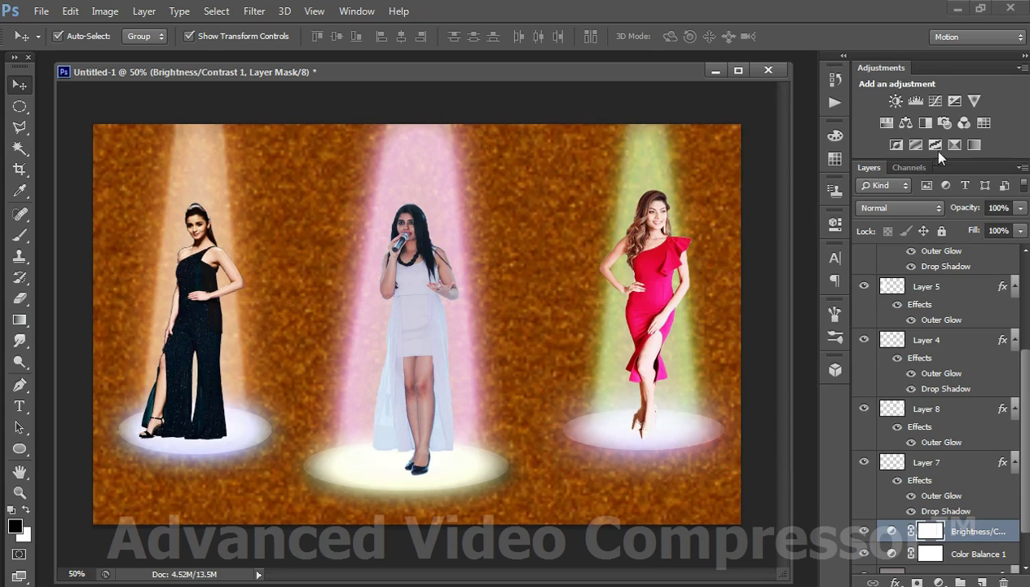
Add a Curves adjustment and bend the RGB curve to deepen the orange-red background
{"action": "left_click", "coordinate": [915, 100]}
{"action": "left_click_drag", "start_coordinate": [767, 321], "coordinate": [736, 369]}
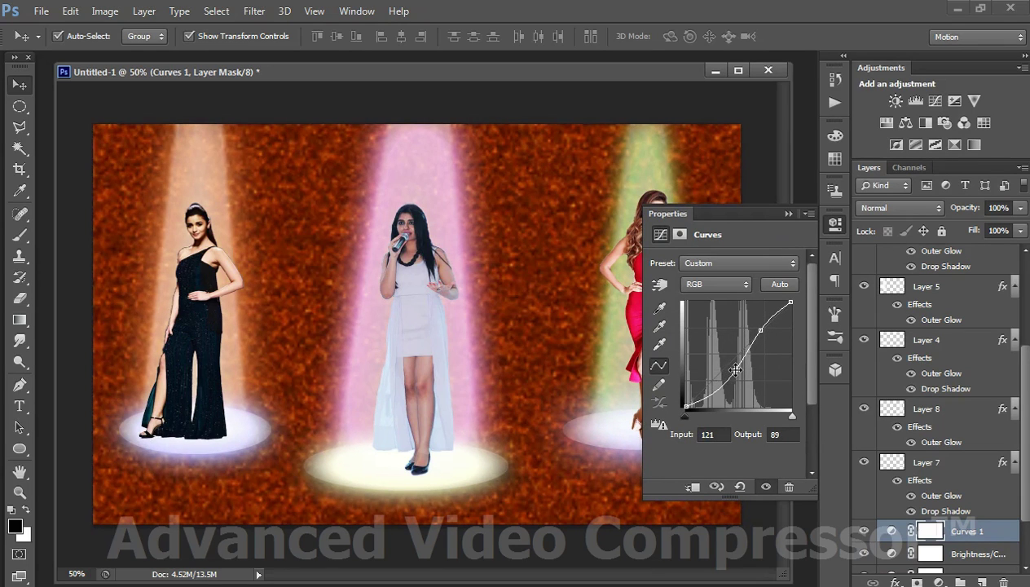
{"action": "left_click_drag", "start_coordinate": [736, 369], "coordinate": [743, 356]}
{"action": "left_click", "coordinate": [787, 214]}
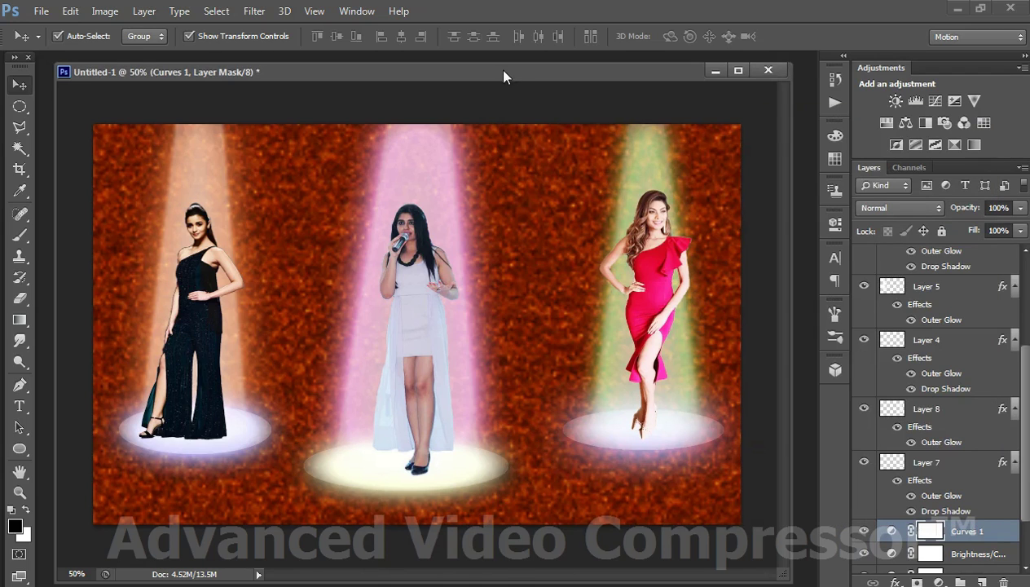
{"action": "left_click_drag", "start_coordinate": [503, 76], "coordinate": [507, 72]}
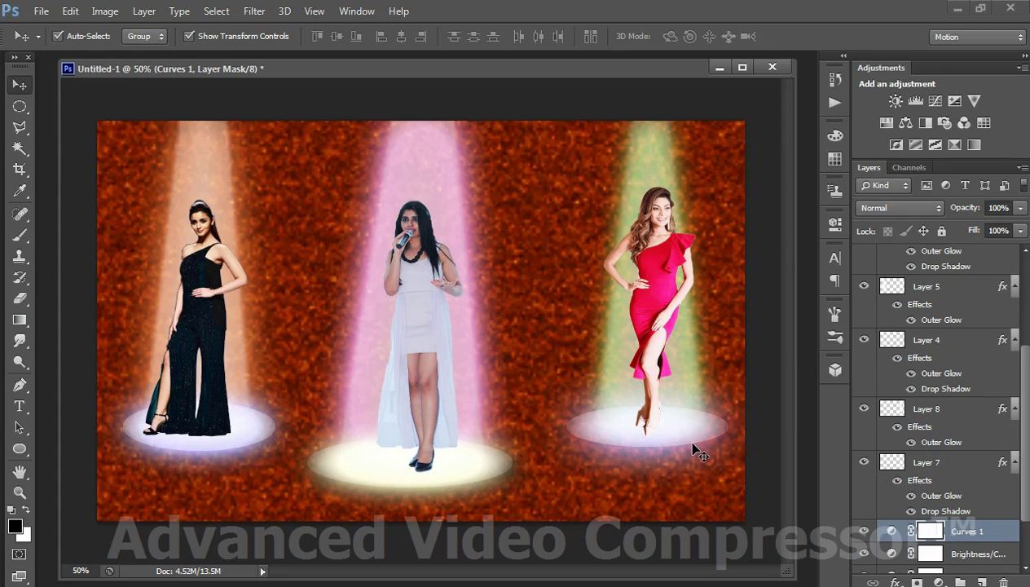
Select the left, middle and red-dress models, then the glitter background, to check them
{"action": "left_click", "coordinate": [193, 393]}
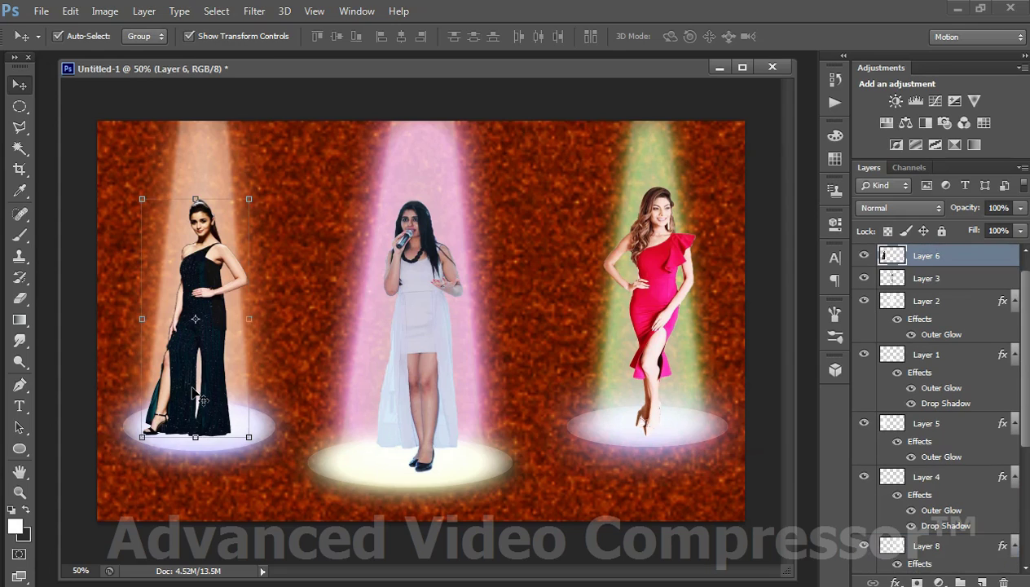
{"action": "left_click_drag", "start_coordinate": [193, 394], "coordinate": [192, 393]}
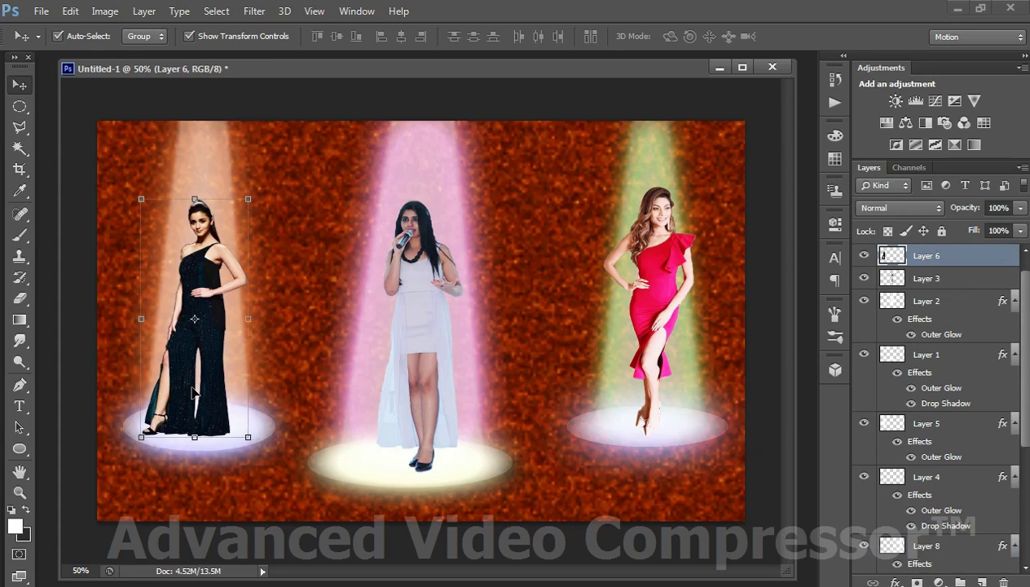
{"action": "left_click", "coordinate": [428, 329]}
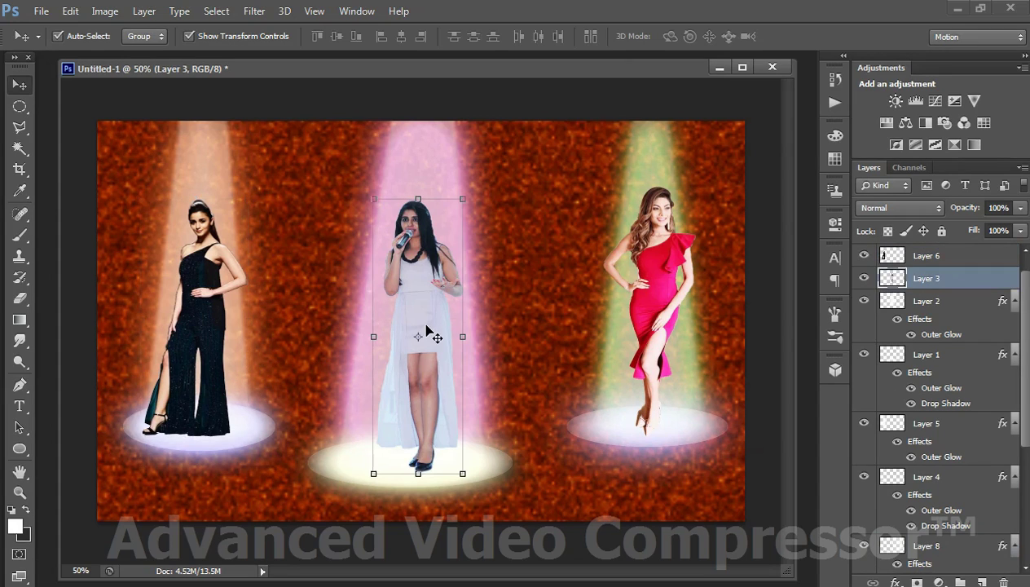
{"action": "left_click", "coordinate": [647, 301]}
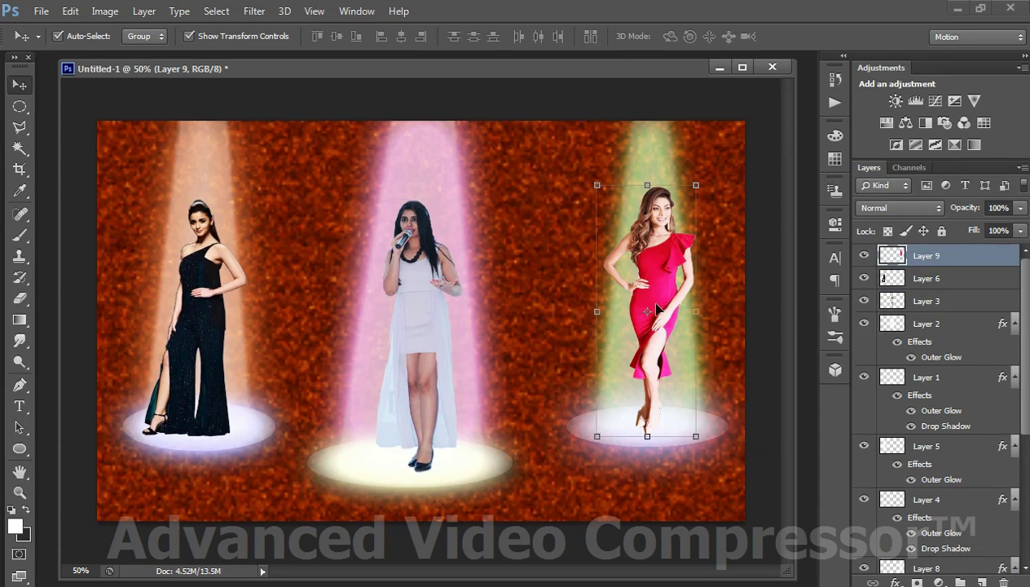
{"action": "left_click", "coordinate": [723, 301]}
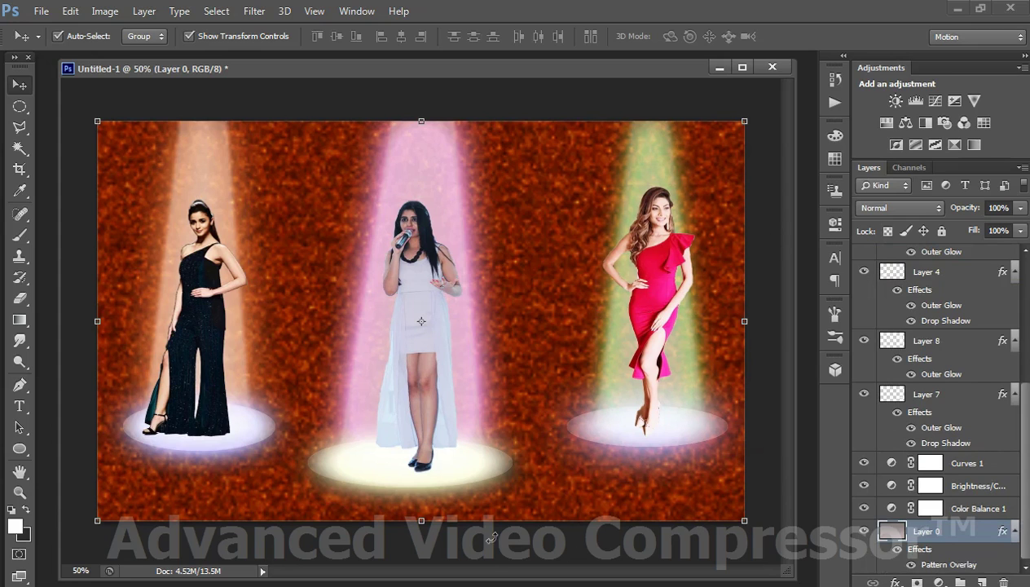
Highlight the tutorial title, SPOTLIGHT, channel name and subscribe lines, then minimize Notepad
{"action": "key", "text": "alt+Tab"}
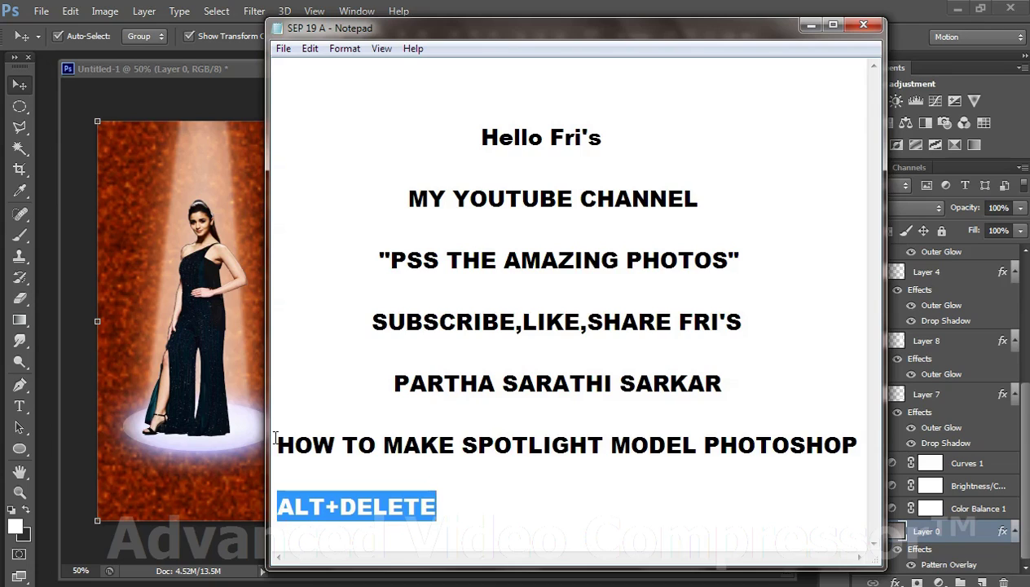
{"action": "left_click_drag", "start_coordinate": [275, 440], "coordinate": [851, 443]}
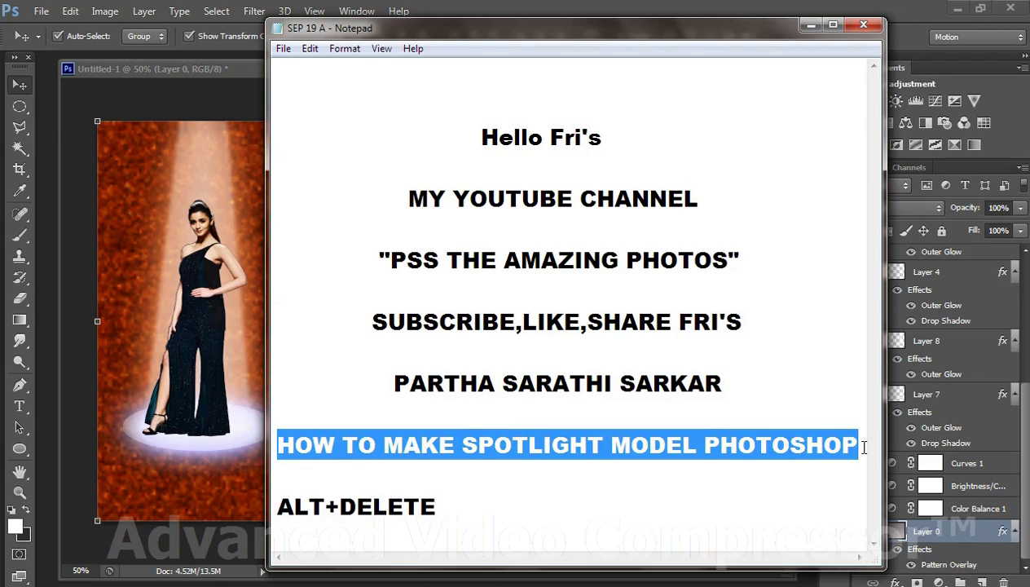
{"action": "left_click", "coordinate": [622, 476]}
{"action": "left_click_drag", "start_coordinate": [462, 444], "coordinate": [599, 453]}
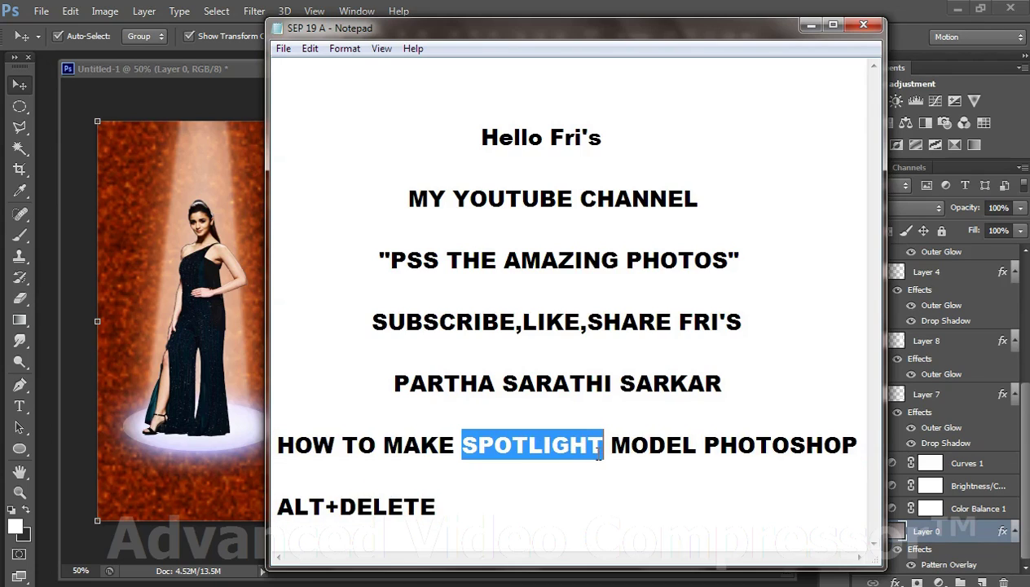
{"action": "left_click_drag", "start_coordinate": [392, 263], "coordinate": [718, 259]}
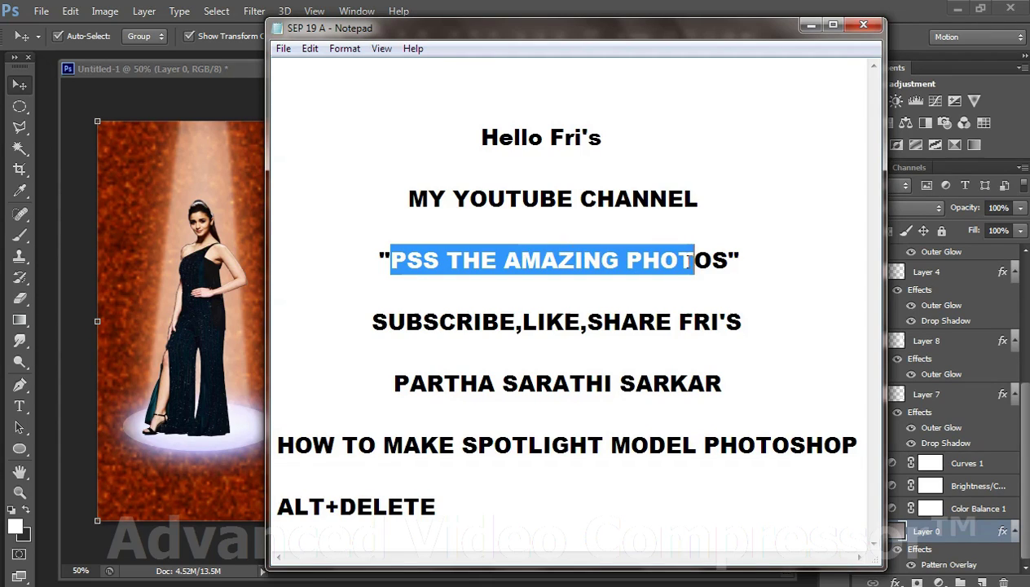
{"action": "left_click_drag", "start_coordinate": [371, 322], "coordinate": [754, 337]}
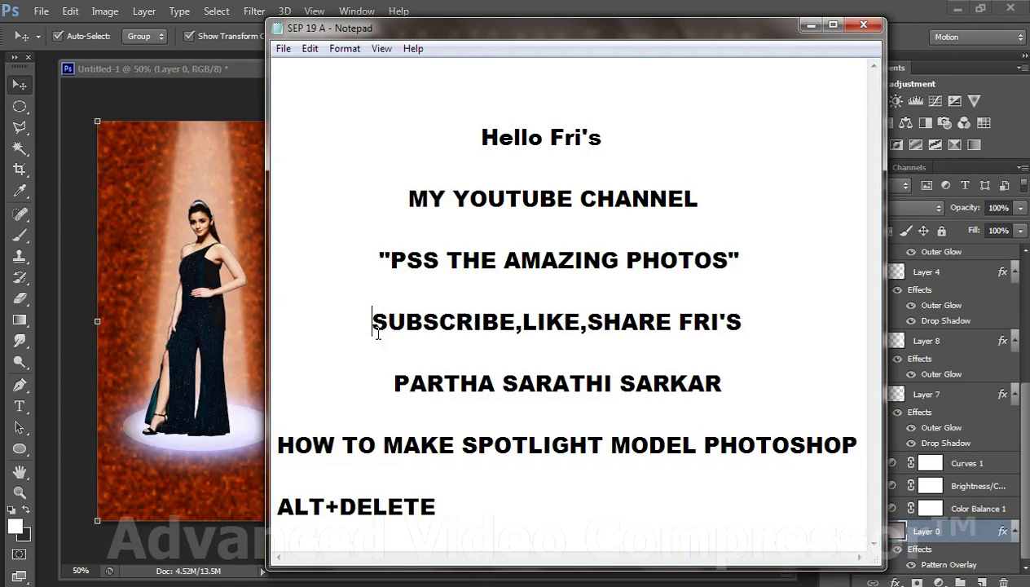
{"action": "left_click", "coordinate": [811, 27]}
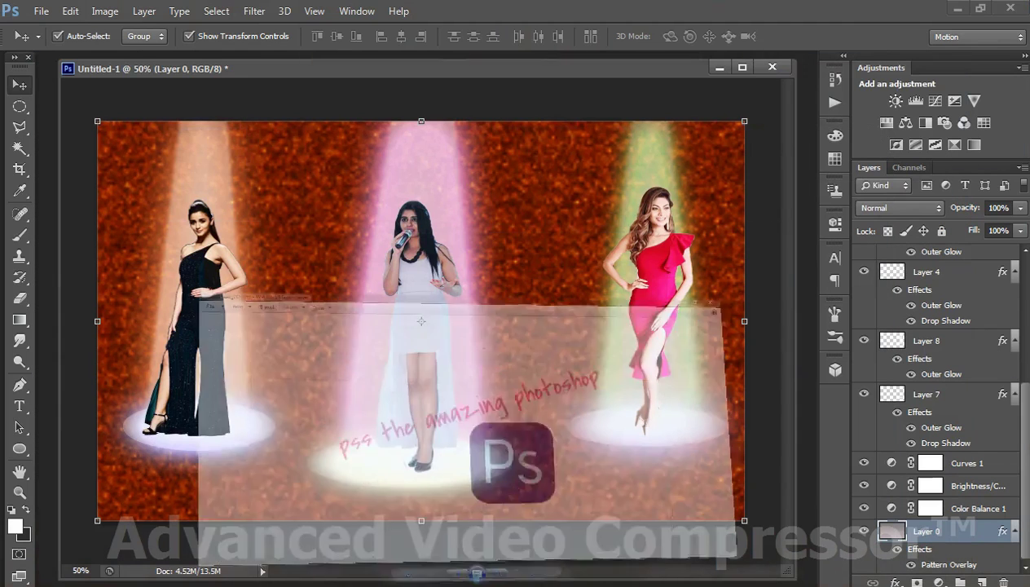
Restore the oCam window from the taskbar to reach its recording controls
{"action": "left_click", "coordinate": [462, 505]}
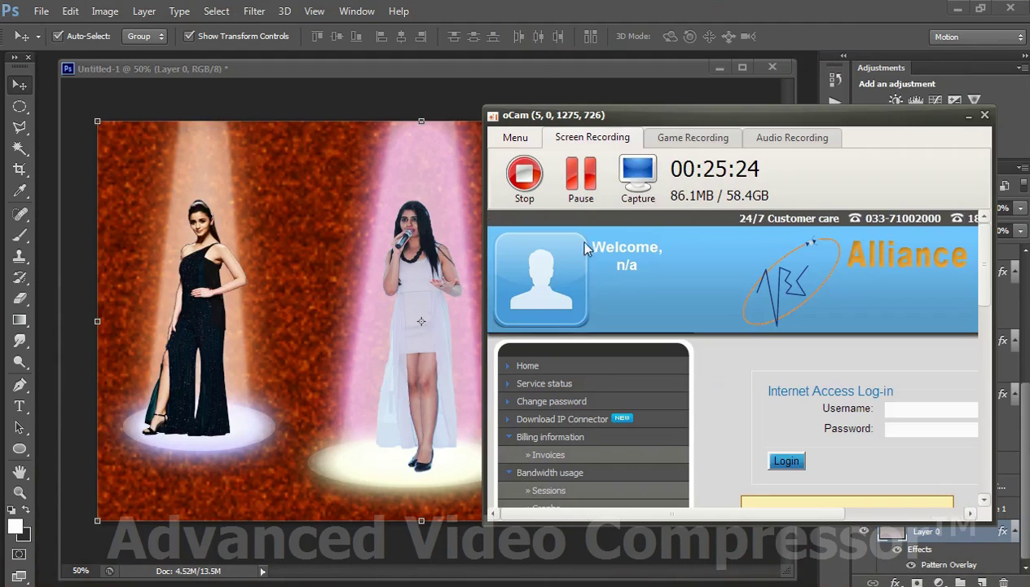